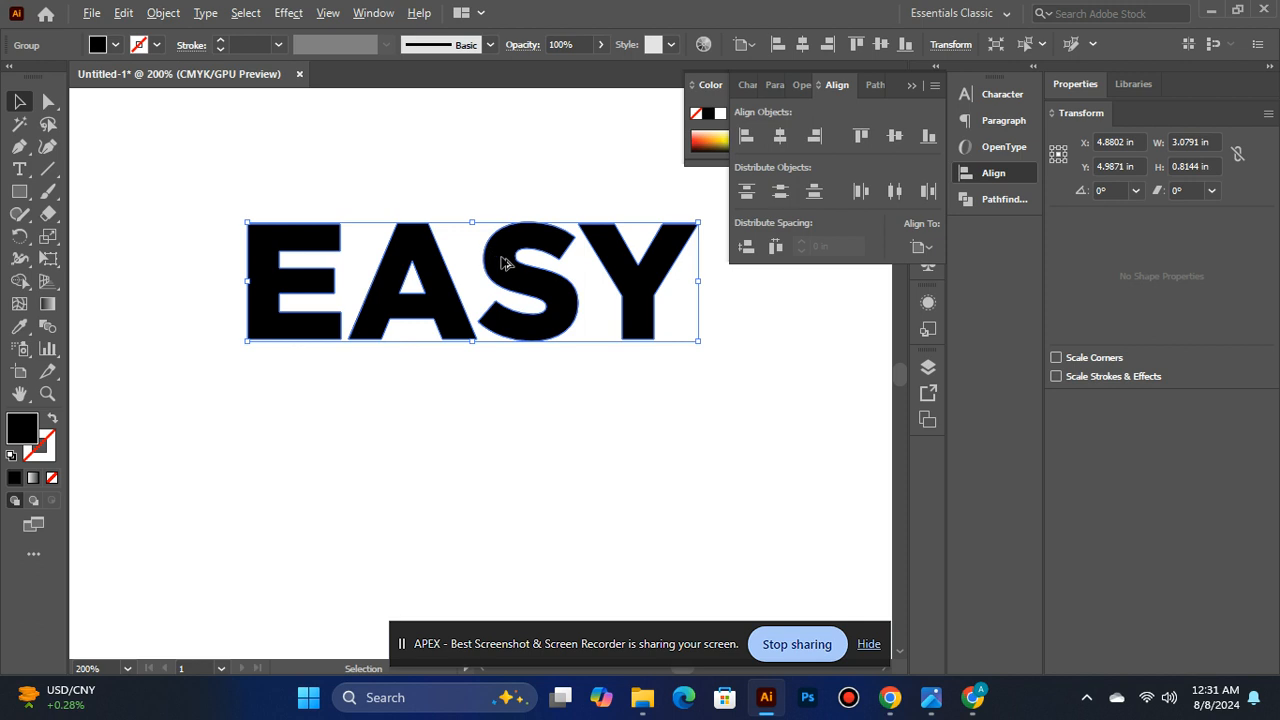
- Duplicate the solid EASY word downward so the copies overlap, and set the lower copy's opacity to 69%
{"action": "left_click_drag", "start_coordinate": [501, 257], "coordinate": [504, 350]}
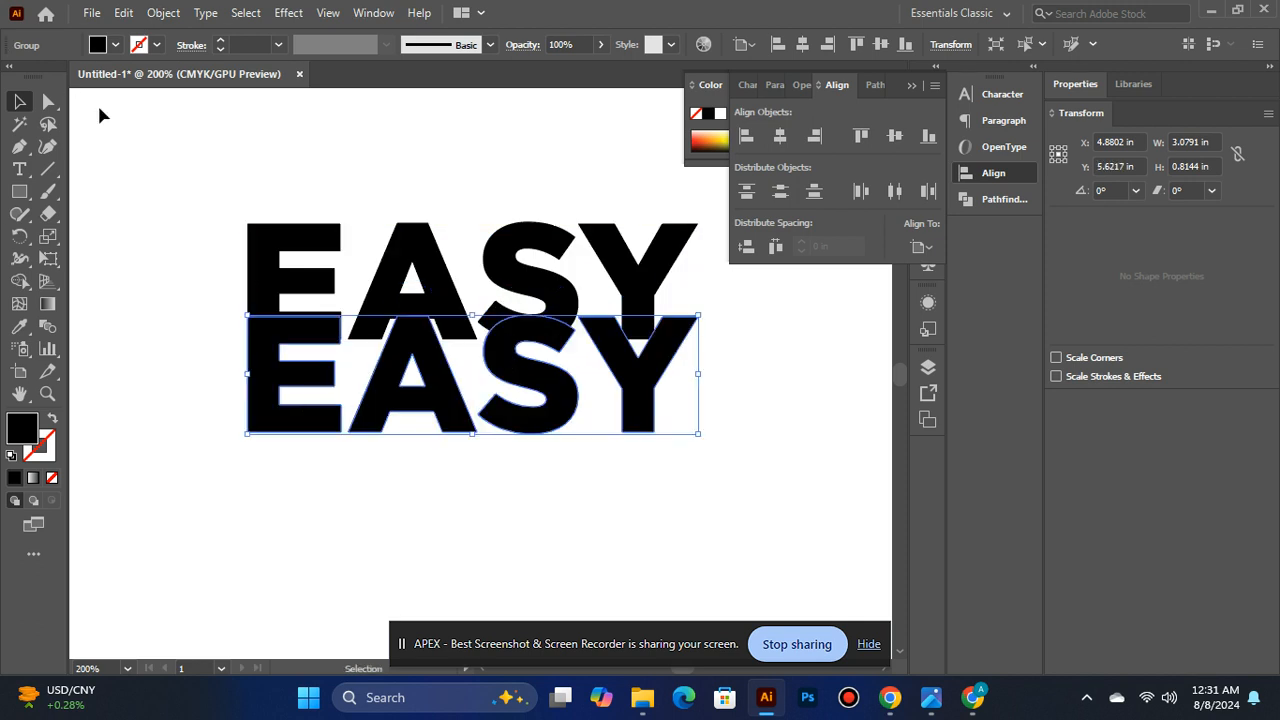
{"action": "left_click", "coordinate": [603, 44]}
{"action": "left_click_drag", "start_coordinate": [595, 57], "coordinate": [577, 119]}
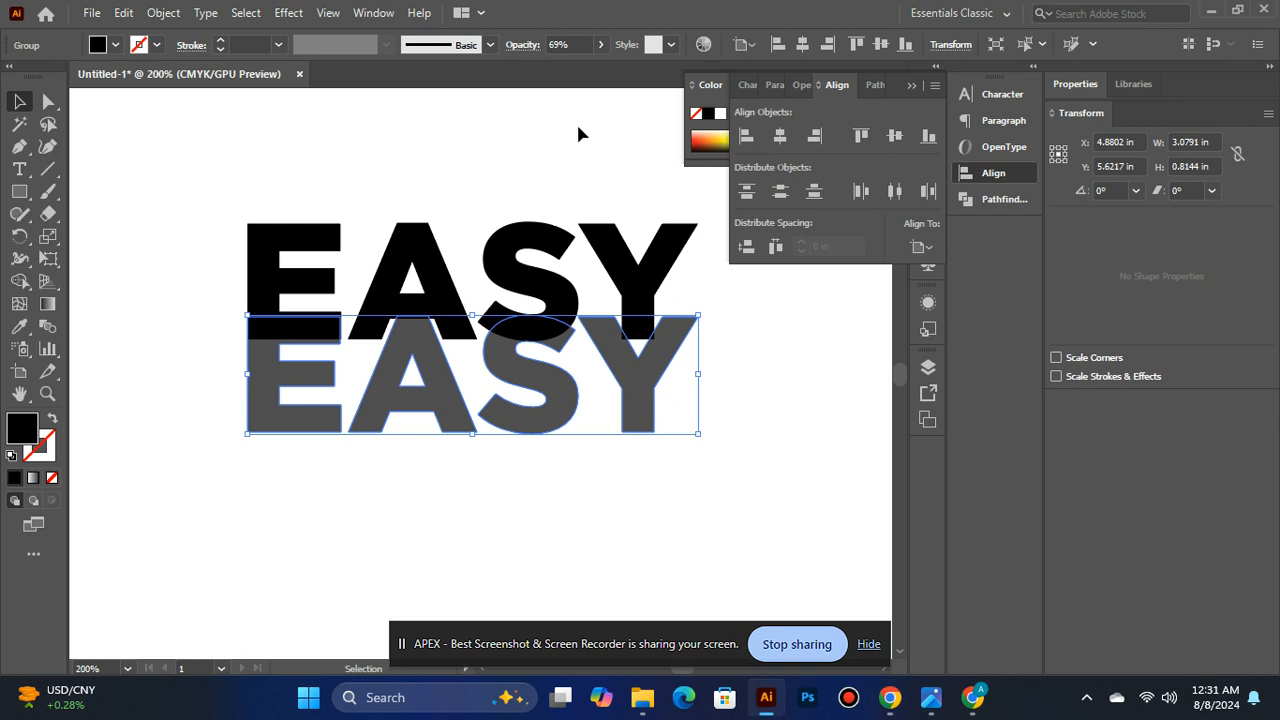
- Swap the lower EASY copy's fill and stroke to make it an outline, and set its stroke weight to 2 pt
{"action": "left_click", "coordinate": [52, 421]}
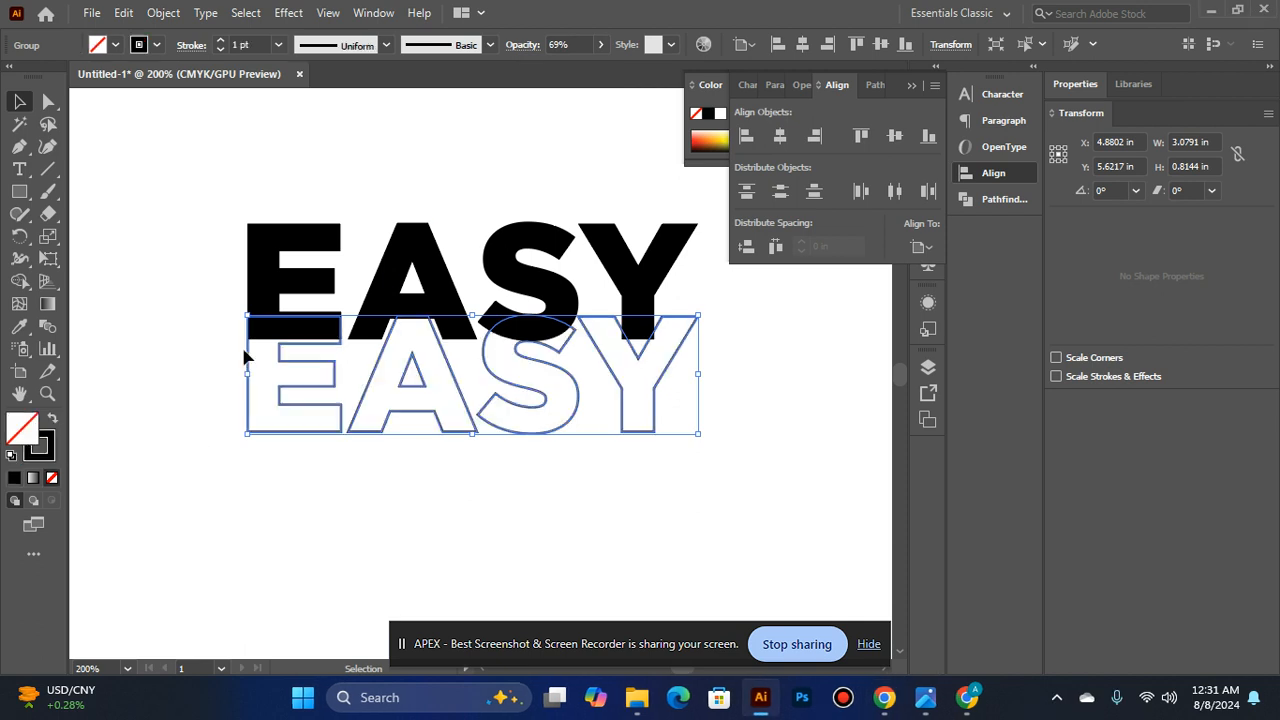
{"action": "left_click", "coordinate": [244, 468]}
{"action": "left_click", "coordinate": [362, 396]}
{"action": "left_click", "coordinate": [277, 45]}
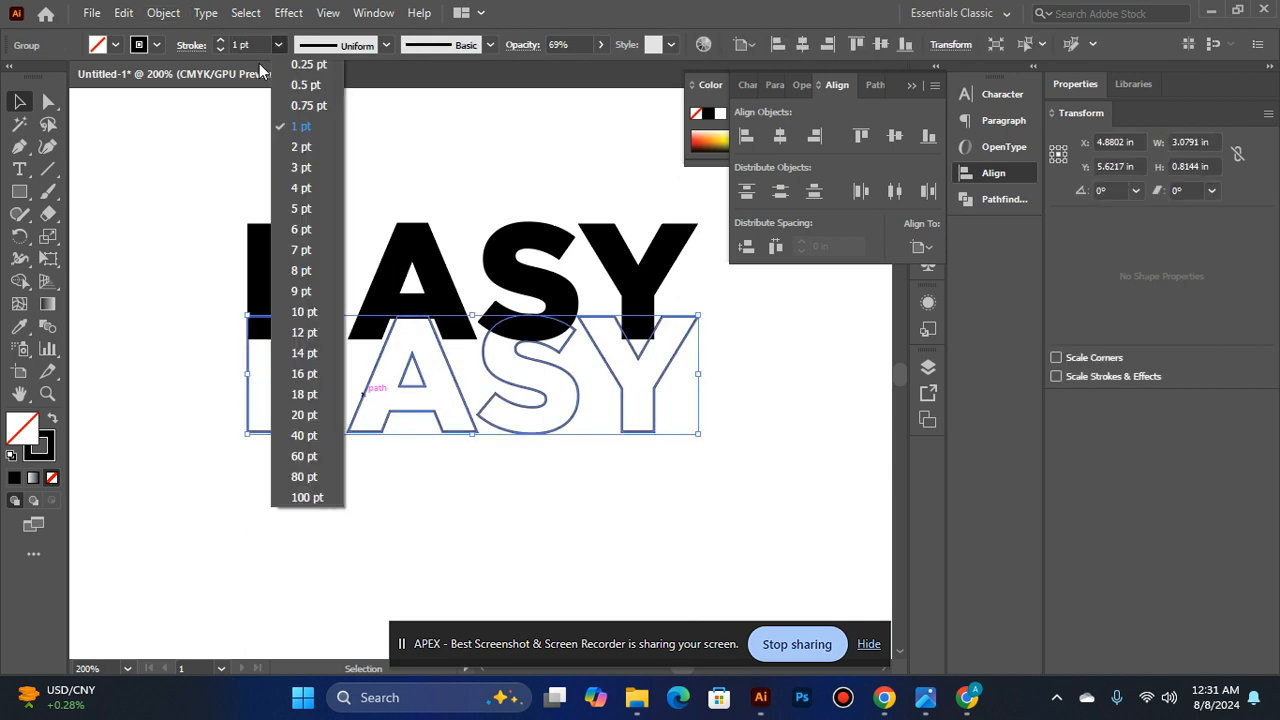
{"action": "left_click", "coordinate": [304, 145]}
{"action": "left_click", "coordinate": [320, 132]}
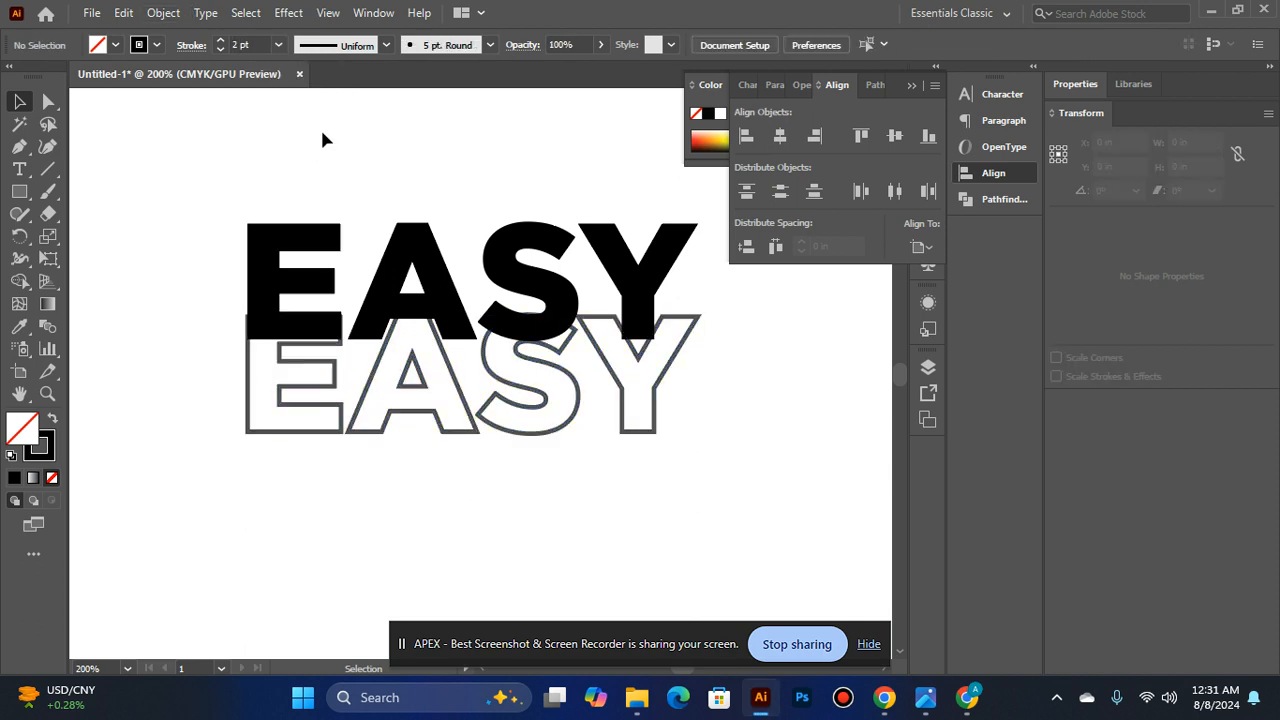
- Nudge the outlined EASY copy slightly down, to a Y position of about 5.64 in
{"action": "left_click", "coordinate": [380, 362]}
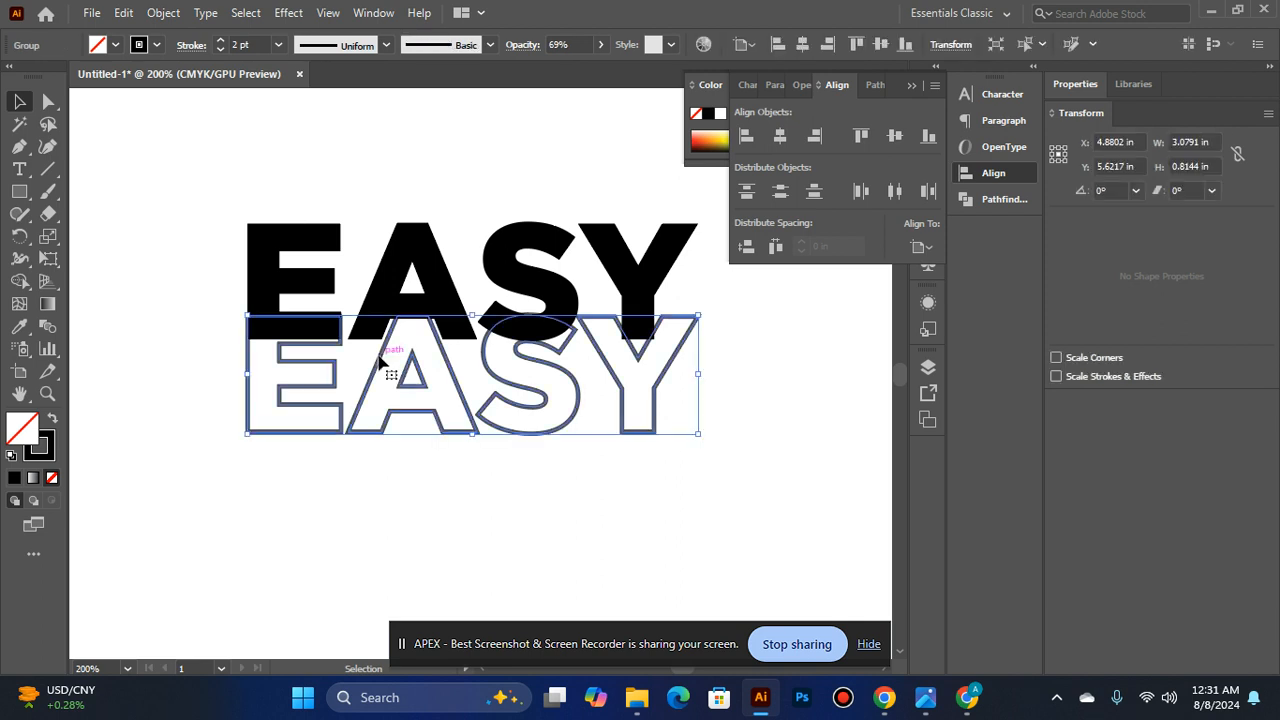
{"action": "left_click", "coordinate": [297, 521]}
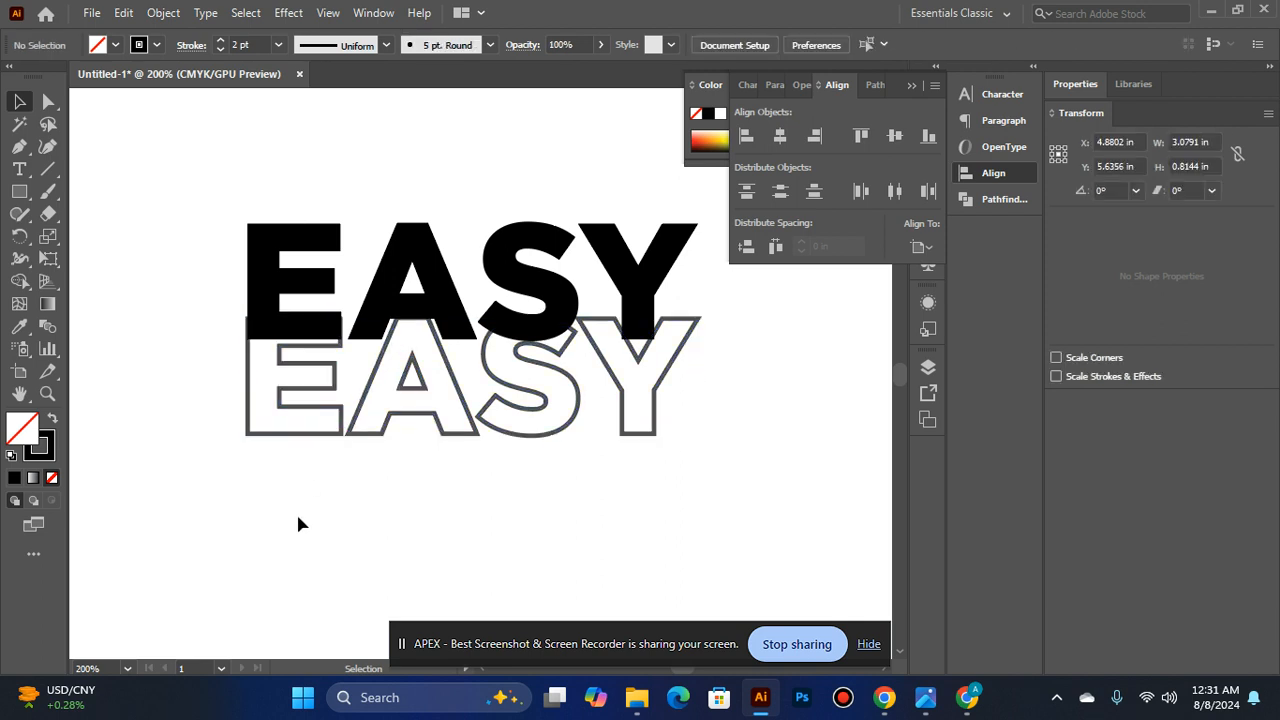
{"action": "scroll", "coordinate": [409, 353], "scroll_direction": "down", "scroll_amount": 2}
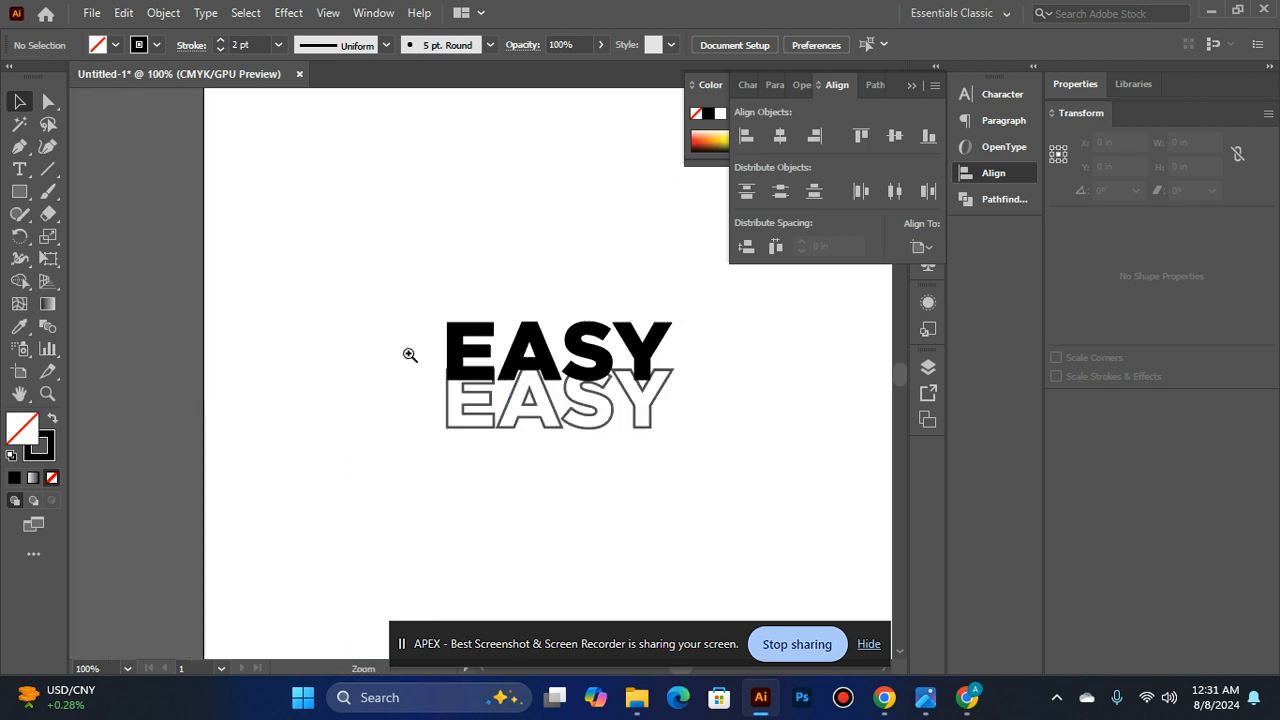
{"action": "scroll", "coordinate": [482, 431], "scroll_direction": "up", "scroll_amount": 1}
{"action": "left_click", "coordinate": [400, 353], "text": "ctrl"}
{"action": "left_click_drag", "start_coordinate": [699, 318], "coordinate": [430, 310]}
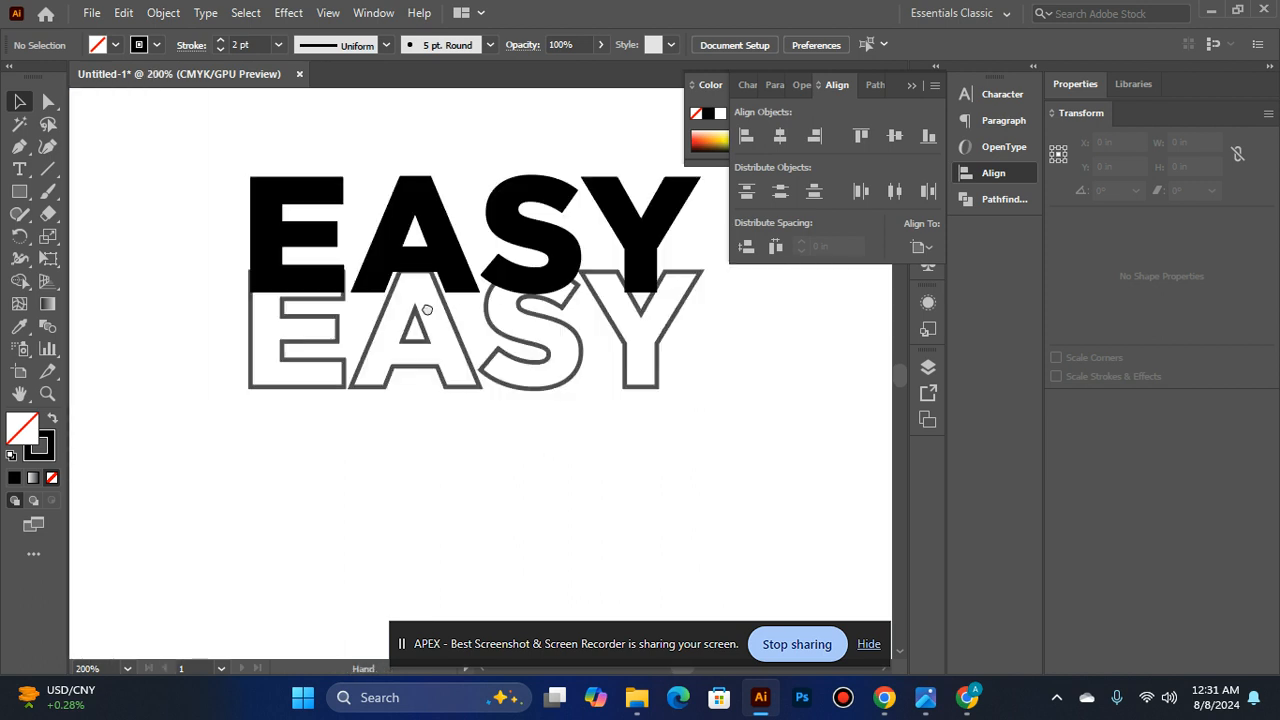
- Try to shrink the outlined EASY copy to about 2.74 in wide and 0.72 in high, and nudge it left
{"action": "left_click", "coordinate": [251, 312]}
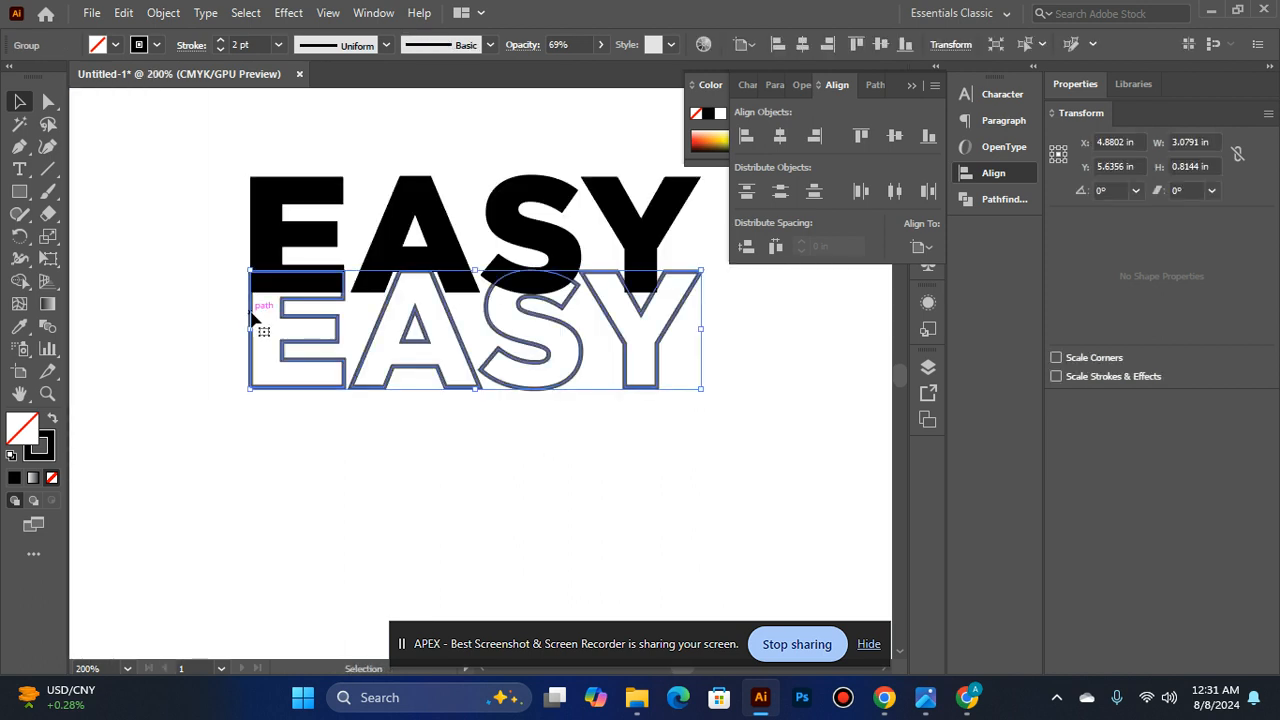
{"action": "left_click", "coordinate": [227, 473]}
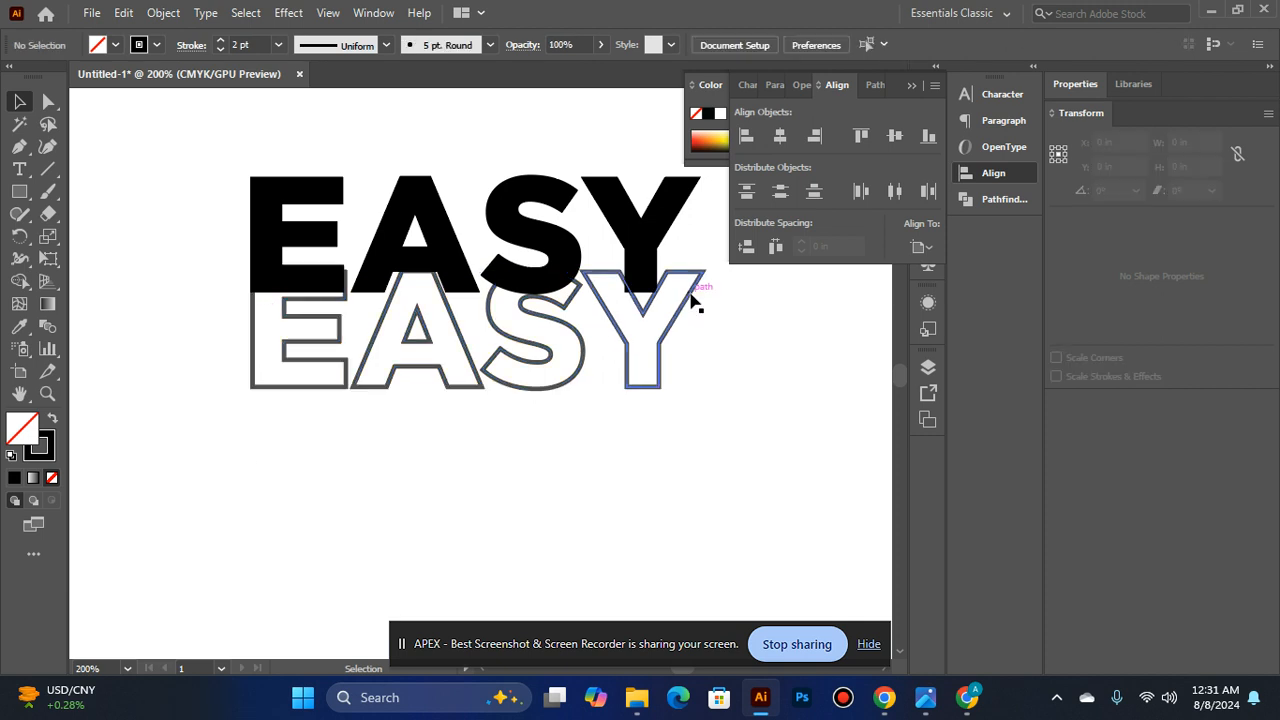
{"action": "left_click", "coordinate": [693, 303]}
{"action": "left_click_drag", "start_coordinate": [705, 271], "coordinate": [680, 270]}
{"action": "key", "text": "Left"}
{"action": "key", "text": "Left"}
{"action": "key", "text": "Left"}
{"action": "key", "text": "Left"}
{"action": "key", "text": "Left"}
{"action": "key", "text": "Left"}
{"action": "key", "text": "Left"}
{"action": "key", "text": "Left"}
{"action": "key", "text": "Left"}
{"action": "key", "text": "Left"}
{"action": "key", "text": "Left"}
{"action": "key", "text": "Left"}
{"action": "left_click", "coordinate": [716, 397]}
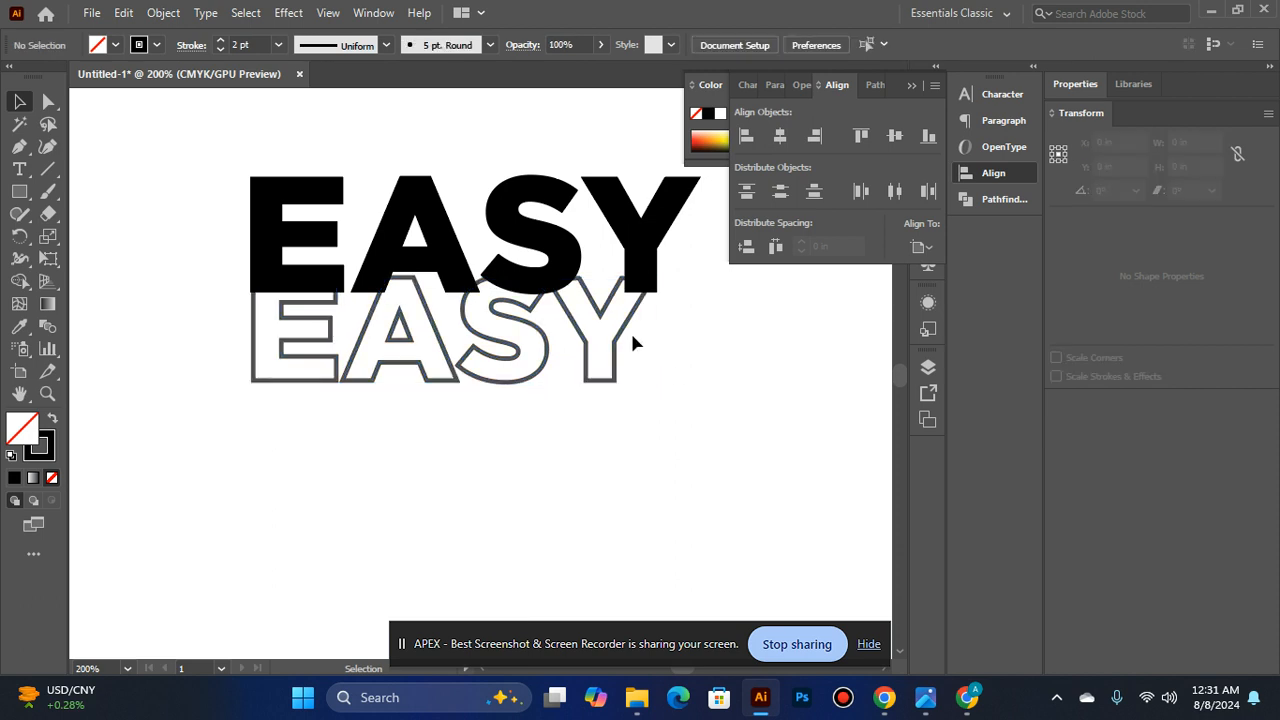
- Try to nudge the reduced outline right under the solid word, and undo the nudges and the resizing
{"action": "left_click", "coordinate": [578, 346]}
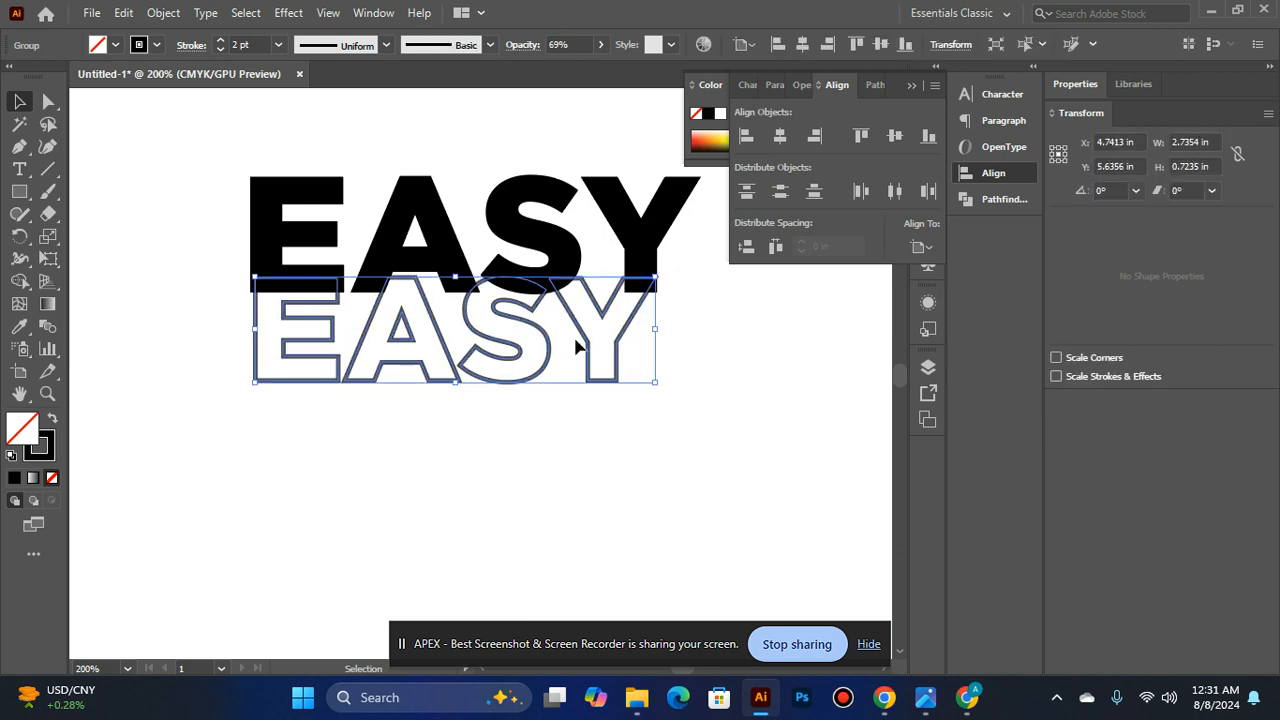
{"action": "key", "text": "a"}
{"action": "key", "text": "Right"}
{"action": "key", "text": "Right"}
{"action": "key", "text": "Right"}
{"action": "key", "text": "Right"}
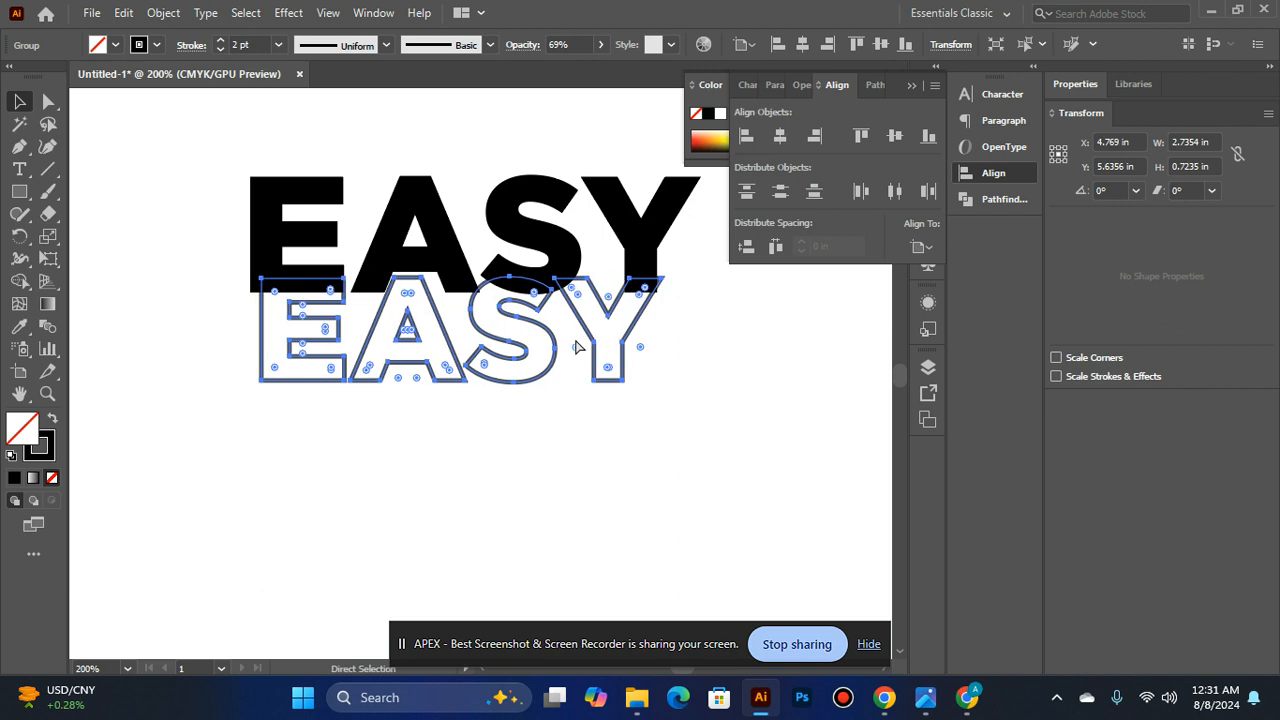
{"action": "key", "text": "Right"}
{"action": "key", "text": "Right"}
{"action": "key", "text": "Right"}
{"action": "key", "text": "Right"}
{"action": "key", "text": "Right"}
{"action": "key", "text": "Right"}
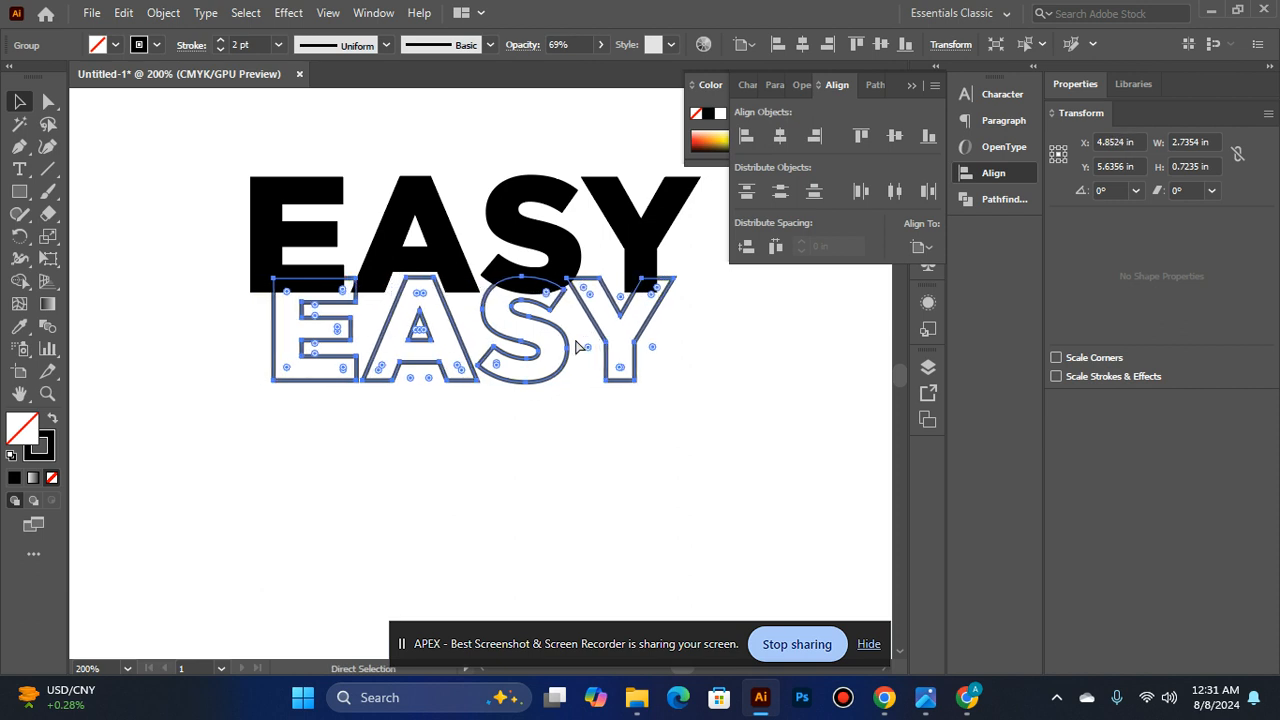
{"action": "key", "text": "ctrl+z"}
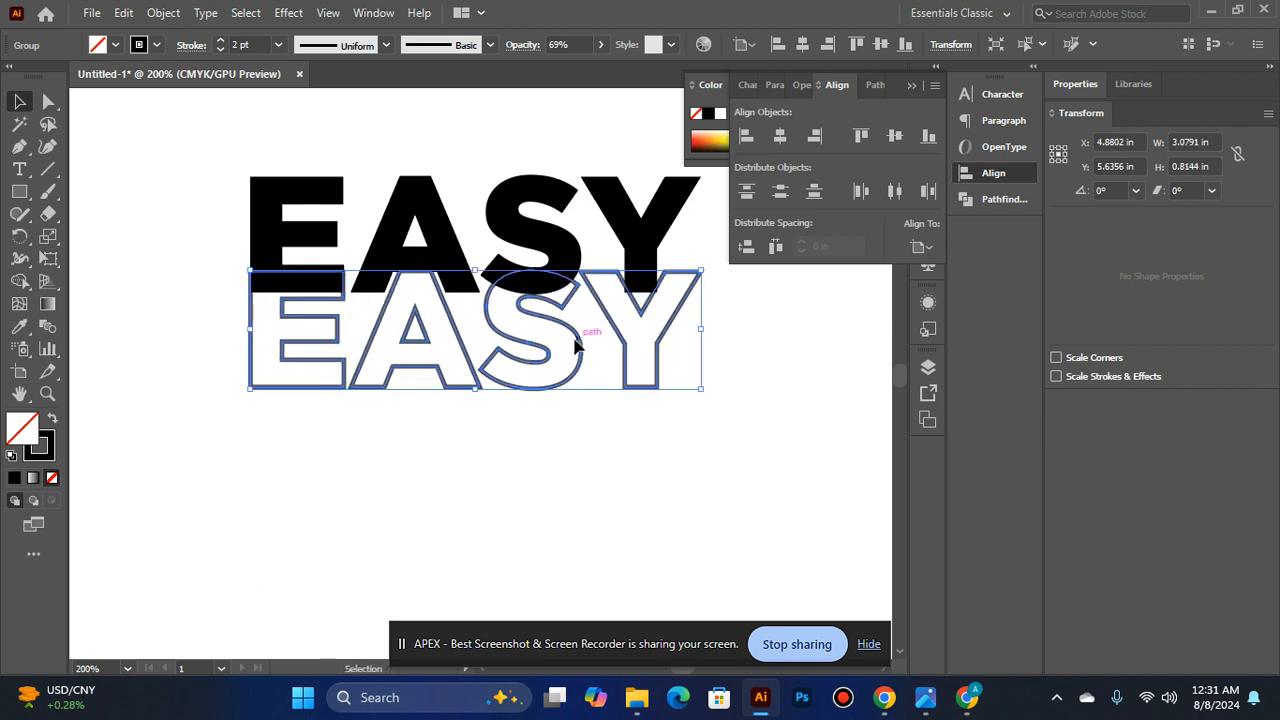
- Scale the outlined EASY copy down about its centre to about 2.48 in wide and 0.66 in high
{"action": "left_click", "coordinate": [464, 420]}
{"action": "left_click", "coordinate": [665, 332]}
{"action": "left_click", "coordinate": [635, 244], "text": "shift"}
{"action": "scroll", "coordinate": [635, 244], "scroll_direction": "up", "scroll_amount": 1}
{"action": "left_click", "coordinate": [769, 427]}
{"action": "left_click", "coordinate": [674, 385]}
{"action": "left_click", "coordinate": [422, 280], "text": "shift"}
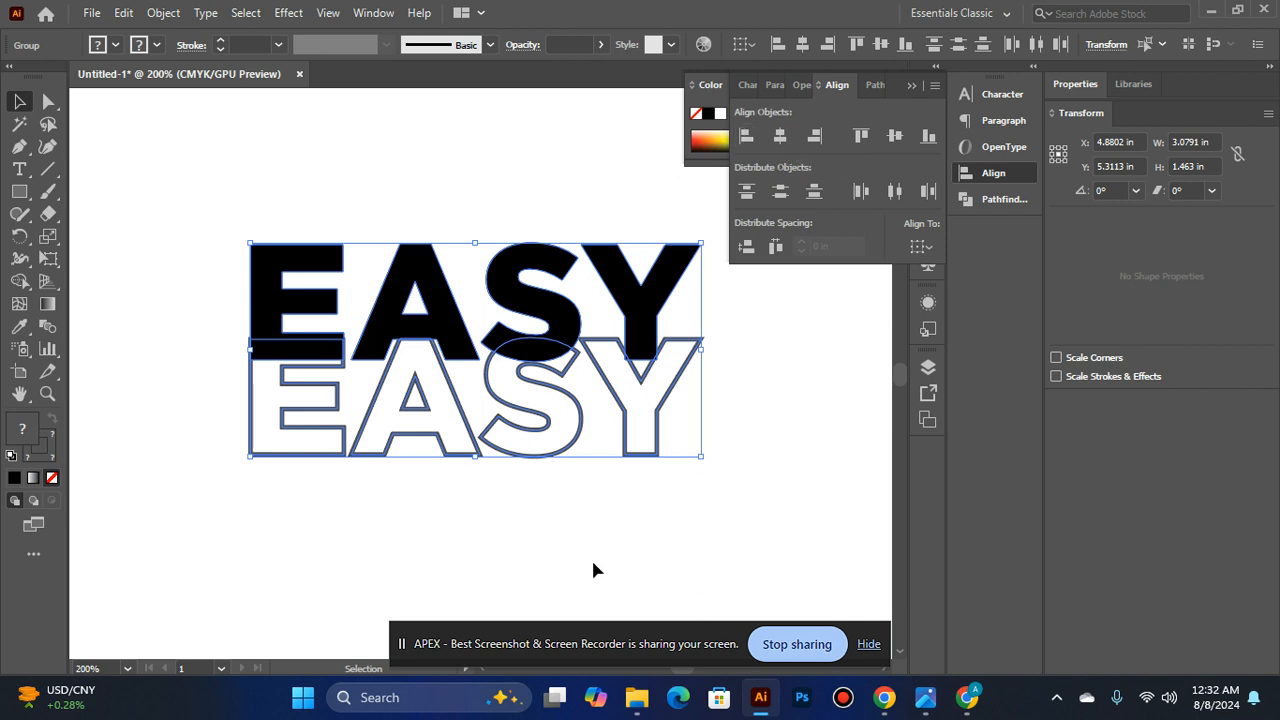
{"action": "left_click", "coordinate": [627, 460]}
{"action": "left_click", "coordinate": [678, 372]}
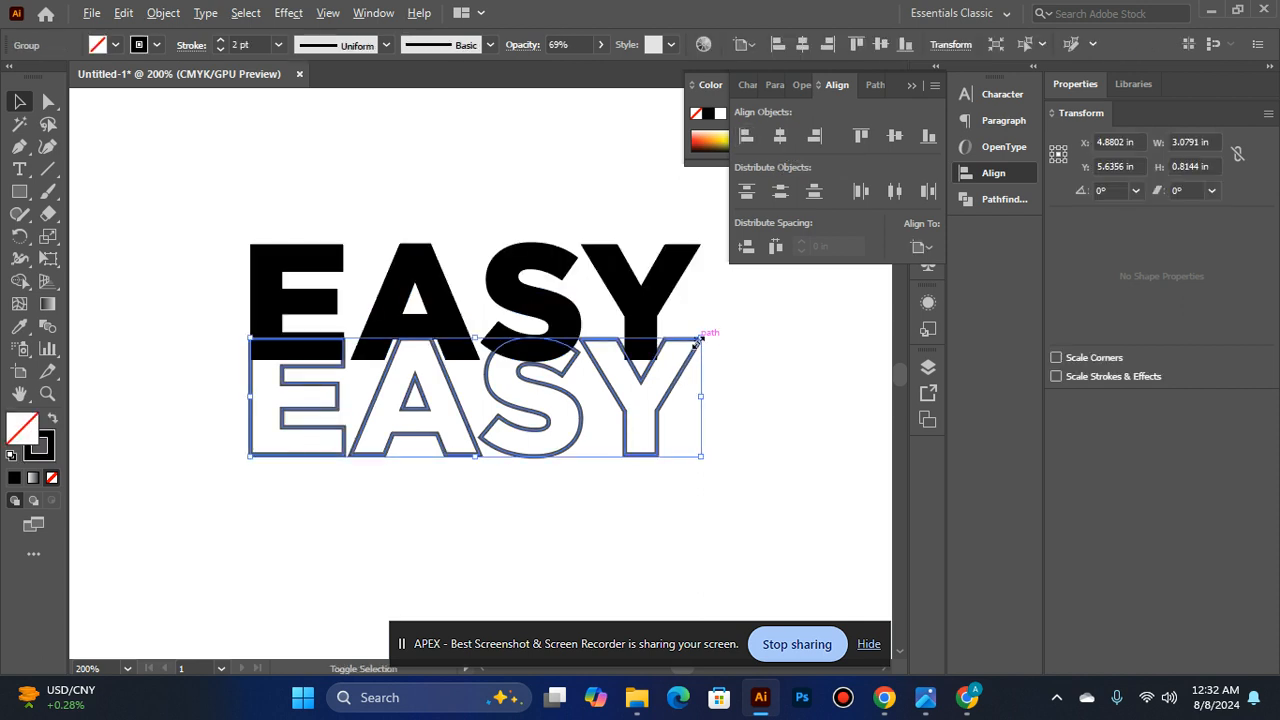
{"action": "left_click_drag", "start_coordinate": [703, 333], "coordinate": [658, 348]}
{"action": "left_click", "coordinate": [700, 485]}
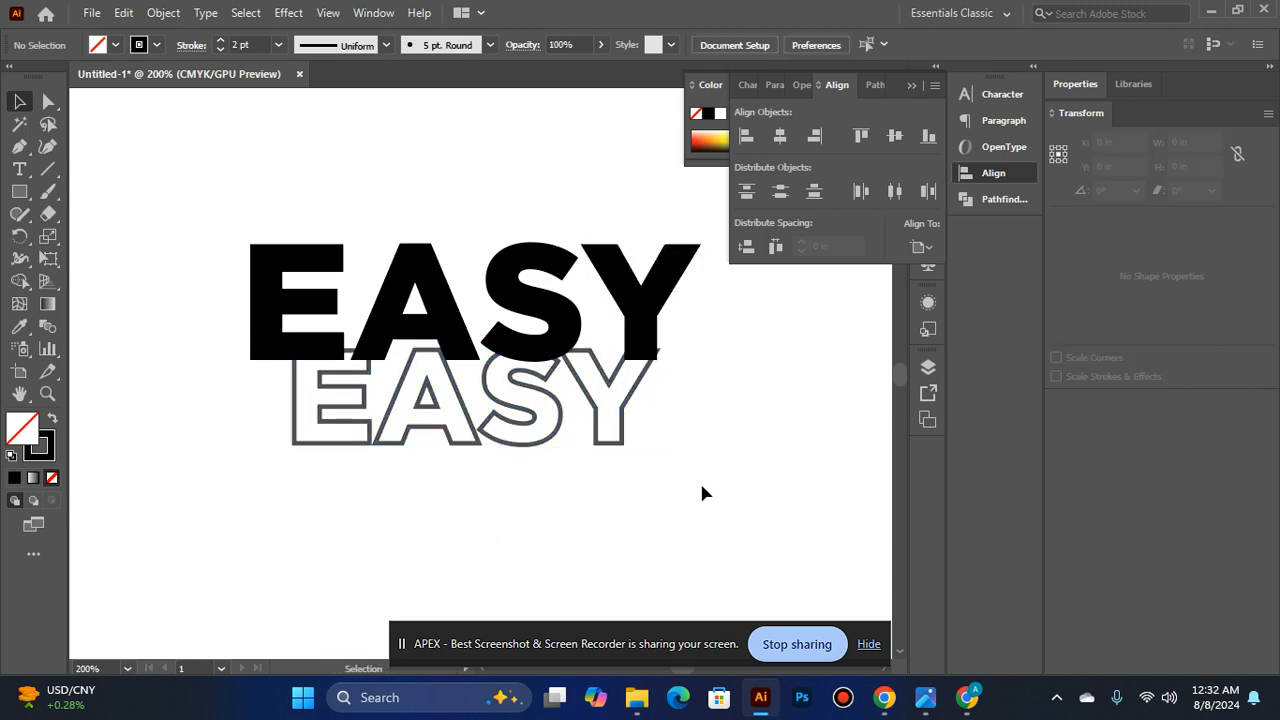
- Align the solid and outlined EASY words to each other by their horizontal centres
{"action": "left_click", "coordinate": [590, 383]}
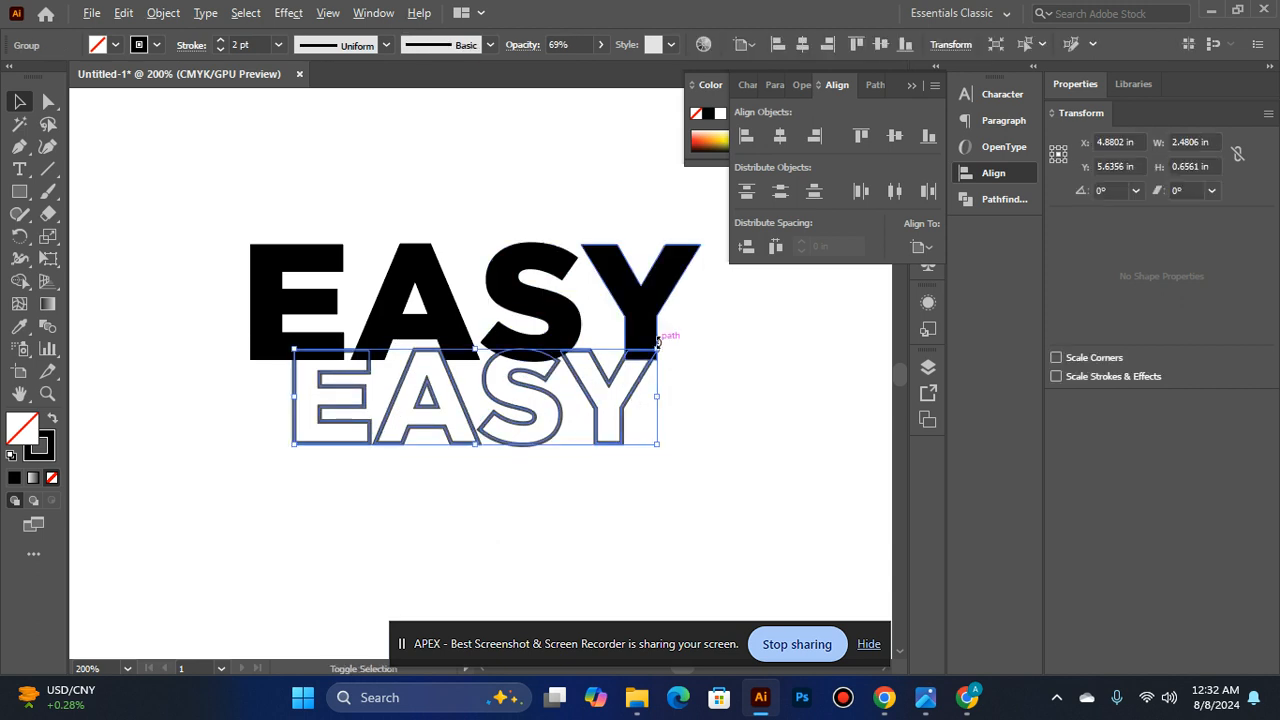
{"action": "left_click", "coordinate": [547, 342], "text": "shift"}
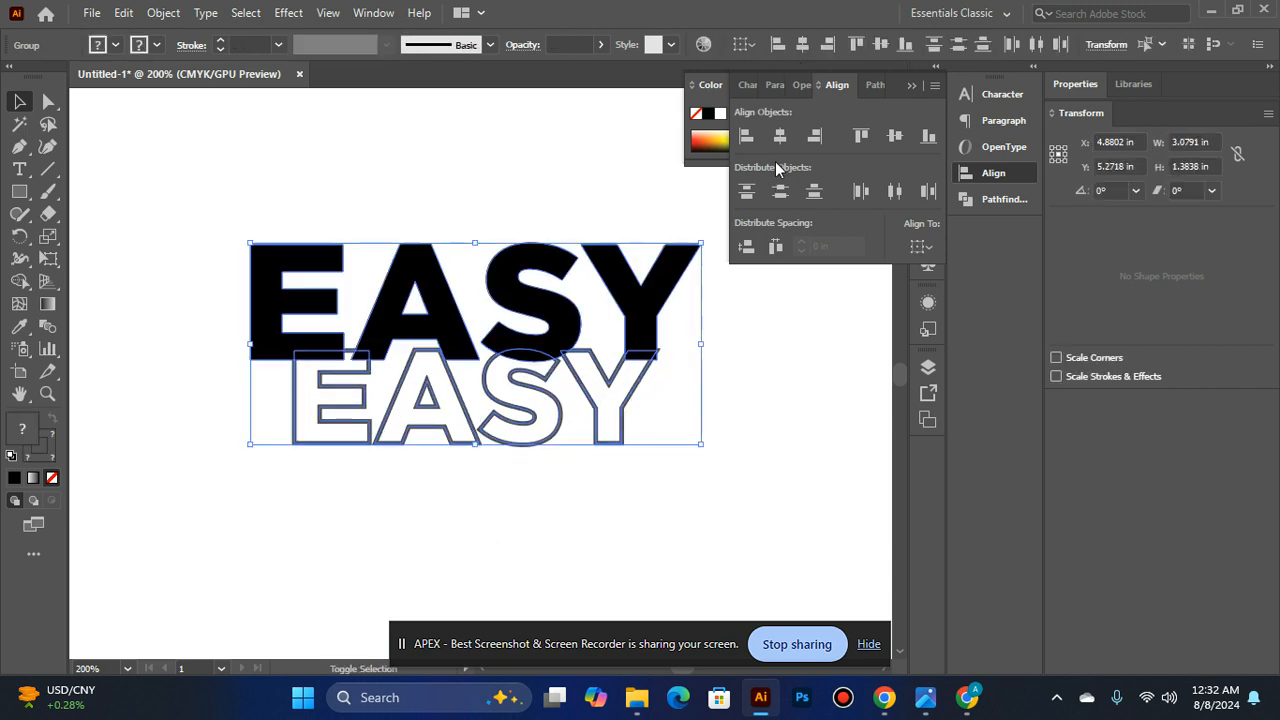
{"action": "left_click", "coordinate": [779, 141]}
{"action": "left_click", "coordinate": [748, 332]}
{"action": "left_click", "coordinate": [597, 407]}
{"action": "left_click", "coordinate": [549, 308], "text": "shift"}
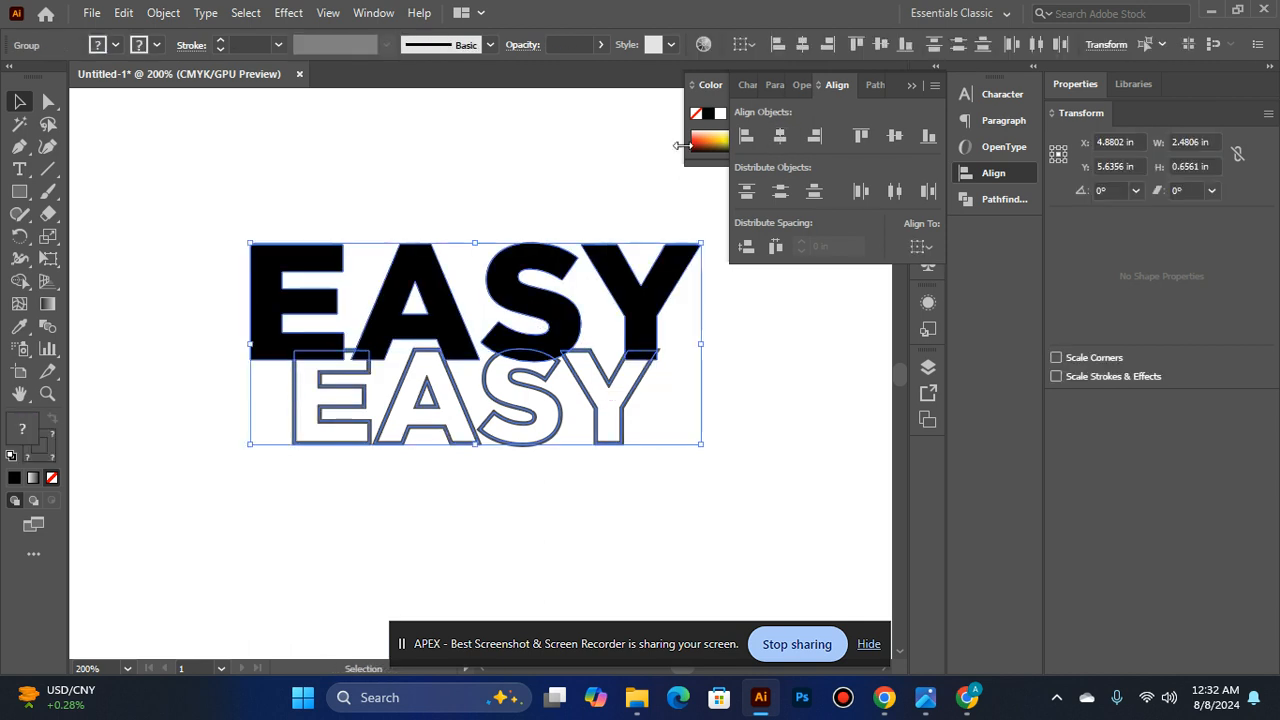
{"action": "left_click", "coordinate": [729, 430]}
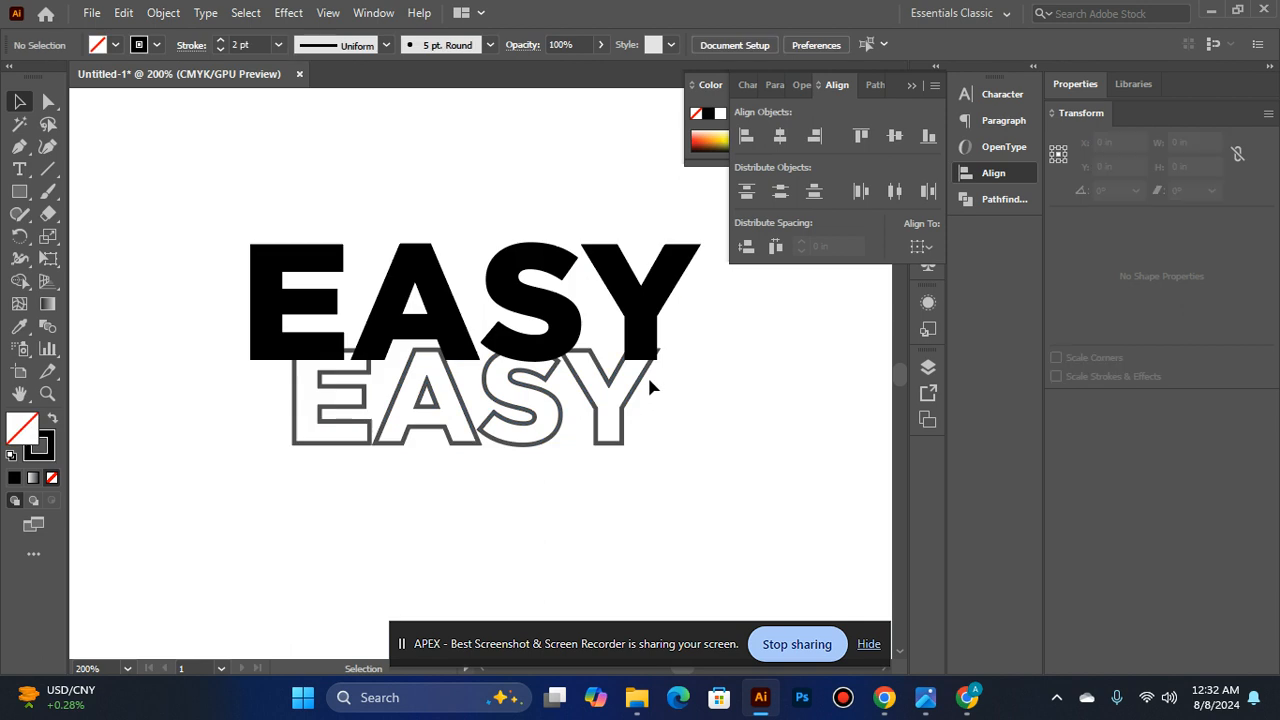
- Enlarge the outlined EASY copy about its centre to about 3.01 in wide and 0.80 in high
{"action": "left_click", "coordinate": [656, 372]}
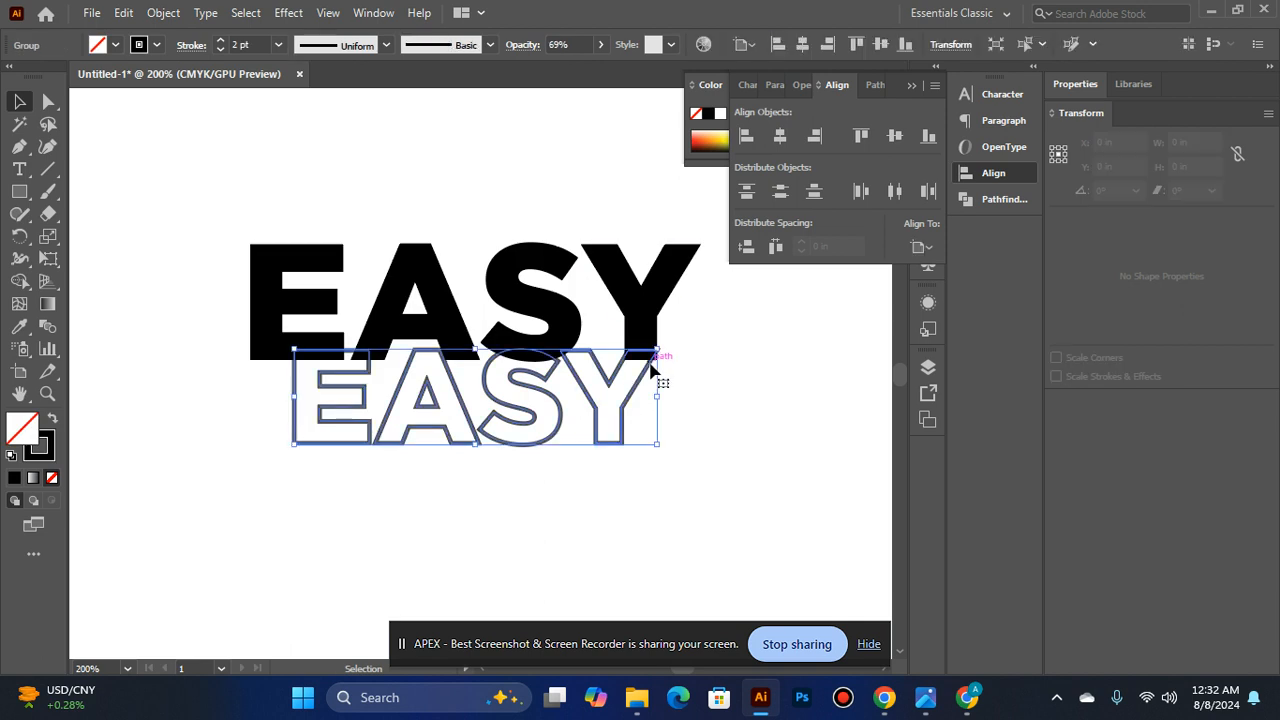
{"action": "left_click_drag", "start_coordinate": [657, 345], "coordinate": [700, 313]}
{"action": "left_click", "coordinate": [651, 423]}
{"action": "left_click", "coordinate": [590, 398]}
{"action": "left_click", "coordinate": [729, 297]}
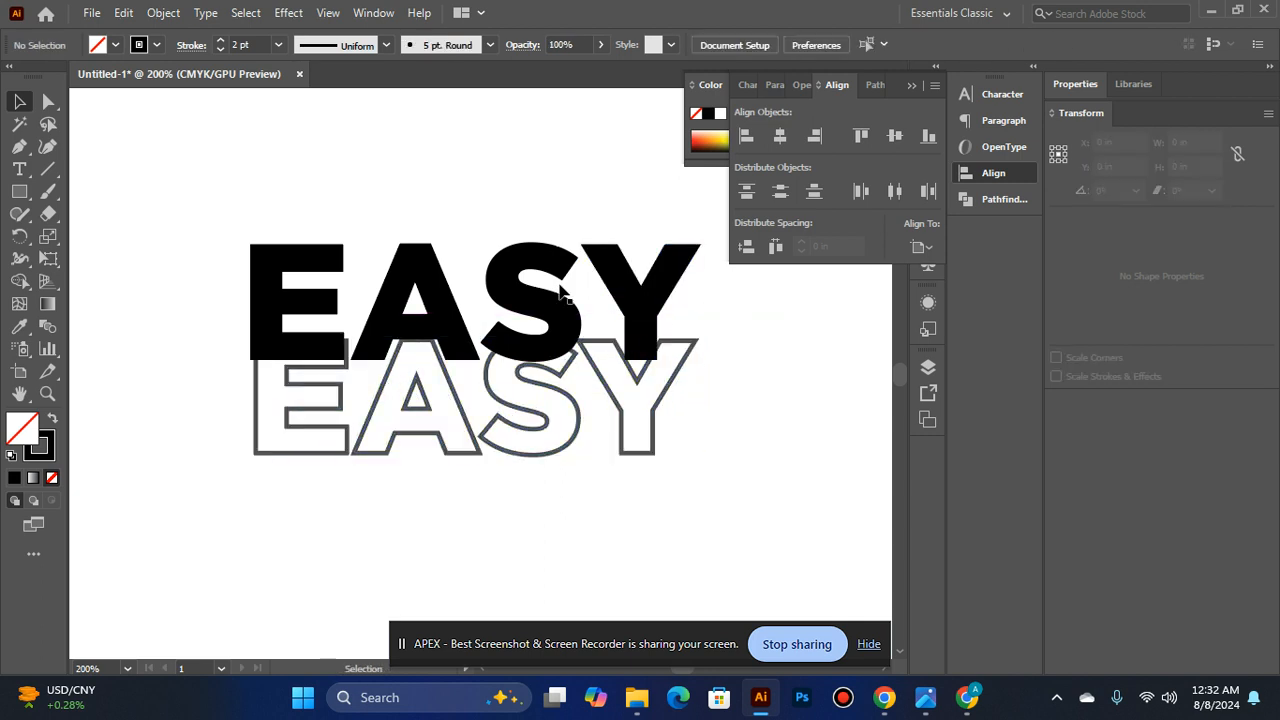
- Increase the outlined EASY copy's stroke weight to 3 pt
{"action": "scroll", "coordinate": [566, 295], "scroll_direction": "down", "scroll_amount": 2}
{"action": "left_click", "coordinate": [505, 305]}
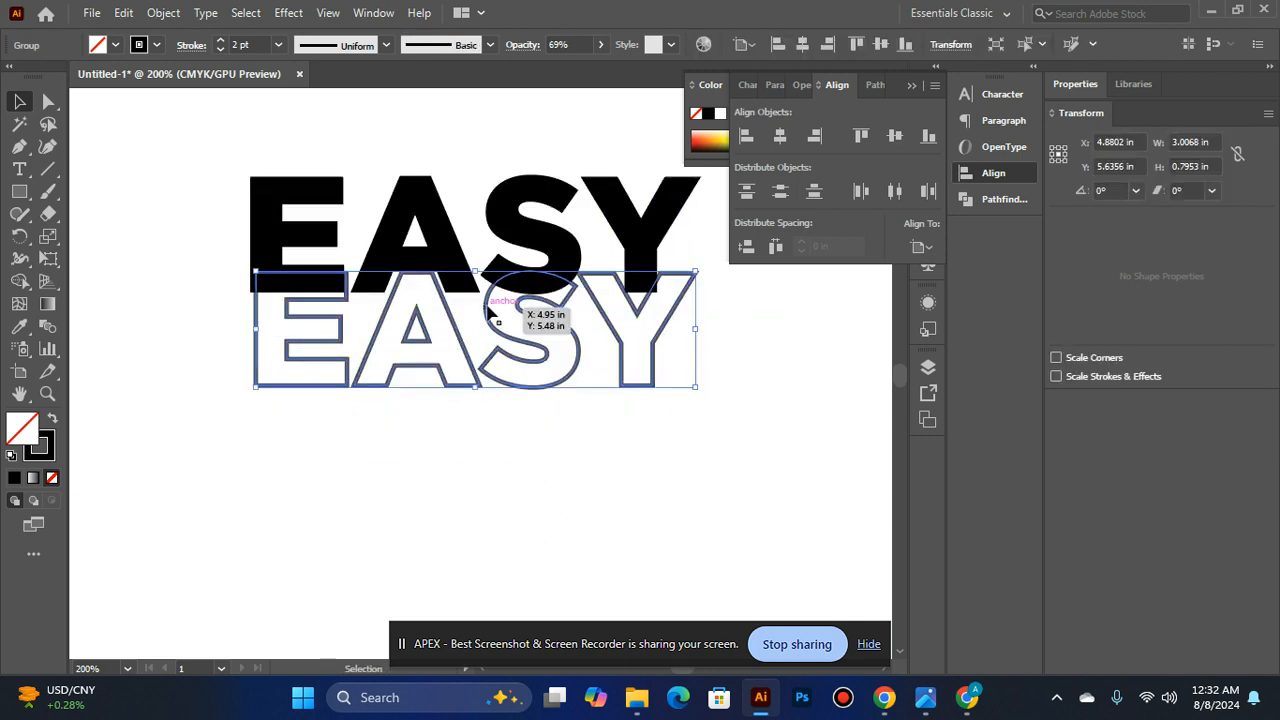
{"action": "left_click", "coordinate": [220, 41]}
{"action": "left_click", "coordinate": [87, 238]}
{"action": "scroll", "coordinate": [86, 244], "scroll_direction": "up", "scroll_amount": 2}
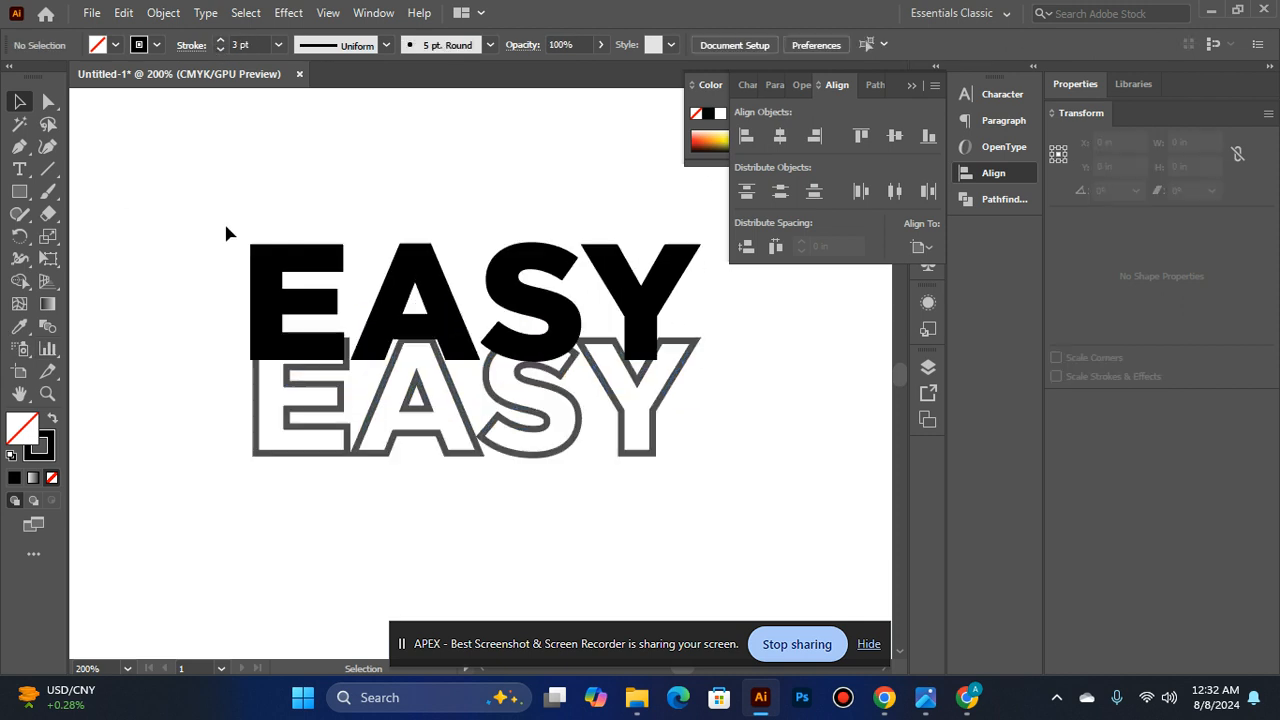
- Nudge the solid EASY word right and stretch its left edge outward so it is about 3.12 in wide
{"action": "left_click", "coordinate": [388, 286]}
{"action": "key", "text": "Right"}
{"action": "key", "text": "Right"}
{"action": "key", "text": "Right"}
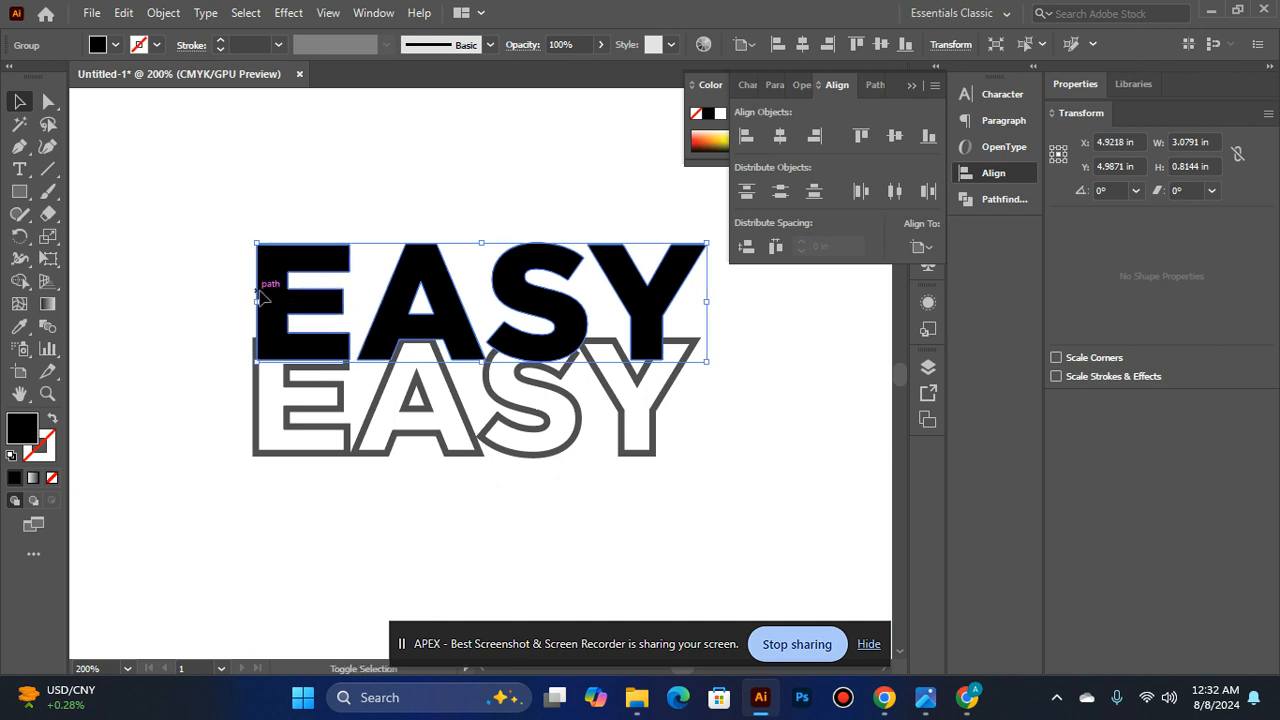
{"action": "left_click_drag", "start_coordinate": [256, 304], "coordinate": [252, 300]}
{"action": "left_click", "coordinate": [221, 308]}
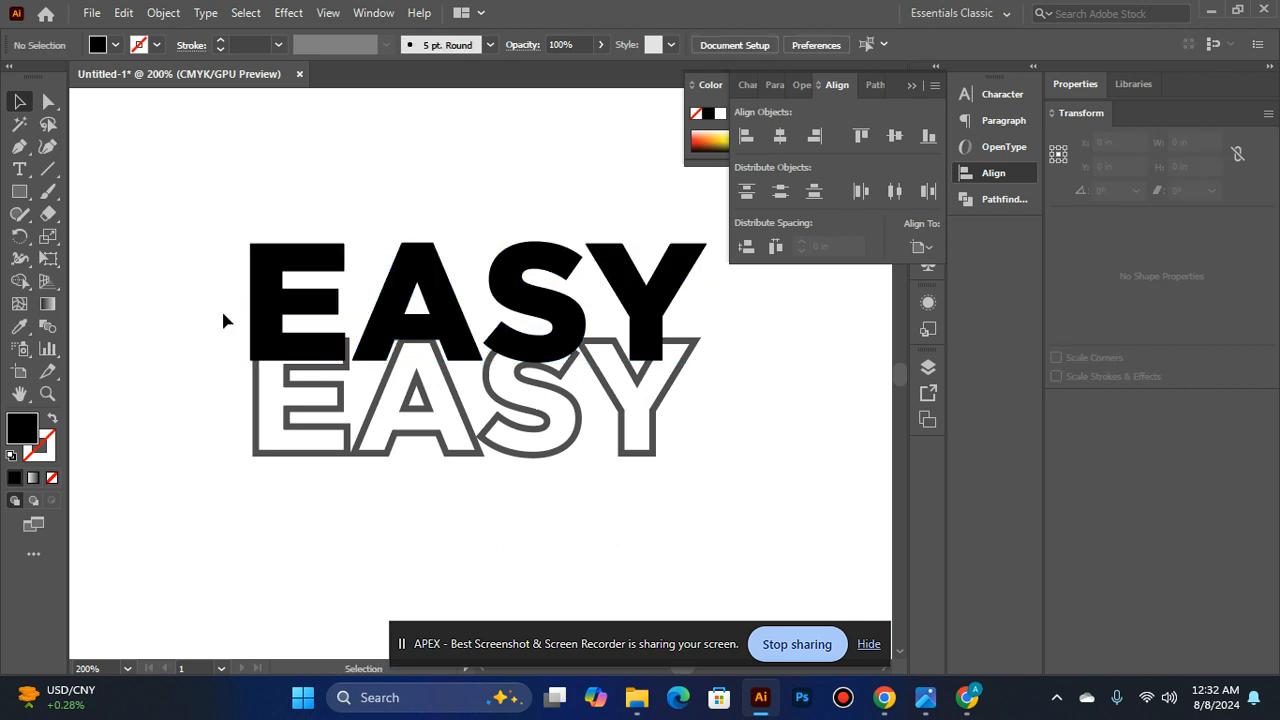
- Duplicate the outlined EASY word downward as a third row slightly overlapping the second
{"action": "scroll", "coordinate": [414, 294], "scroll_direction": "down", "scroll_amount": 3}
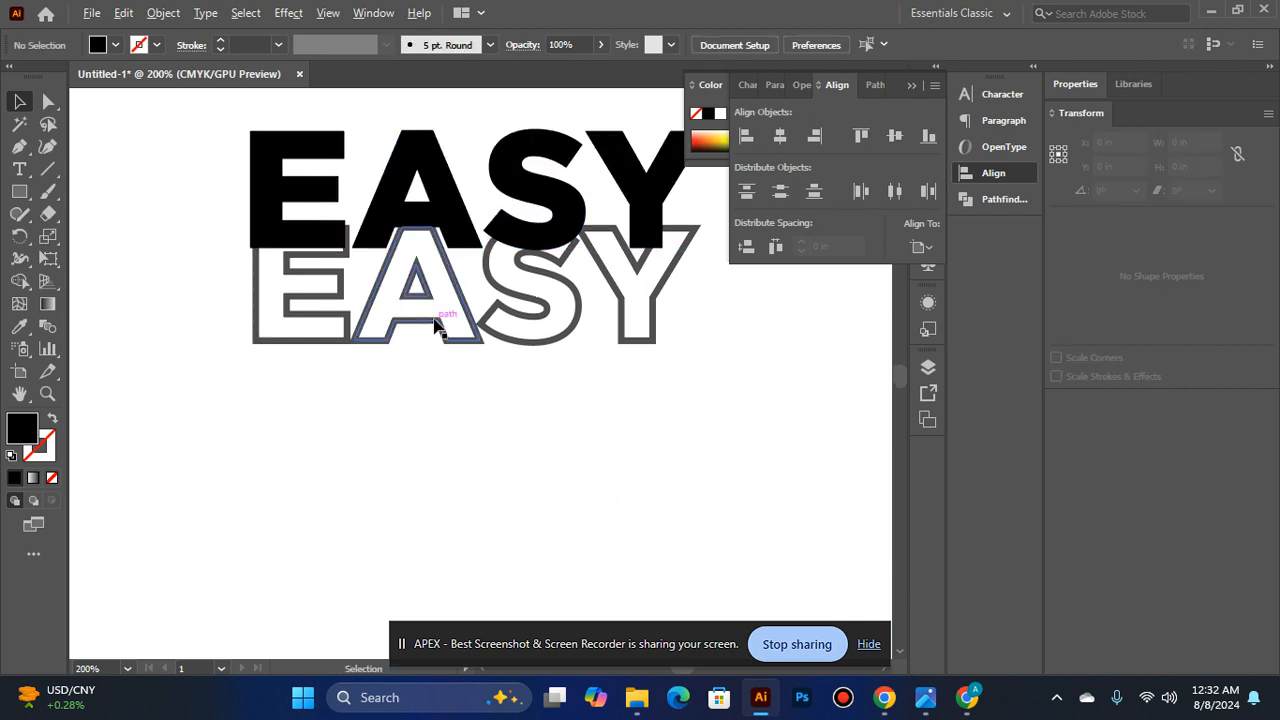
{"action": "left_click_drag", "start_coordinate": [434, 326], "coordinate": [434, 434]}
{"action": "left_click", "coordinate": [170, 443]}
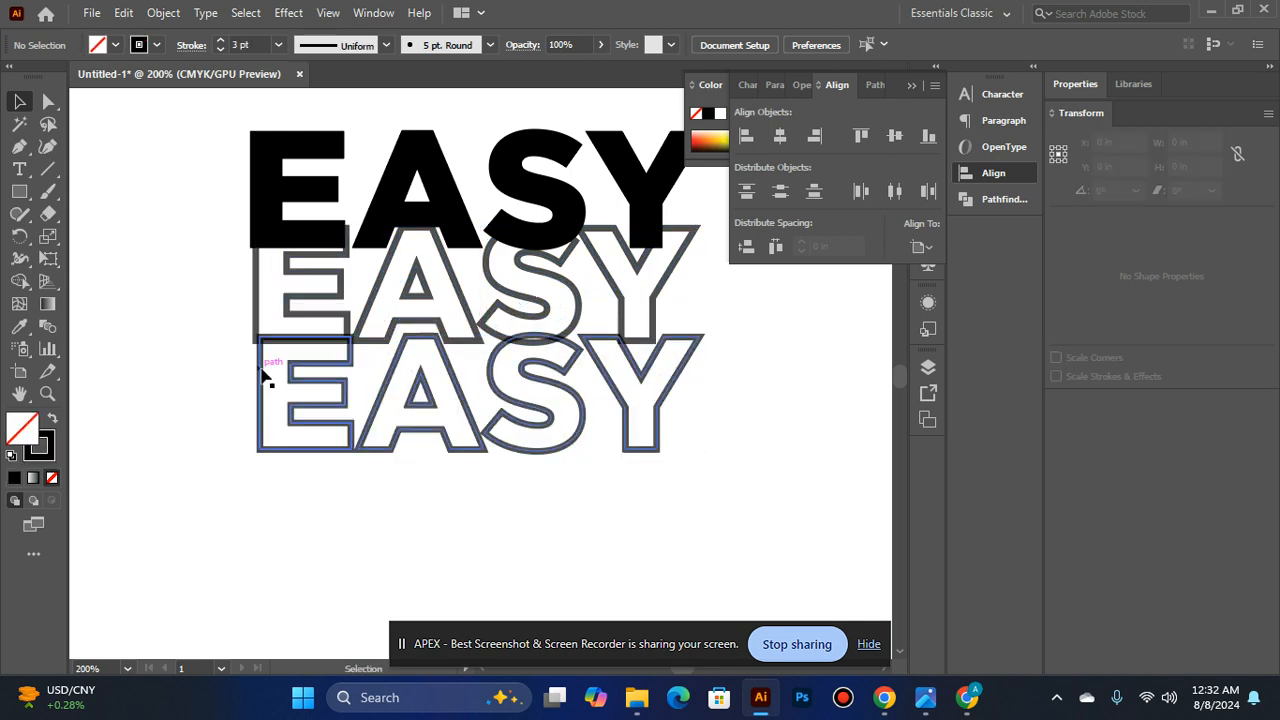
- Align both outlined EASY copies and the solid word along their left edges
{"action": "left_click", "coordinate": [264, 361]}
{"action": "left_click", "coordinate": [257, 320], "text": "shift"}
{"action": "left_click", "coordinate": [756, 134]}
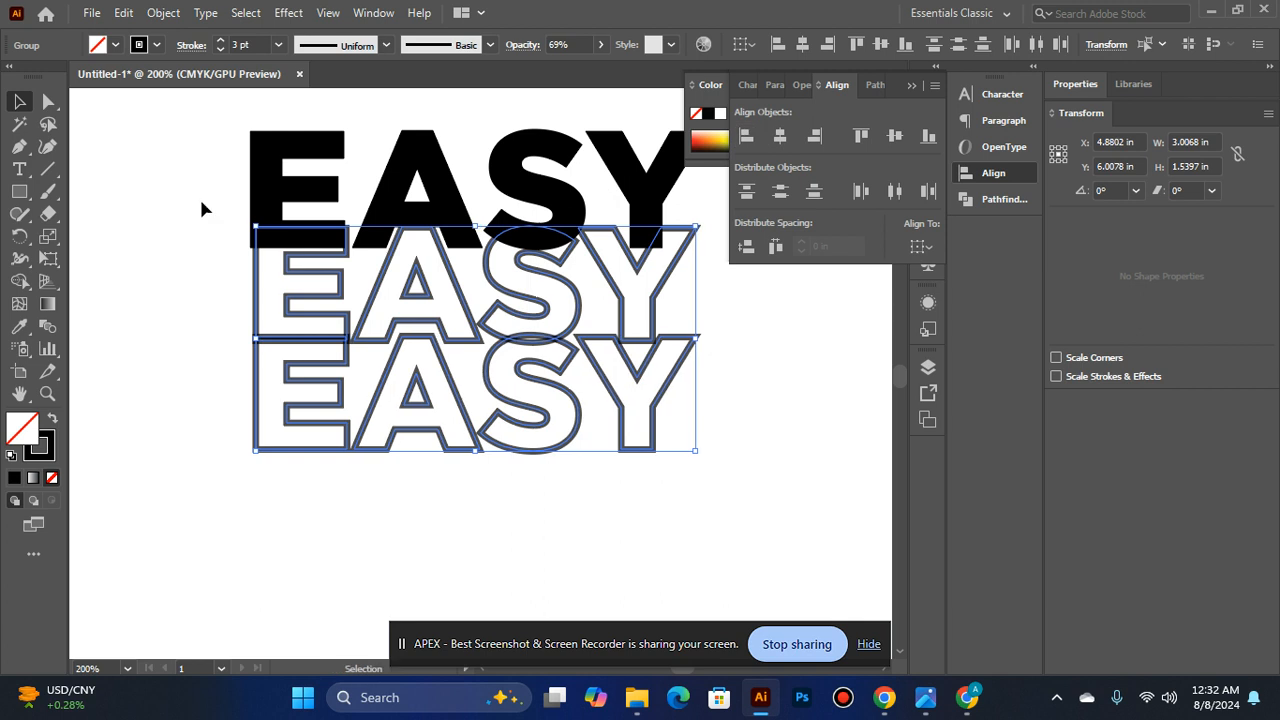
{"action": "left_click", "coordinate": [257, 157], "text": "shift"}
{"action": "left_click", "coordinate": [756, 134]}
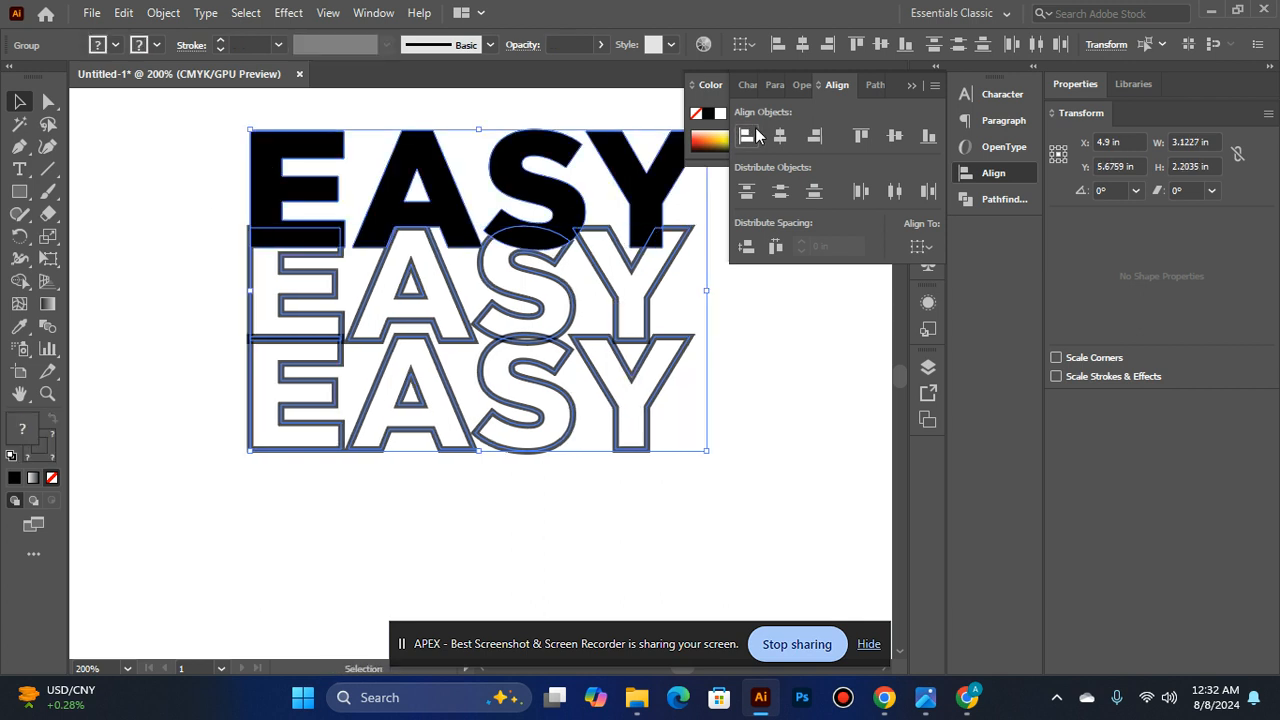
{"action": "left_click", "coordinate": [176, 250]}
- Reduce the lowest outlined EASY copy's stroke weight to 2 pt
{"action": "left_click", "coordinate": [278, 387]}
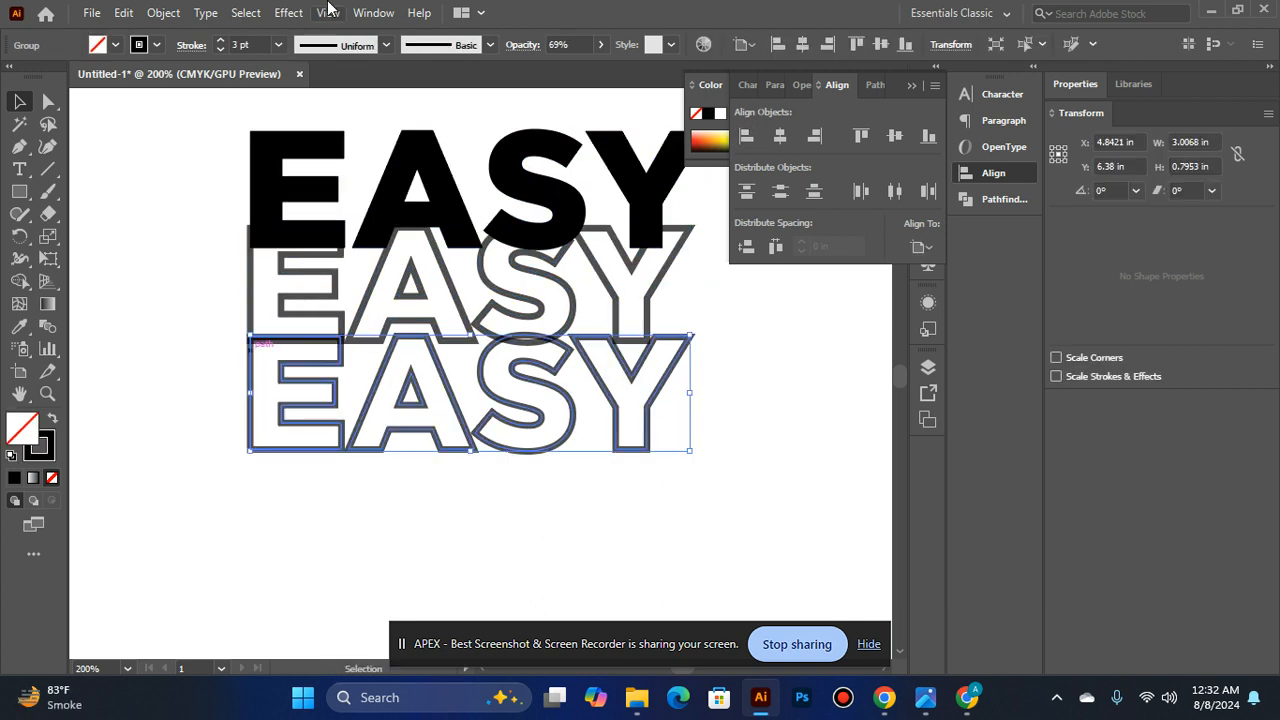
{"action": "left_click", "coordinate": [219, 48]}
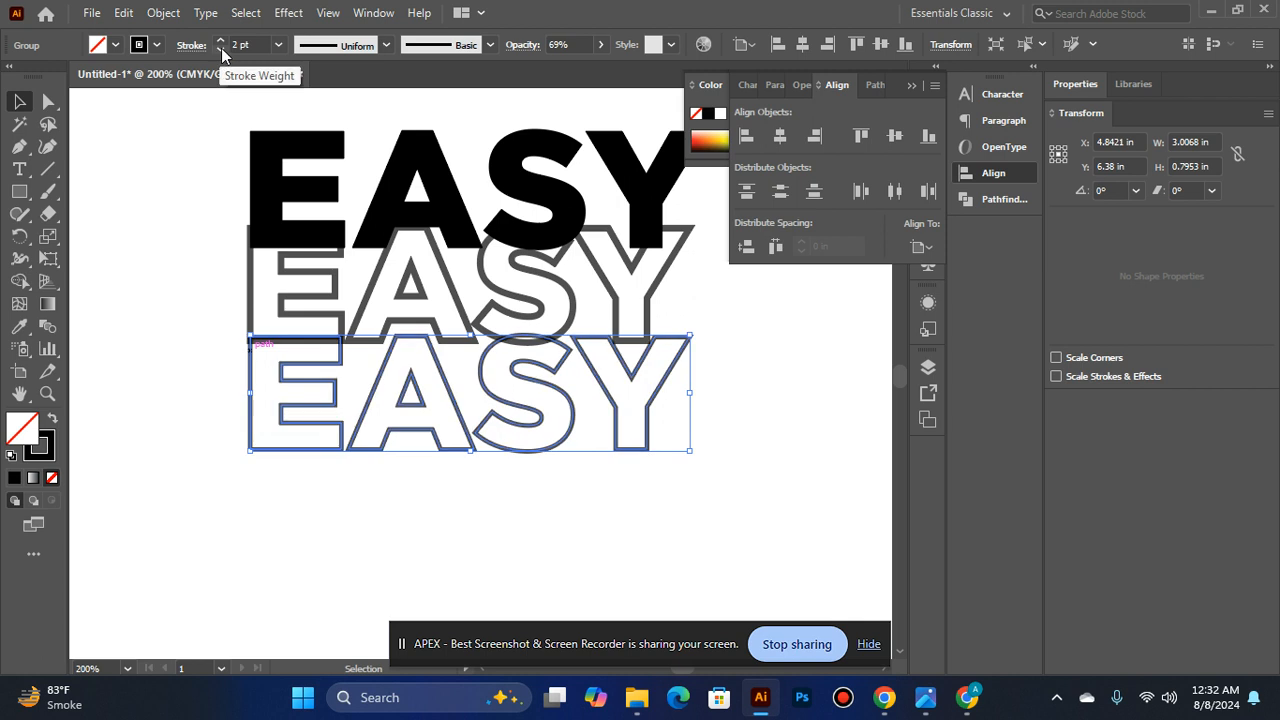
- Set the lowest outlined EASY copy's opacity to 53%
{"action": "left_click", "coordinate": [601, 45]}
{"action": "left_click_drag", "start_coordinate": [567, 73], "coordinate": [554, 80]}
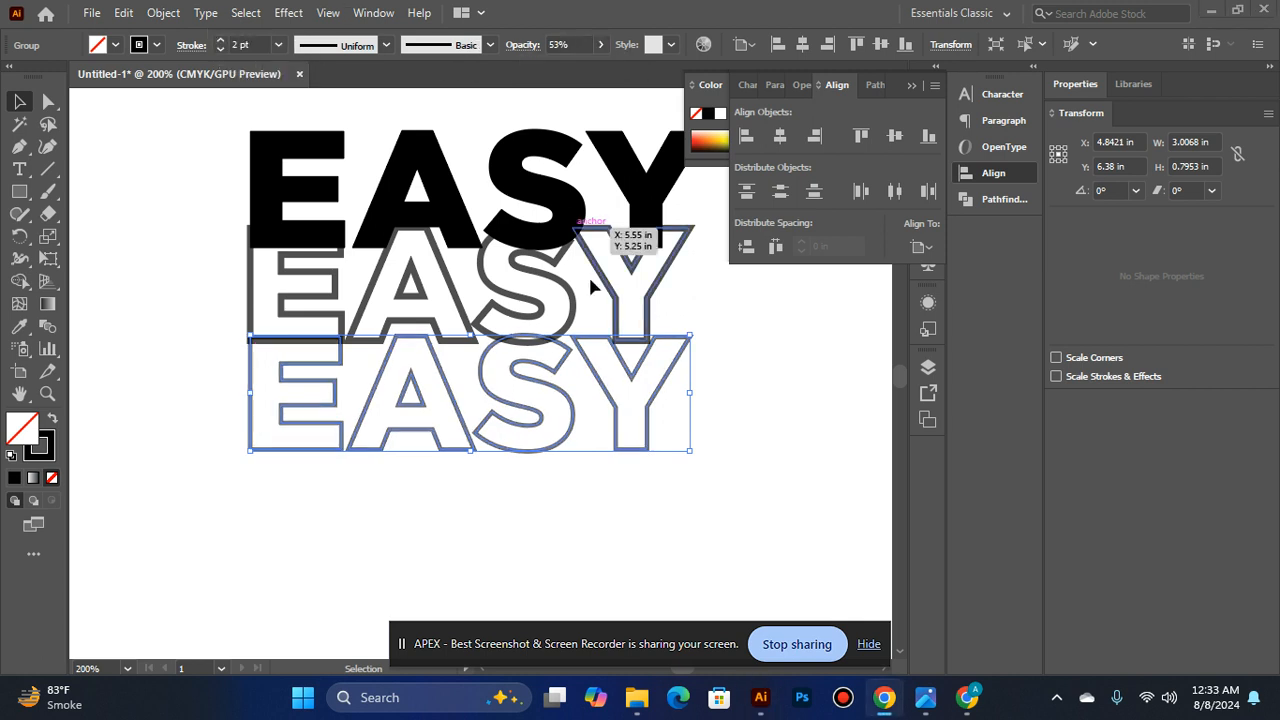
{"action": "left_click", "coordinate": [711, 425]}
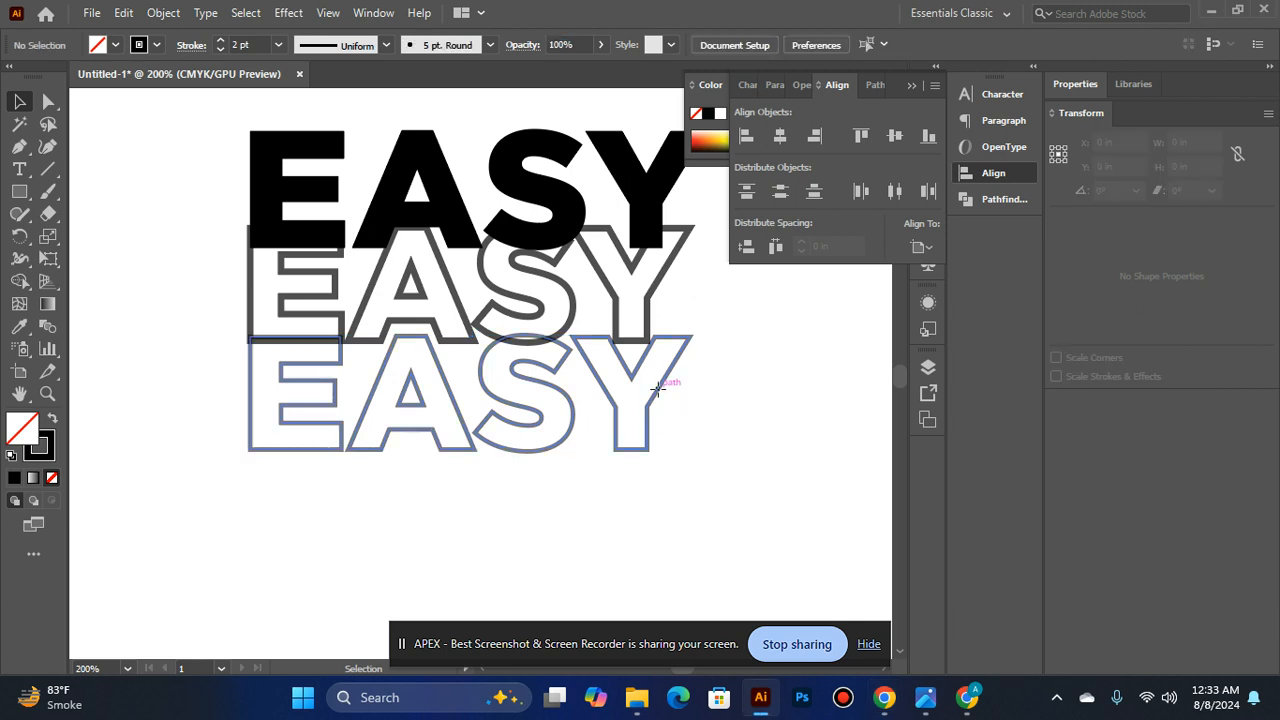
- Scale the lowest outlined EASY copy down proportionally about its centre to about 2.83 in wide
{"action": "left_click", "coordinate": [661, 386]}
{"action": "left_click_drag", "start_coordinate": [690, 335], "coordinate": [679, 338]}
{"action": "left_click", "coordinate": [716, 312]}
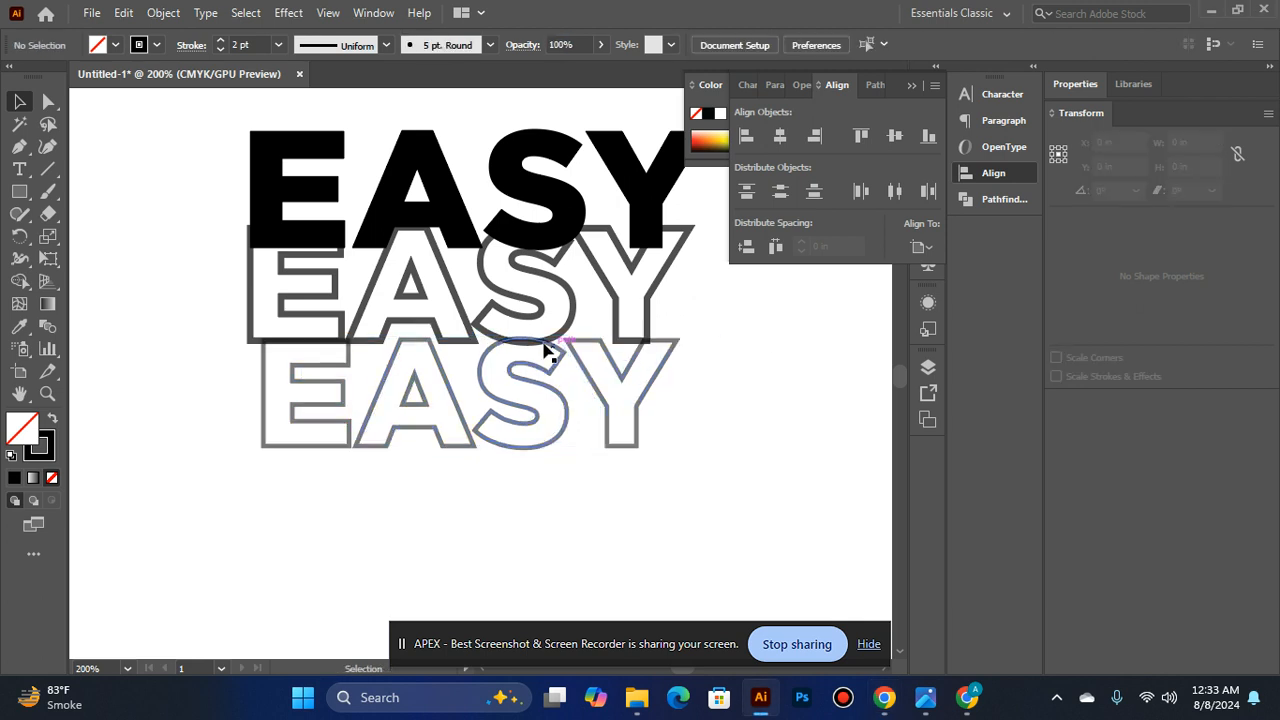
- Align the lowest outlined EASY copy with the outlined copy above it along their left edges
{"action": "left_click", "coordinate": [577, 370]}
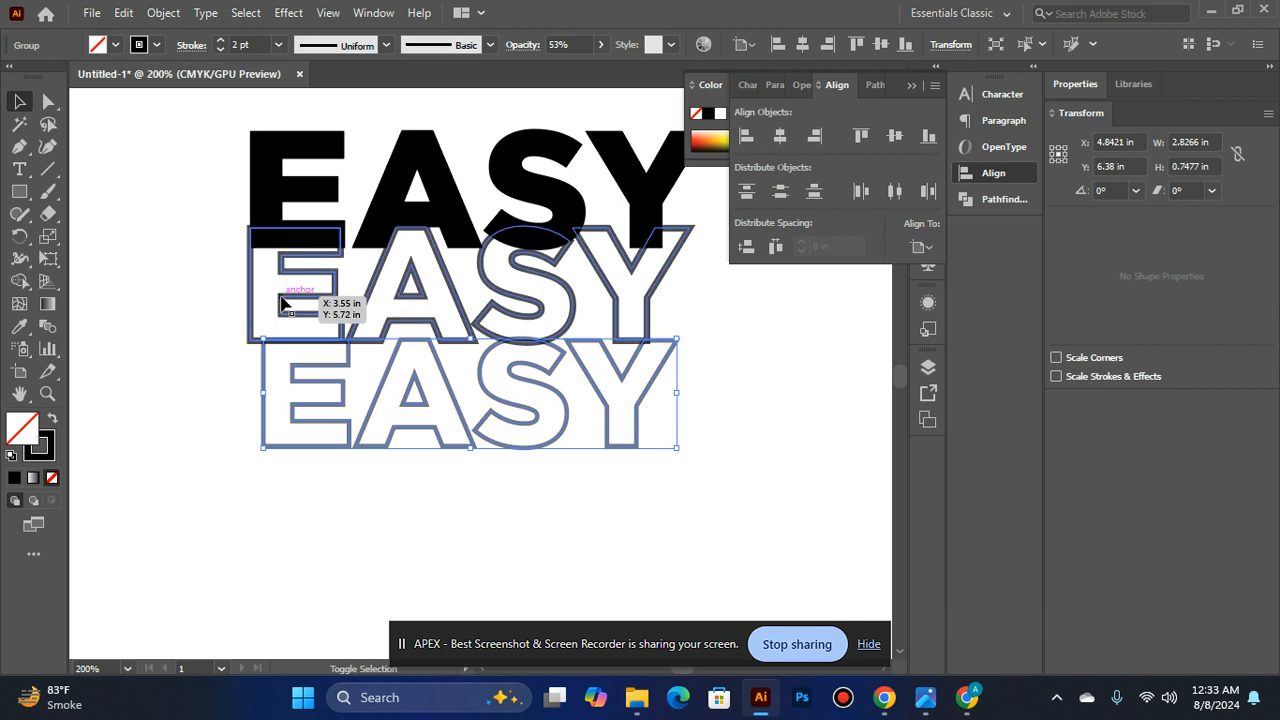
{"action": "left_click", "coordinate": [280, 305], "text": "shift"}
{"action": "left_click", "coordinate": [745, 138]}
{"action": "left_click", "coordinate": [153, 434]}
- Set the stroke weight of the outlined EASY copy directly below the solid word to 2 pt
{"action": "left_click", "coordinate": [252, 288]}
{"action": "left_click", "coordinate": [221, 50]}
{"action": "left_click", "coordinate": [108, 204]}
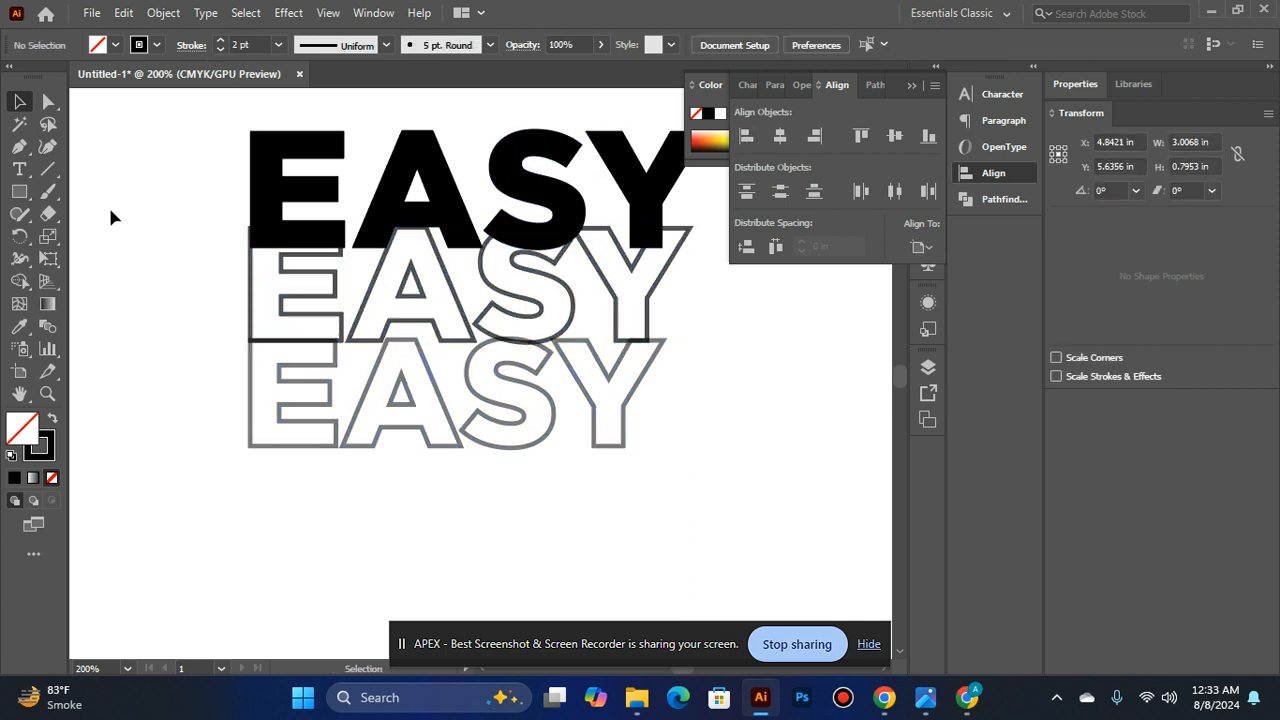
- Duplicate the lowest outlined EASY copy downward as a fourth row slightly overlapping the third
{"action": "scroll", "coordinate": [108, 204], "scroll_direction": "down", "scroll_amount": 1}
{"action": "scroll", "coordinate": [264, 255], "scroll_direction": "up", "scroll_amount": 2}
{"action": "scroll", "coordinate": [466, 429], "scroll_direction": "down", "scroll_amount": 2}
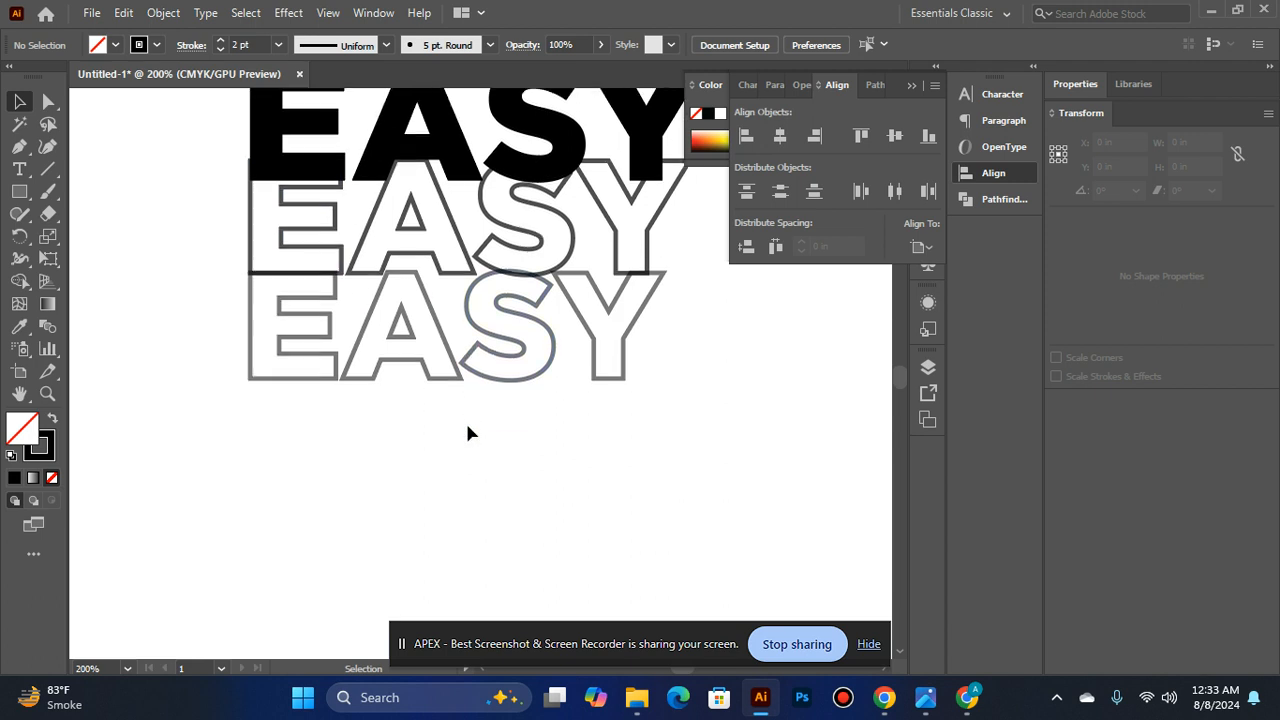
{"action": "left_click_drag", "start_coordinate": [413, 337], "coordinate": [411, 442]}
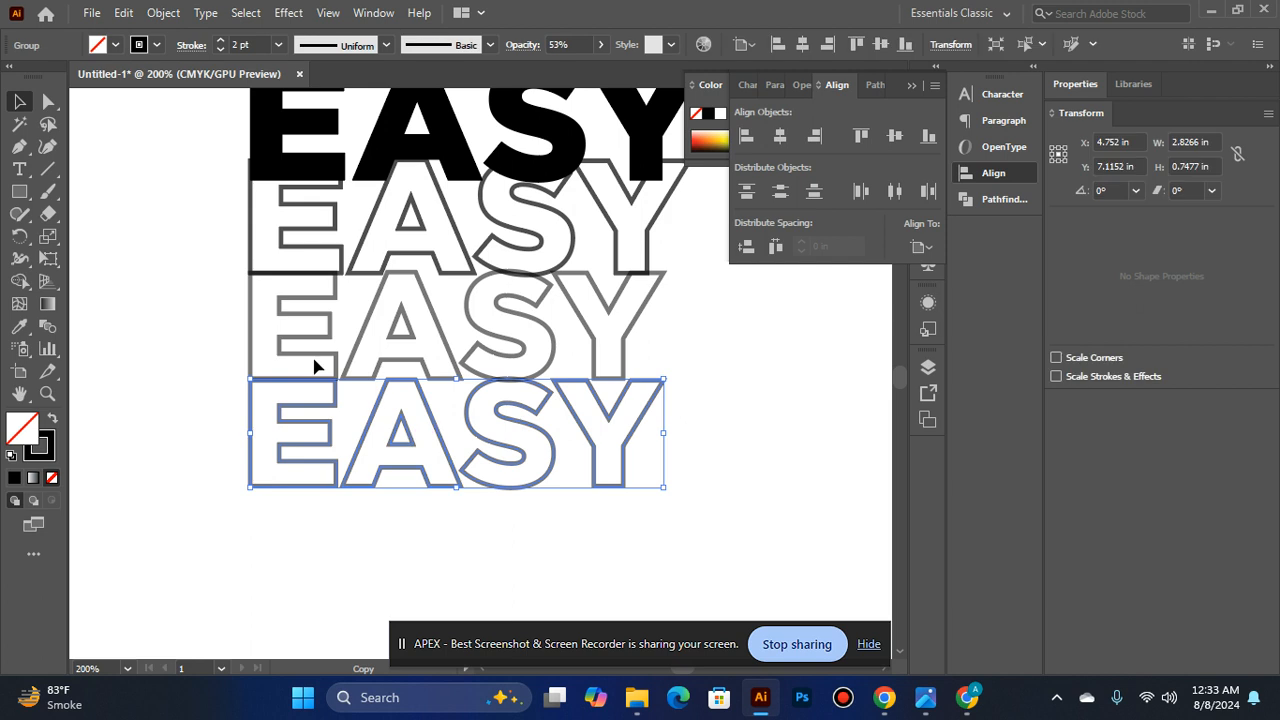
- Set the fourth row's opacity to 37% and its stroke weight to 1 pt
{"action": "left_click", "coordinate": [598, 45]}
{"action": "left_click_drag", "start_coordinate": [565, 70], "coordinate": [553, 70]}
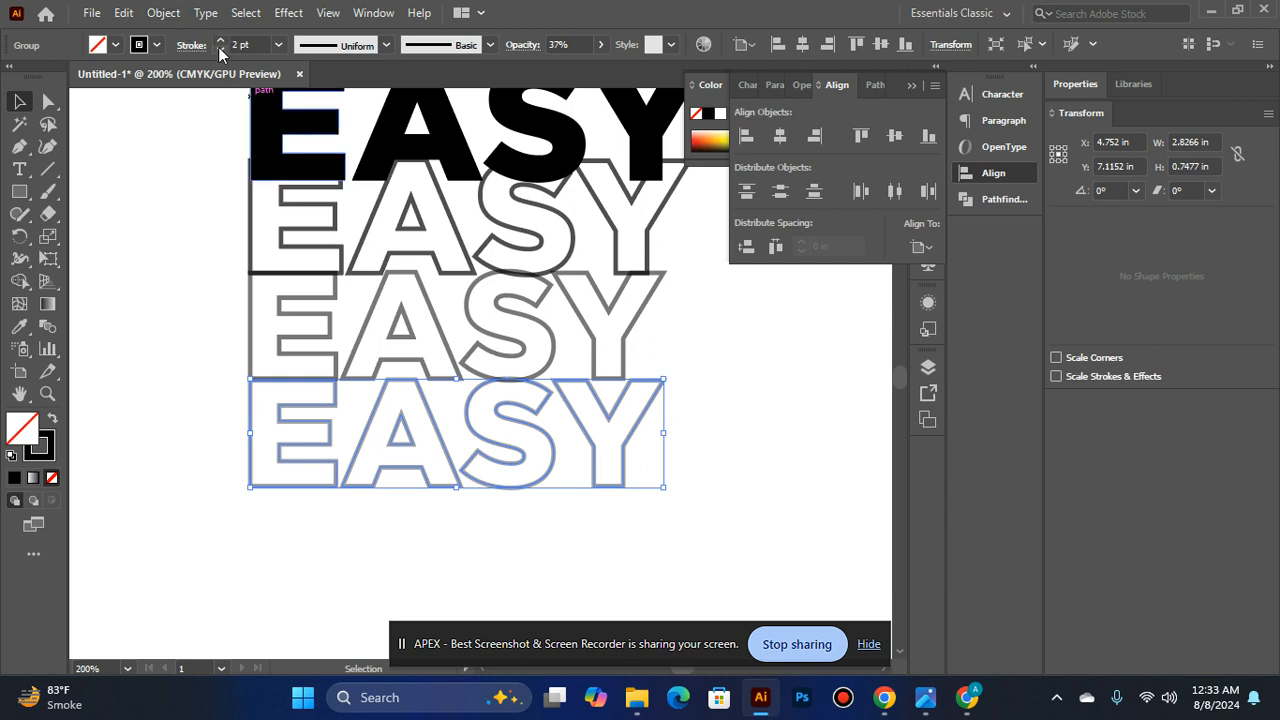
{"action": "left_click", "coordinate": [160, 325]}
- Examine the whole stack of EASY rows on the artboard, from a distance and close up
{"action": "left_click", "coordinate": [415, 428], "text": "ctrl+alt"}
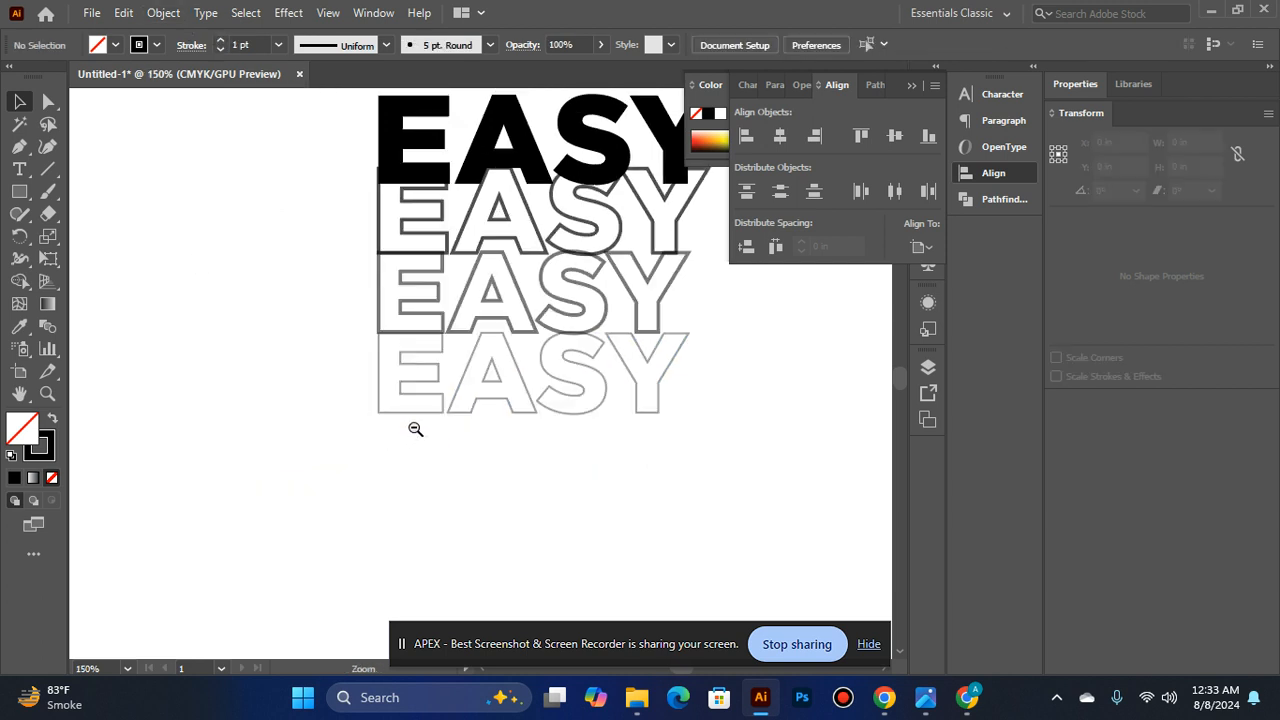
{"action": "left_click", "coordinate": [633, 338], "text": "ctrl+alt"}
{"action": "left_click", "coordinate": [458, 368], "text": "ctrl+alt"}
{"action": "scroll", "coordinate": [476, 373], "scroll_direction": "up", "scroll_amount": 1}
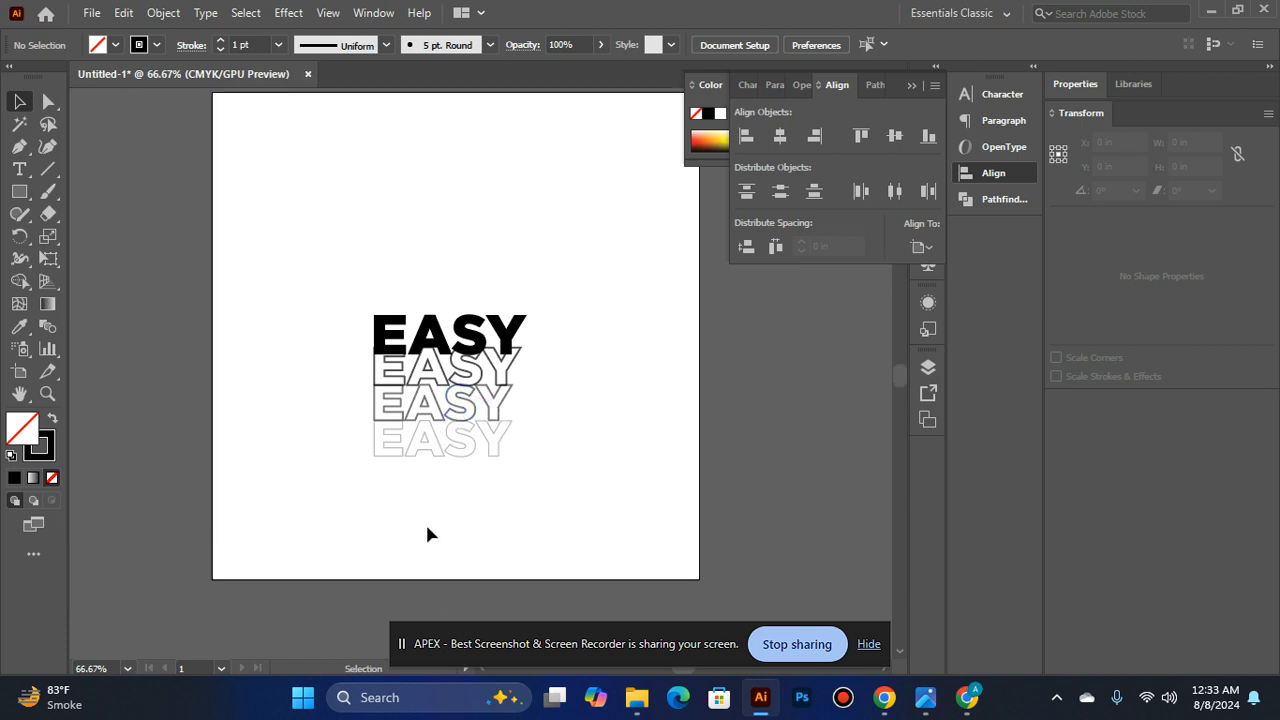
{"action": "left_click", "coordinate": [404, 466], "text": "ctrl"}
{"action": "left_click", "coordinate": [490, 346], "text": "ctrl"}
{"action": "scroll", "coordinate": [491, 347], "scroll_direction": "up", "scroll_amount": 1}
{"action": "left_click_drag", "start_coordinate": [635, 349], "coordinate": [526, 427]}
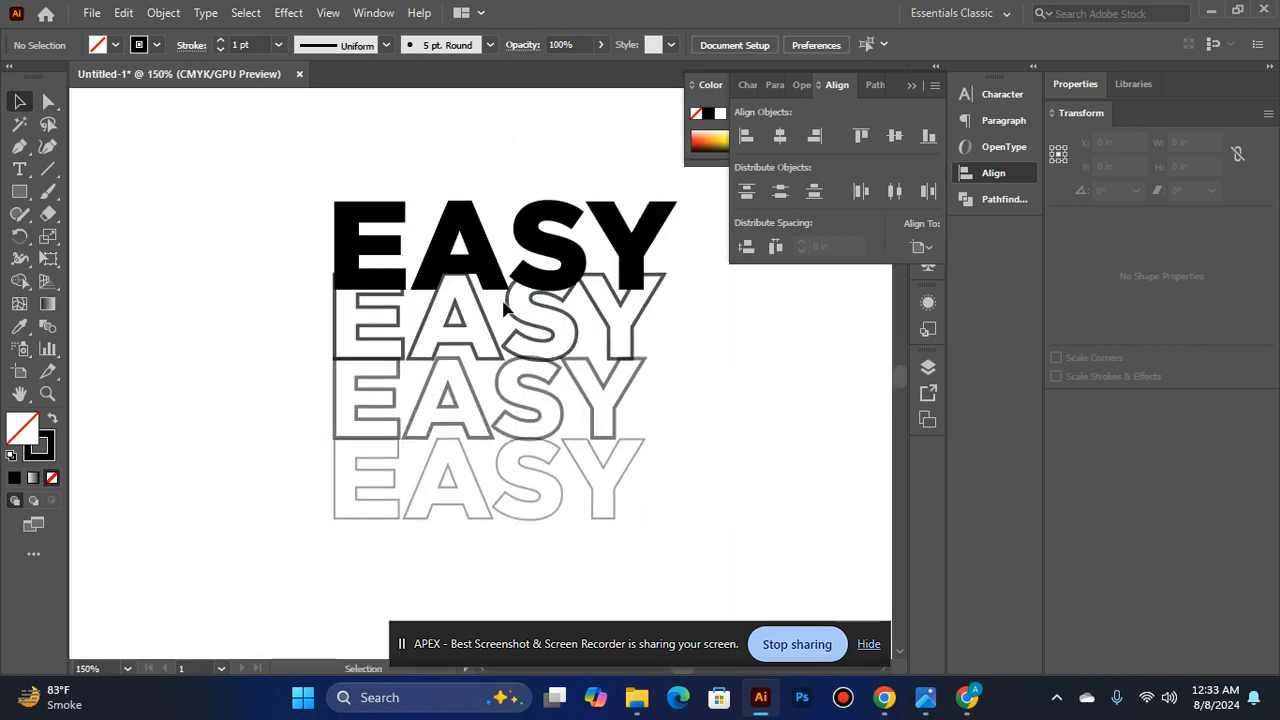
- Set the second row's outline stroke weight to 3 pt
{"action": "left_click", "coordinate": [512, 313]}
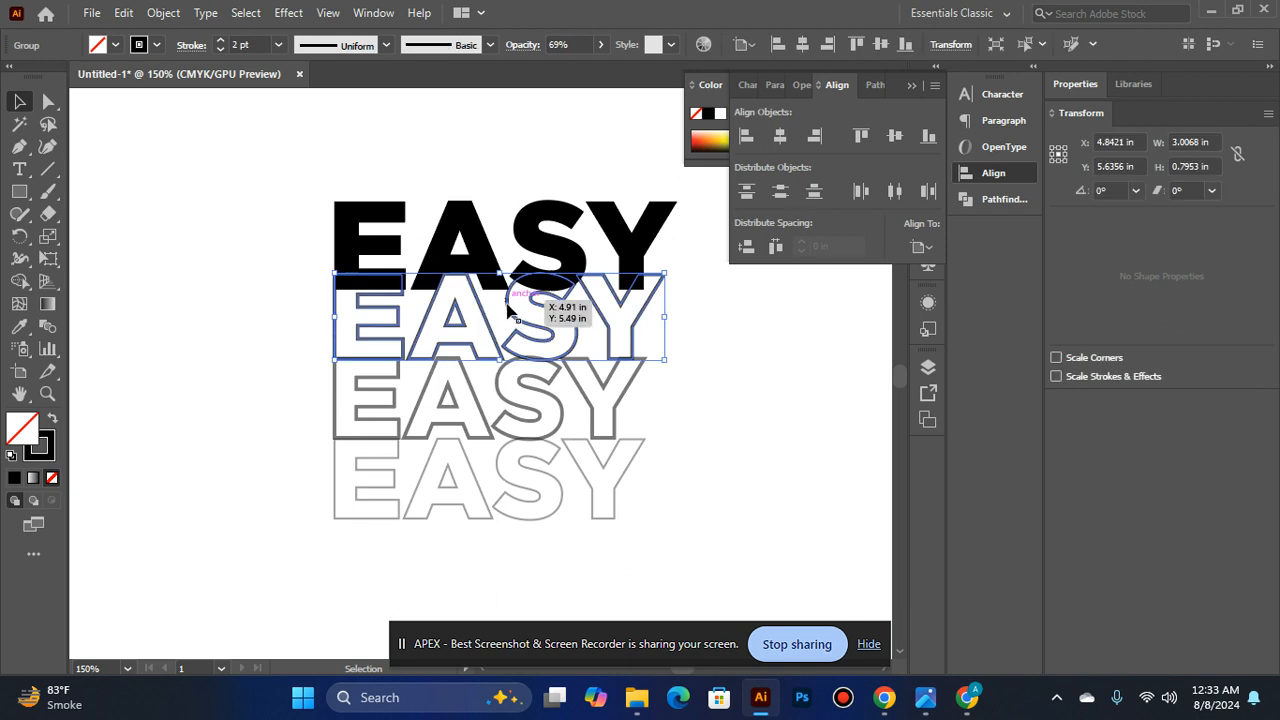
{"action": "left_click", "coordinate": [221, 41]}
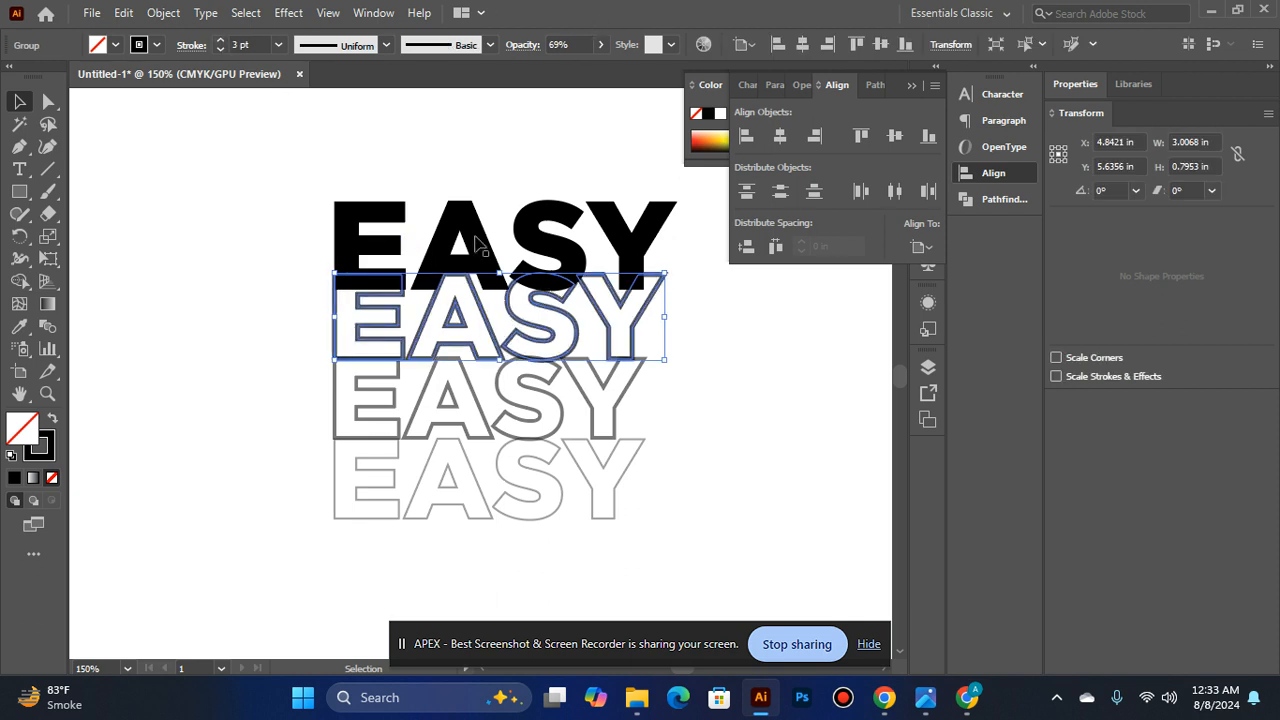
{"action": "left_click", "coordinate": [240, 385]}
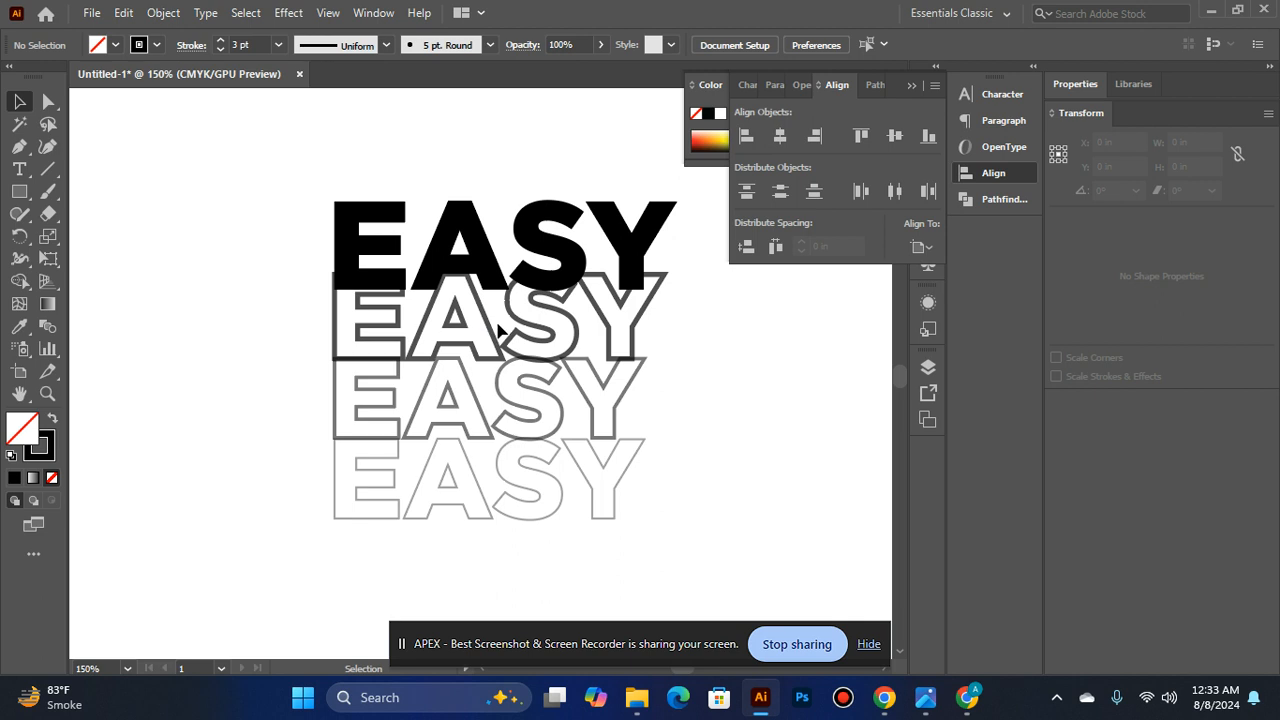
- Lower the opacity of the outlined EASY copy in the second row to 55%
{"action": "left_click", "coordinate": [498, 330]}
{"action": "left_click", "coordinate": [600, 44]}
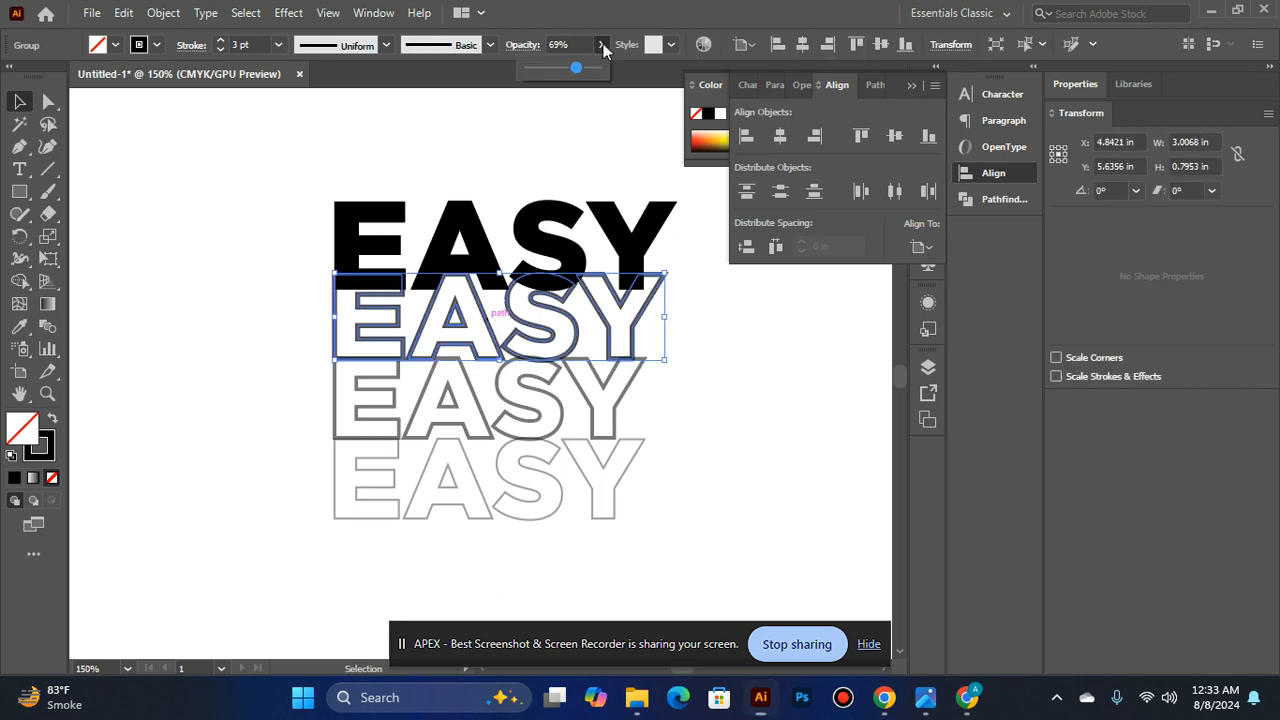
{"action": "left_click_drag", "start_coordinate": [572, 69], "coordinate": [557, 72]}
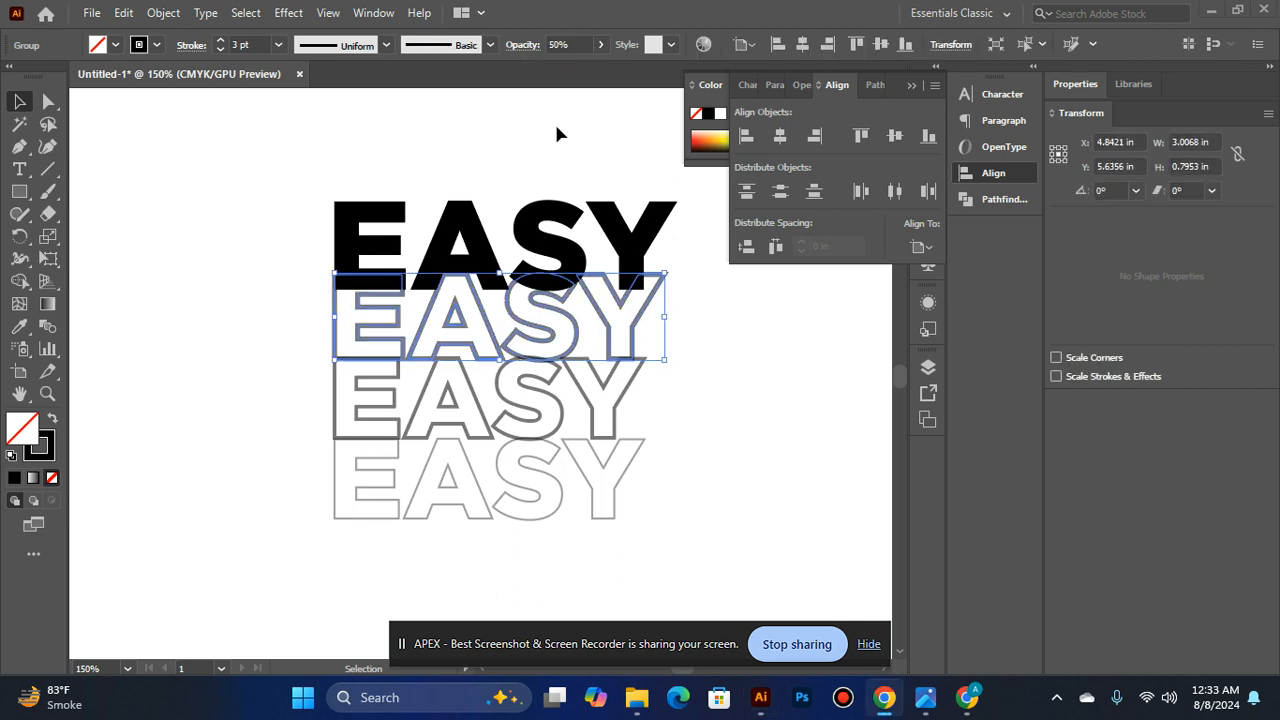
{"action": "left_click", "coordinate": [470, 166]}
{"action": "left_click", "coordinate": [480, 318]}
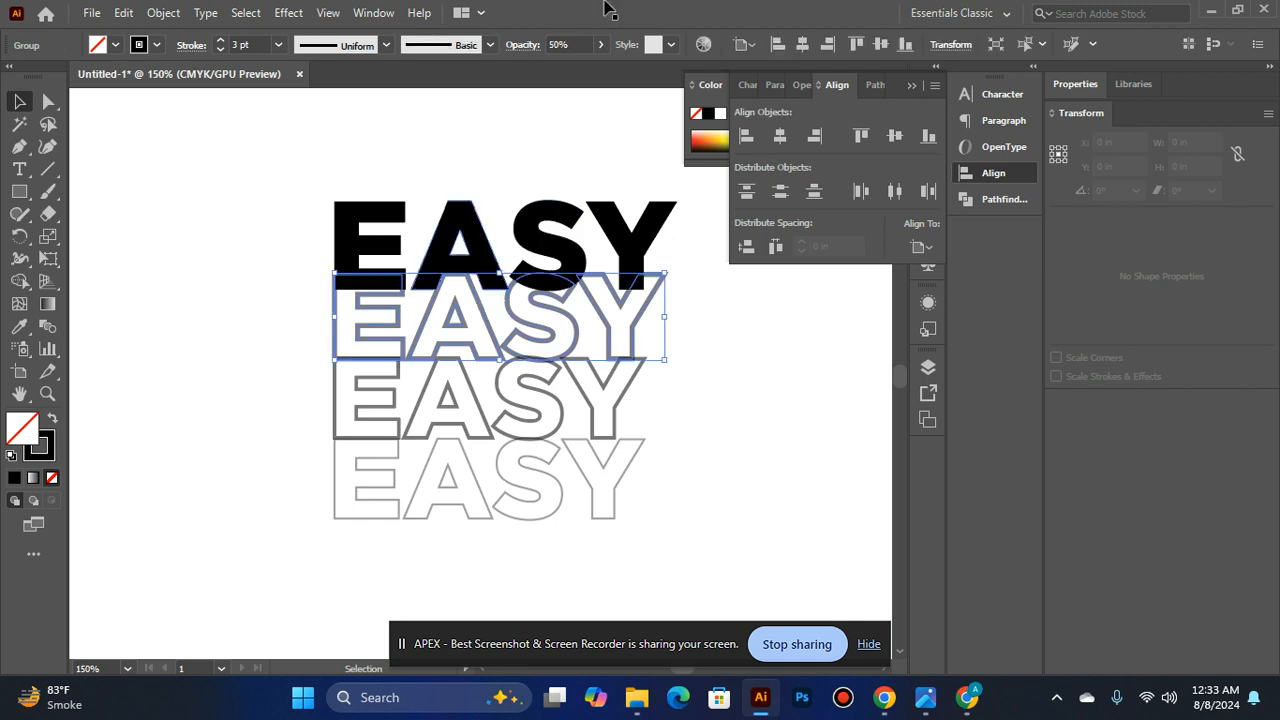
{"action": "left_click", "coordinate": [602, 45]}
{"action": "left_click_drag", "start_coordinate": [565, 76], "coordinate": [568, 77]}
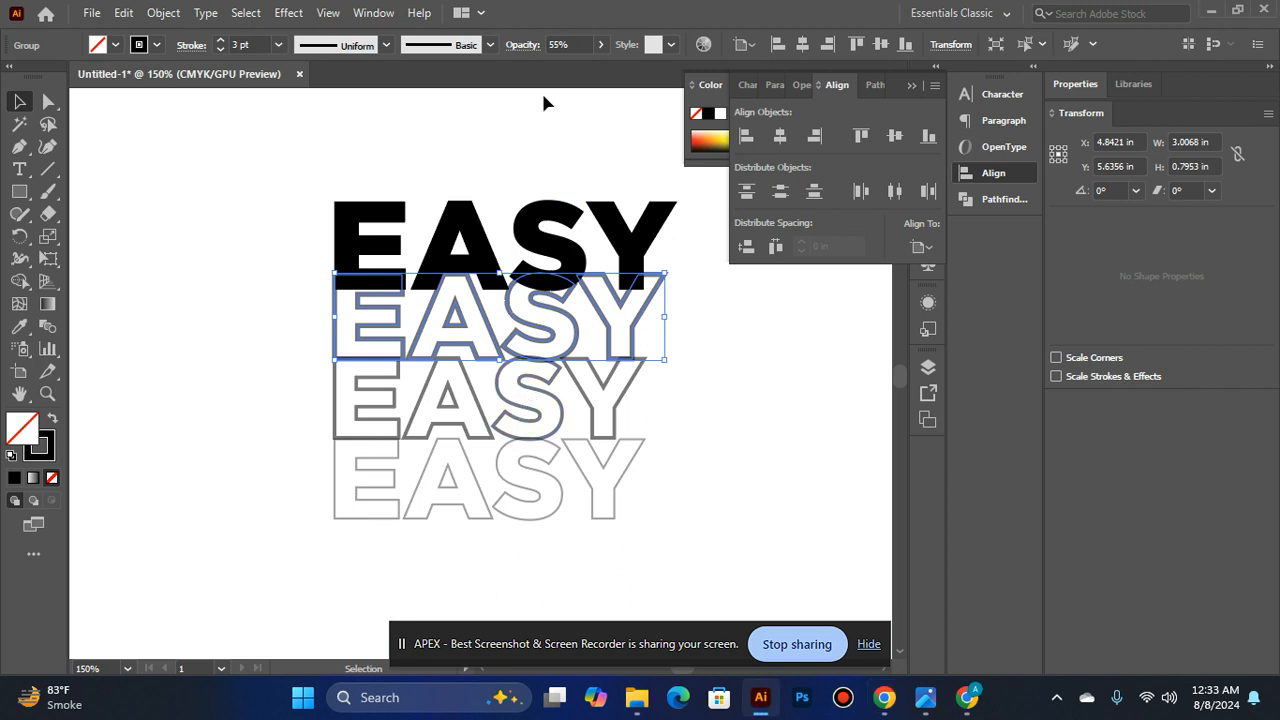
- Set the third row's opacity to 42%
{"action": "left_click", "coordinate": [500, 406]}
{"action": "left_click", "coordinate": [599, 45]}
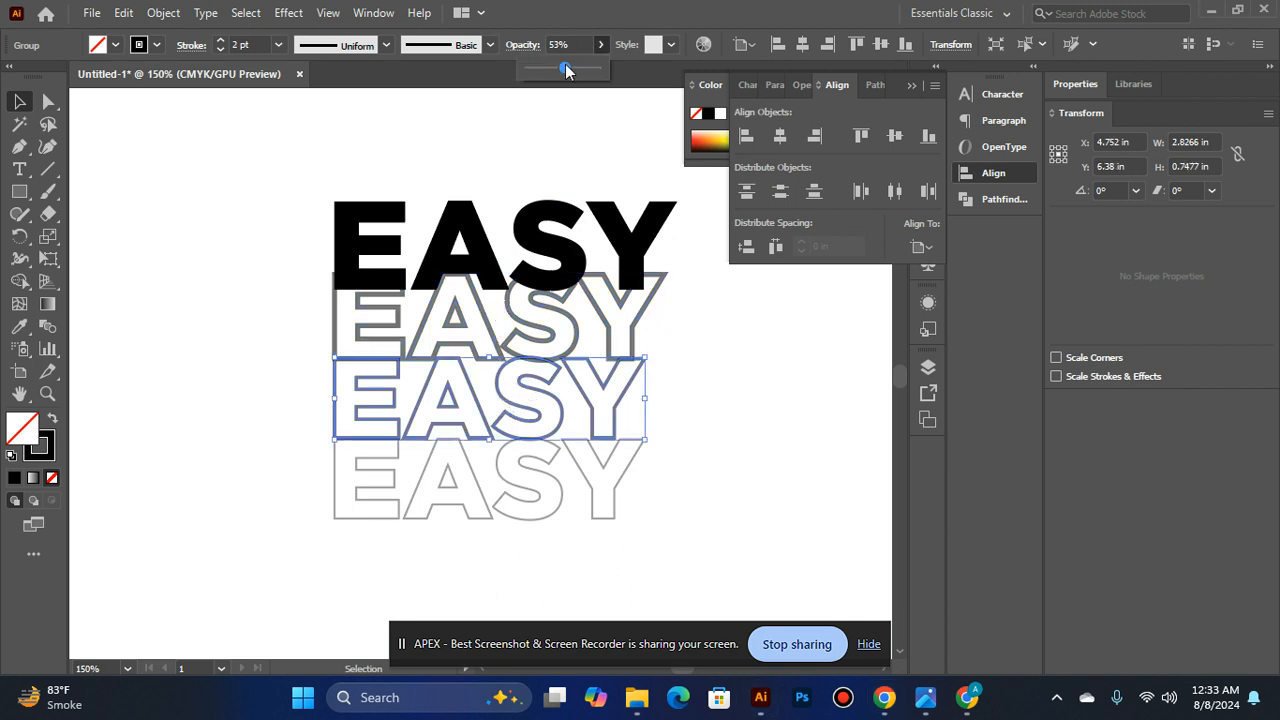
{"action": "left_click_drag", "start_coordinate": [563, 70], "coordinate": [559, 70]}
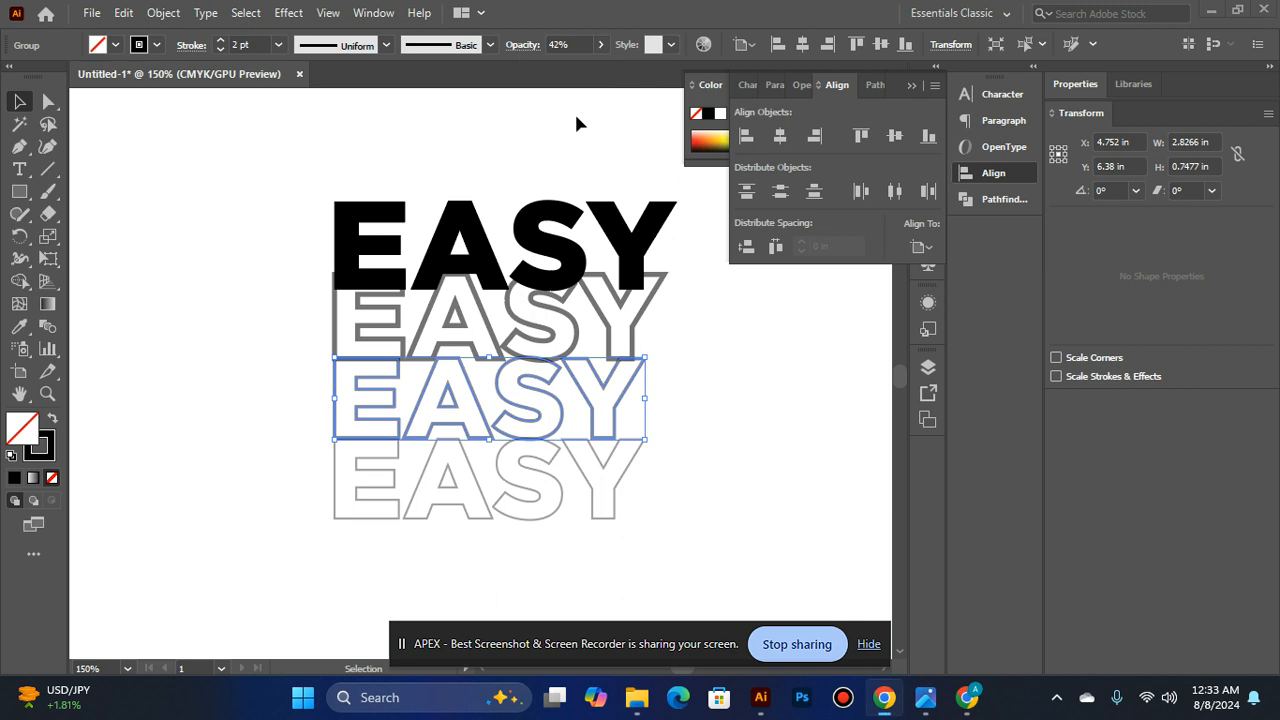
{"action": "left_click", "coordinate": [575, 112]}
- Set the fourth row's opacity to 41%
{"action": "left_click", "coordinate": [466, 480]}
{"action": "left_click", "coordinate": [591, 44]}
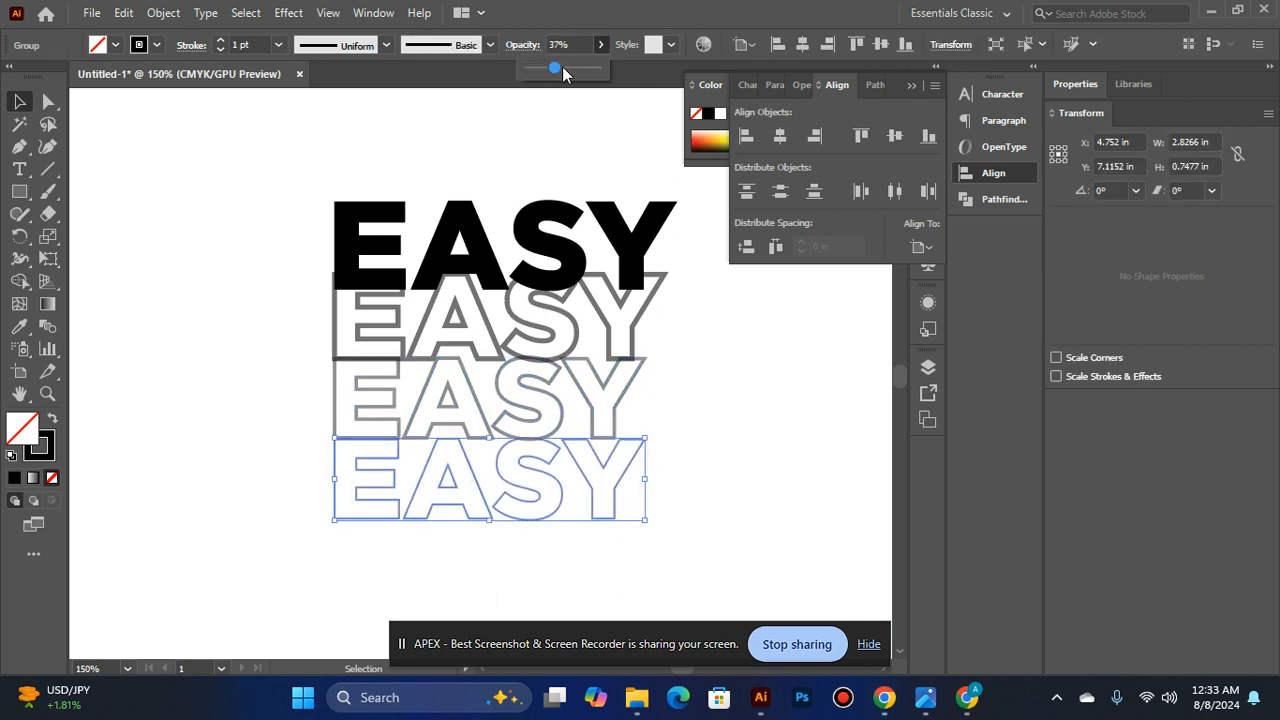
{"action": "left_click_drag", "start_coordinate": [557, 69], "coordinate": [563, 69]}
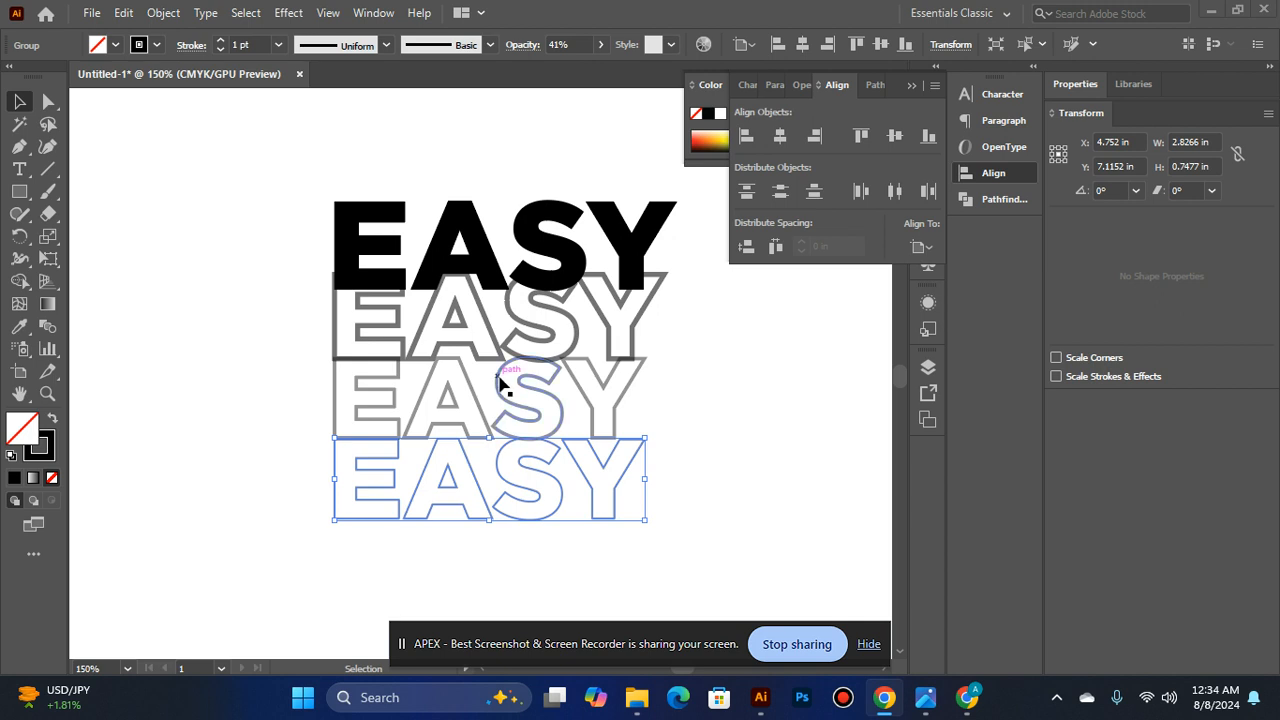
- Set the third row's opacity to 48%
{"action": "left_click", "coordinate": [518, 368]}
{"action": "left_click", "coordinate": [600, 44]}
{"action": "left_click_drag", "start_coordinate": [556, 68], "coordinate": [565, 69]}
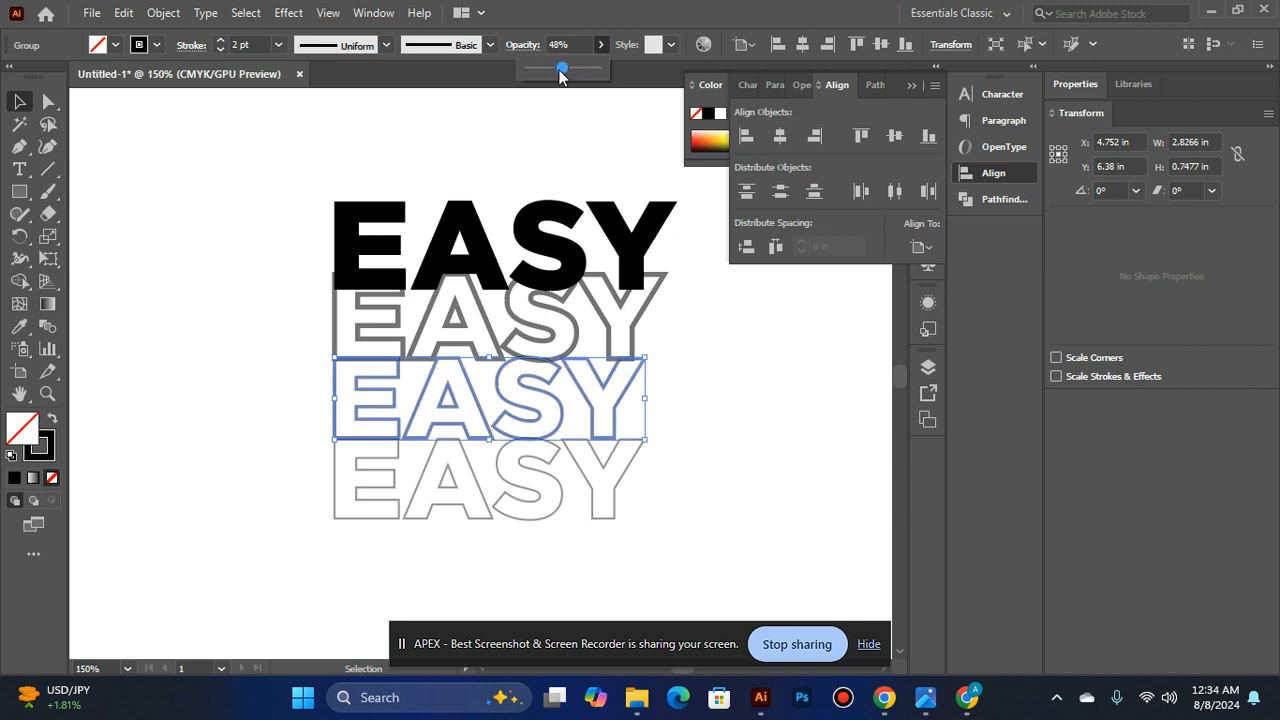
{"action": "left_click", "coordinate": [509, 457]}
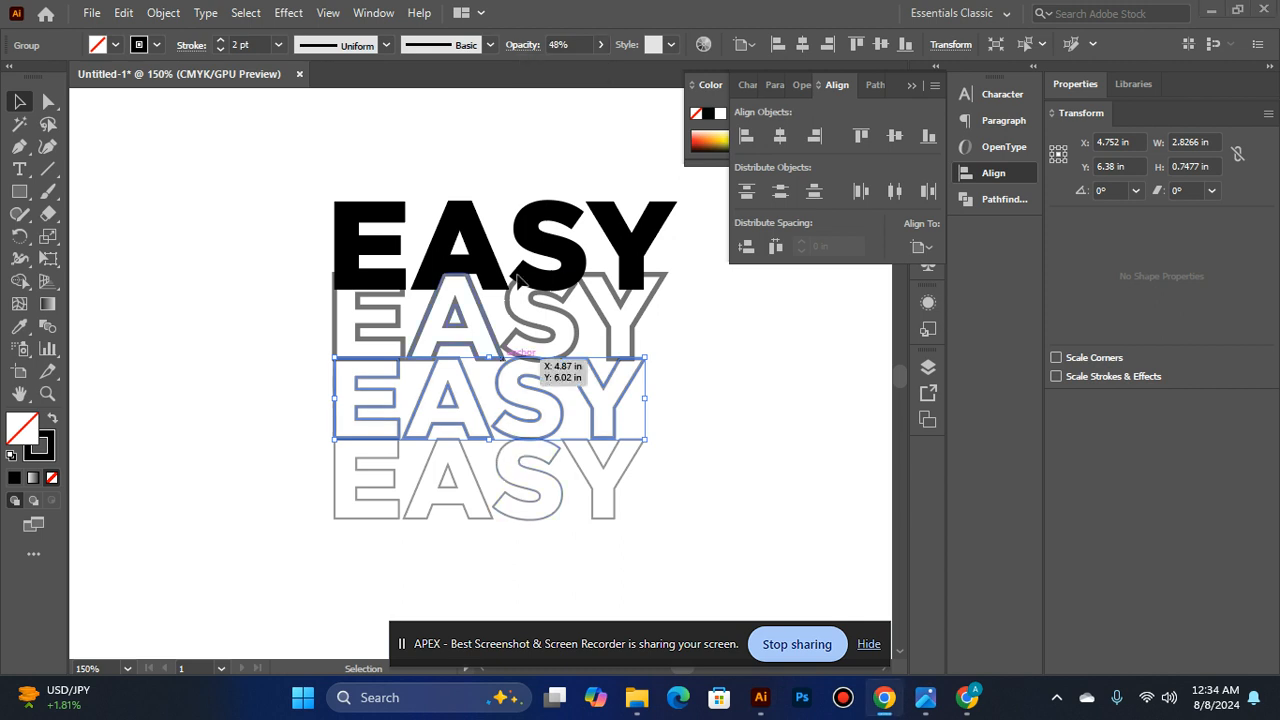
- Adjust the opacity of the outlined EASY copy in the fourth row to 40%
{"action": "left_click", "coordinate": [491, 486]}
{"action": "left_click", "coordinate": [457, 510]}
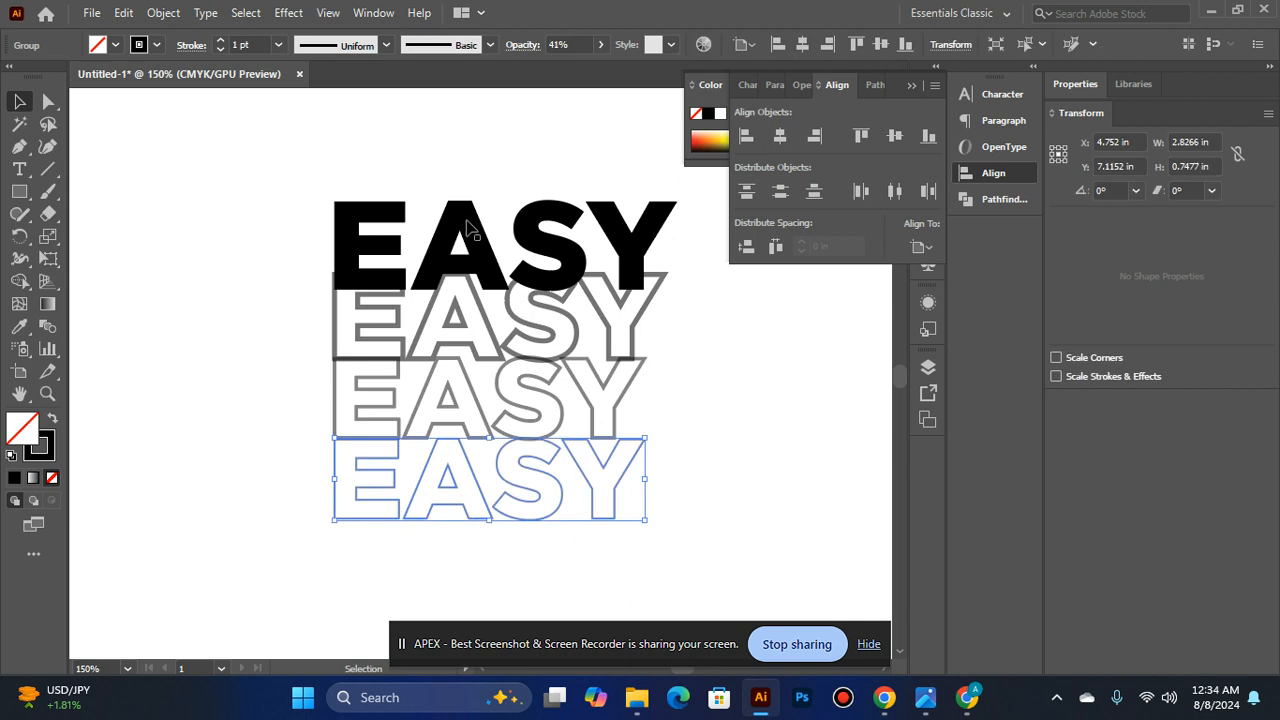
{"action": "left_click", "coordinate": [601, 44]}
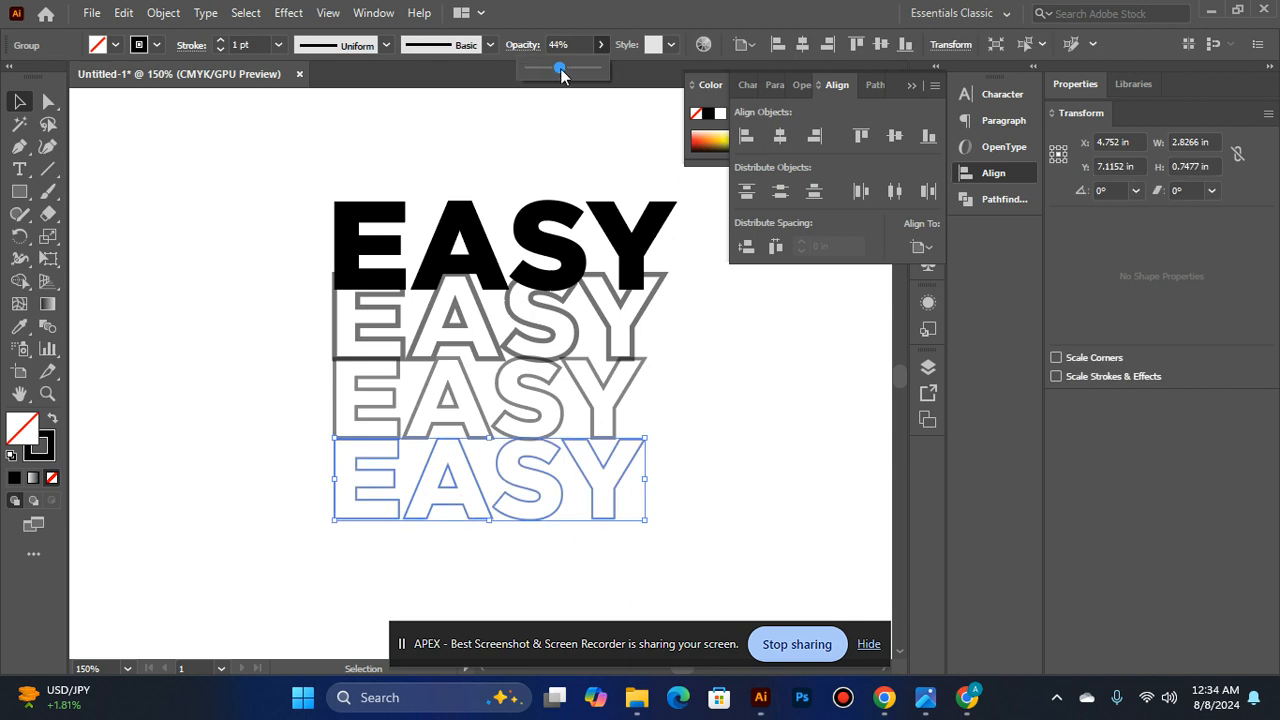
{"action": "left_click", "coordinate": [480, 400]}
{"action": "left_click", "coordinate": [455, 400]}
{"action": "left_click", "coordinate": [449, 478]}
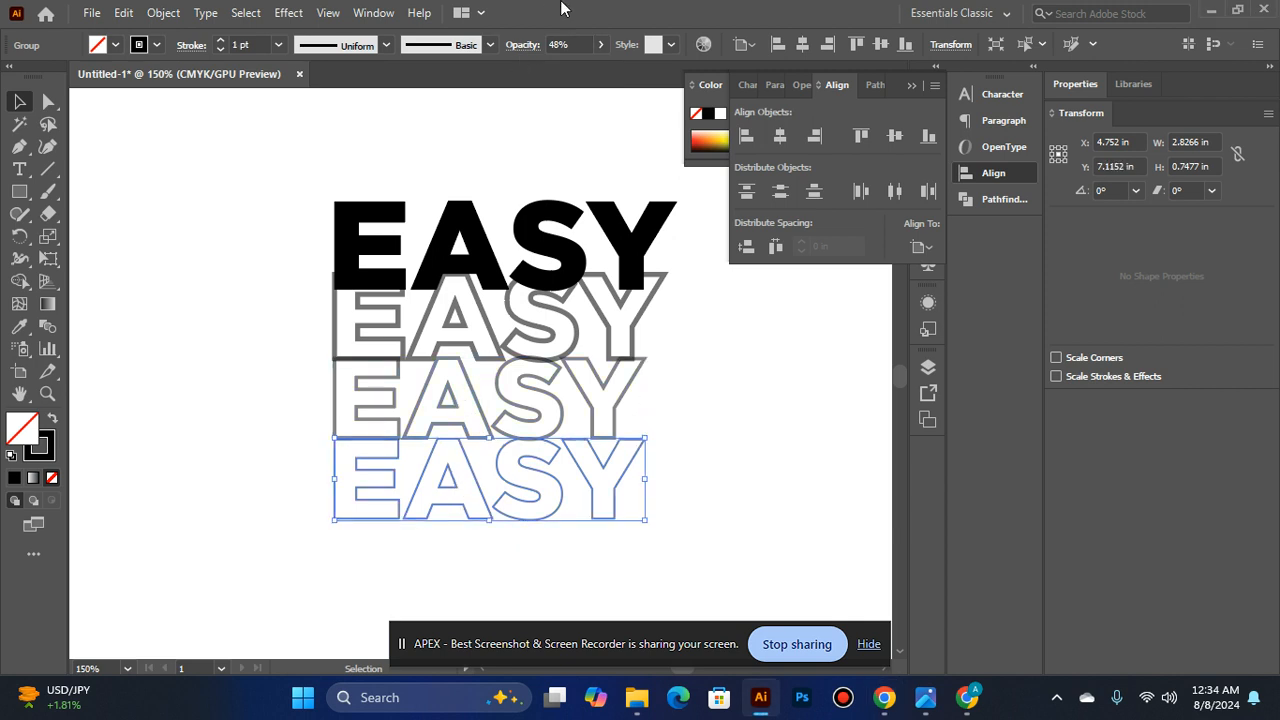
{"action": "left_click", "coordinate": [598, 45]}
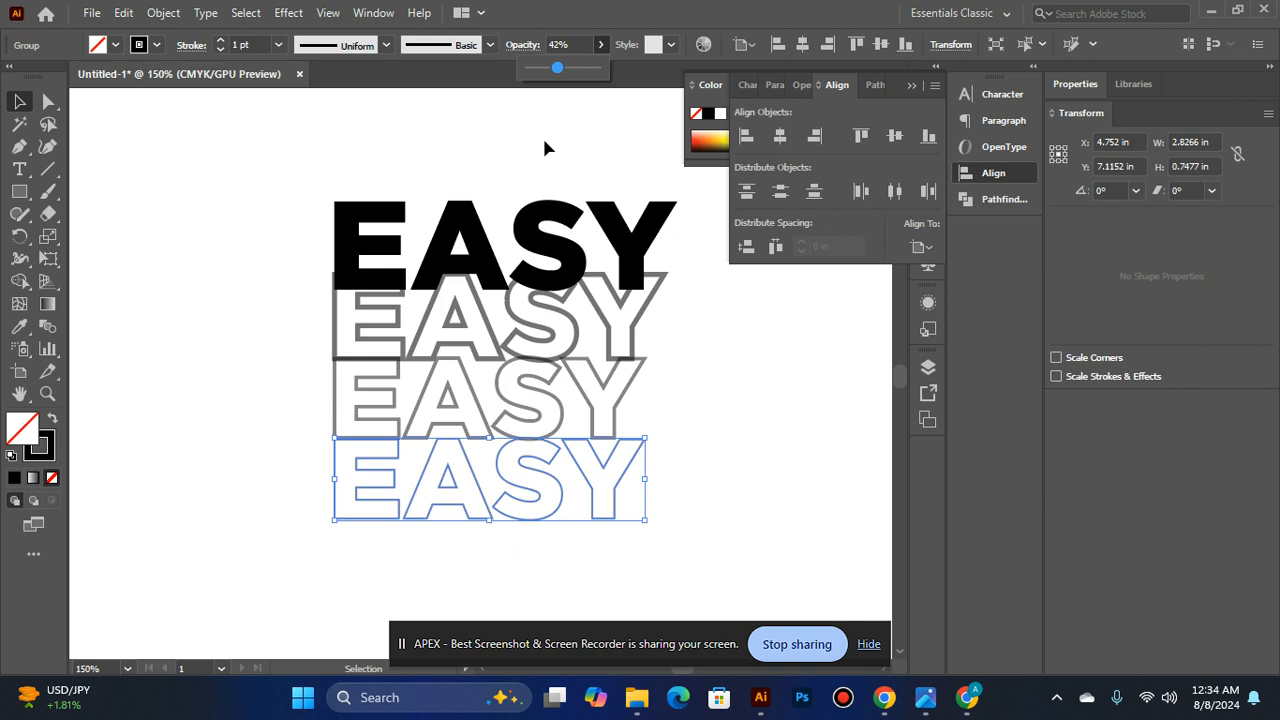
{"action": "scroll", "coordinate": [544, 148], "scroll_direction": "down", "scroll_amount": 2}
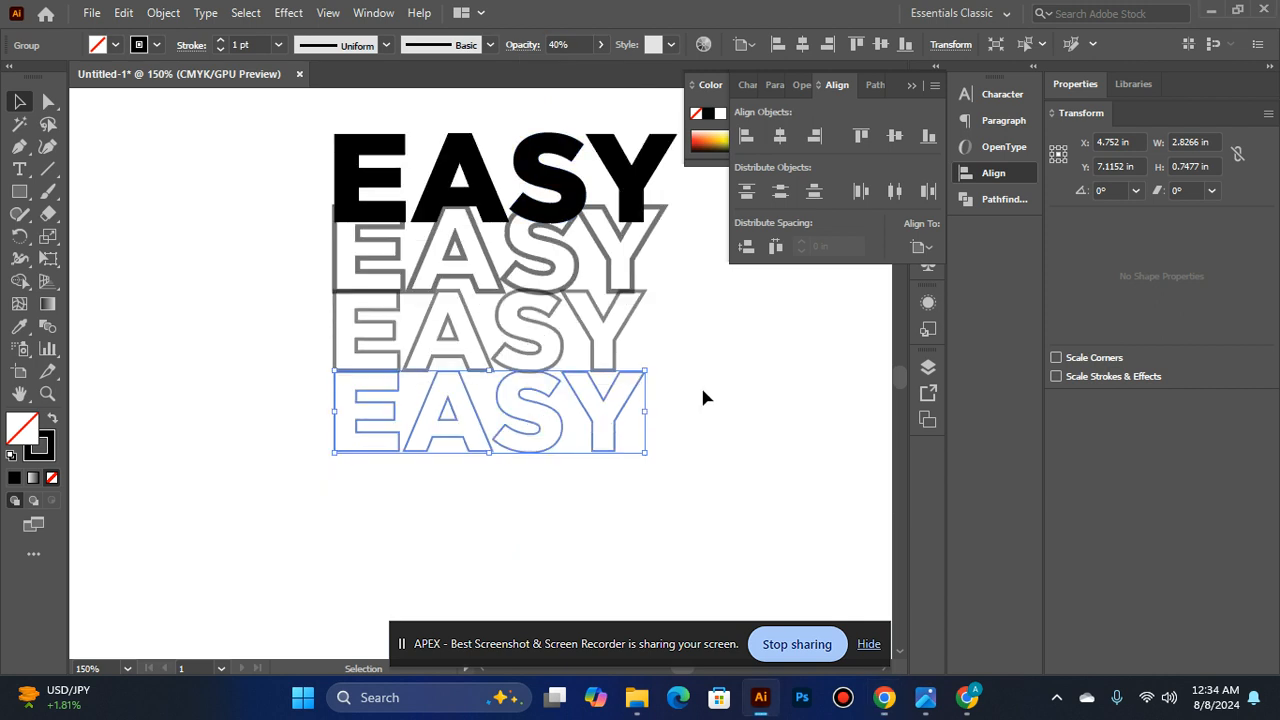
{"action": "left_click", "coordinate": [356, 338]}
{"action": "left_click", "coordinate": [375, 390]}
{"action": "left_click", "coordinate": [366, 249]}
{"action": "left_click", "coordinate": [260, 329]}
{"action": "left_click", "coordinate": [369, 330]}
{"action": "left_click", "coordinate": [250, 435]}
- Duplicate the fourth outlined EASY row downward as a fifth row and set the copy's opacity to 24%
{"action": "left_click_drag", "start_coordinate": [428, 416], "coordinate": [429, 500]}
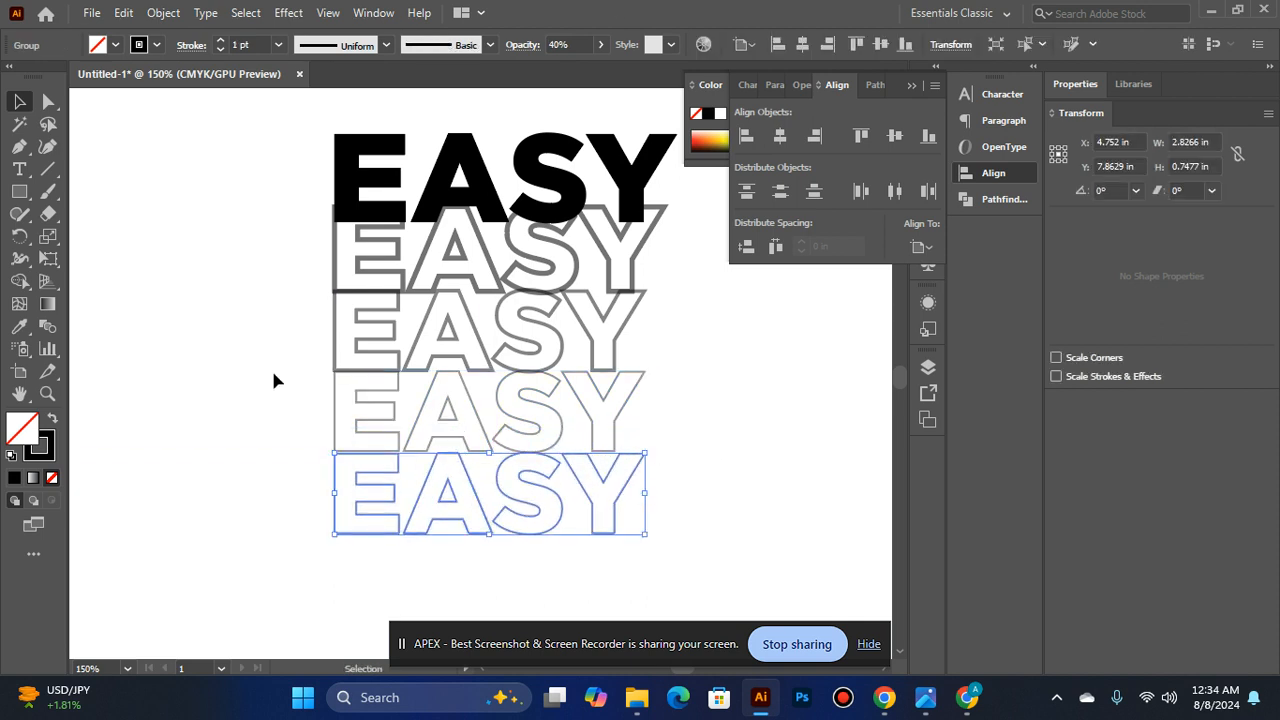
{"action": "left_click", "coordinate": [600, 44]}
{"action": "left_click", "coordinate": [545, 71]}
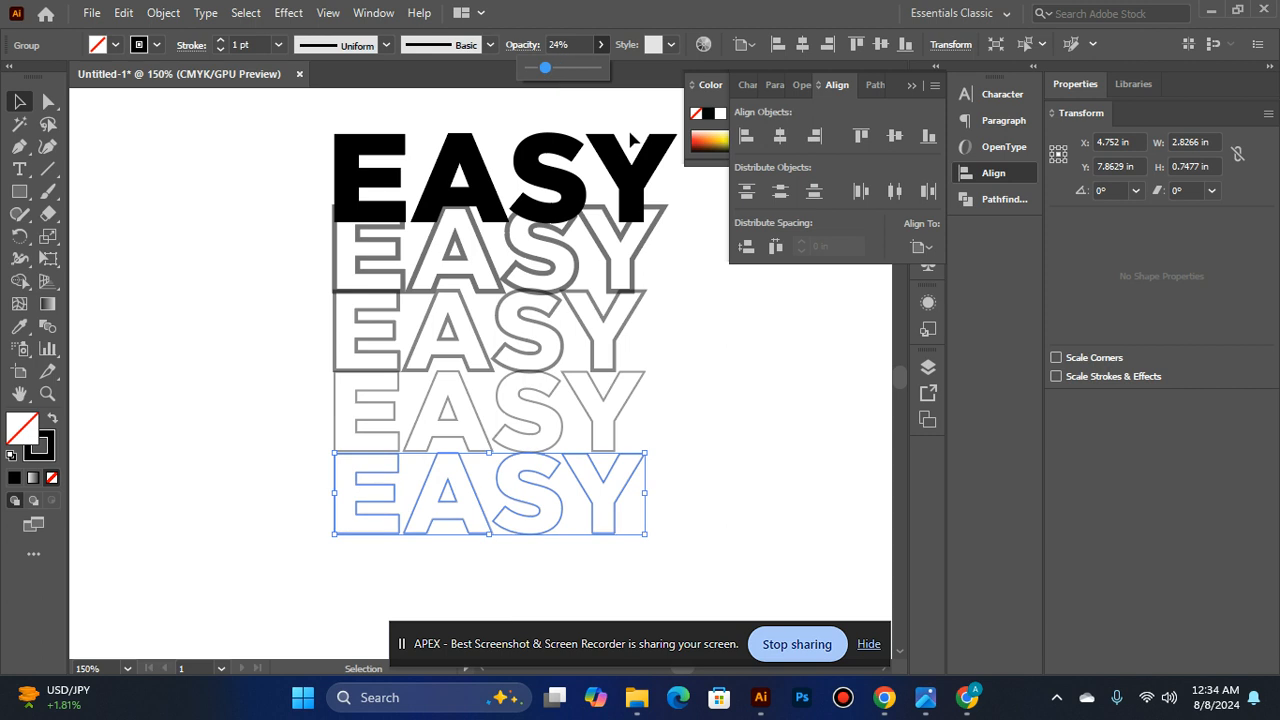
{"action": "left_click", "coordinate": [694, 286]}
{"action": "left_click", "coordinate": [690, 291]}
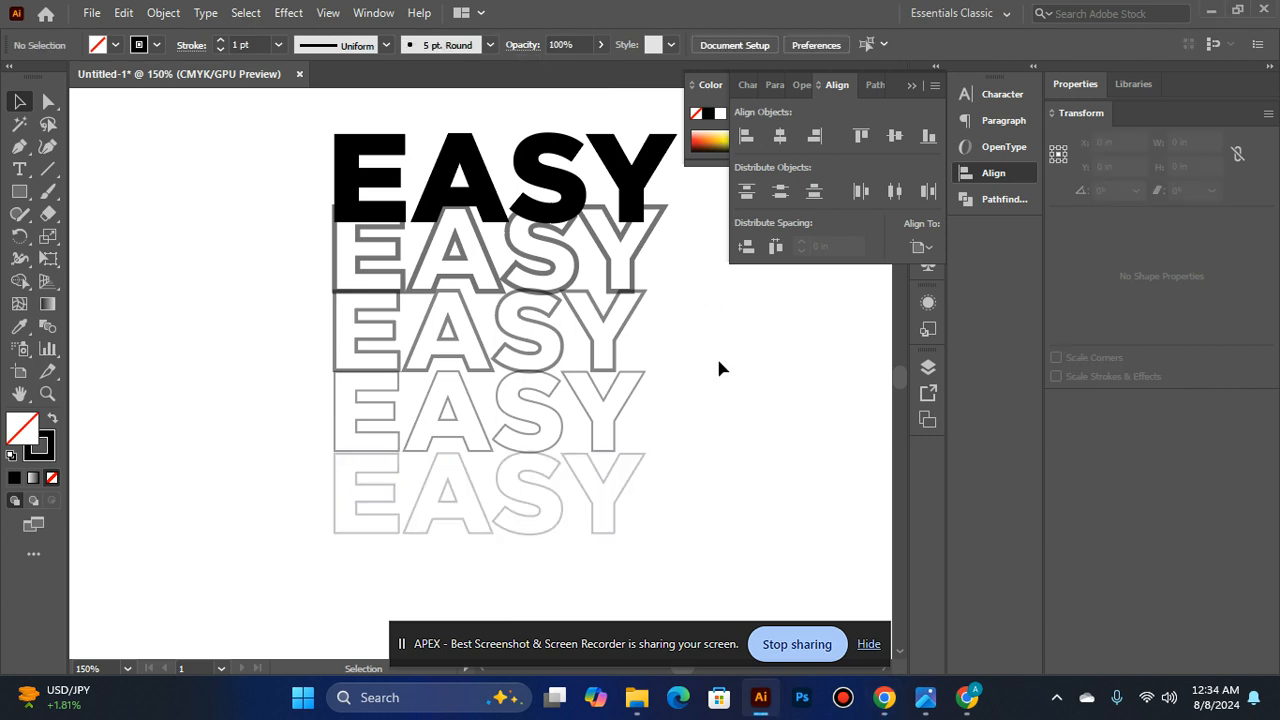
- Left-align all five EASY rows with each other
{"action": "left_click", "coordinate": [391, 136]}
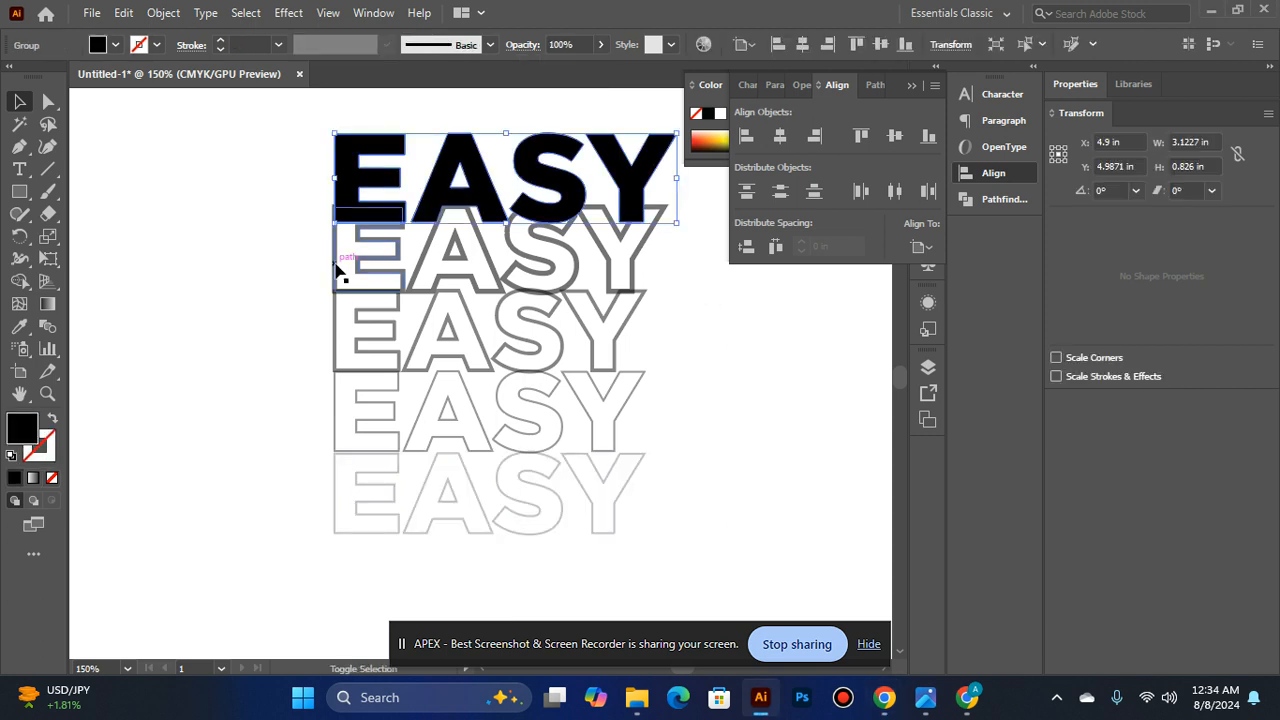
{"action": "left_click", "coordinate": [337, 271], "text": "shift"}
{"action": "left_click", "coordinate": [333, 343], "text": "shift"}
{"action": "left_click", "coordinate": [336, 414], "text": "shift"}
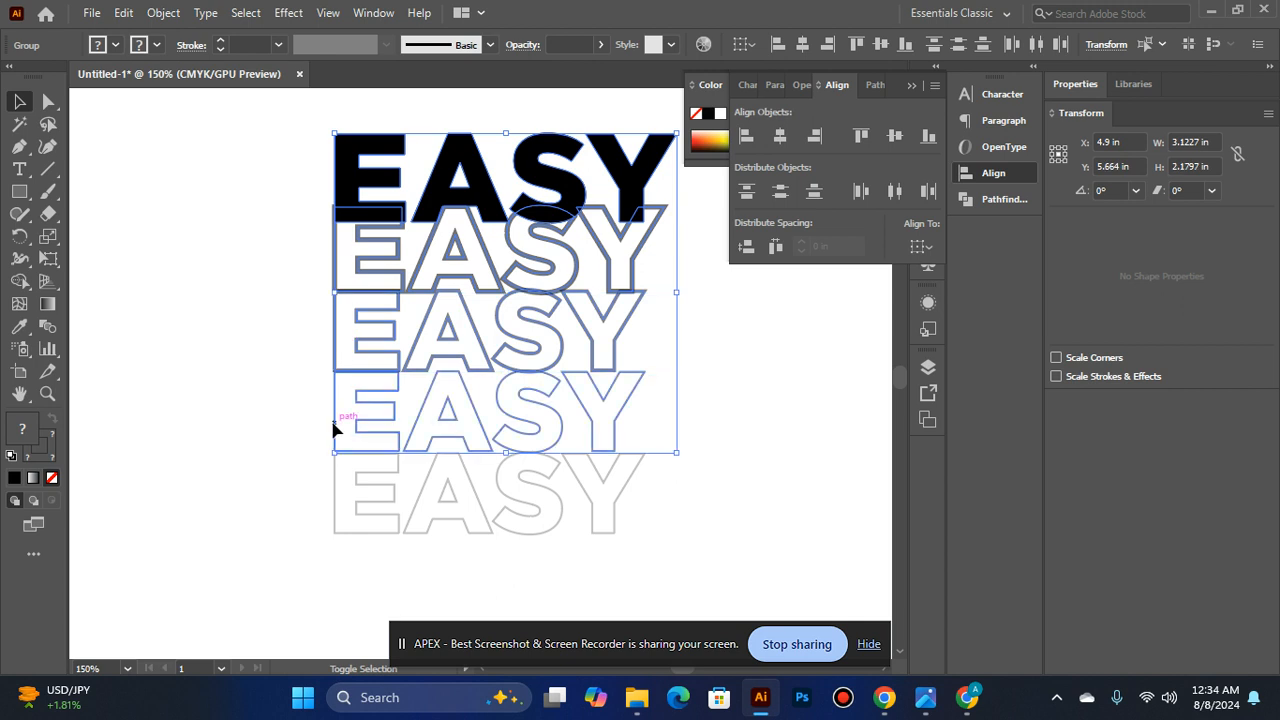
{"action": "left_click", "coordinate": [337, 472], "text": "shift"}
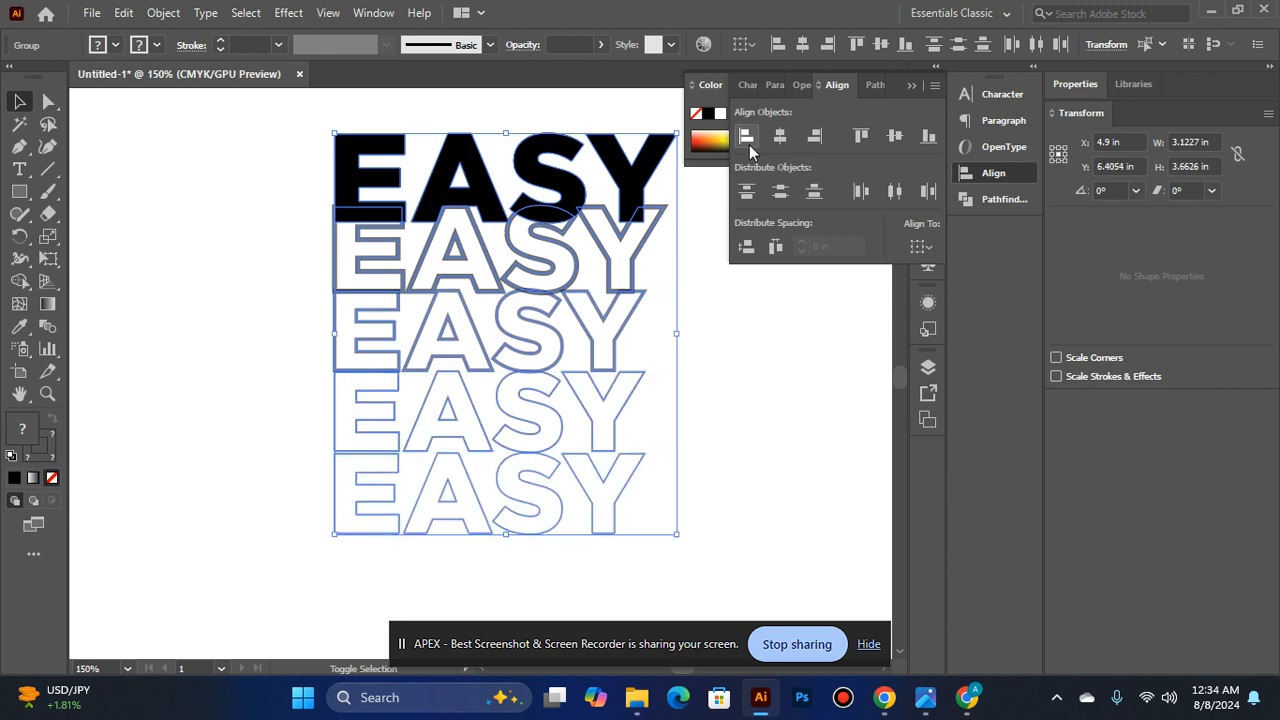
{"action": "left_click", "coordinate": [699, 344]}
- Increase the stroke of the second EASY row to 4 pt and of the third row to 3 pt
{"action": "left_click", "coordinate": [489, 409], "text": "alt"}
{"action": "left_click", "coordinate": [489, 409], "text": "alt"}
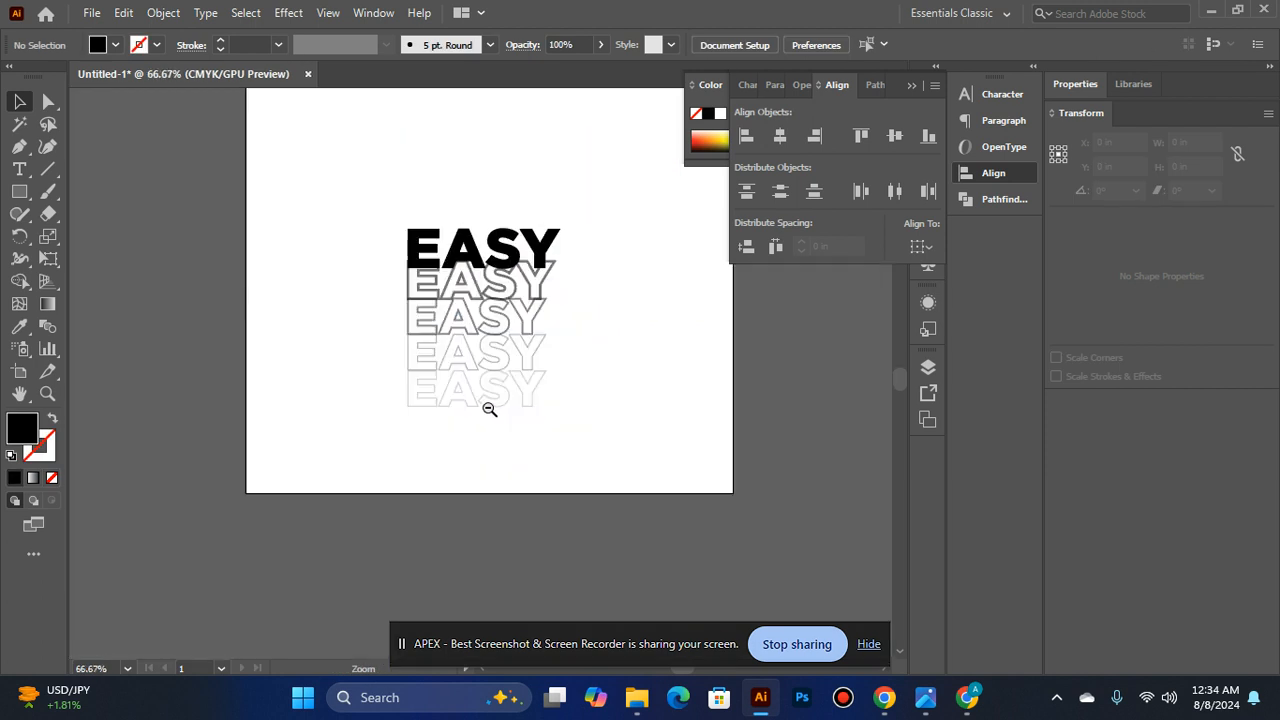
{"action": "left_click", "coordinate": [446, 317]}
{"action": "left_click", "coordinate": [528, 400]}
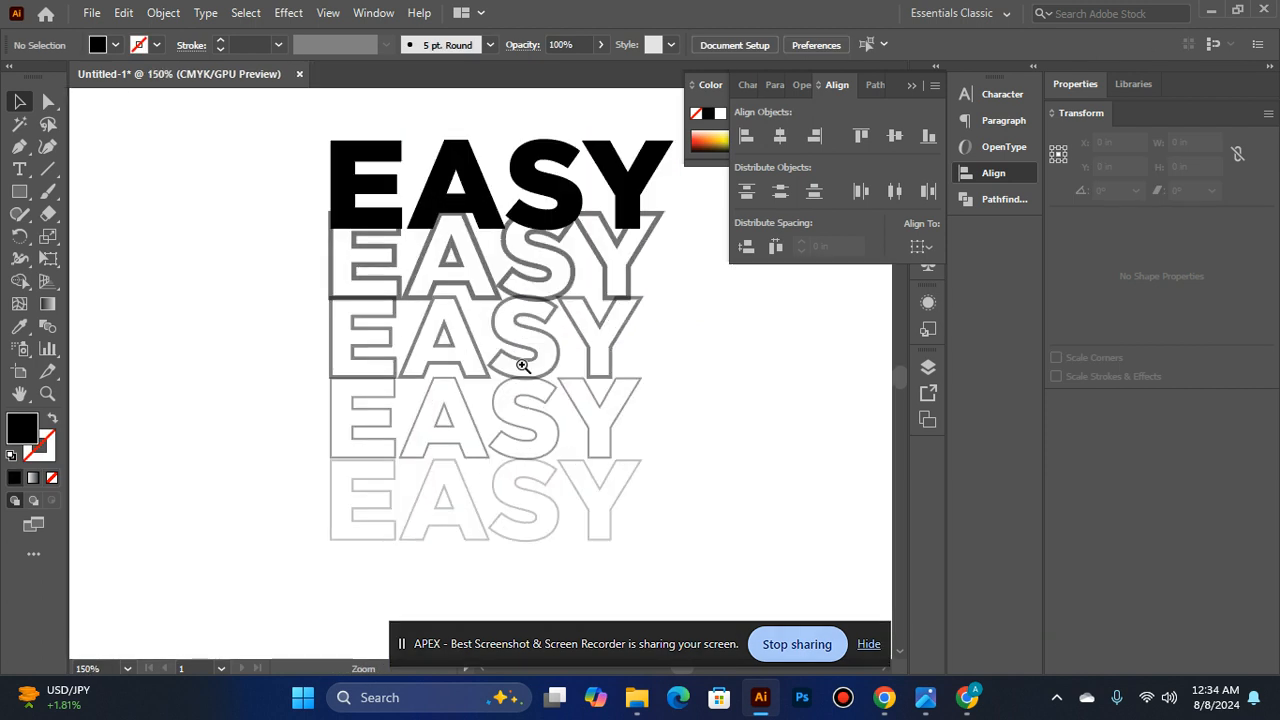
{"action": "left_click", "coordinate": [491, 409]}
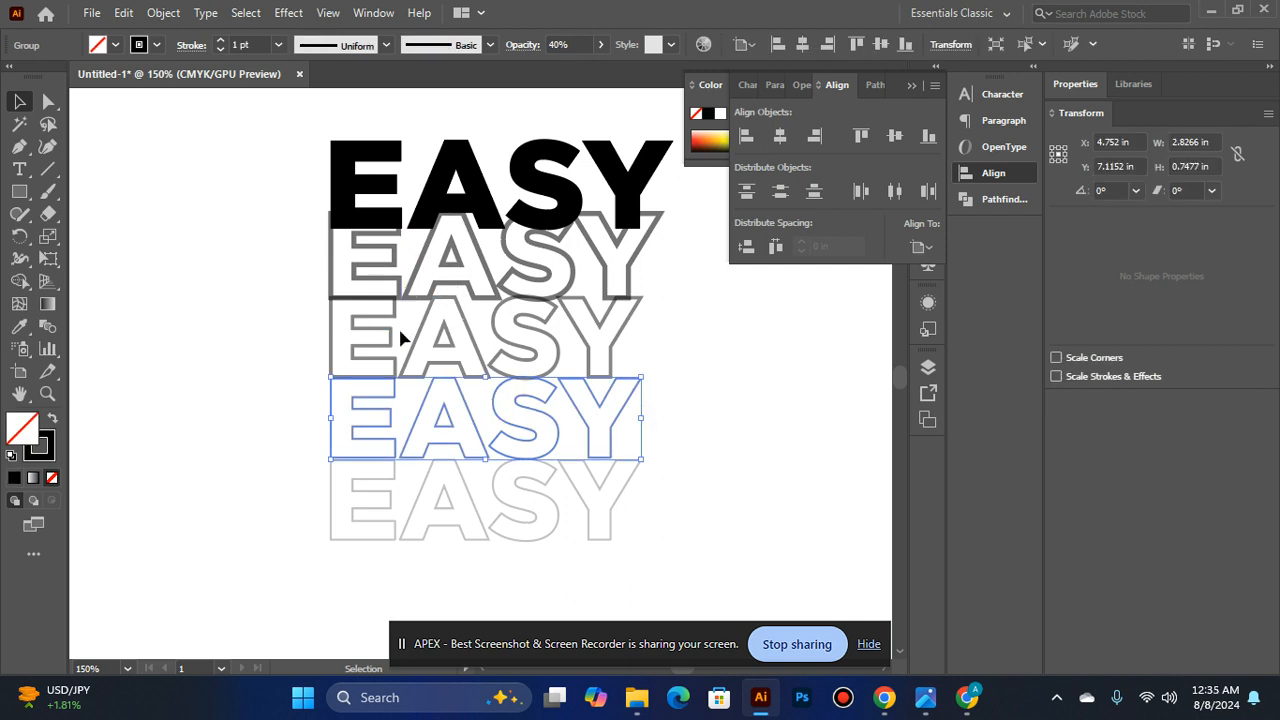
{"action": "left_click", "coordinate": [427, 250]}
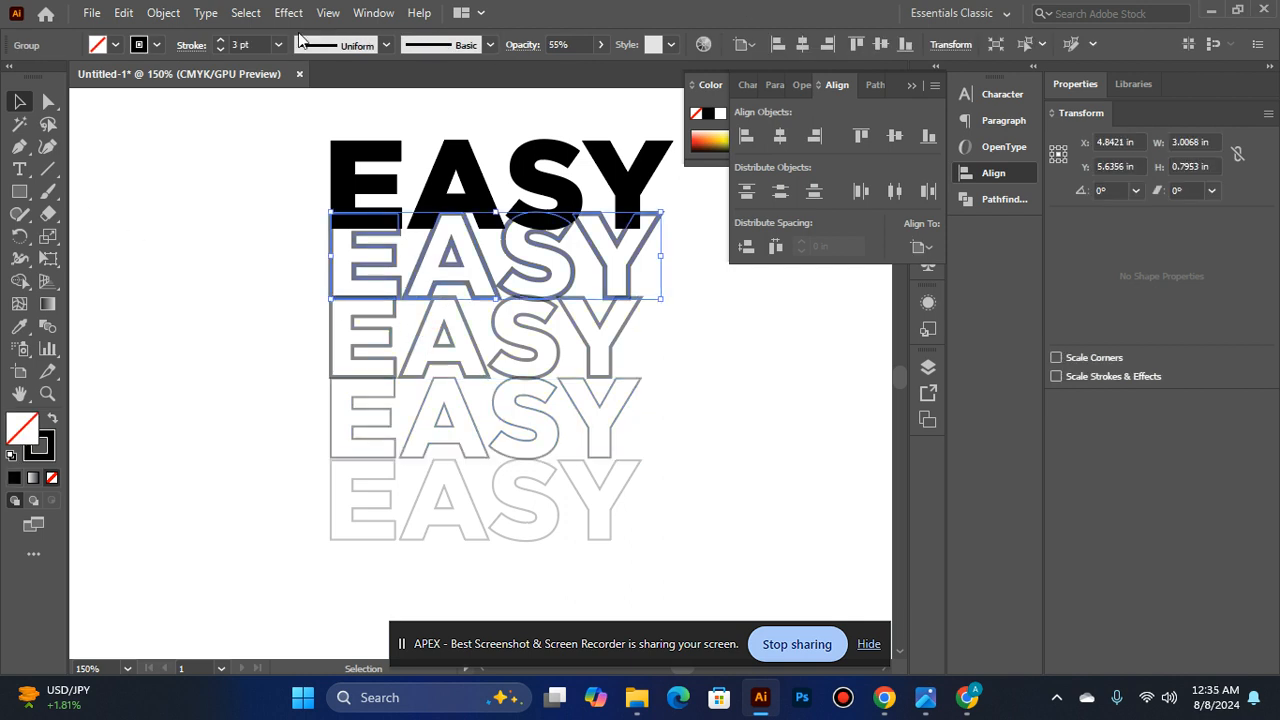
{"action": "left_click", "coordinate": [220, 40]}
{"action": "left_click", "coordinate": [335, 340]}
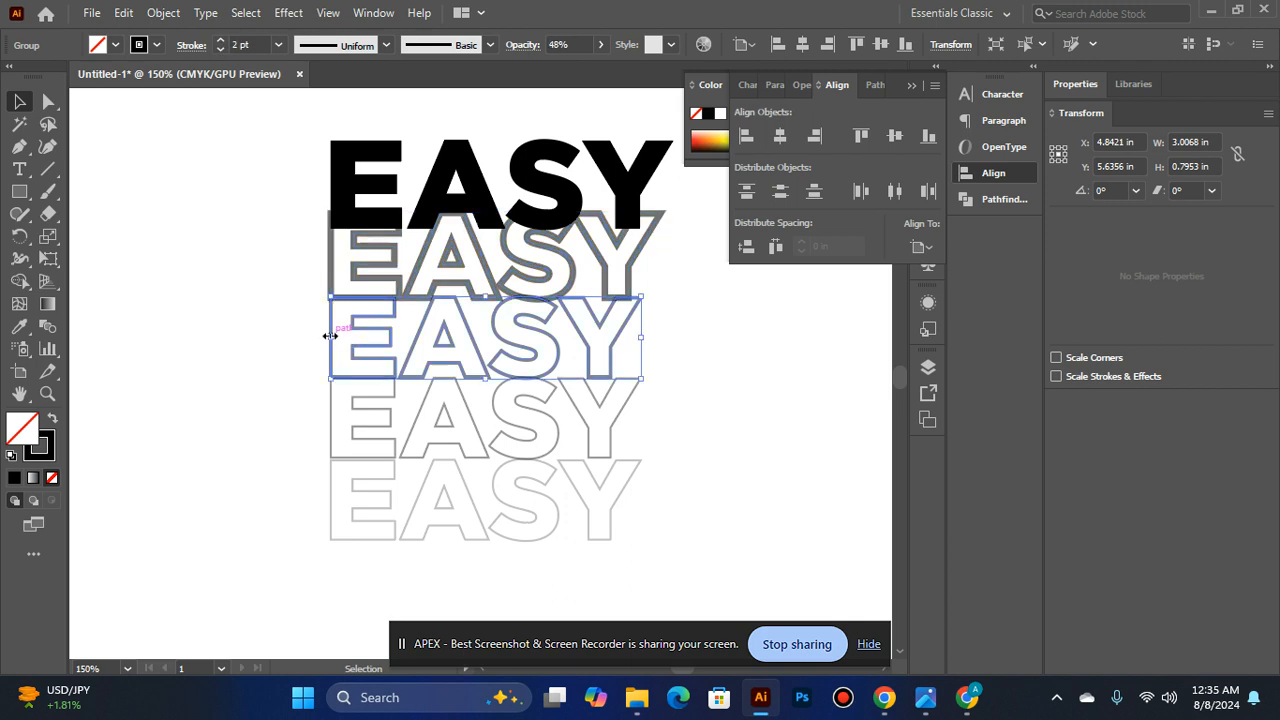
{"action": "left_click", "coordinate": [220, 41]}
- Set the stroke of the fourth EASY row to 2 pt
{"action": "left_click", "coordinate": [323, 531]}
{"action": "left_click", "coordinate": [335, 437]}
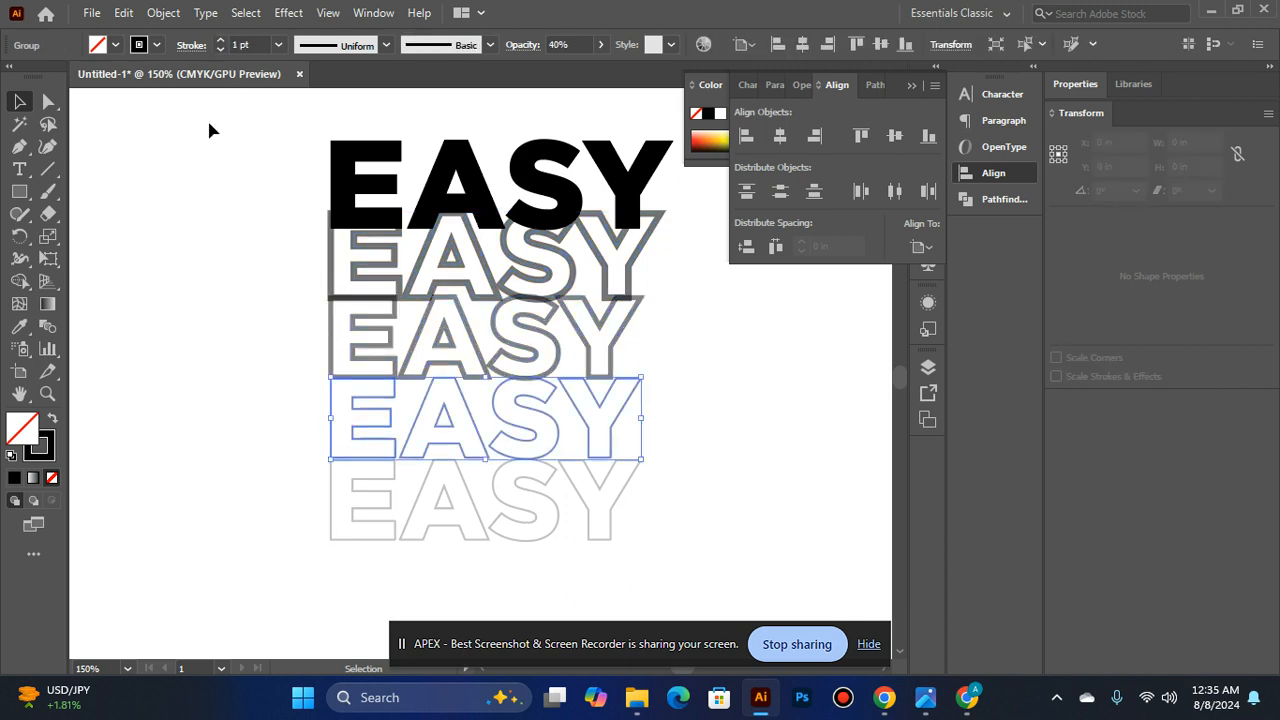
{"action": "left_click", "coordinate": [221, 42]}
{"action": "left_click", "coordinate": [206, 264]}
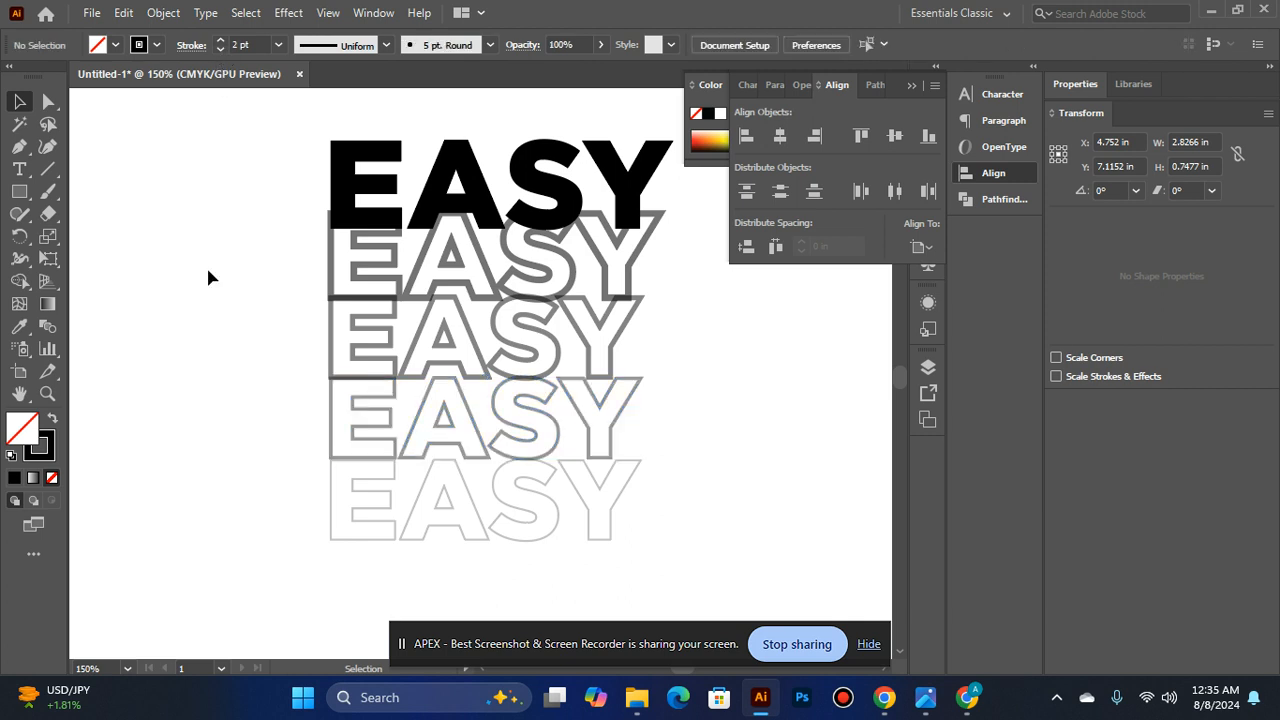
- Reduce the stroke of the third EASY row to 2 pt
{"action": "left_click", "coordinate": [335, 500]}
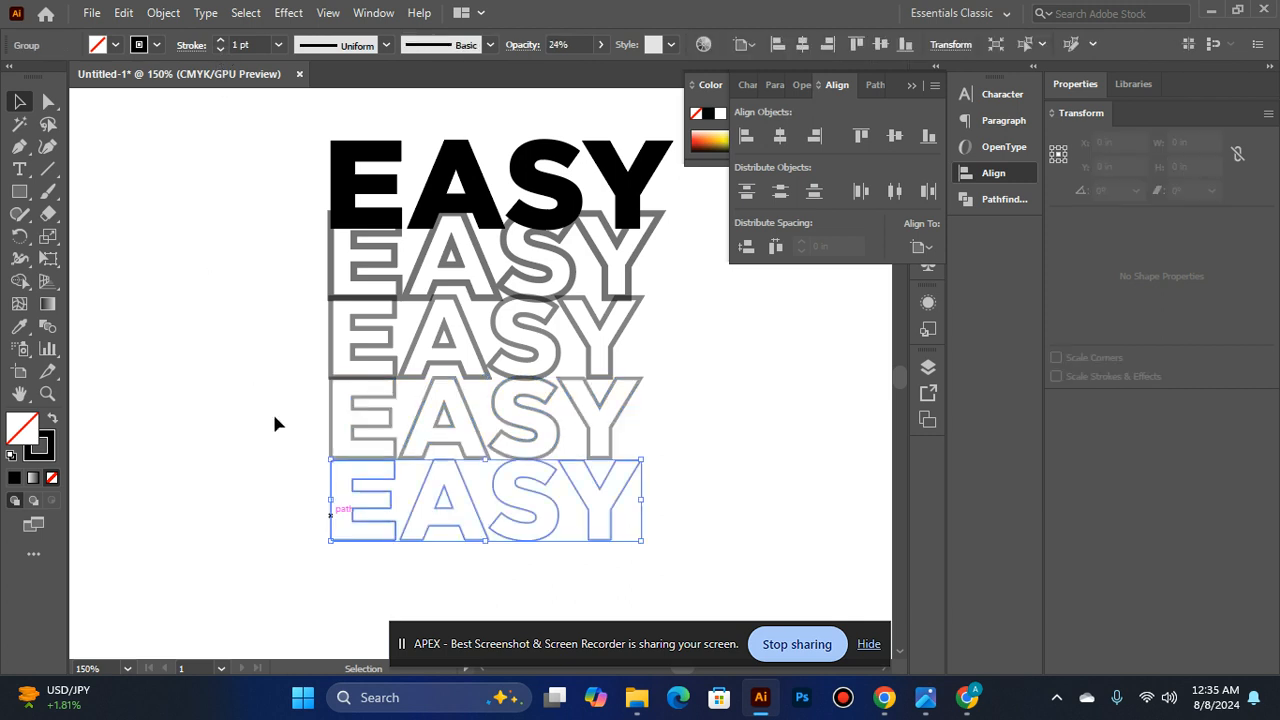
{"action": "left_click", "coordinate": [230, 290]}
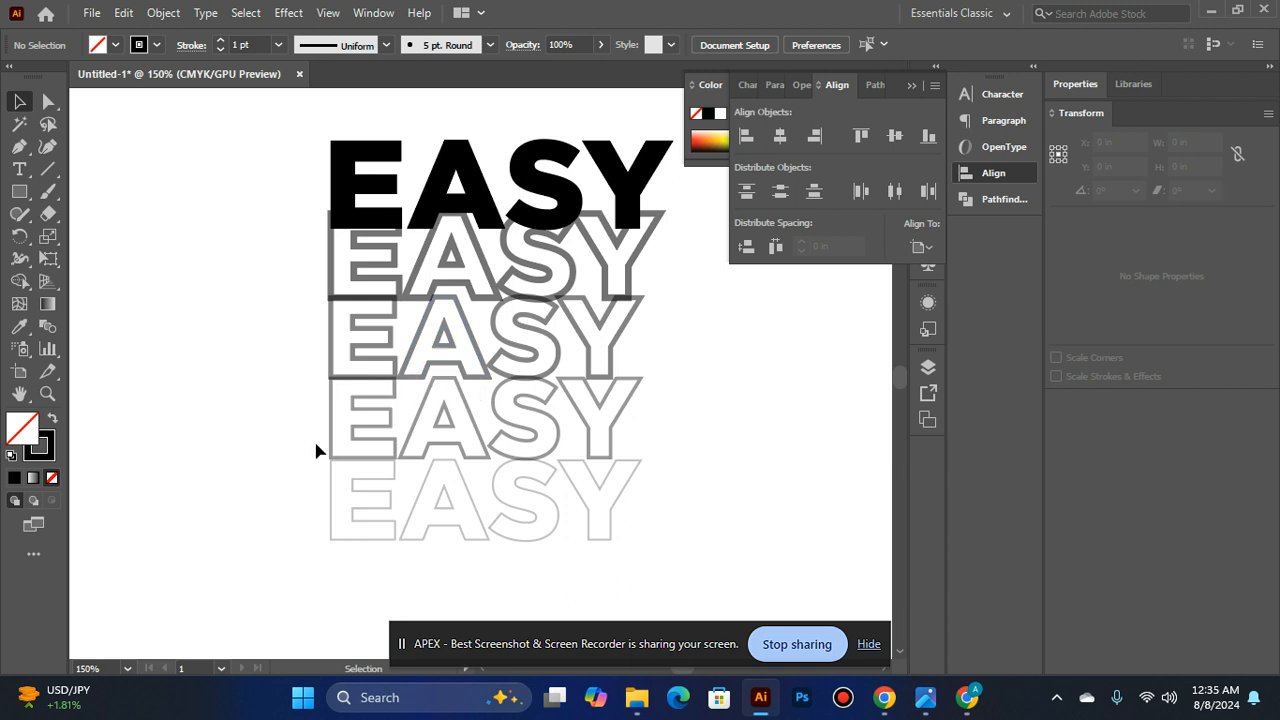
{"action": "left_click", "coordinate": [334, 355]}
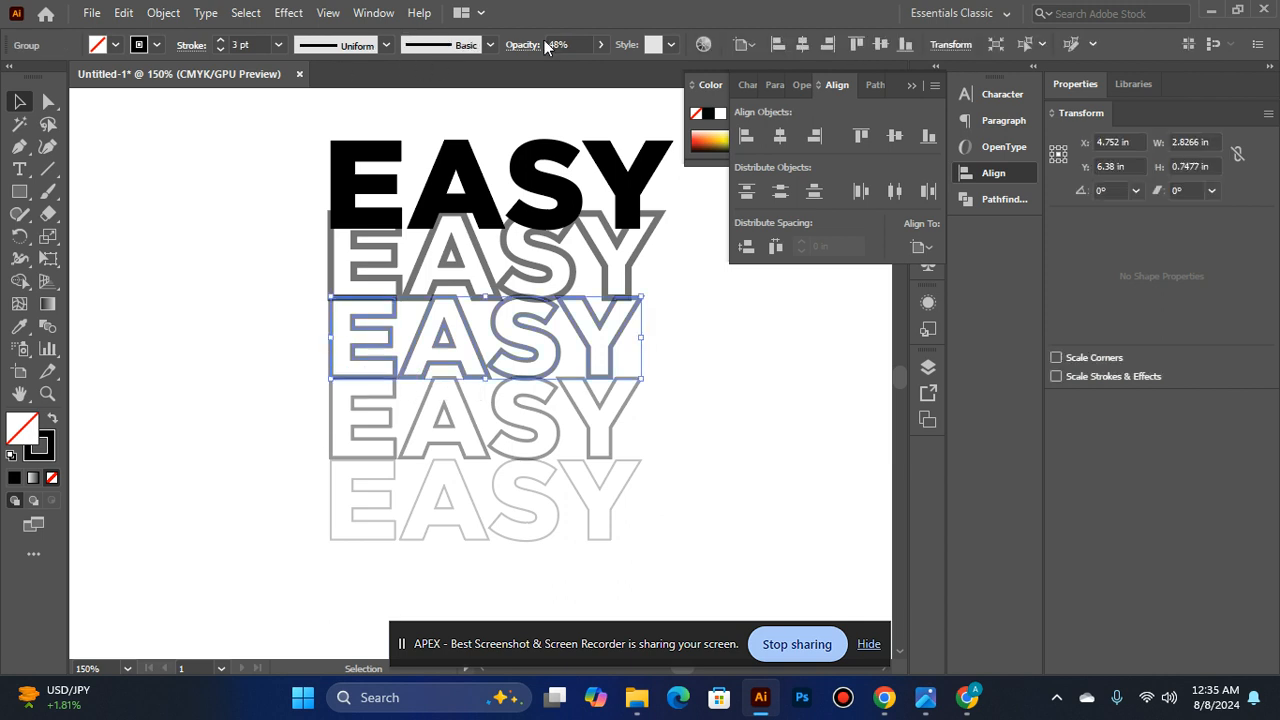
{"action": "left_click", "coordinate": [221, 48]}
{"action": "left_click", "coordinate": [207, 180]}
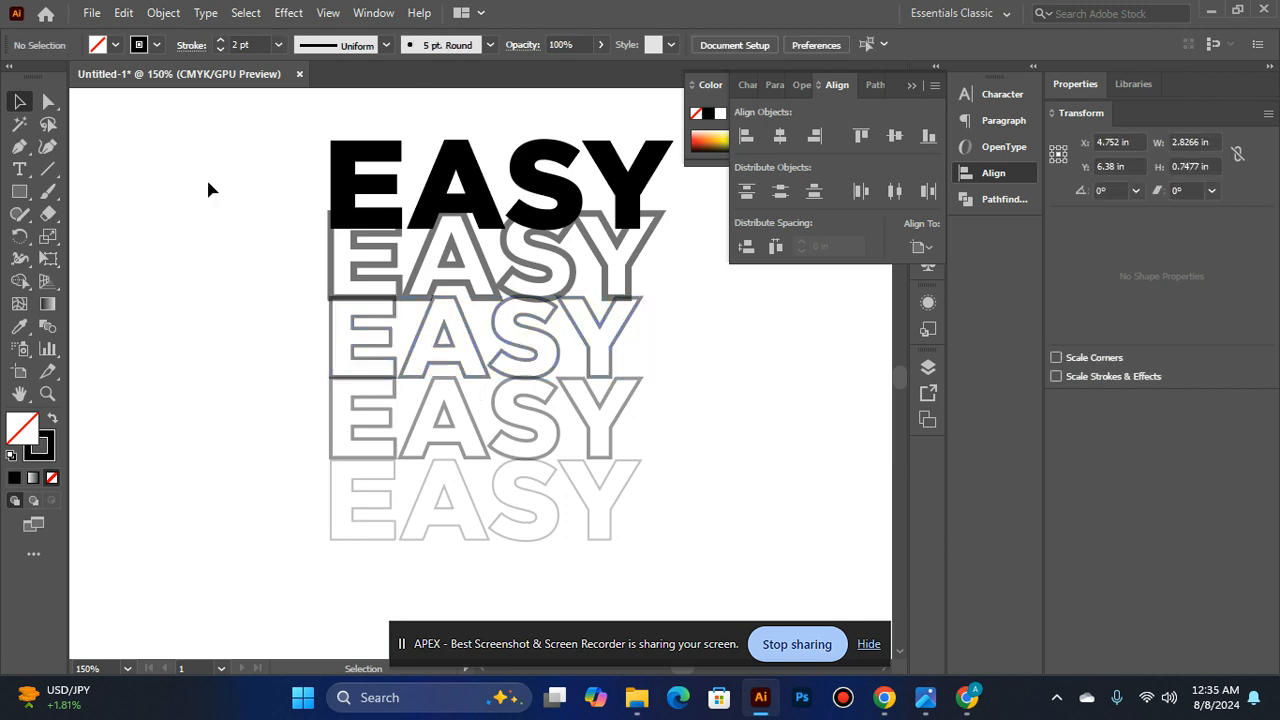
- Set the stroke of the fifth EASY row to 2 pt, matching the two rows above it
{"action": "left_click", "coordinate": [362, 350]}
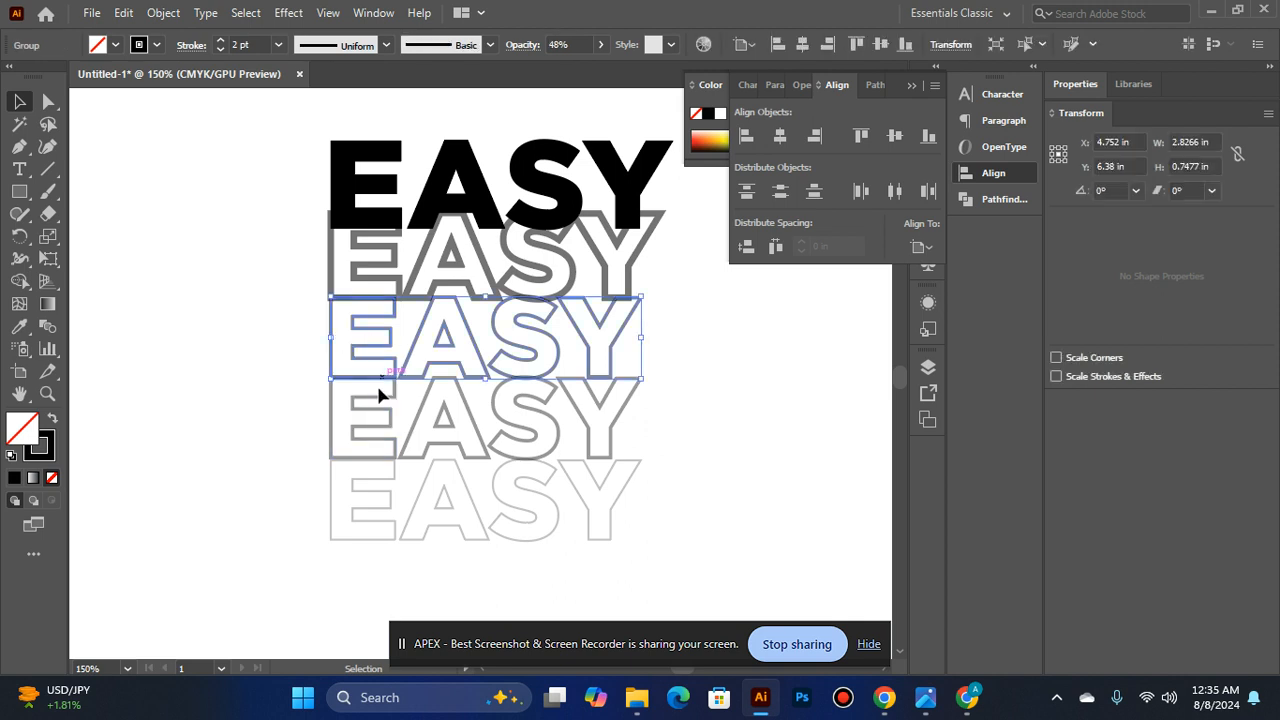
{"action": "left_click", "coordinate": [372, 420]}
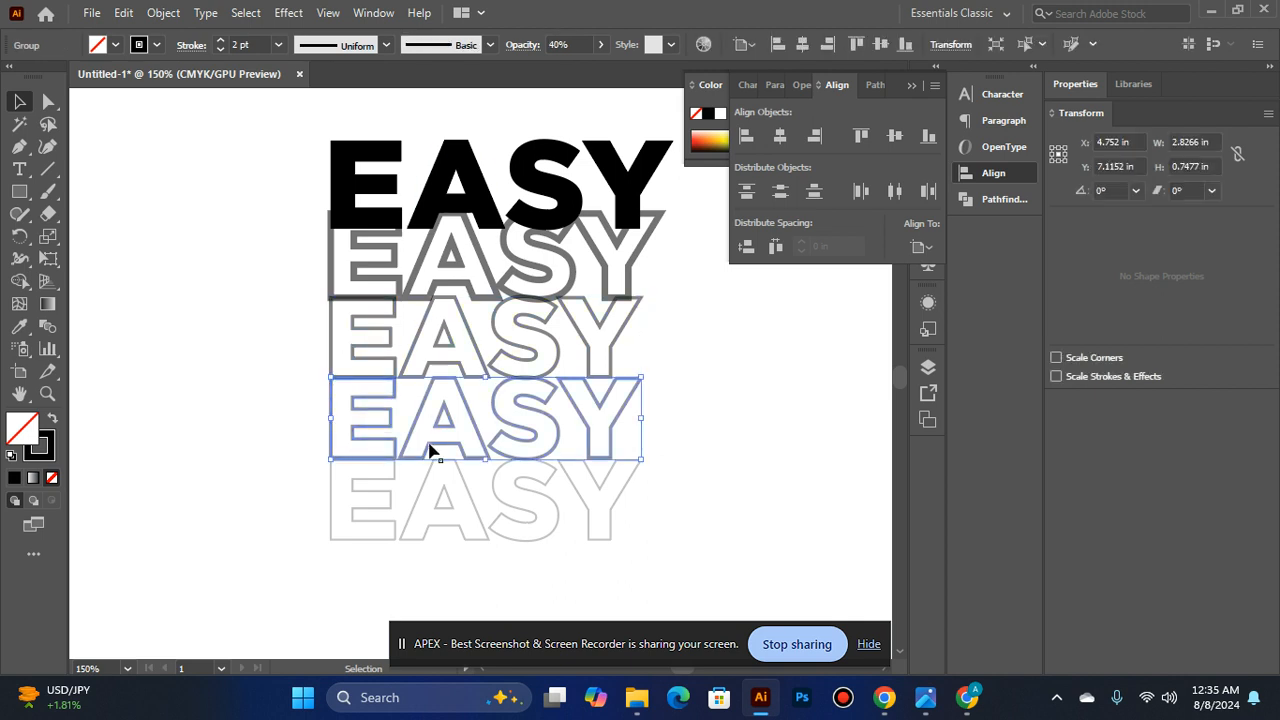
{"action": "left_click", "coordinate": [418, 518]}
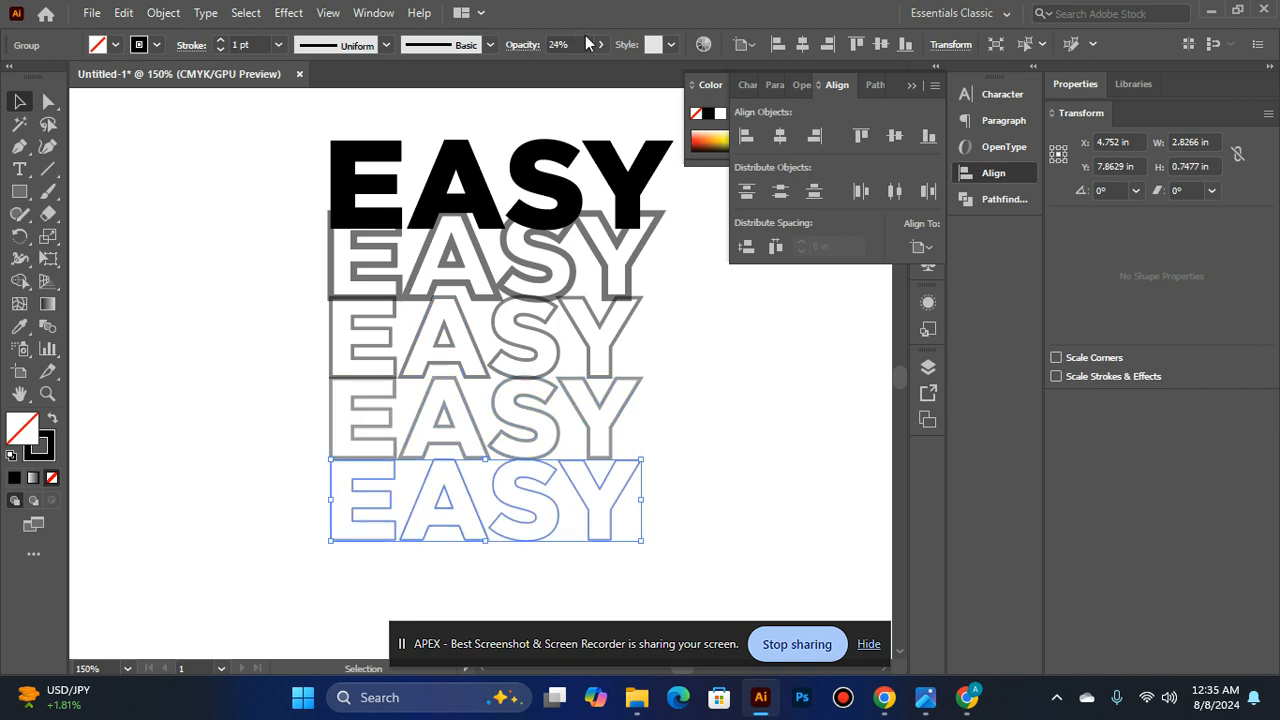
{"action": "left_click", "coordinate": [220, 40]}
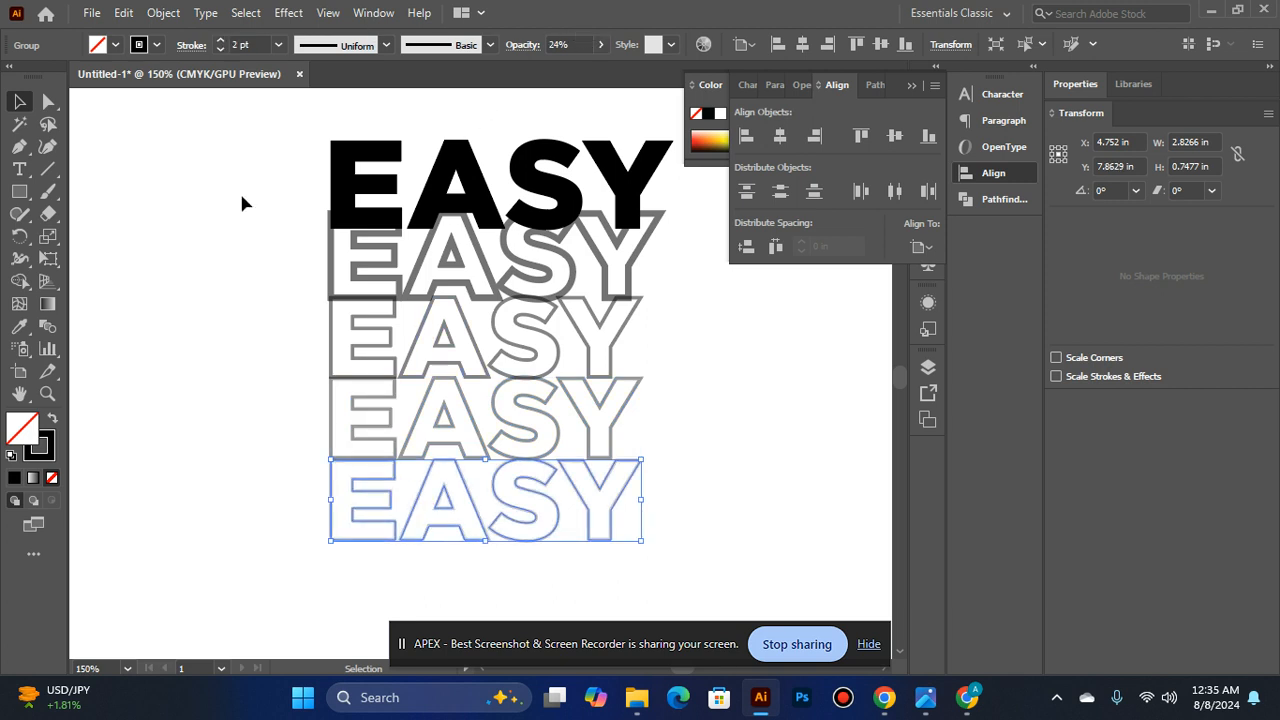
- Lower the opacity of the fifth EASY row to about 19%
{"action": "left_click", "coordinate": [599, 45]}
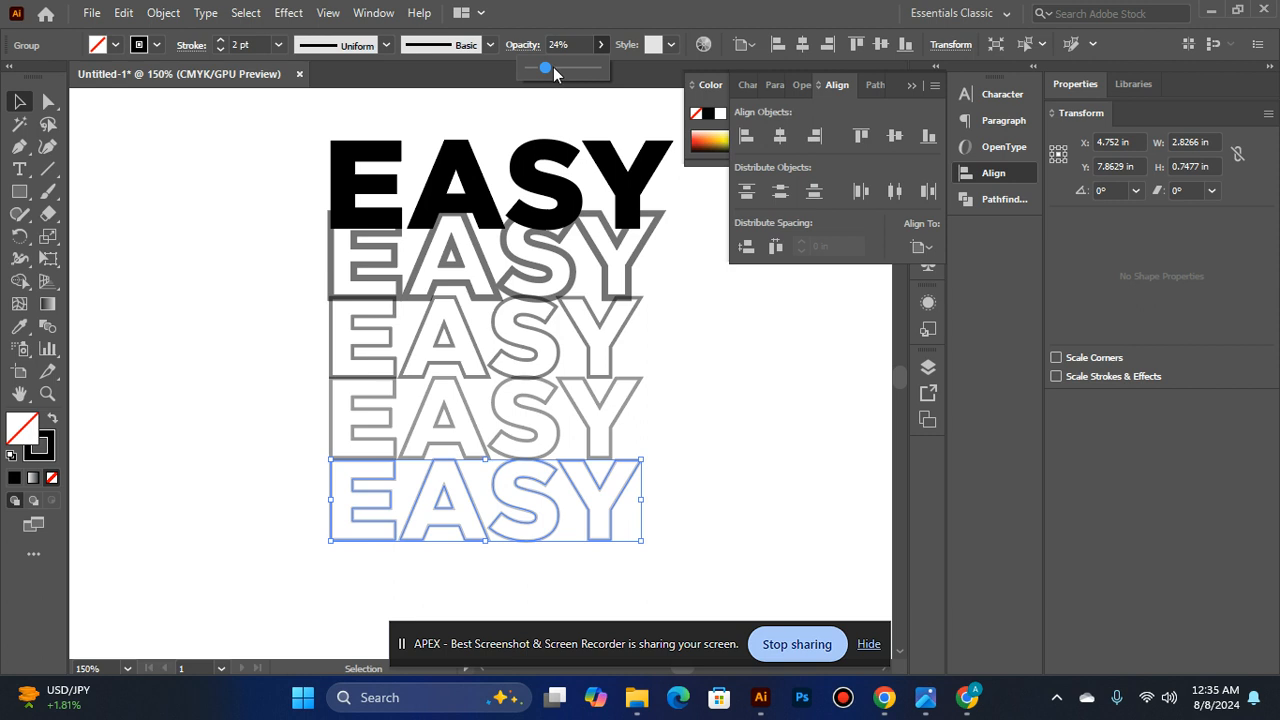
{"action": "left_click_drag", "start_coordinate": [545, 68], "coordinate": [539, 68]}
{"action": "left_click", "coordinate": [701, 352]}
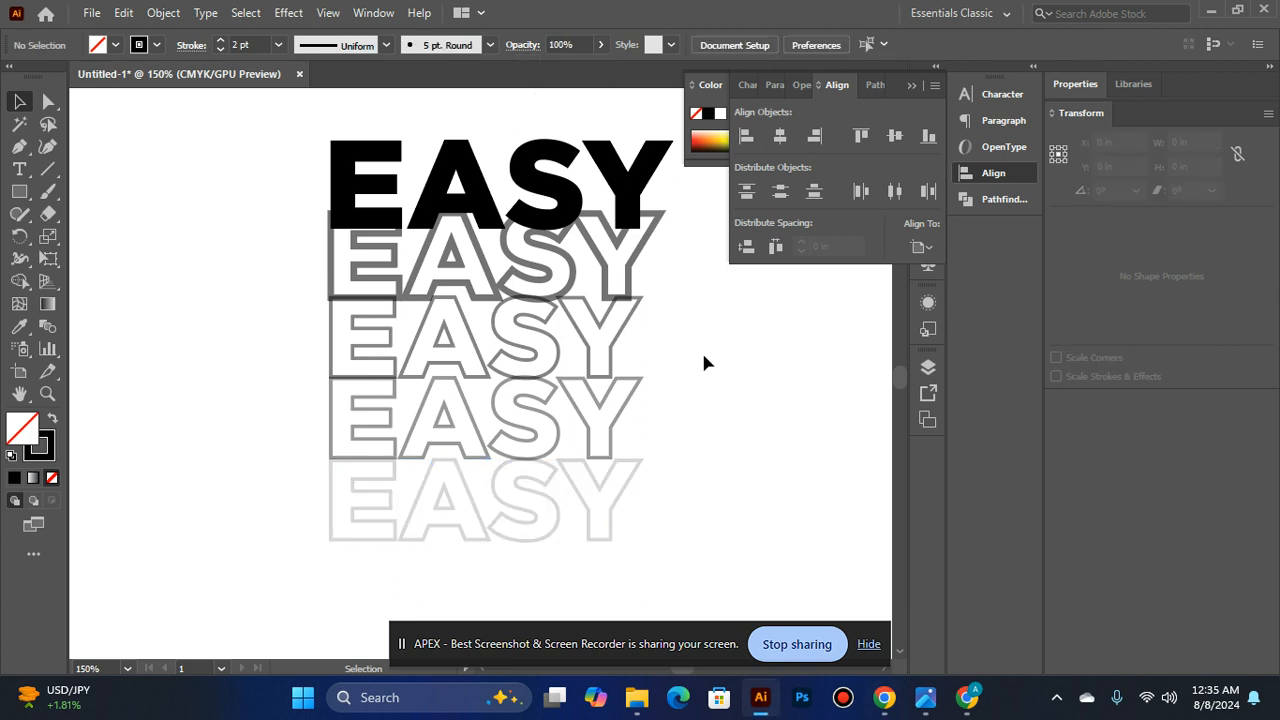
{"action": "left_click", "coordinate": [551, 481]}
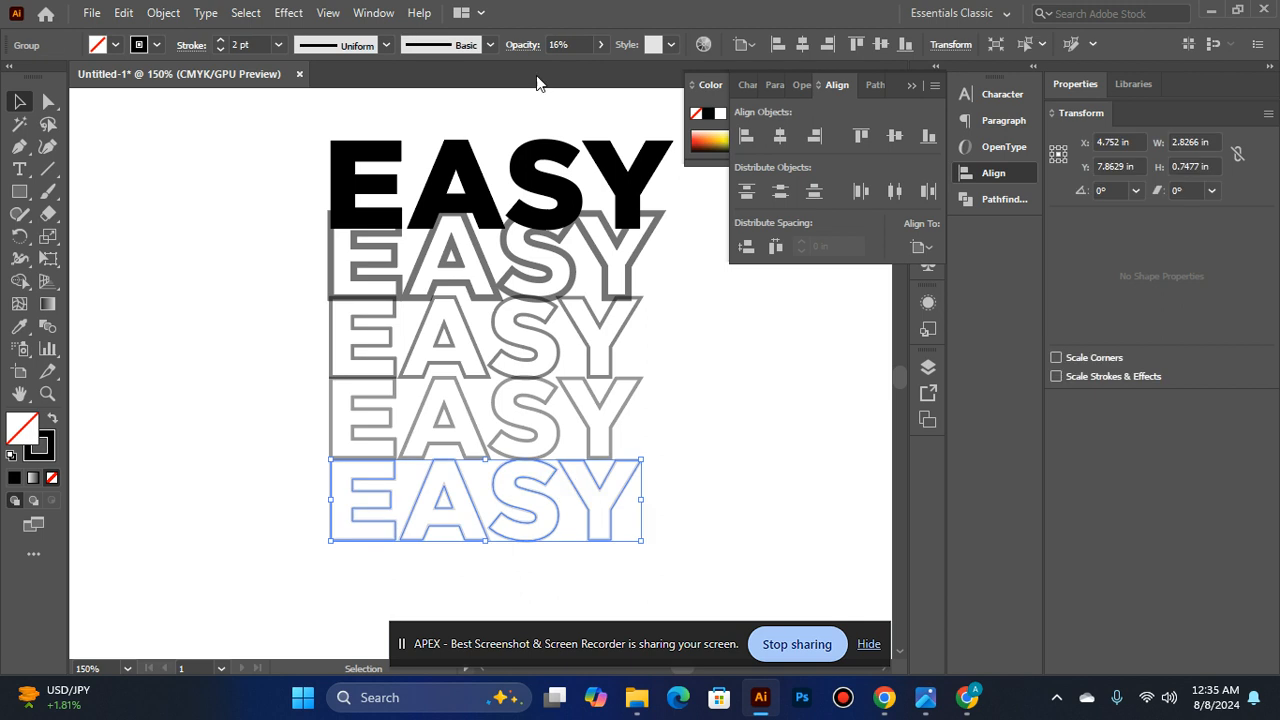
{"action": "left_click", "coordinate": [600, 45]}
{"action": "key", "text": "Right"}
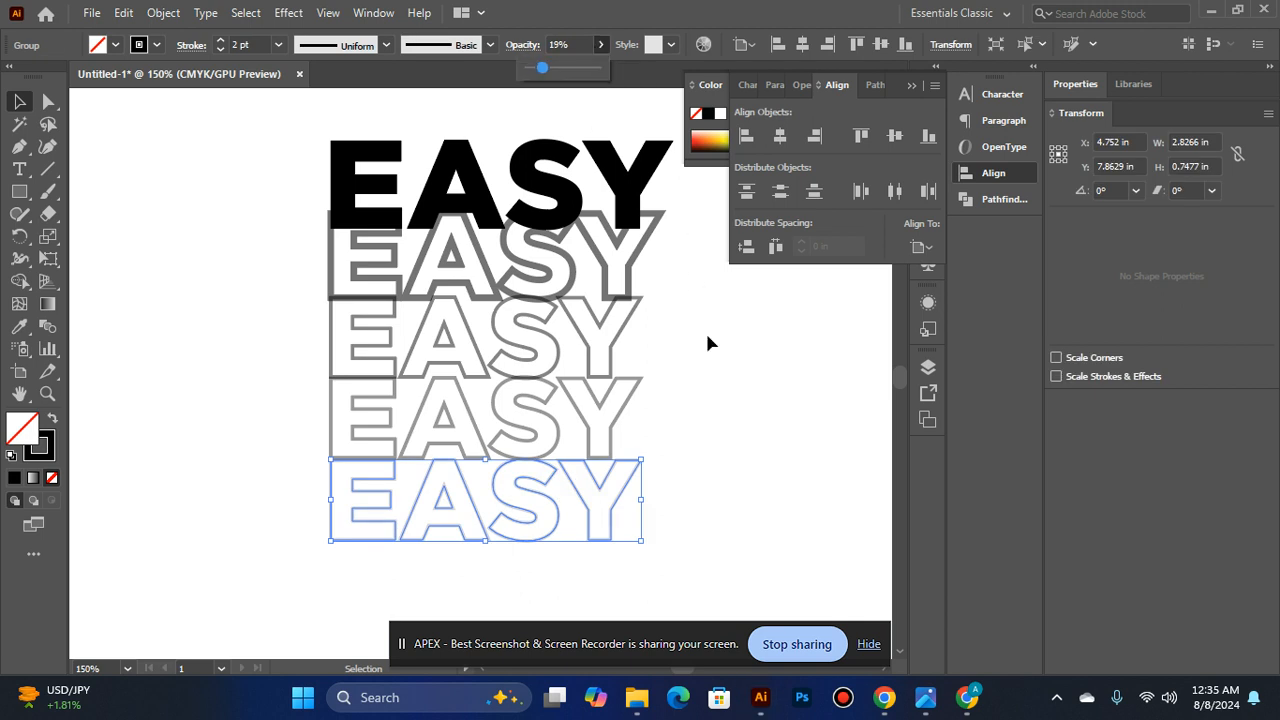
{"action": "left_click", "coordinate": [706, 342]}
{"action": "left_click", "coordinate": [706, 342]}
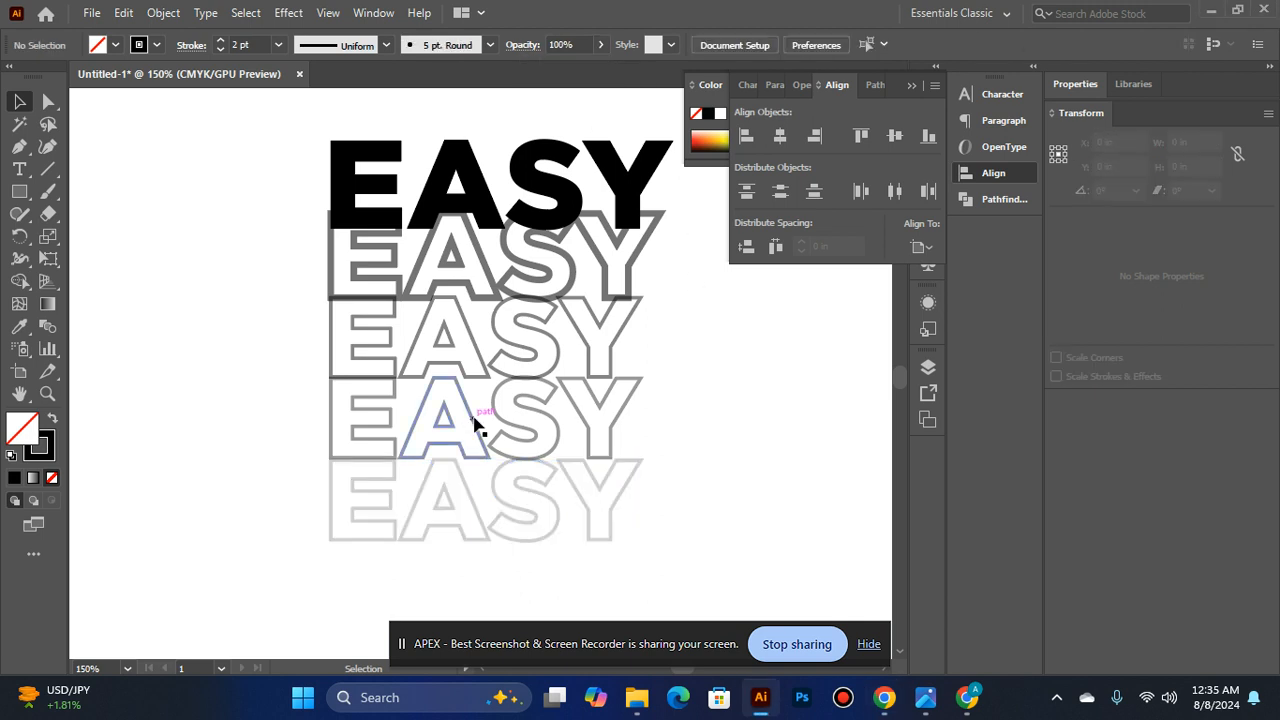
- Lower the opacity of the fourth EASY row to 30%
{"action": "left_click", "coordinate": [476, 424]}
{"action": "left_click", "coordinate": [601, 45]}
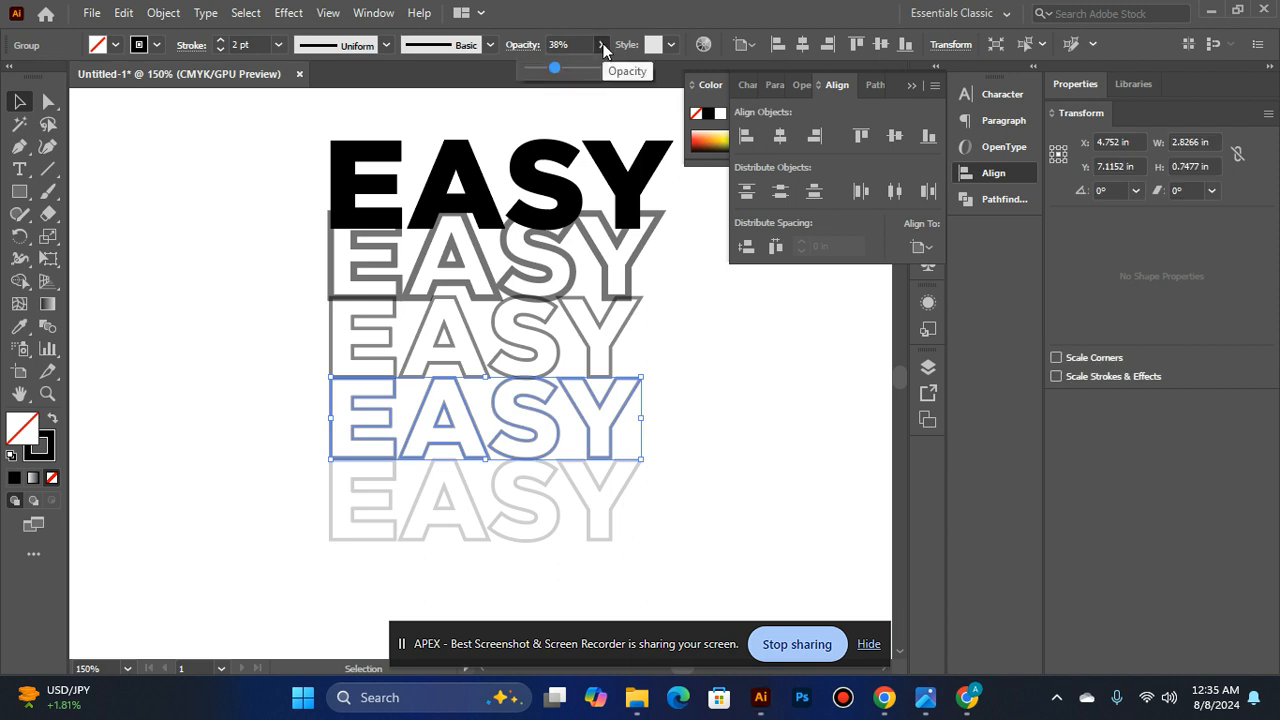
{"action": "key", "text": "Left"}
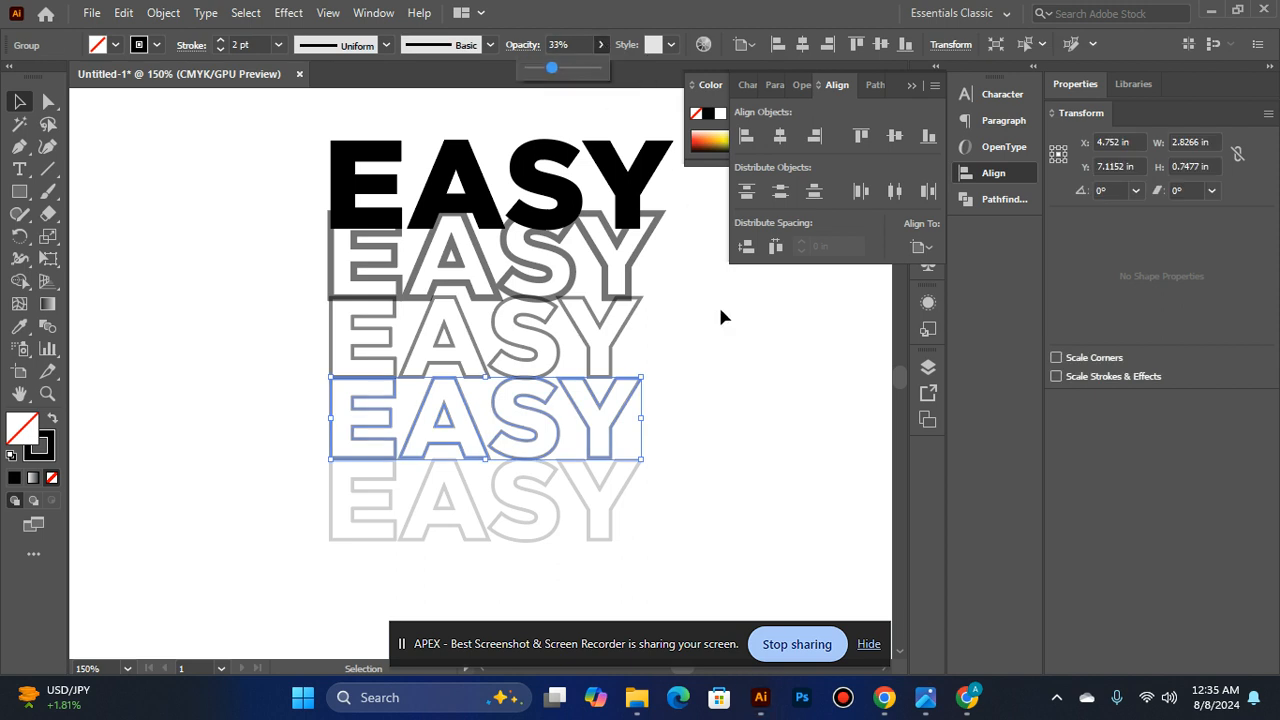
{"action": "left_click", "coordinate": [720, 316]}
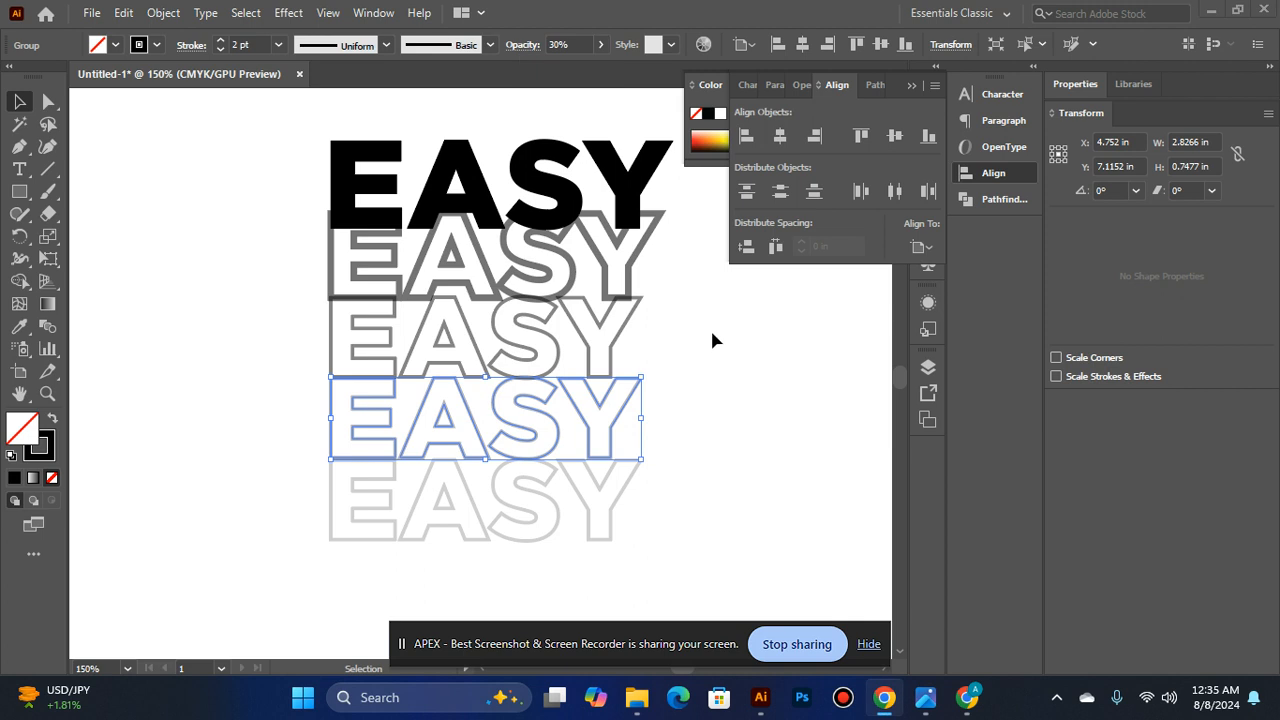
{"action": "left_click", "coordinate": [710, 327]}
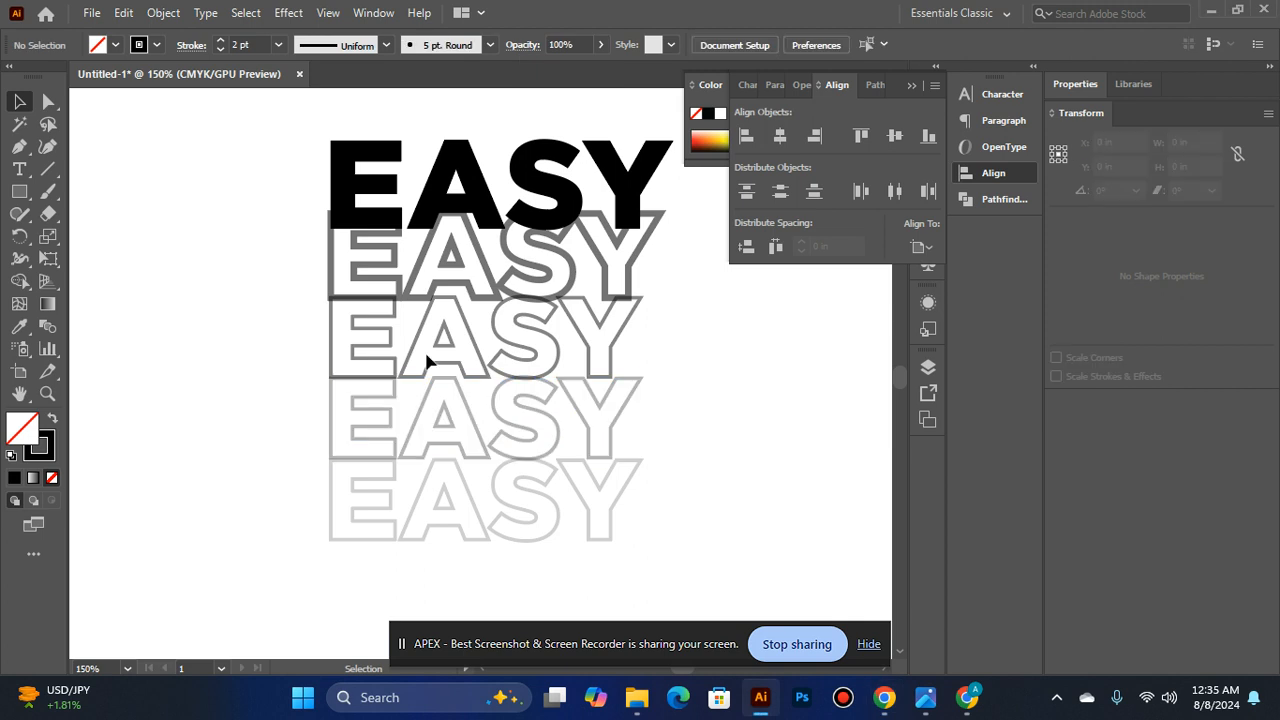
- Lower the opacity of the third EASY row to 40%
{"action": "left_click", "coordinate": [476, 338]}
{"action": "left_click", "coordinate": [603, 44]}
{"action": "key", "text": "Left"}
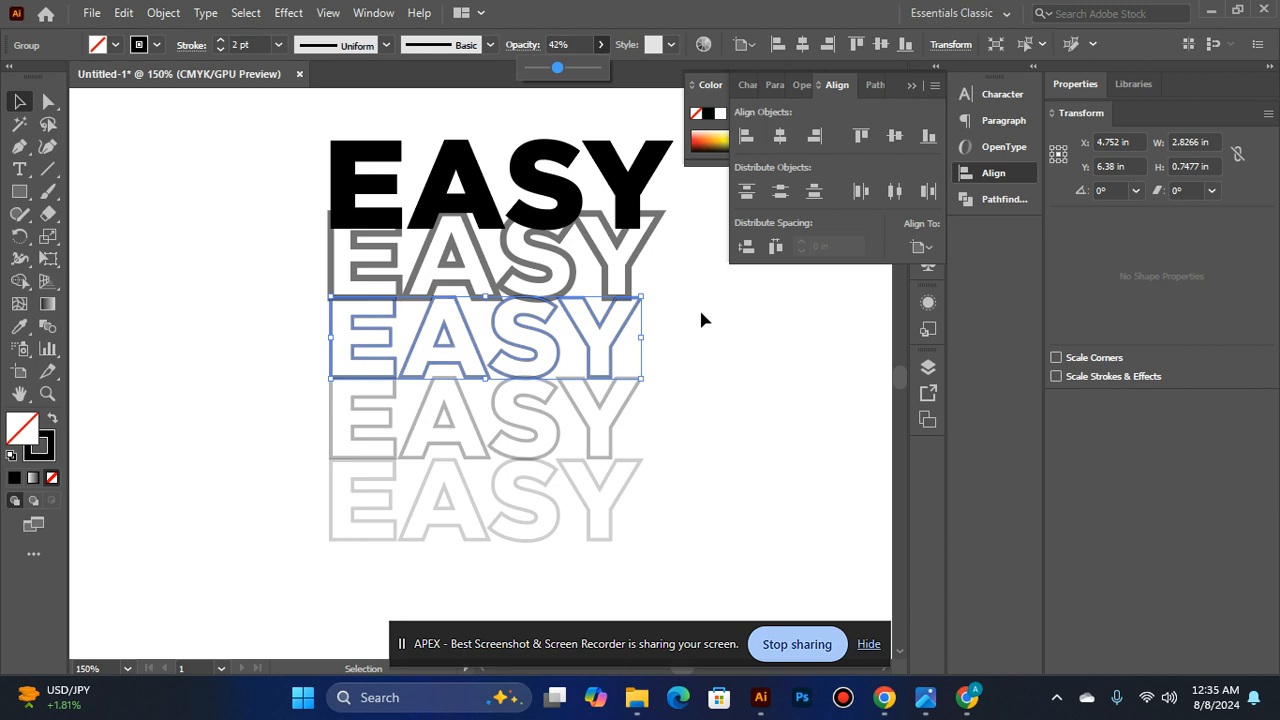
{"action": "left_click", "coordinate": [701, 319]}
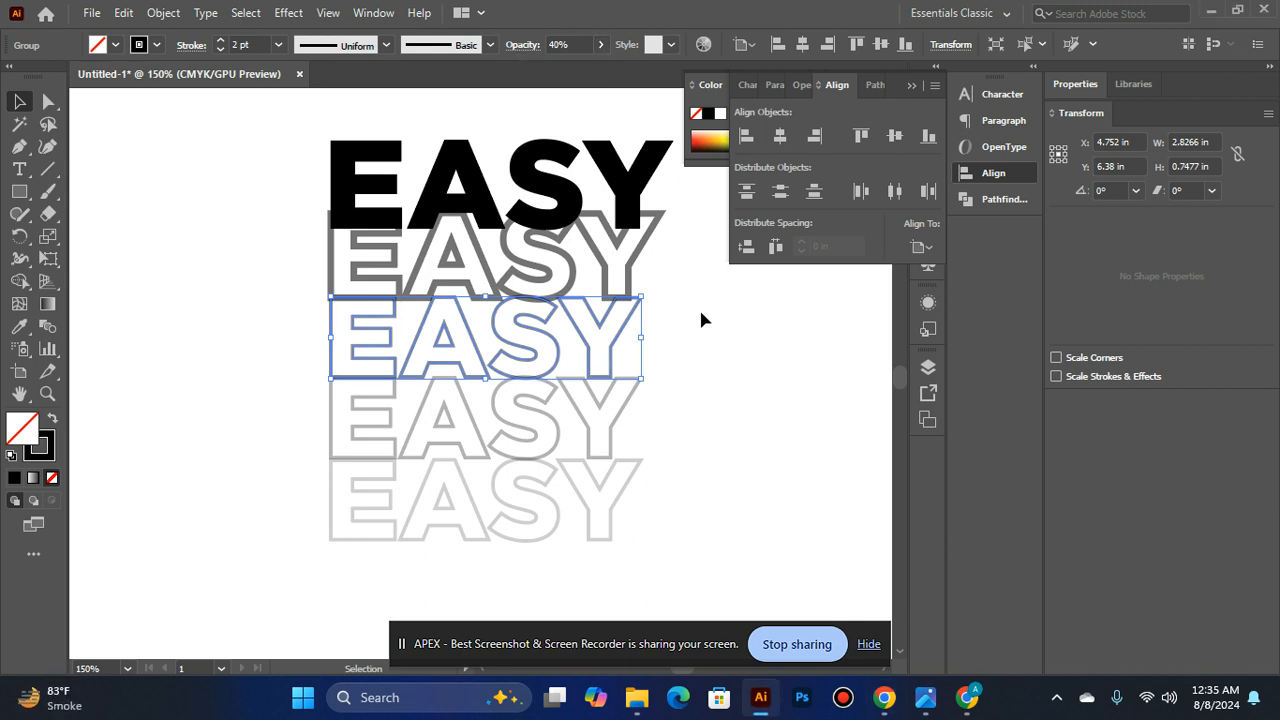
{"action": "left_click", "coordinate": [701, 319]}
- Lower the opacity of the second EASY row, directly below the solid word, to 47%
{"action": "key", "text": "ctrl+minus"}
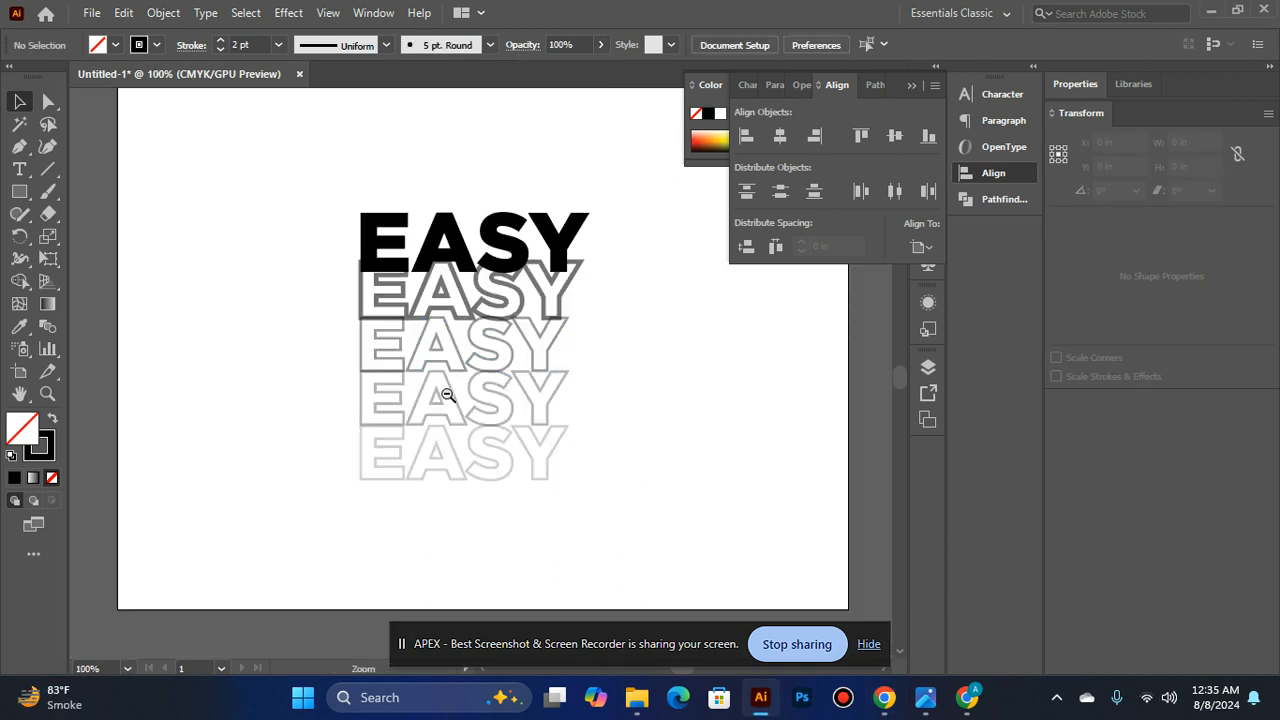
{"action": "key", "text": "ctrl+minus"}
{"action": "key", "text": "ctrl+plus"}
{"action": "key", "text": "ctrl+plus"}
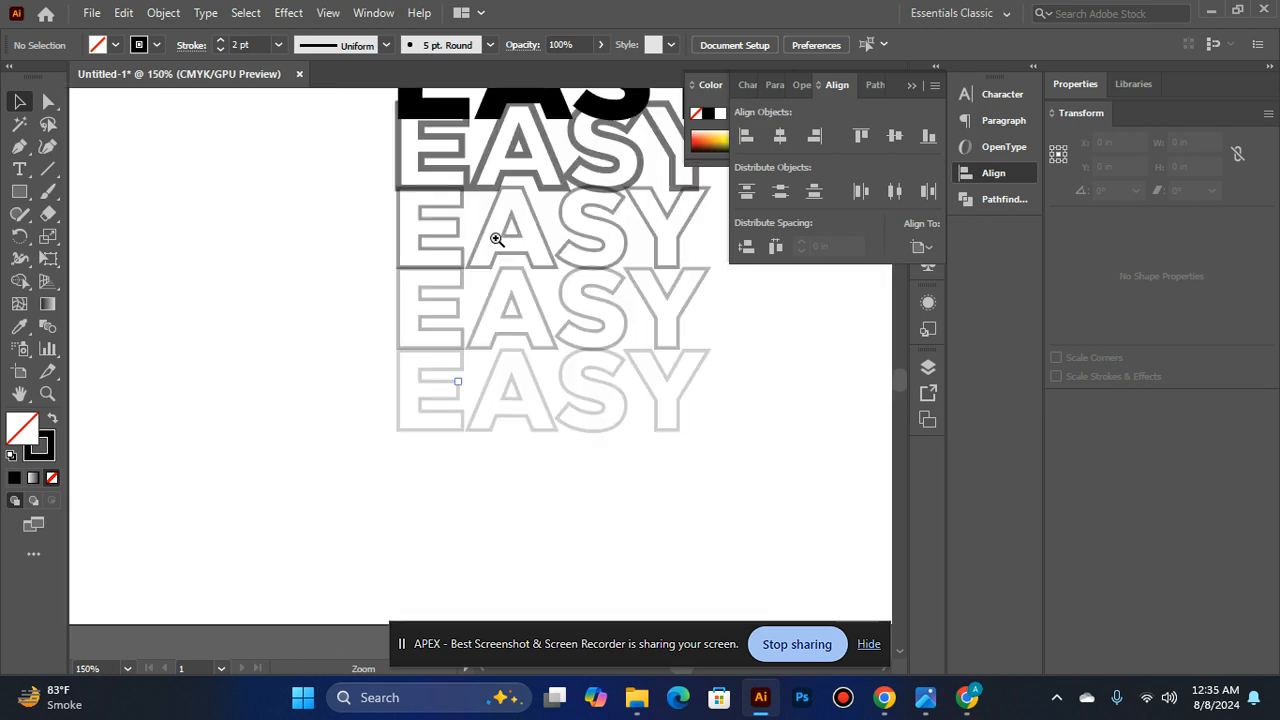
{"action": "left_click", "coordinate": [524, 135]}
{"action": "left_click", "coordinate": [600, 45]}
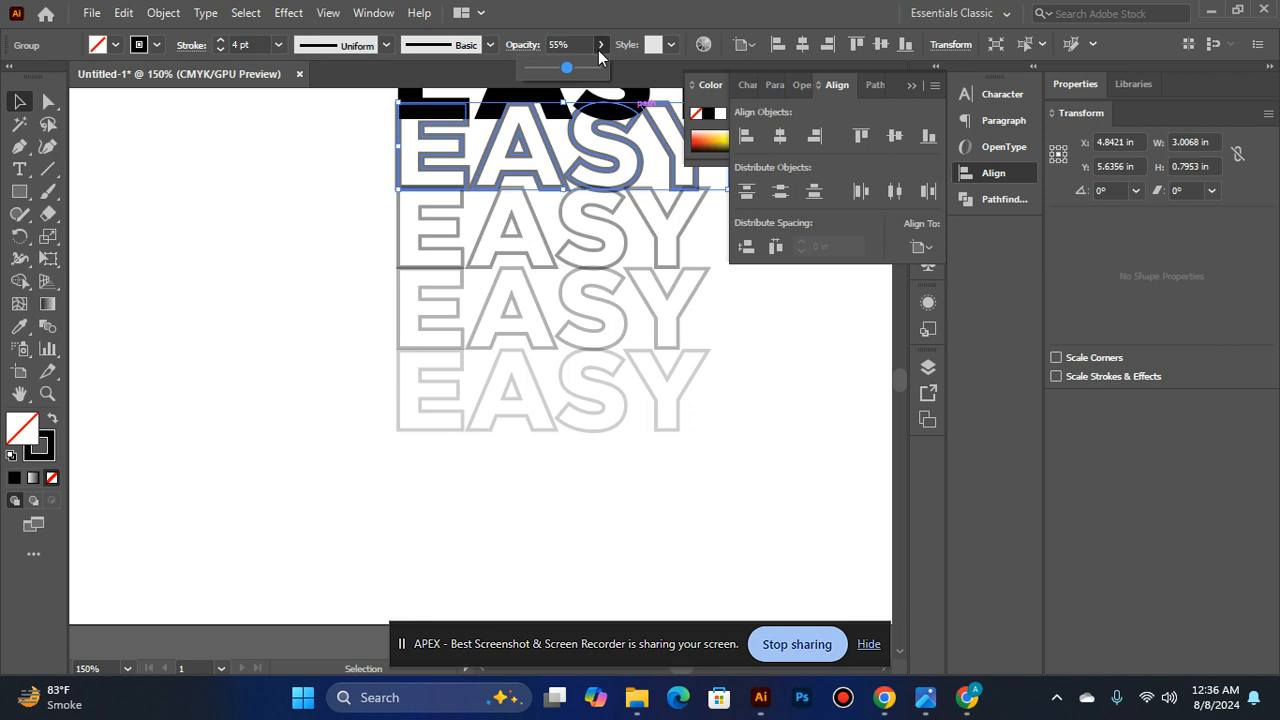
{"action": "key", "text": "Left"}
{"action": "key", "text": "Left"}
{"action": "key", "text": "Left"}
{"action": "key", "text": "Left"}
{"action": "key", "text": "Left"}
{"action": "key", "text": "Left"}
{"action": "key", "text": "Left"}
{"action": "key", "text": "Return"}
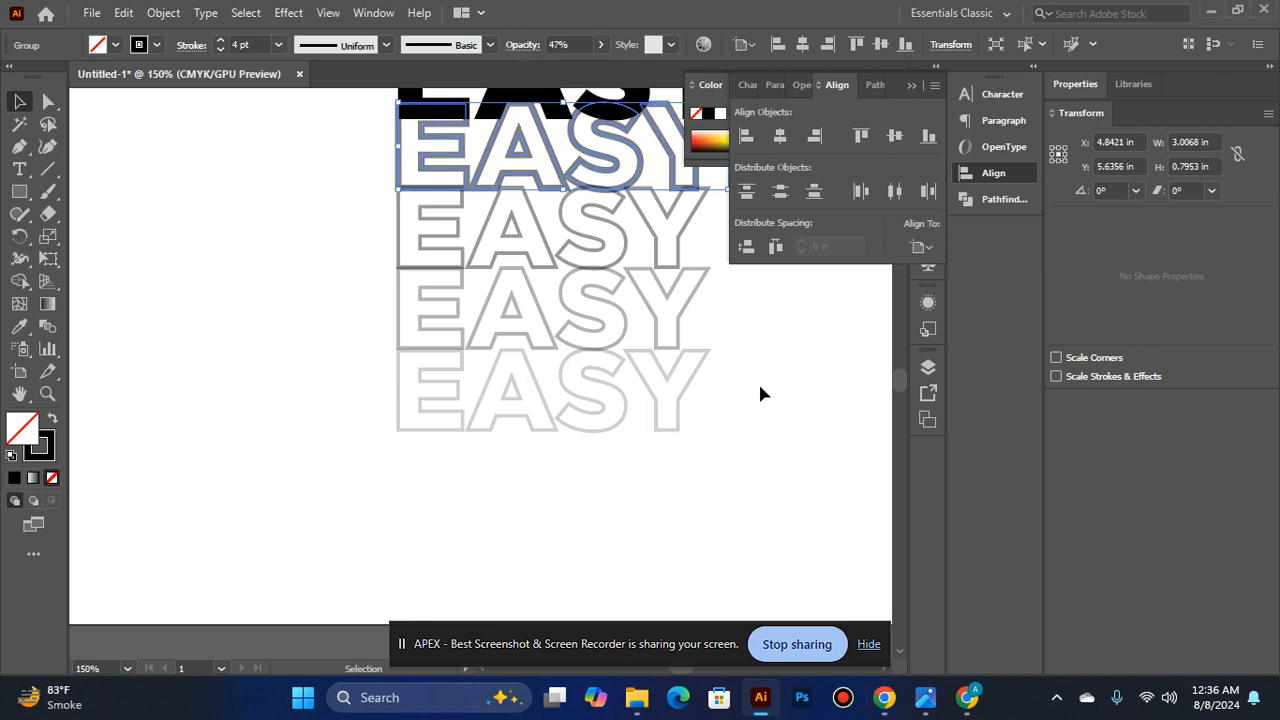
{"action": "left_click", "coordinate": [779, 383]}
- Fine-tune the opacity of the second EASY row once more and select the third row
{"action": "left_click", "coordinate": [526, 140]}
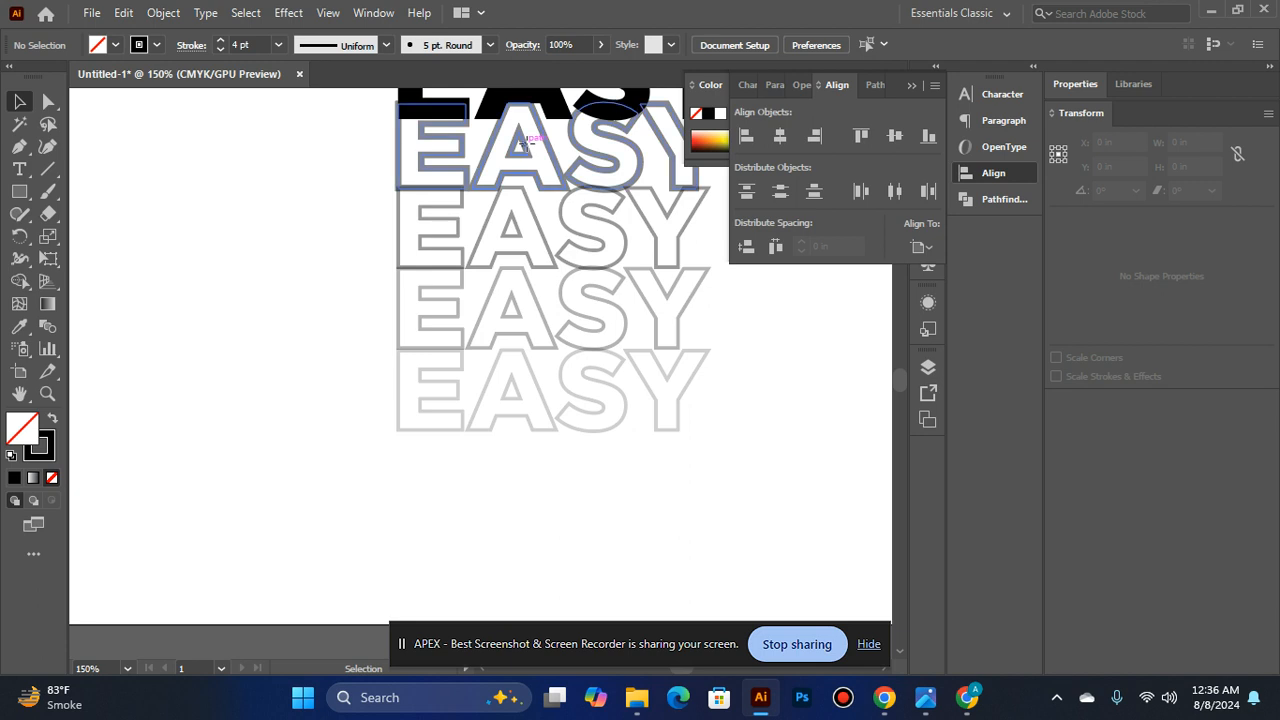
{"action": "left_click", "coordinate": [600, 44]}
{"action": "left_click_drag", "start_coordinate": [557, 69], "coordinate": [566, 67]}
{"action": "left_click", "coordinate": [590, 233]}
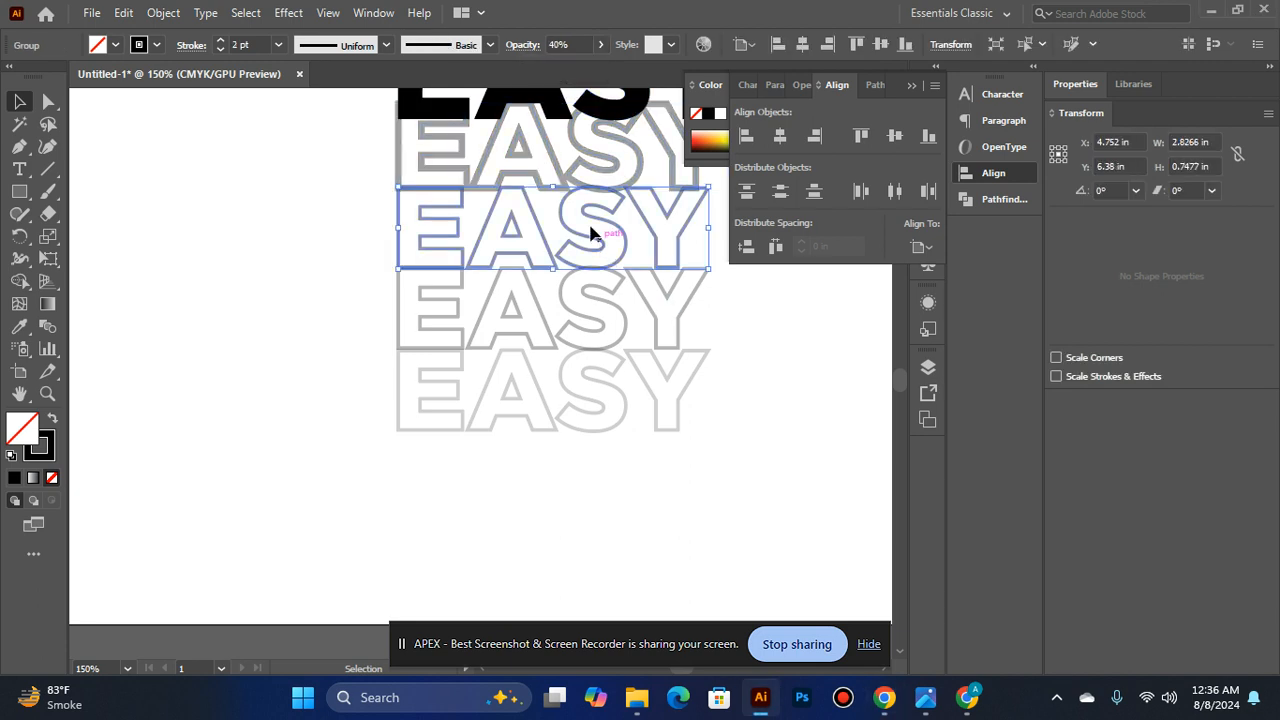
- Readjust the opacity of the third EASY row, keeping it at 40%, and deselect the row
{"action": "left_click", "coordinate": [601, 45]}
{"action": "left_click", "coordinate": [583, 66]}
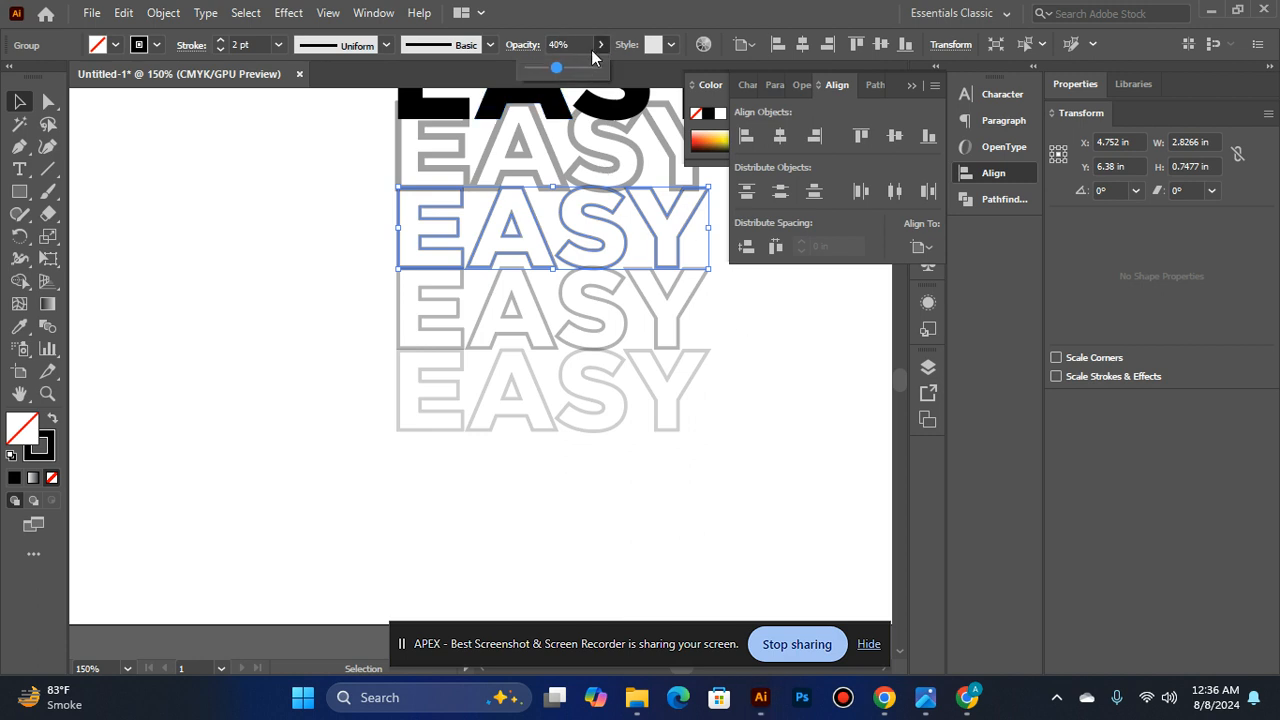
{"action": "left_click", "coordinate": [534, 66]}
{"action": "left_click", "coordinate": [520, 131]}
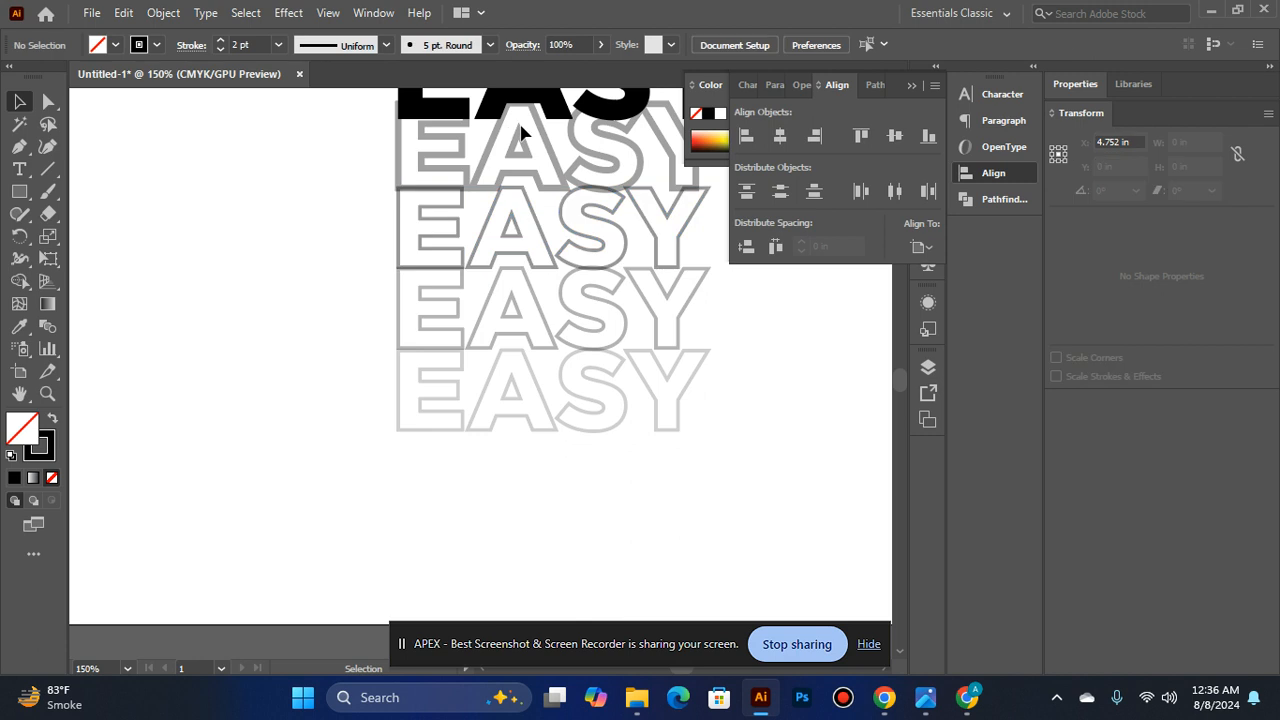
- Raise the opacity of the second EASY row, directly below the solid word, to 45%
{"action": "left_click", "coordinate": [520, 131]}
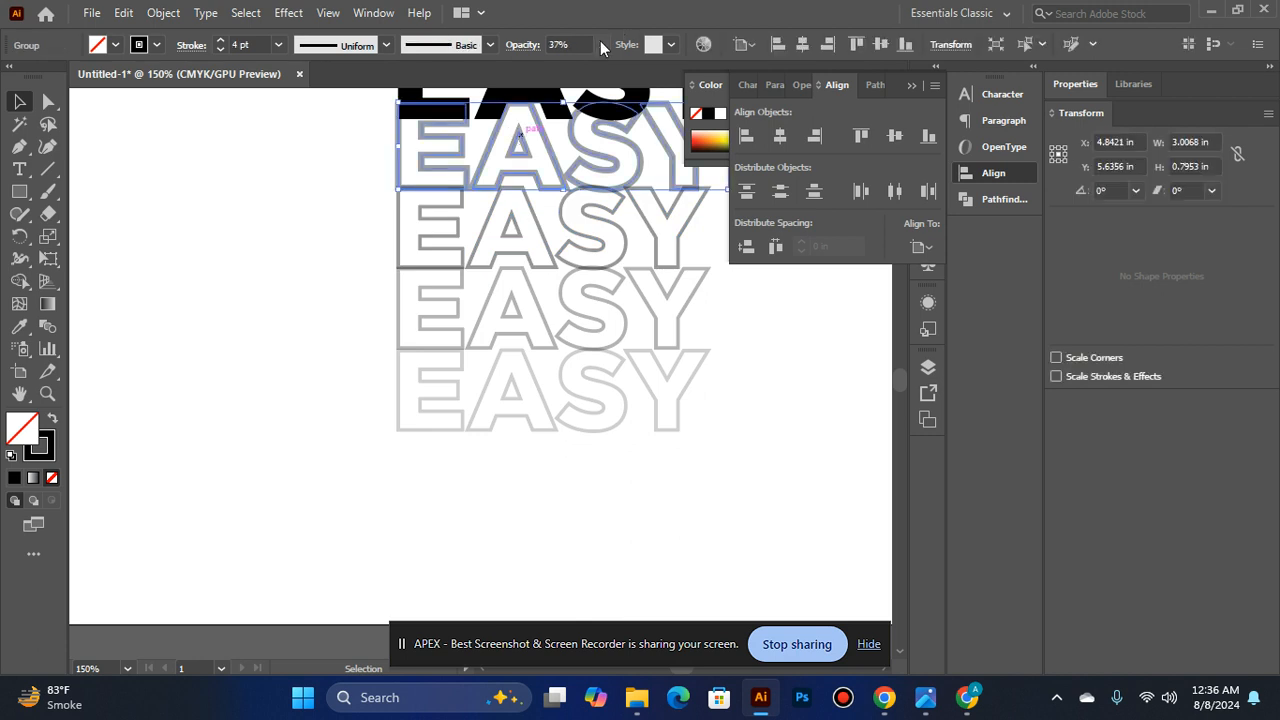
{"action": "left_click", "coordinate": [600, 42]}
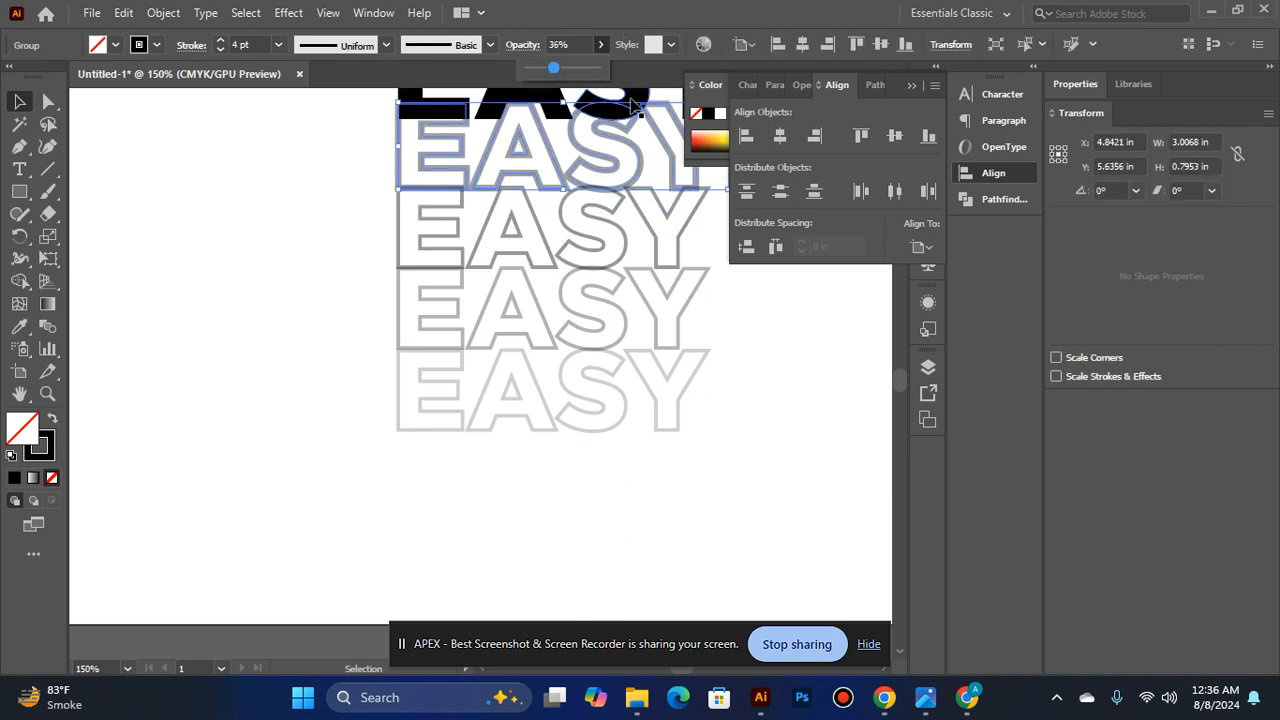
{"action": "key", "text": "Right"}
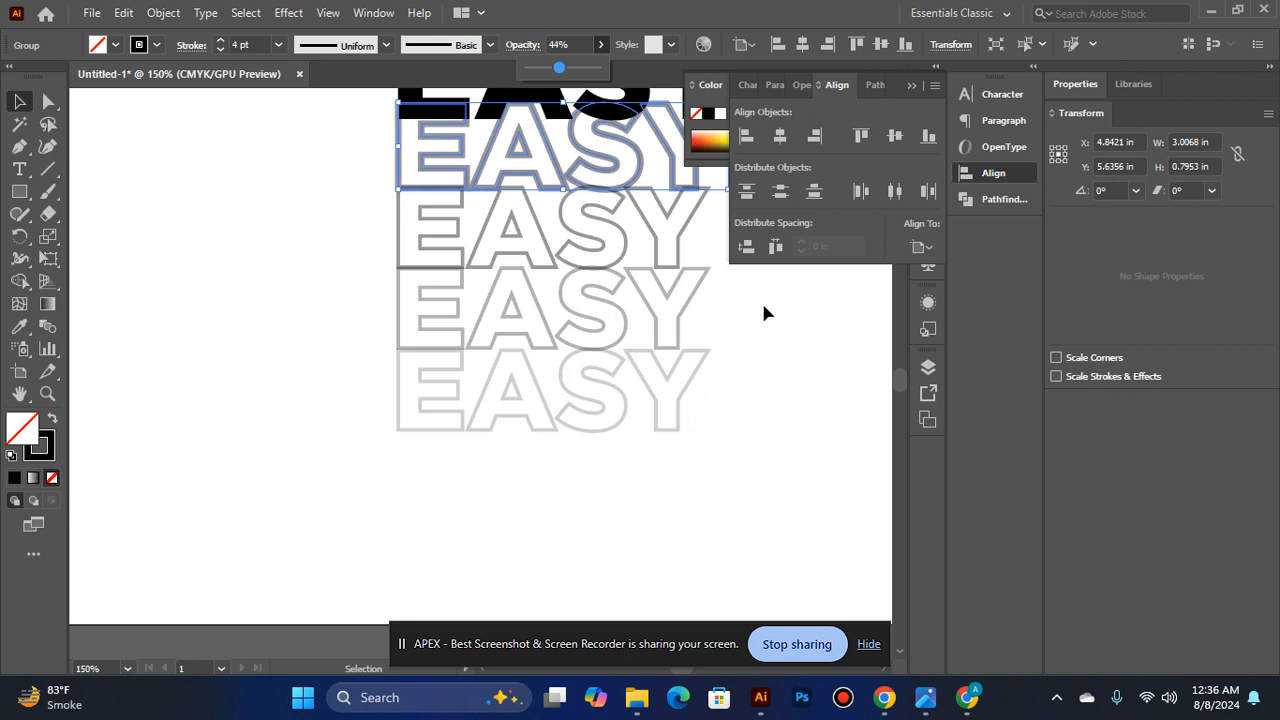
{"action": "left_click", "coordinate": [773, 327]}
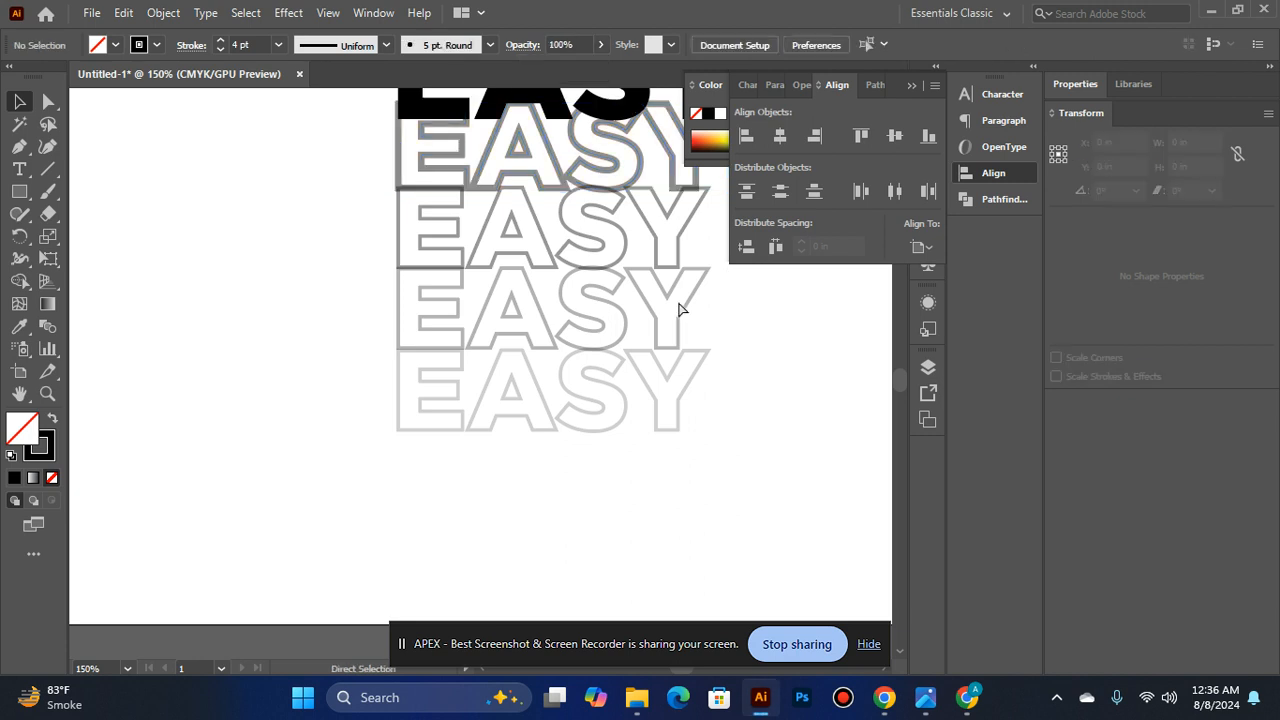
- Reduce the stroke weight of the second EASY row to 3 pt
{"action": "left_click", "coordinate": [486, 163]}
{"action": "left_click", "coordinate": [219, 50]}
{"action": "left_click", "coordinate": [260, 206]}
{"action": "left_click", "coordinate": [514, 303], "text": "ctrl+alt"}
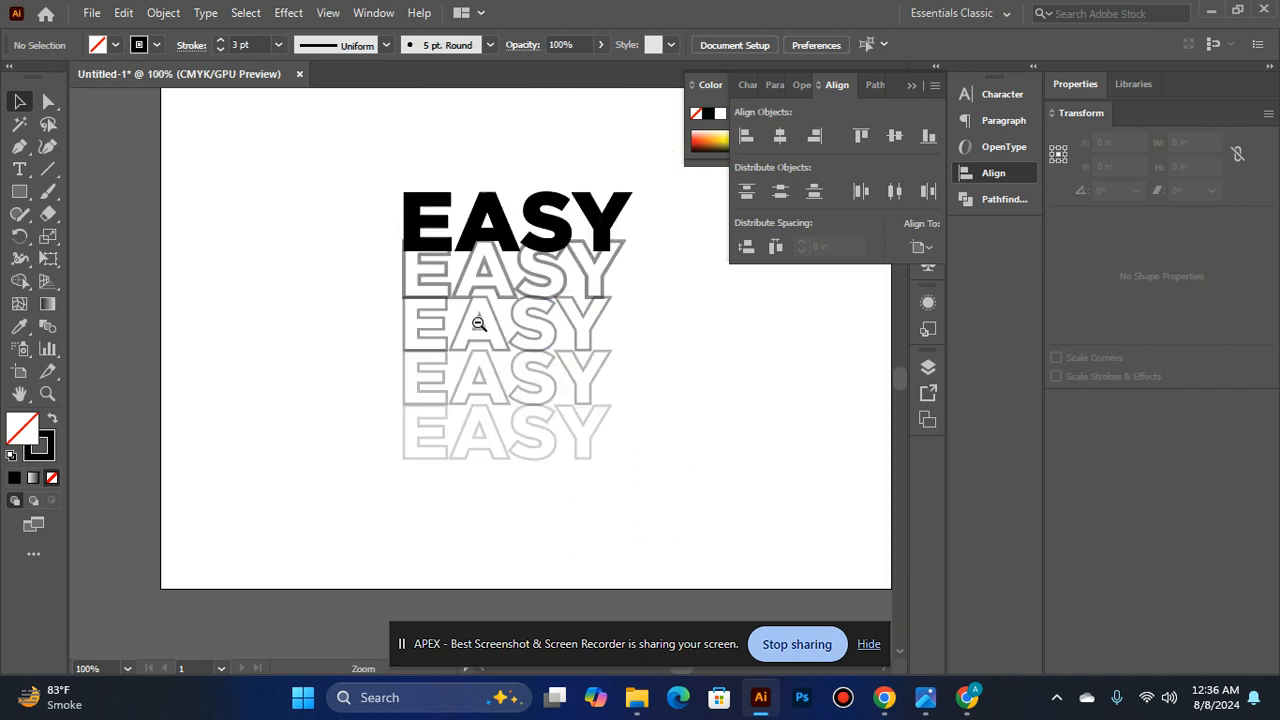
{"action": "left_click", "coordinate": [428, 272]}
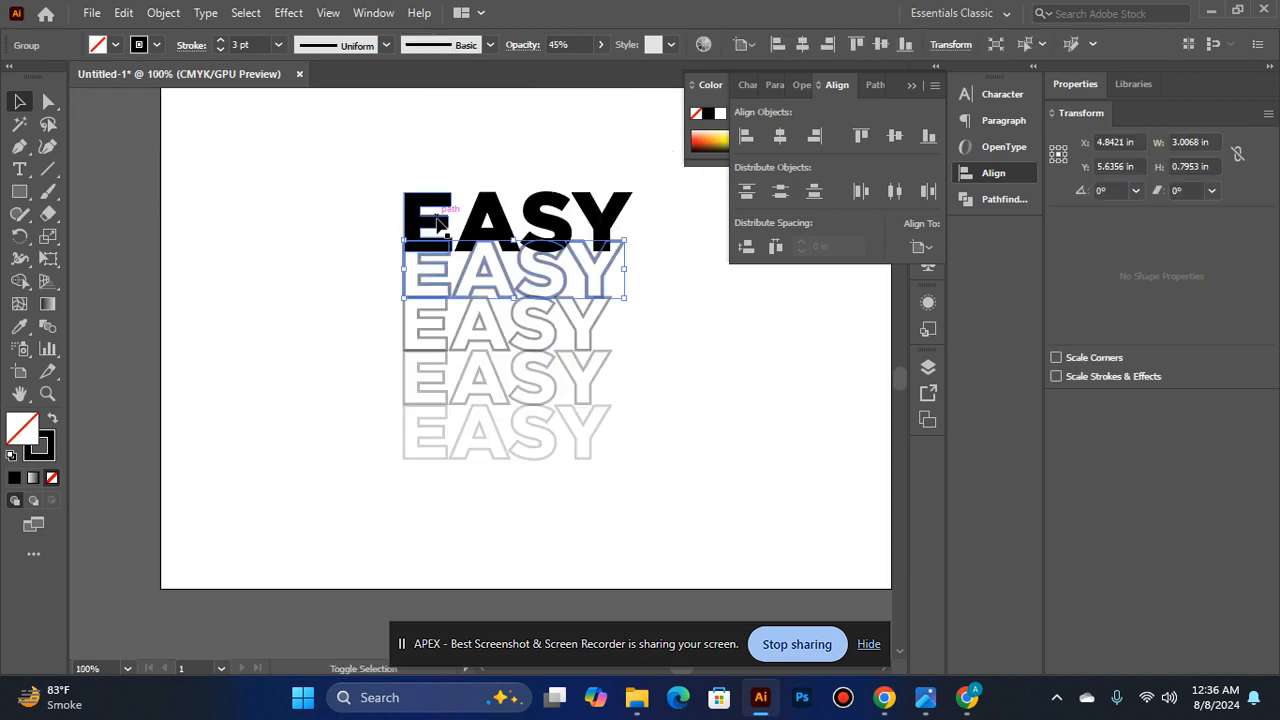
{"action": "left_click", "coordinate": [432, 222], "text": "shift"}
{"action": "left_click", "coordinate": [399, 355], "text": "shift"}
{"action": "left_click", "coordinate": [400, 366], "text": "shift"}
{"action": "left_click", "coordinate": [409, 443], "text": "shift"}
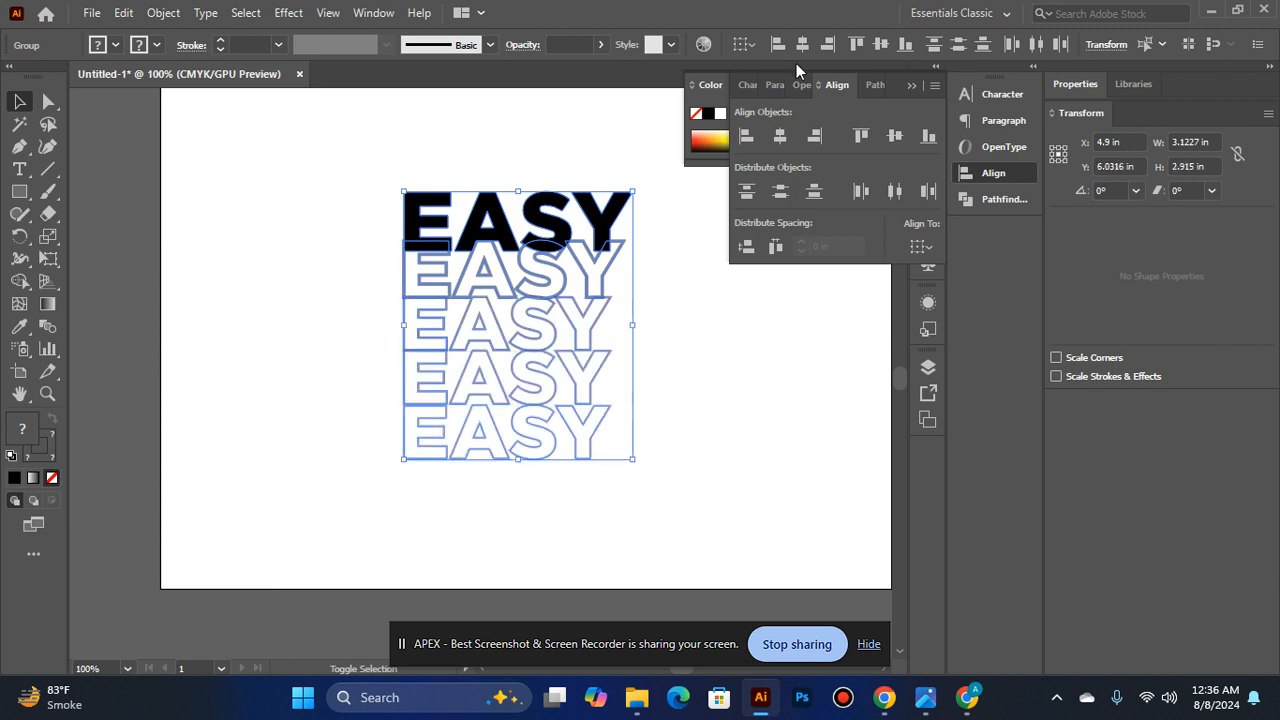
{"action": "left_click", "coordinate": [653, 469]}
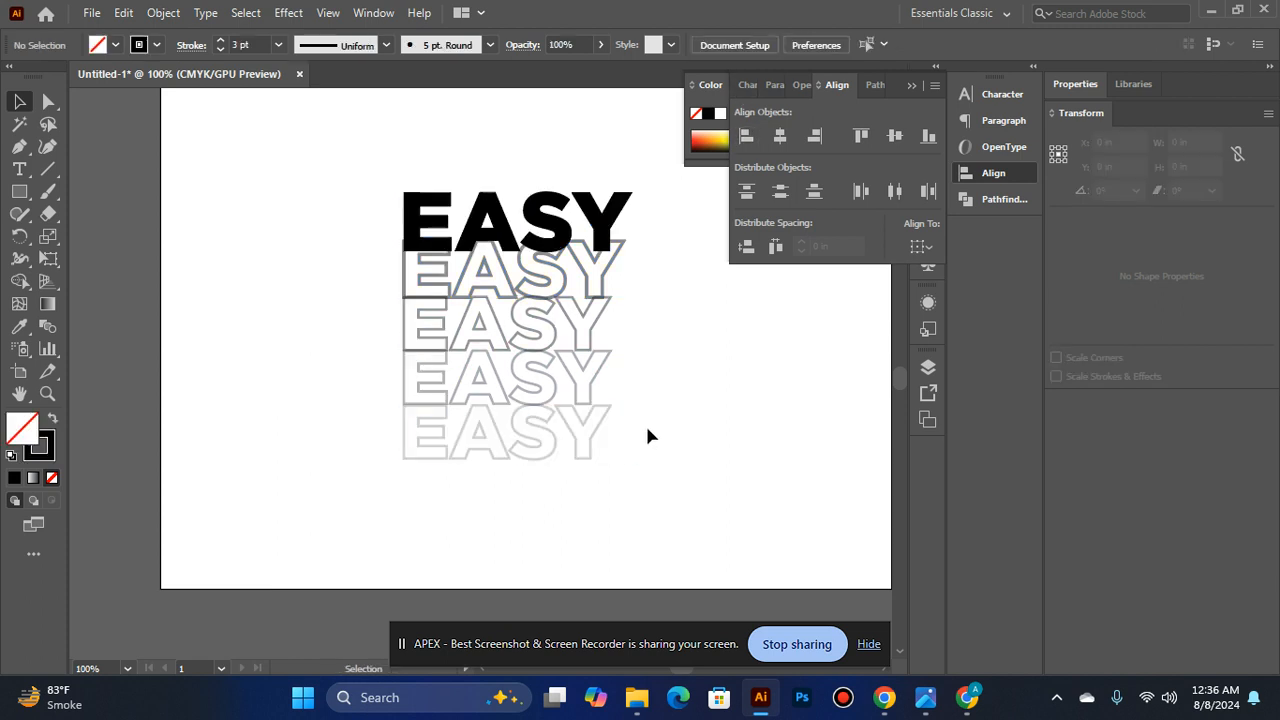
- Nudge the third EASY row slightly upward so it overlaps the bottom edge of the second row
{"action": "scroll", "coordinate": [474, 314], "scroll_direction": "up", "scroll_amount": 1}
{"action": "left_click", "coordinate": [486, 336]}
{"action": "key", "text": "Up"}
{"action": "key", "text": "Up"}
{"action": "key", "text": "Up"}
{"action": "key", "text": "Up"}
{"action": "key", "text": "Up"}
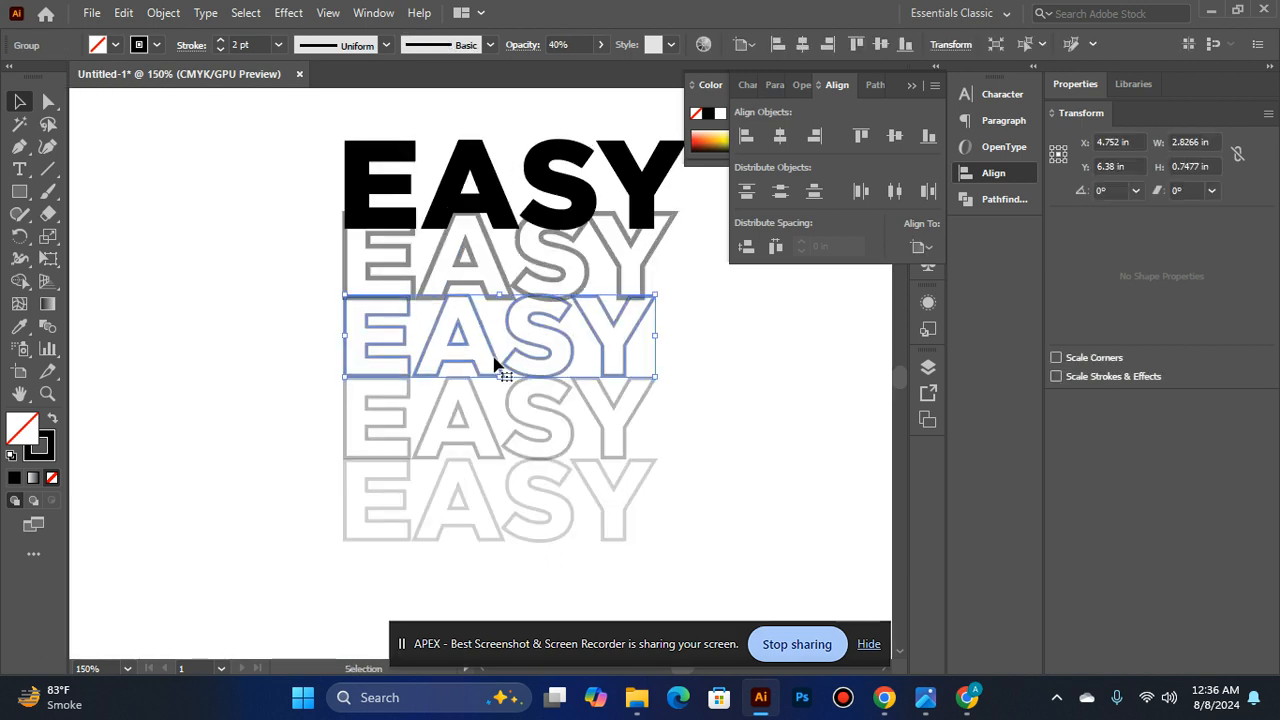
{"action": "left_click", "coordinate": [266, 360]}
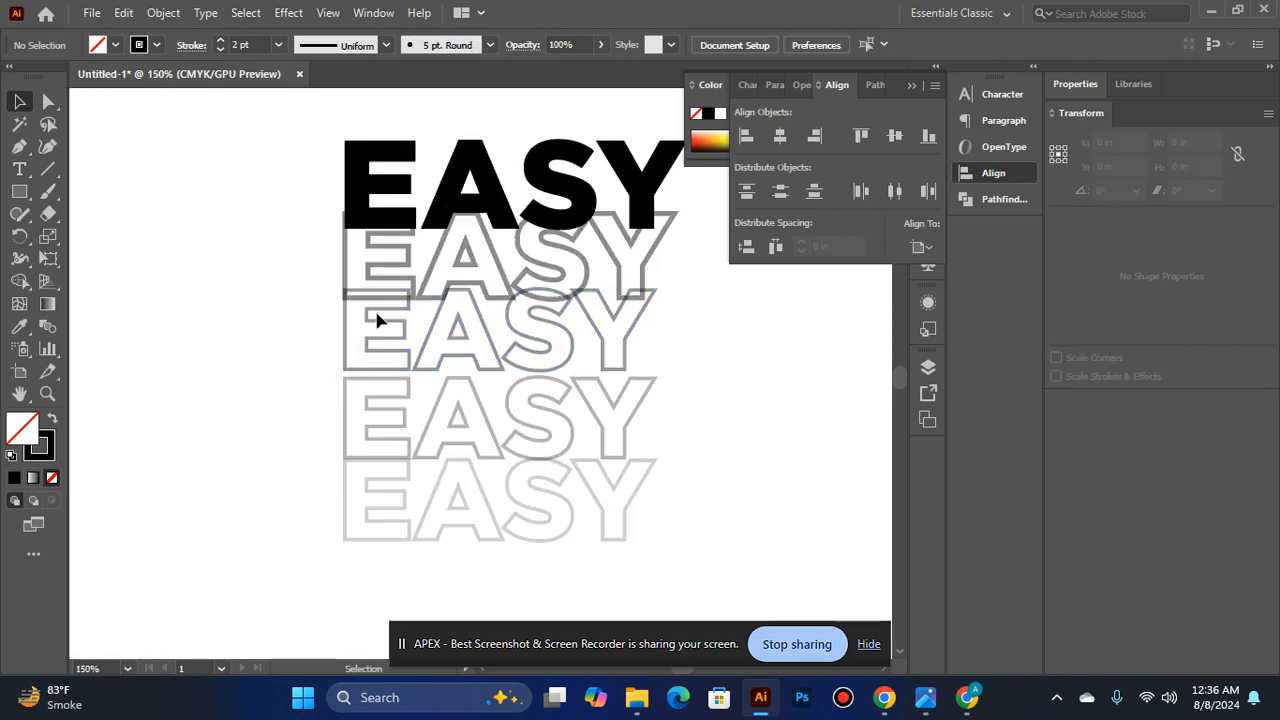
- Send the third EASY row to the back of the stacking order
{"action": "right_click", "coordinate": [349, 335]}
{"action": "left_click", "coordinate": [300, 403]}
{"action": "left_click", "coordinate": [342, 345]}
{"action": "right_click", "coordinate": [342, 345]}
{"action": "mouse_move", "coordinate": [420, 245]}
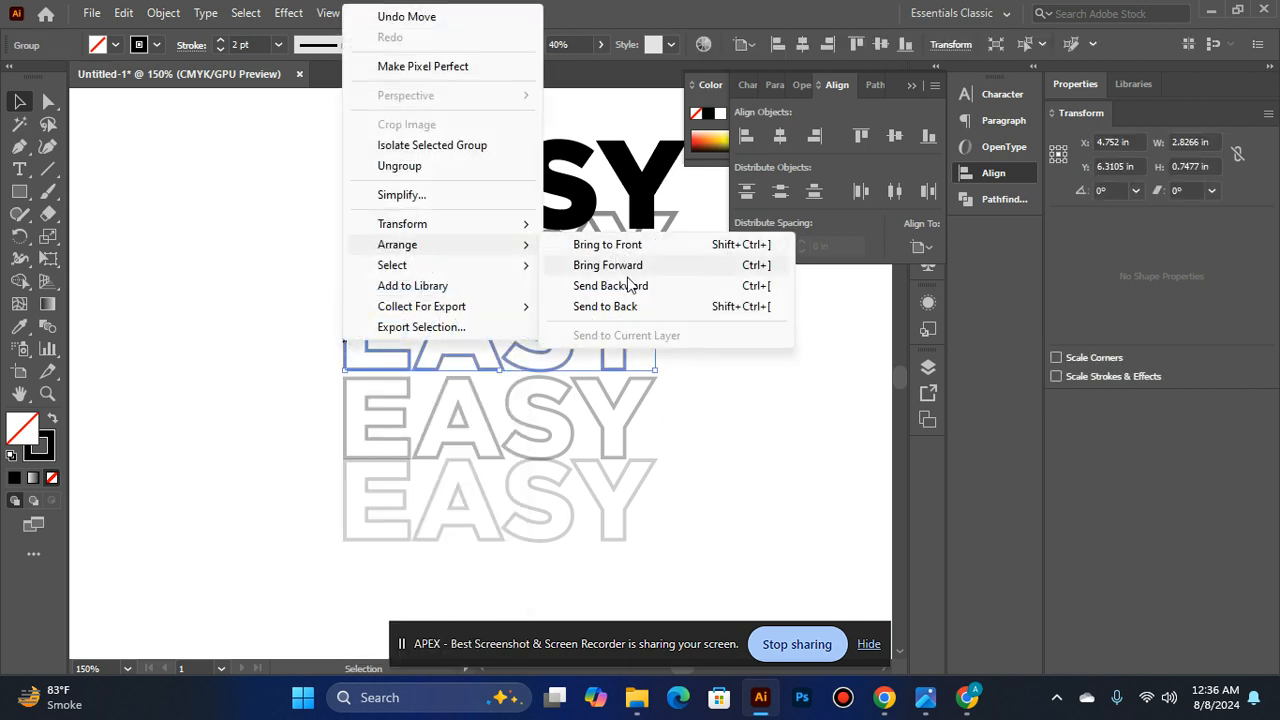
{"action": "left_click", "coordinate": [650, 308]}
{"action": "left_click", "coordinate": [360, 320]}
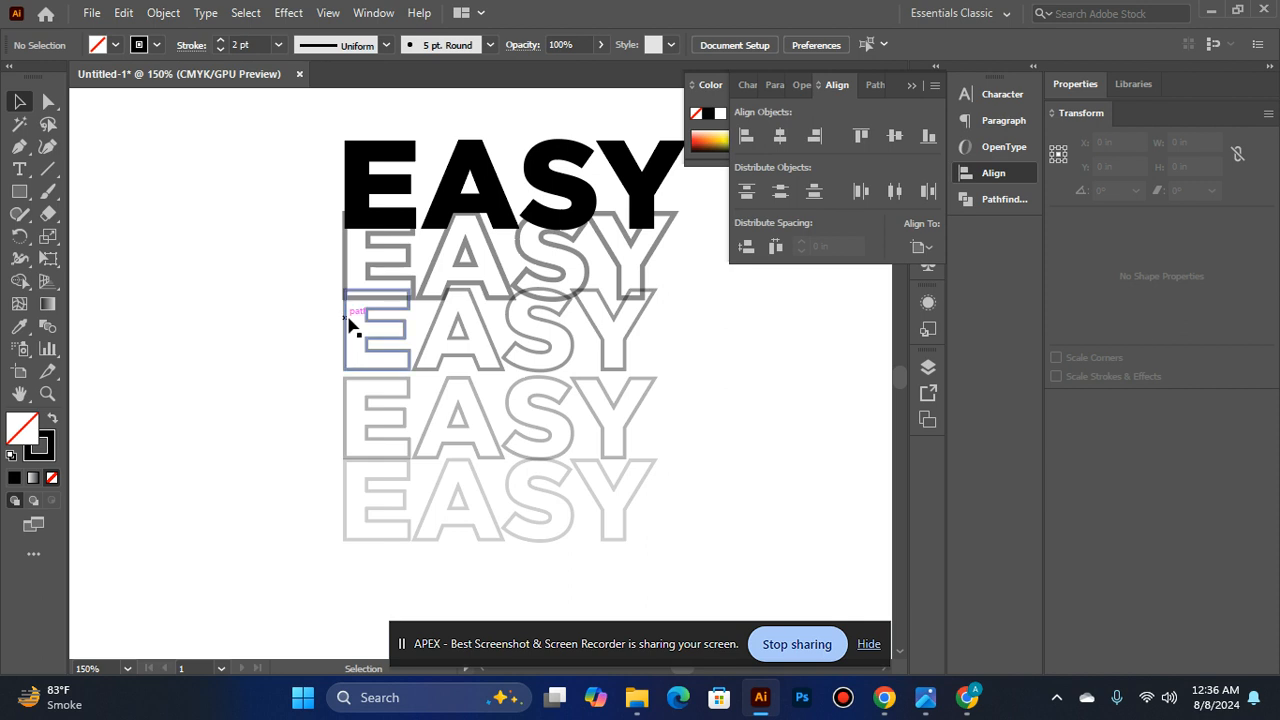
- Nudge the third EASY row down in small increments until its top edge meets the bottom edge of the second row
{"action": "left_click", "coordinate": [349, 325]}
{"action": "left_click", "coordinate": [277, 363]}
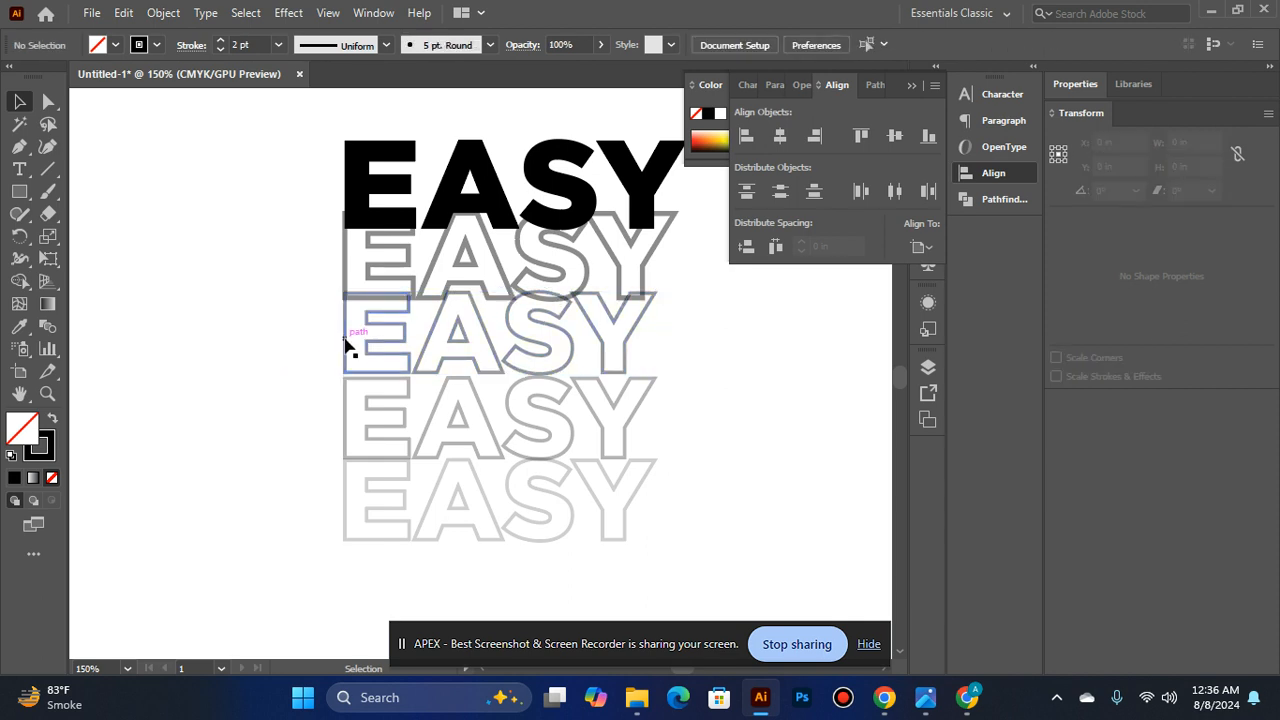
{"action": "left_click", "coordinate": [346, 343]}
{"action": "left_click", "coordinate": [264, 322]}
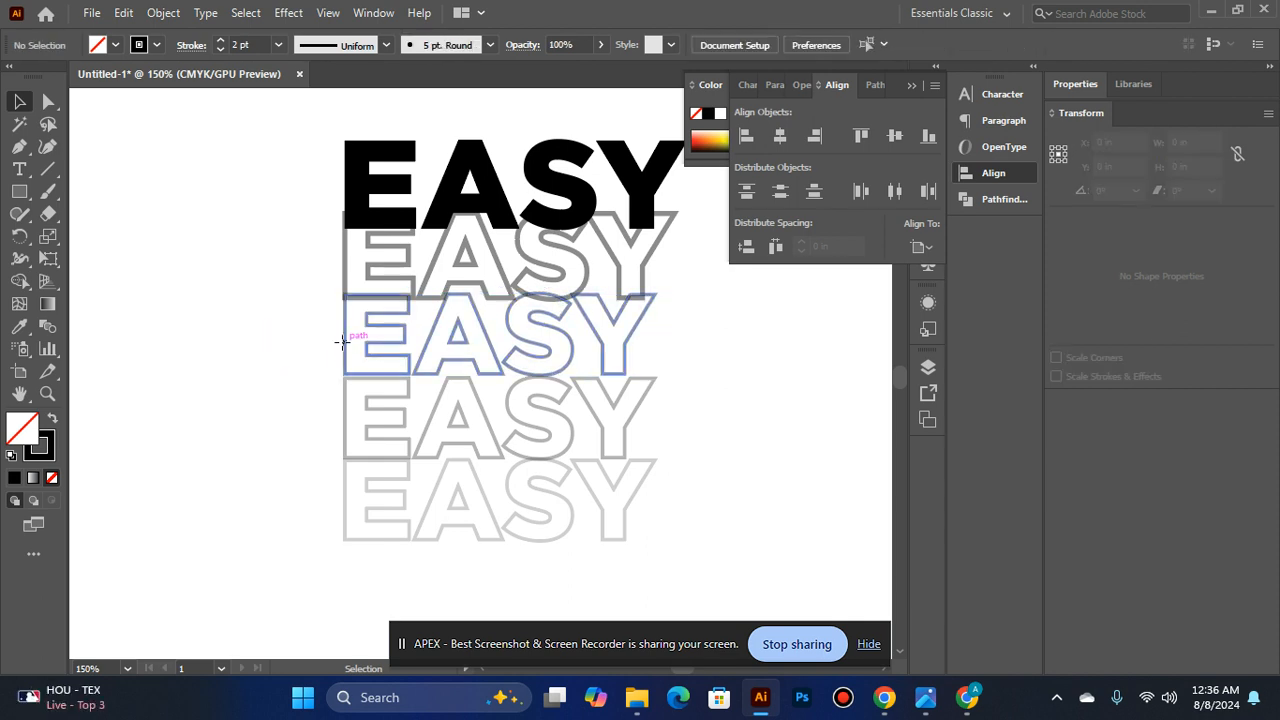
{"action": "left_click", "coordinate": [343, 348]}
{"action": "left_click", "coordinate": [254, 336]}
{"action": "left_click", "coordinate": [343, 334]}
{"action": "left_click", "coordinate": [287, 331]}
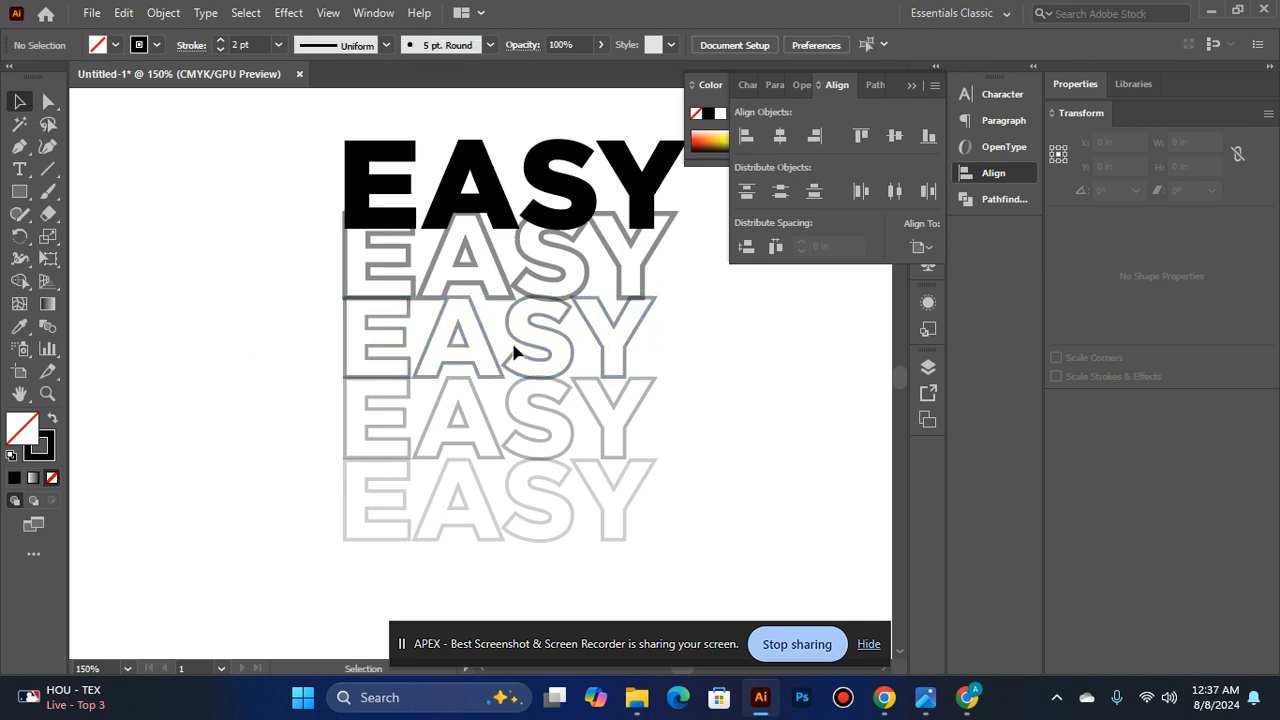
- Try moving the third EASY row up over the second row, and undo the move
{"action": "left_click_drag", "start_coordinate": [485, 344], "coordinate": [480, 295]}
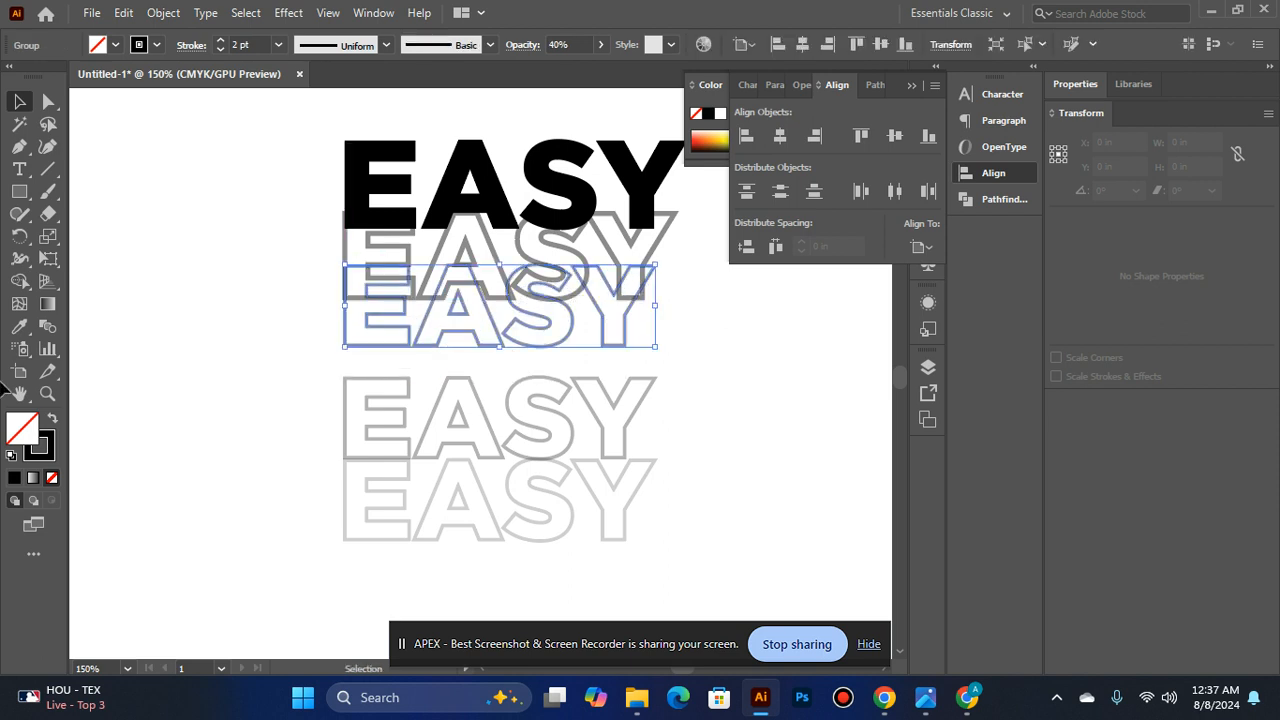
{"action": "left_click", "coordinate": [145, 303]}
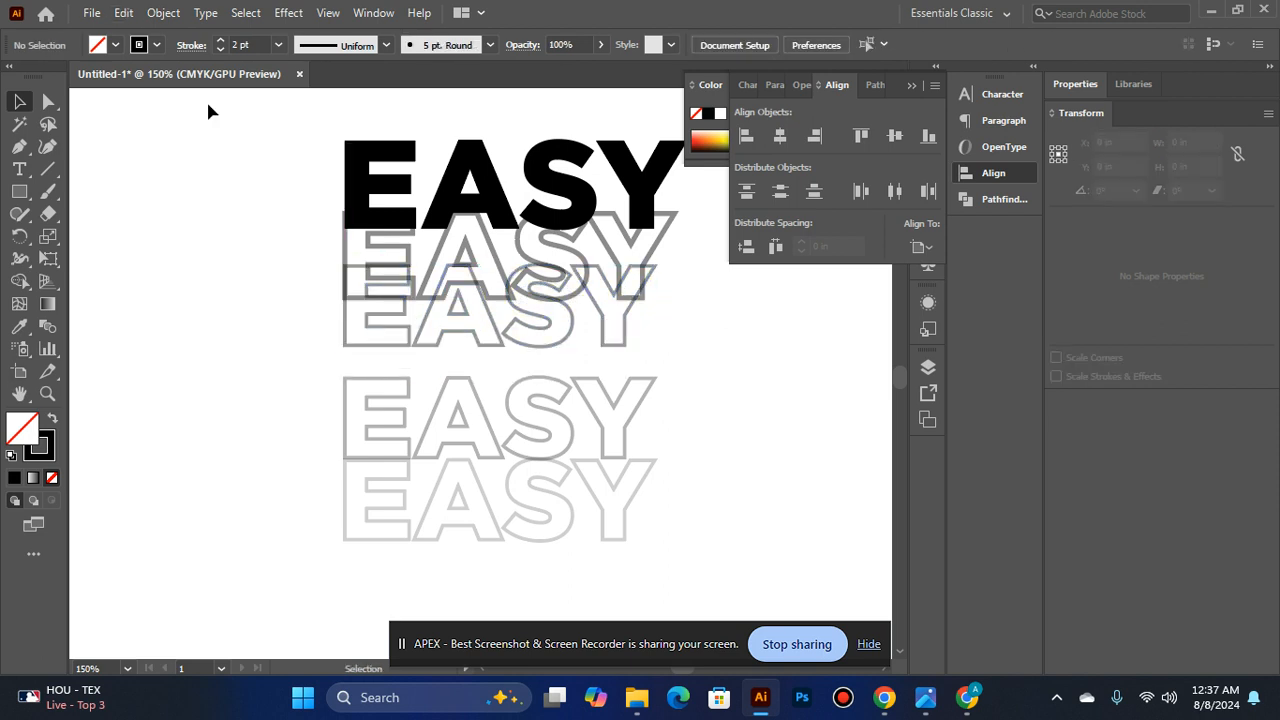
{"action": "key", "text": "ctrl+z"}
{"action": "left_click", "coordinate": [228, 244]}
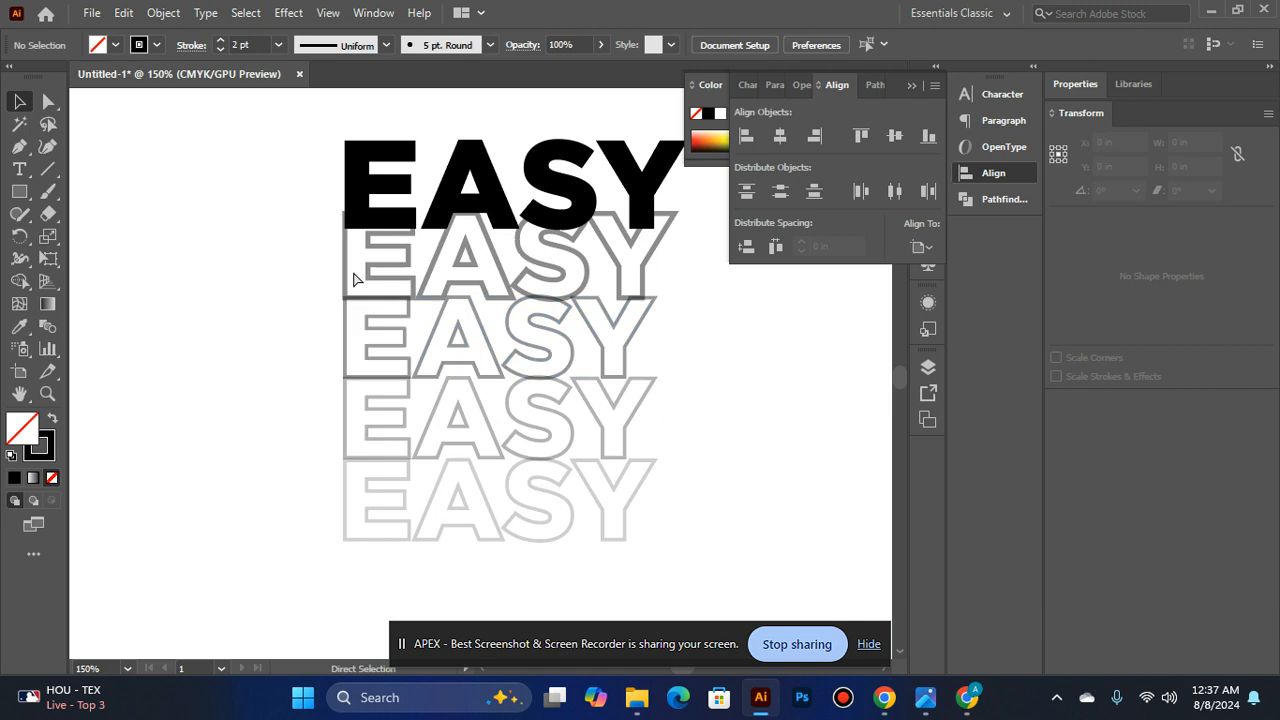
- Examine the spacing and fade of the whole EASY stack on the artboard and up close
{"action": "left_click", "coordinate": [378, 290], "text": "ctrl+alt"}
{"action": "left_click_drag", "start_coordinate": [325, 127], "coordinate": [345, 134]}
{"action": "left_click", "coordinate": [567, 330], "text": "ctrl+alt"}
{"action": "left_click", "coordinate": [482, 390], "text": "ctrl+alt"}
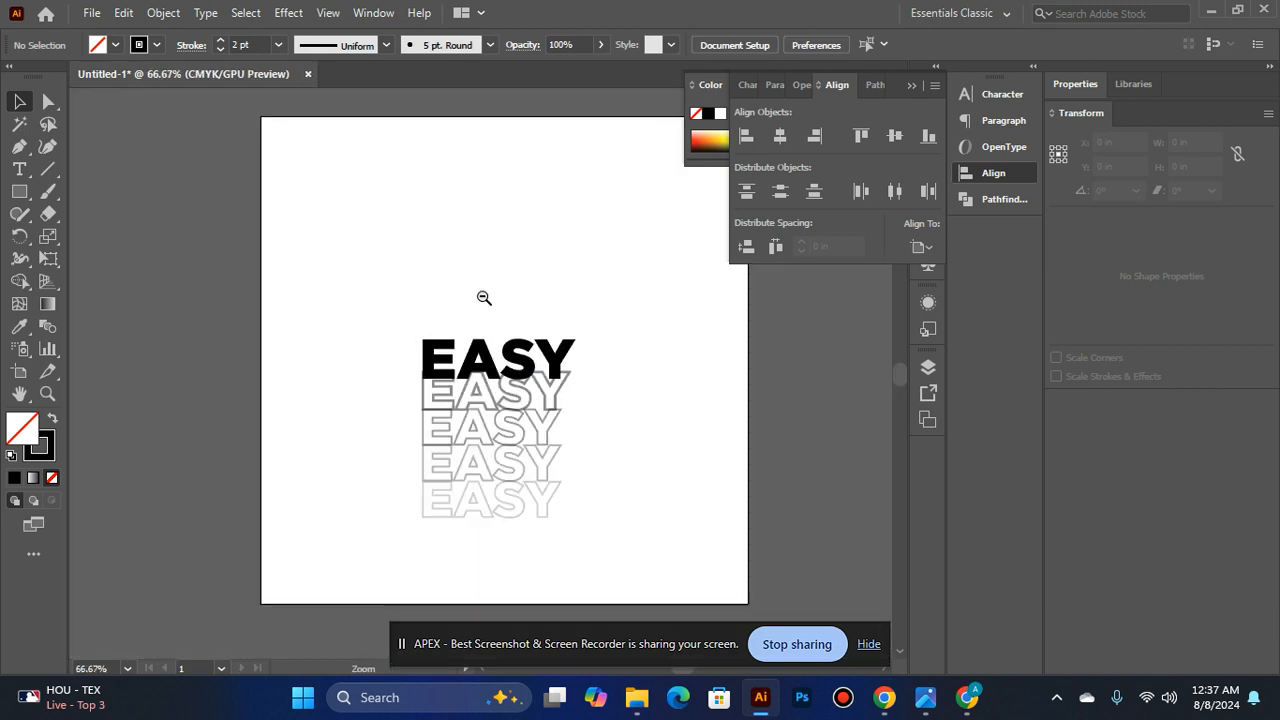
{"action": "left_click", "coordinate": [483, 246], "text": "ctrl+alt"}
{"action": "scroll", "coordinate": [483, 251], "scroll_direction": "down", "scroll_amount": 1}
{"action": "left_click", "coordinate": [490, 415], "text": "ctrl"}
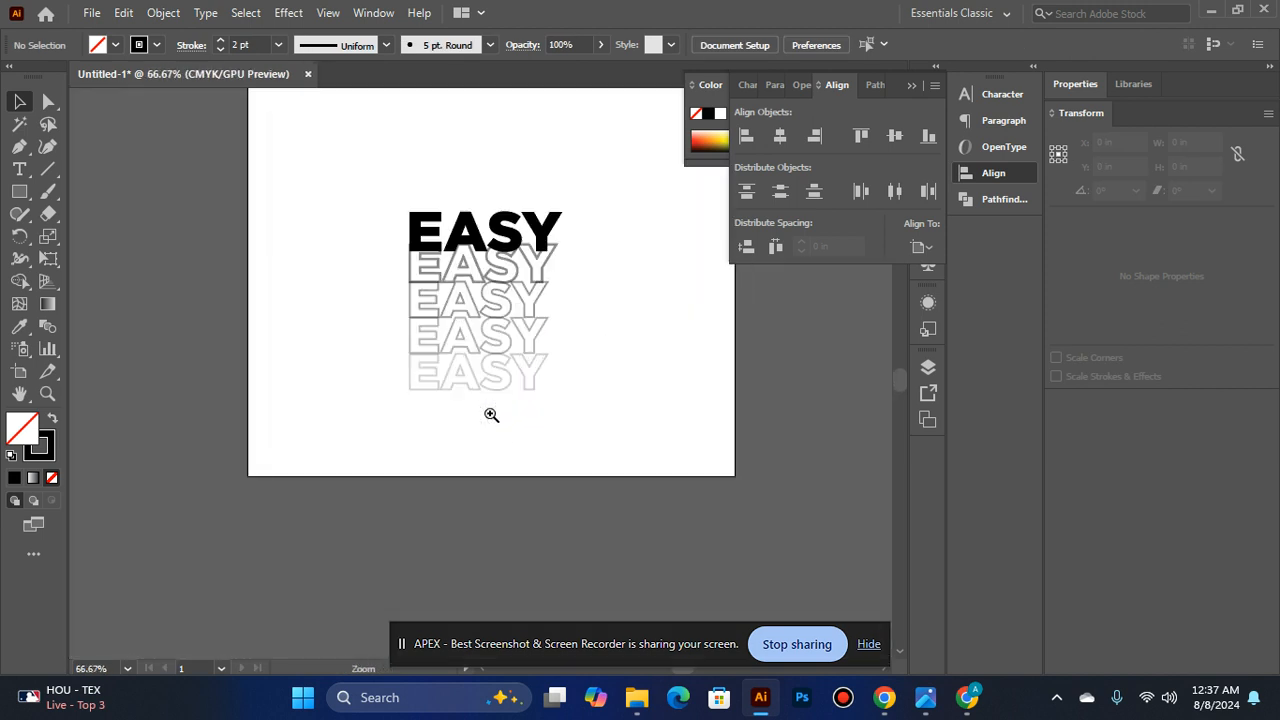
{"action": "left_click", "coordinate": [485, 398], "text": "ctrl"}
{"action": "left_click", "coordinate": [469, 269], "text": "ctrl"}
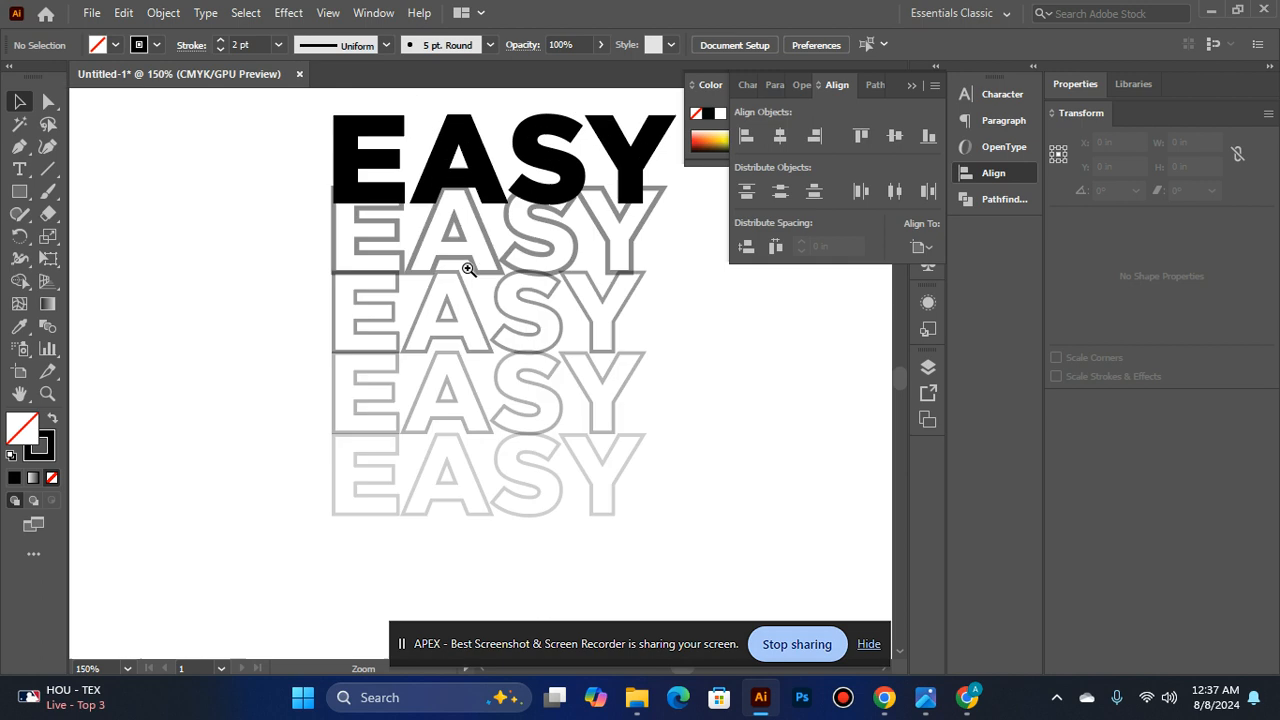
- Lower the opacity of the bottom EASY row to 23%
{"action": "left_click", "coordinate": [476, 456]}
{"action": "left_click", "coordinate": [597, 45]}
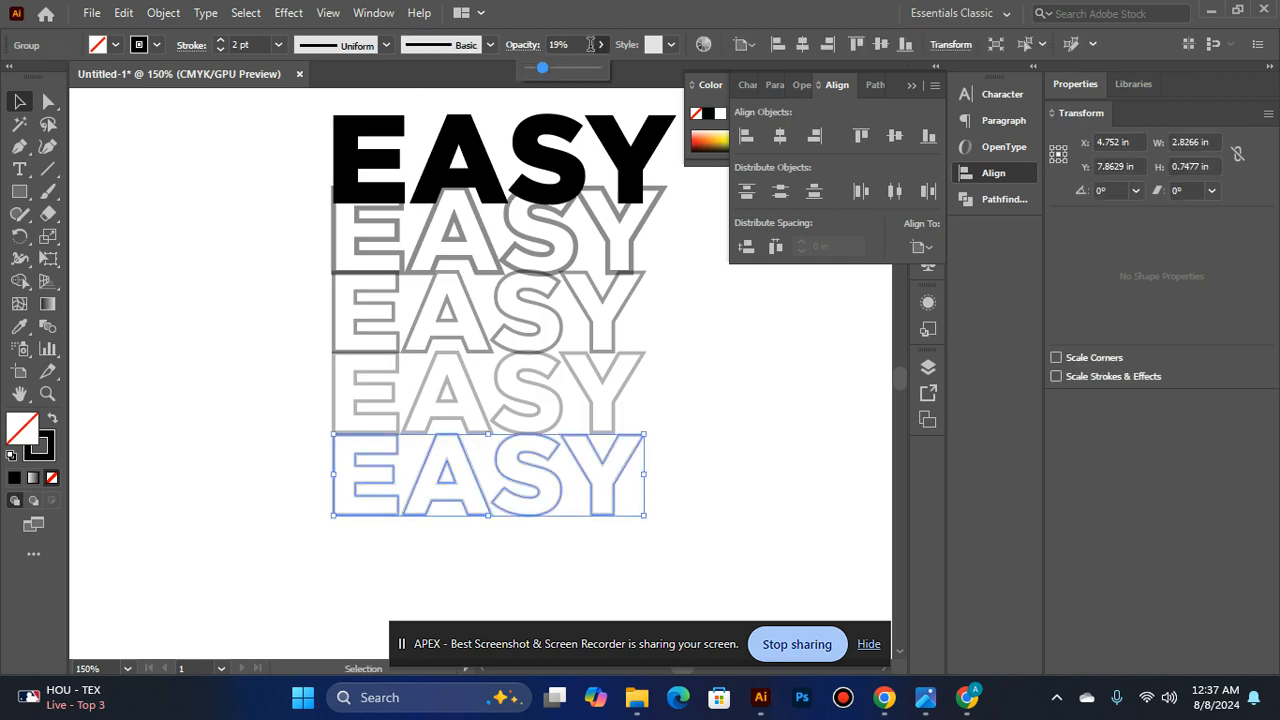
{"action": "left_click", "coordinate": [769, 407]}
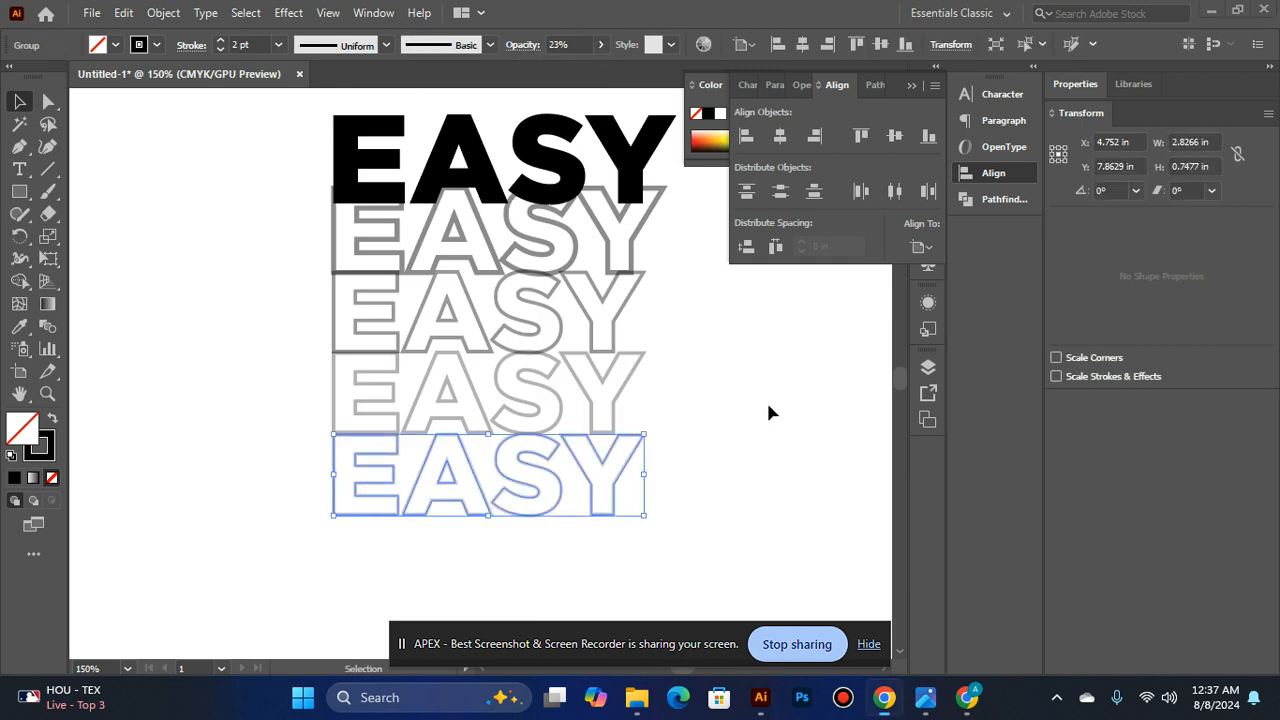
{"action": "left_click", "coordinate": [769, 407]}
- Group the solid EASY word with its four outlined copies
{"action": "left_click", "coordinate": [682, 380], "text": "ctrl+alt"}
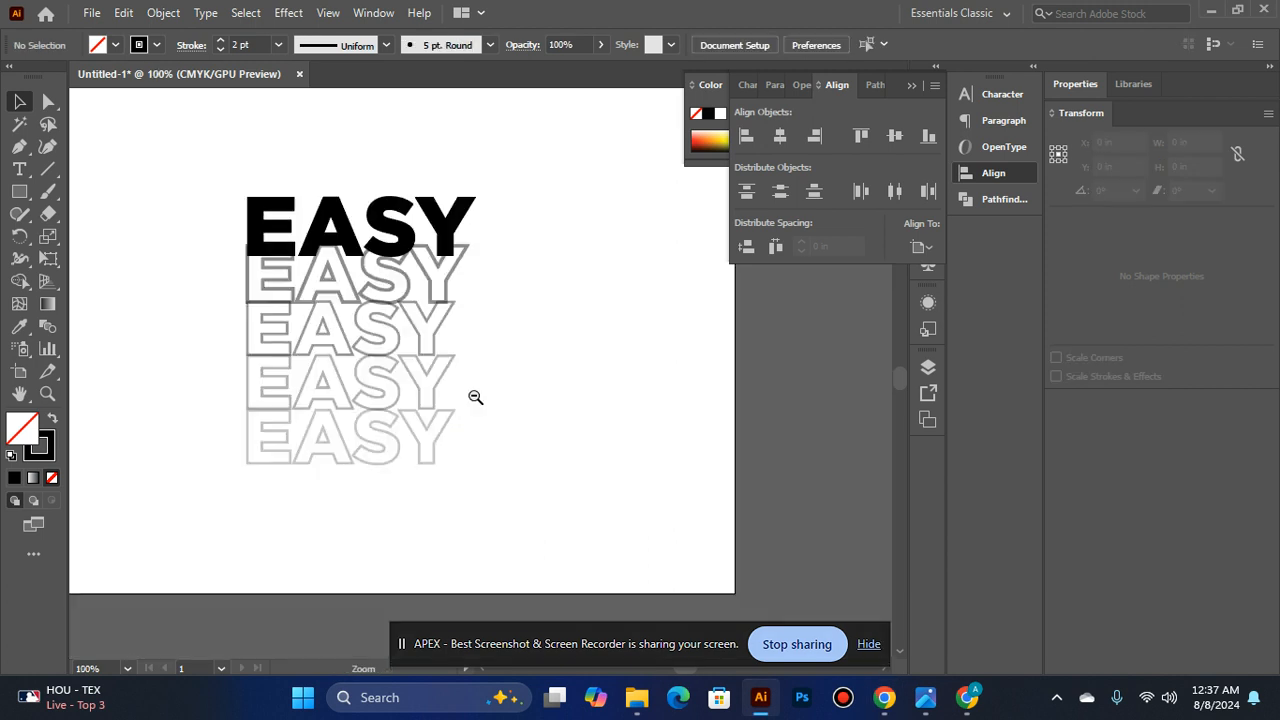
{"action": "left_click_drag", "start_coordinate": [200, 186], "coordinate": [506, 402]}
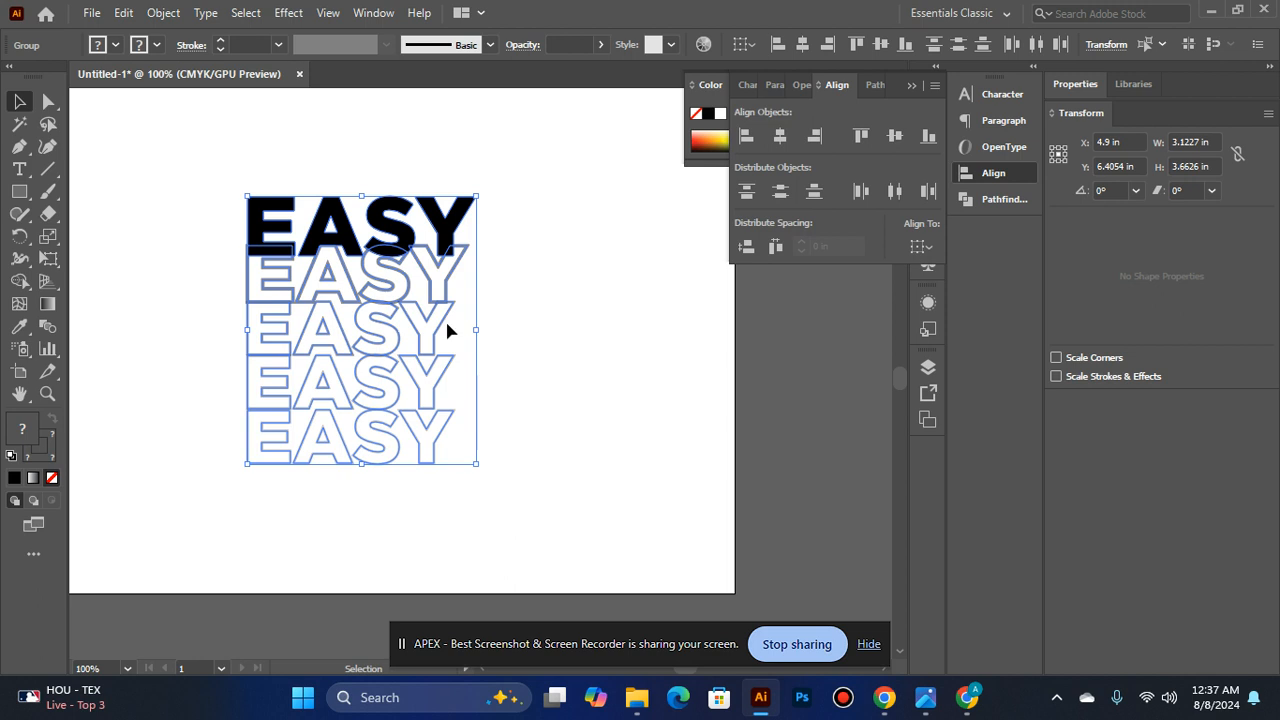
{"action": "key", "text": "ctrl+g"}
- Center the grouped EASY stack horizontally and vertically on the artboard
{"action": "scroll", "coordinate": [550, 243], "scroll_direction": "up", "scroll_amount": 1}
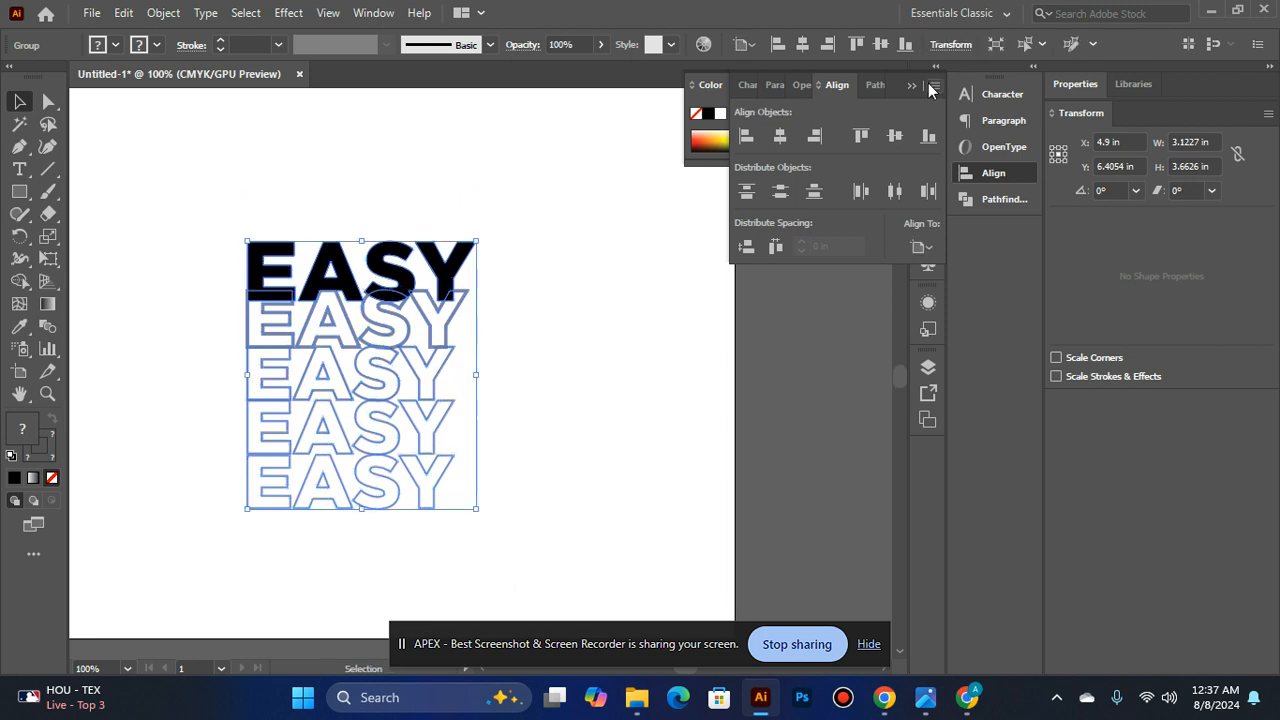
{"action": "left_click", "coordinate": [782, 137]}
{"action": "left_click", "coordinate": [895, 136]}
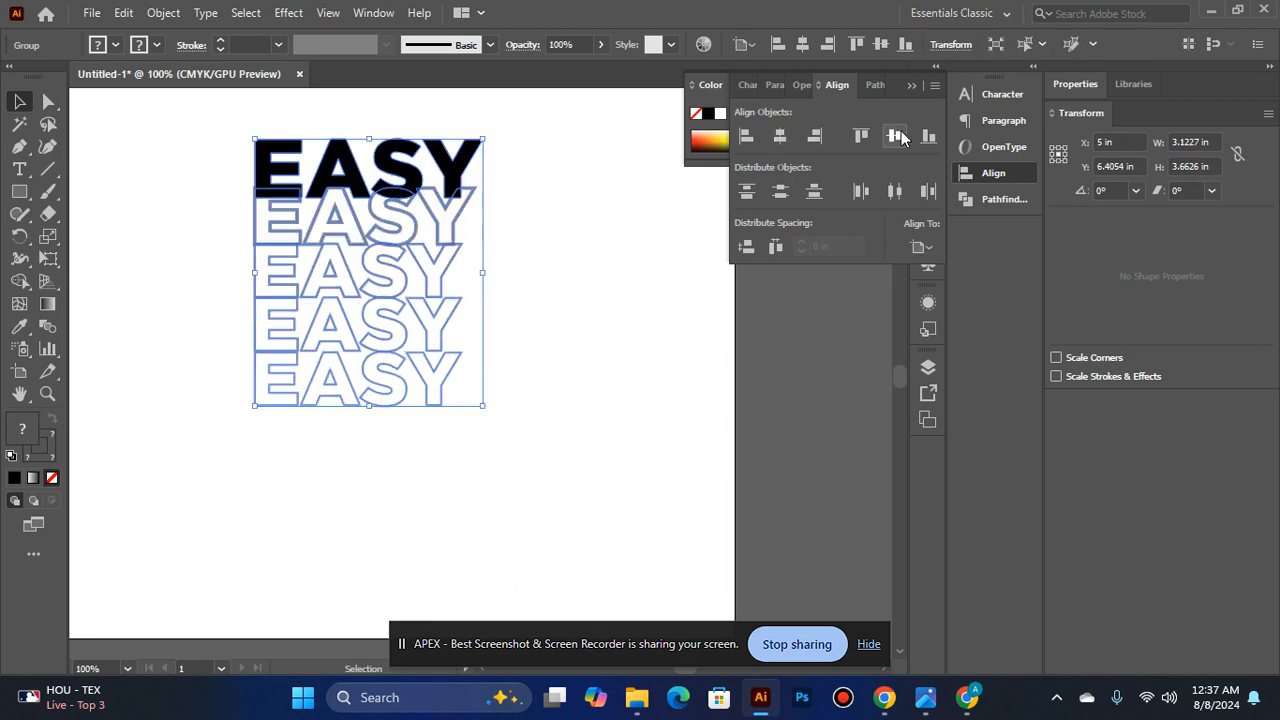
{"action": "key", "text": "a"}
{"action": "key", "text": "ctrl+0"}
{"action": "key", "text": "v"}
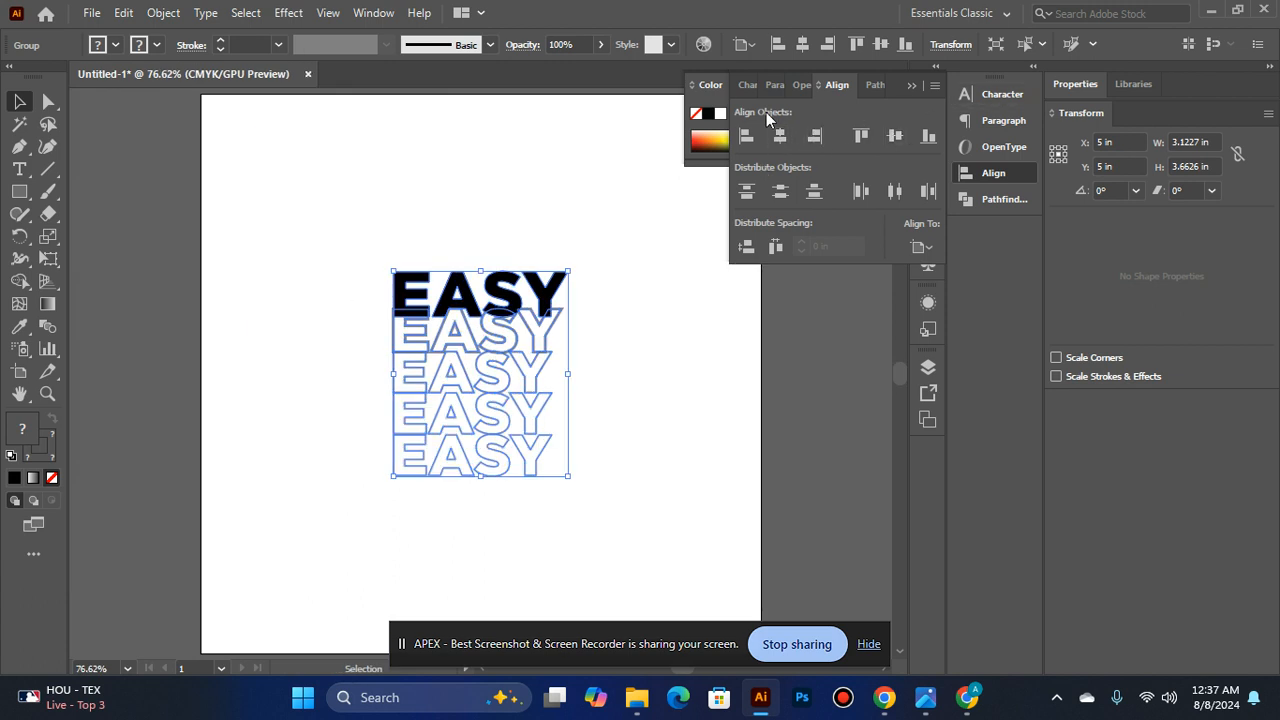
- Separate the floating Color panel from the other panels, collapse it and close it
{"action": "left_click_drag", "start_coordinate": [720, 87], "coordinate": [669, 86]}
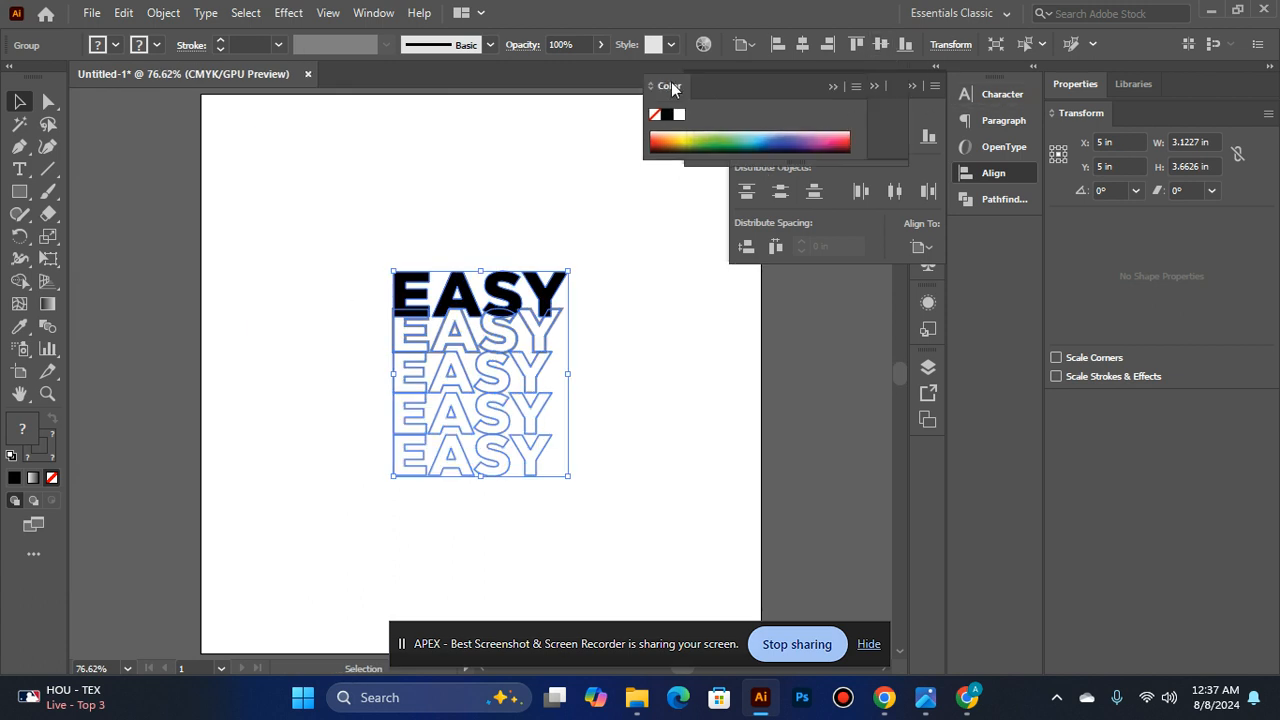
{"action": "left_click", "coordinate": [842, 69]}
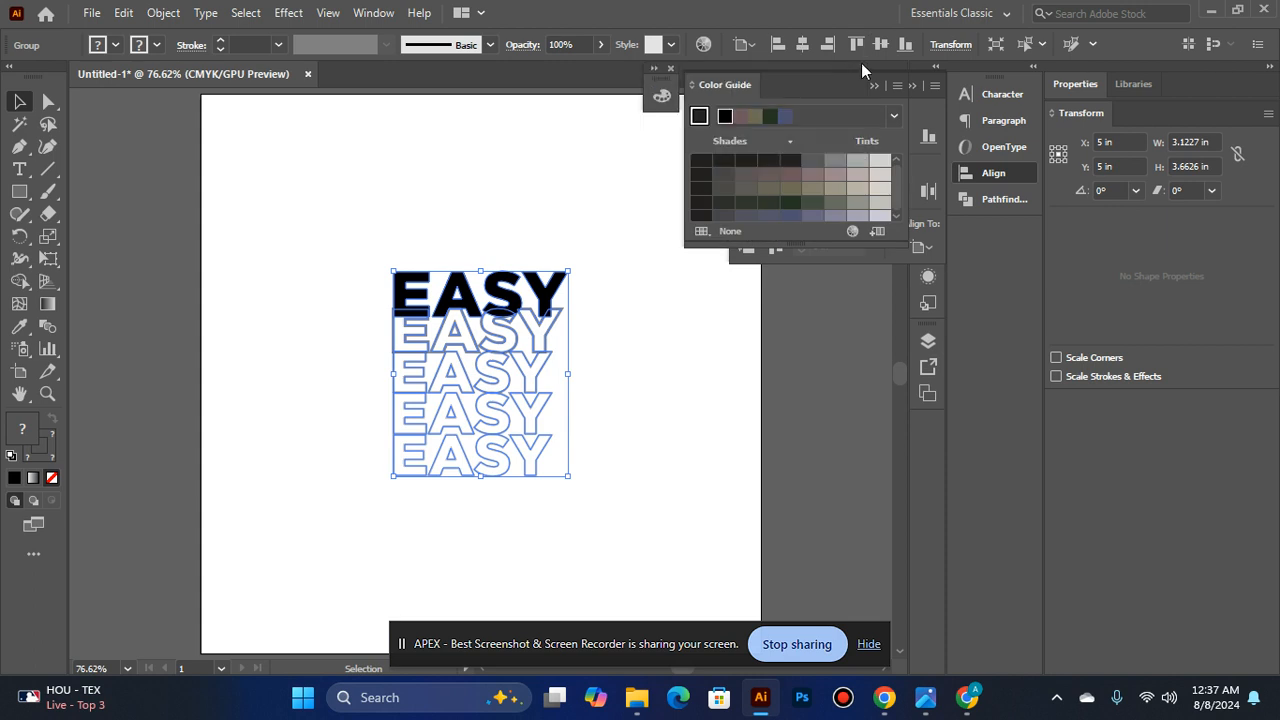
{"action": "left_click", "coordinate": [670, 68]}
- Scale the grouped EASY stack up from its center to about 4.92 in wide and 5.77 in high
{"action": "left_click_drag", "start_coordinate": [568, 271], "coordinate": [640, 214]}
{"action": "left_click", "coordinate": [706, 380]}
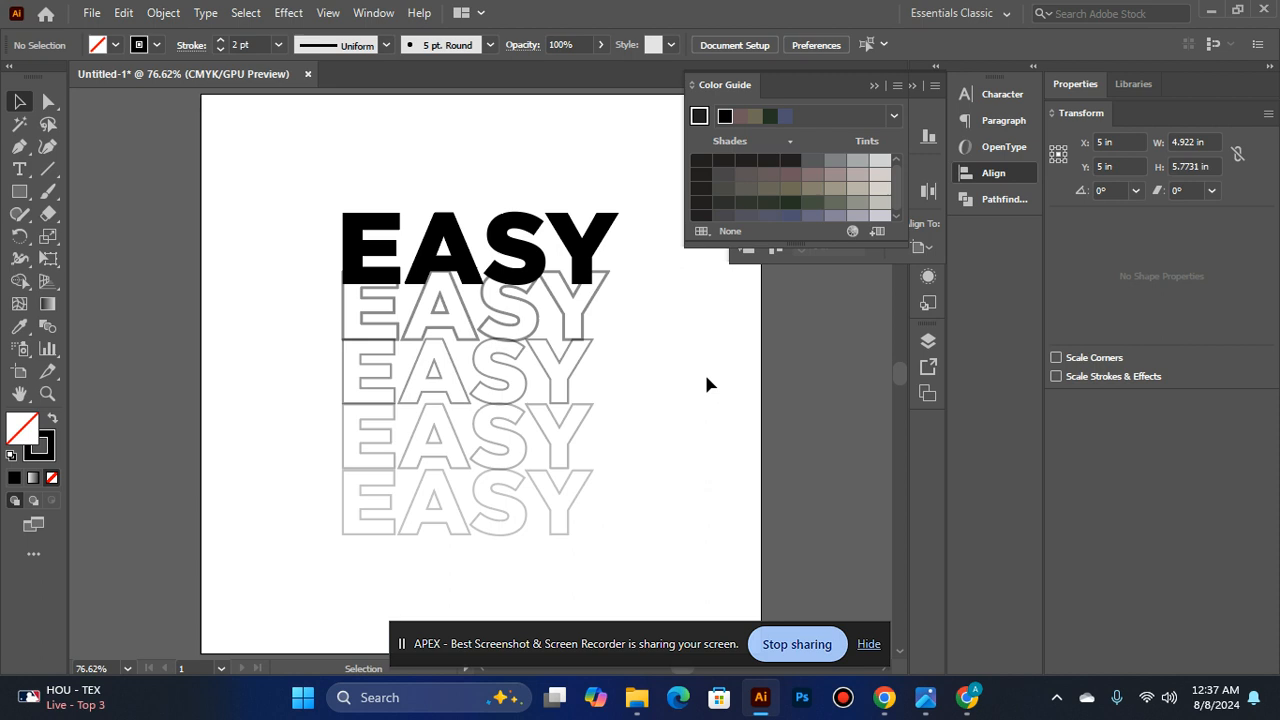
{"action": "left_click", "coordinate": [490, 383]}
{"action": "left_click", "coordinate": [645, 462]}
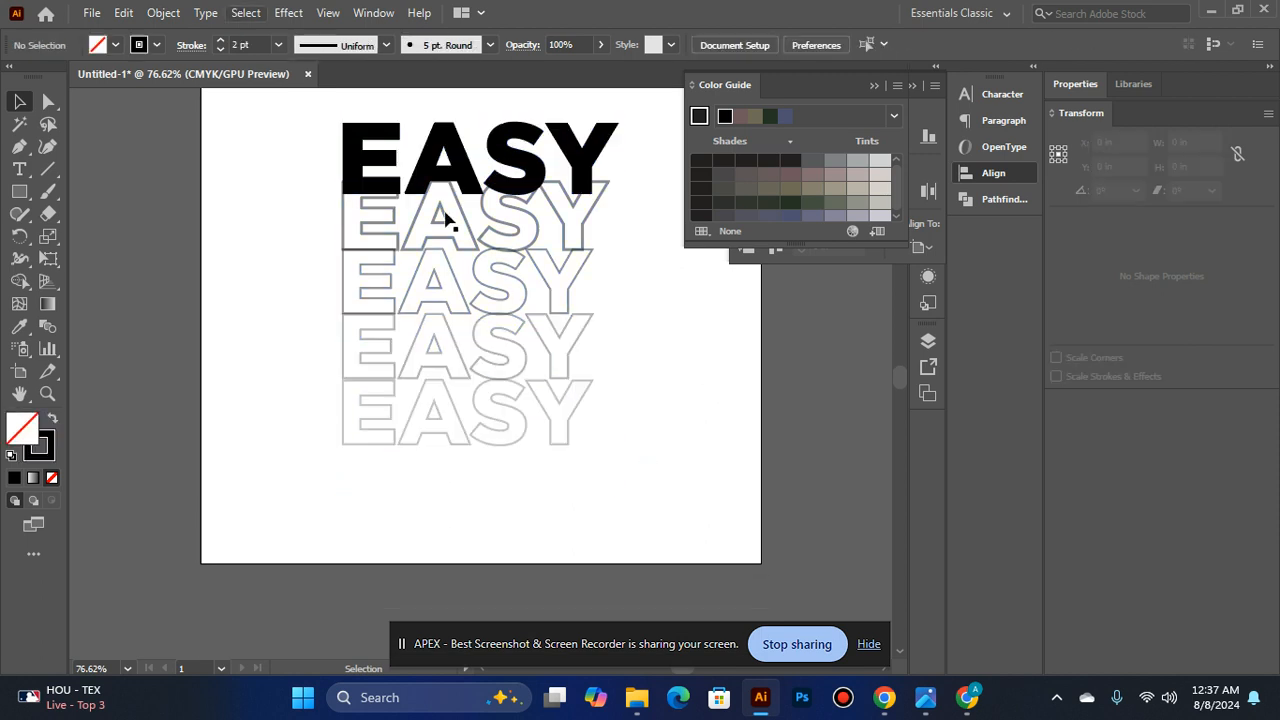
- Ungroup the EASY stack so that each word can be selected separately
{"action": "left_click", "coordinate": [434, 406]}
{"action": "right_click", "coordinate": [434, 406]}
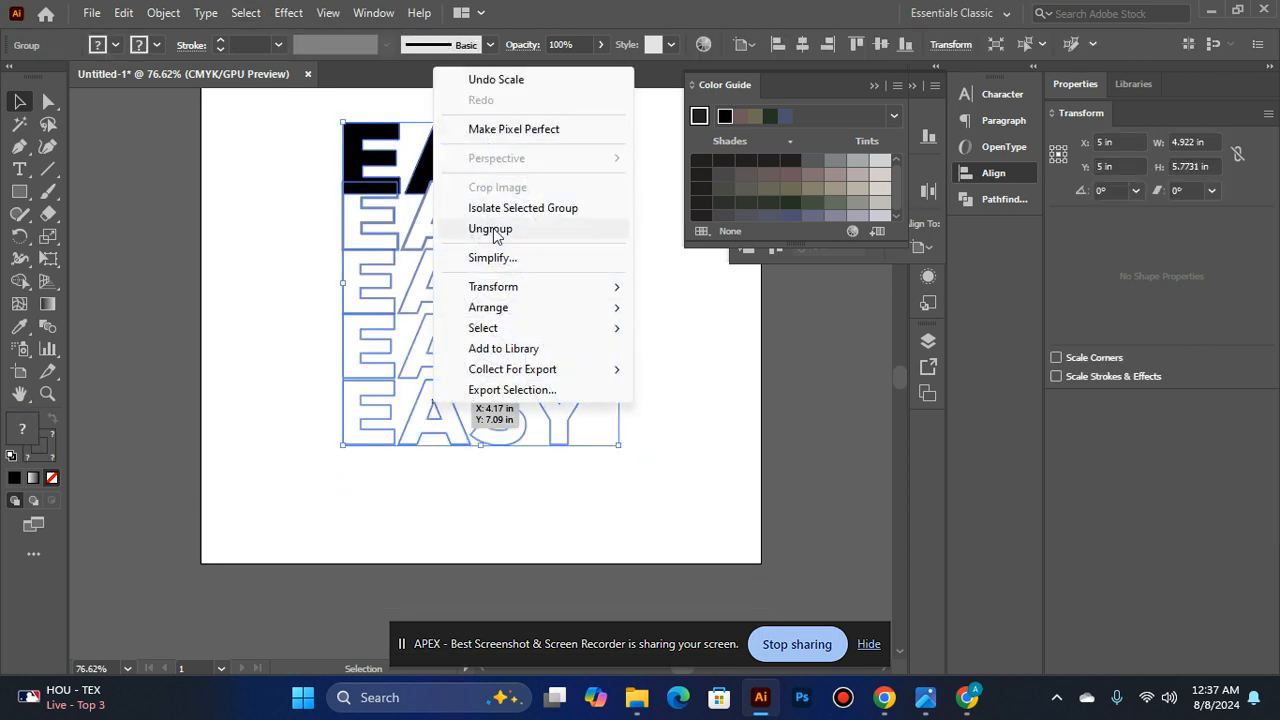
{"action": "left_click", "coordinate": [540, 228]}
{"action": "left_click", "coordinate": [631, 289]}
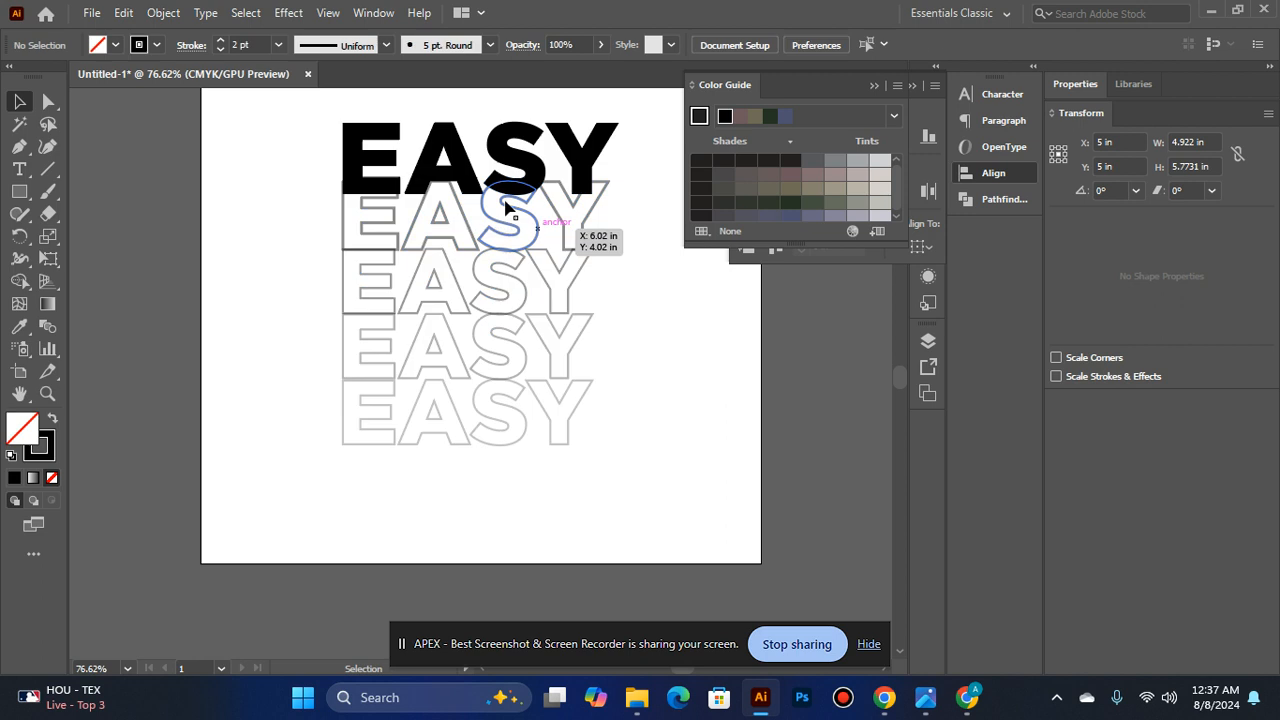
- Copy the two lowest outlined EASY words and paste the copies in front of the originals
{"action": "left_click", "coordinate": [423, 278]}
{"action": "left_click", "coordinate": [425, 335], "text": "shift"}
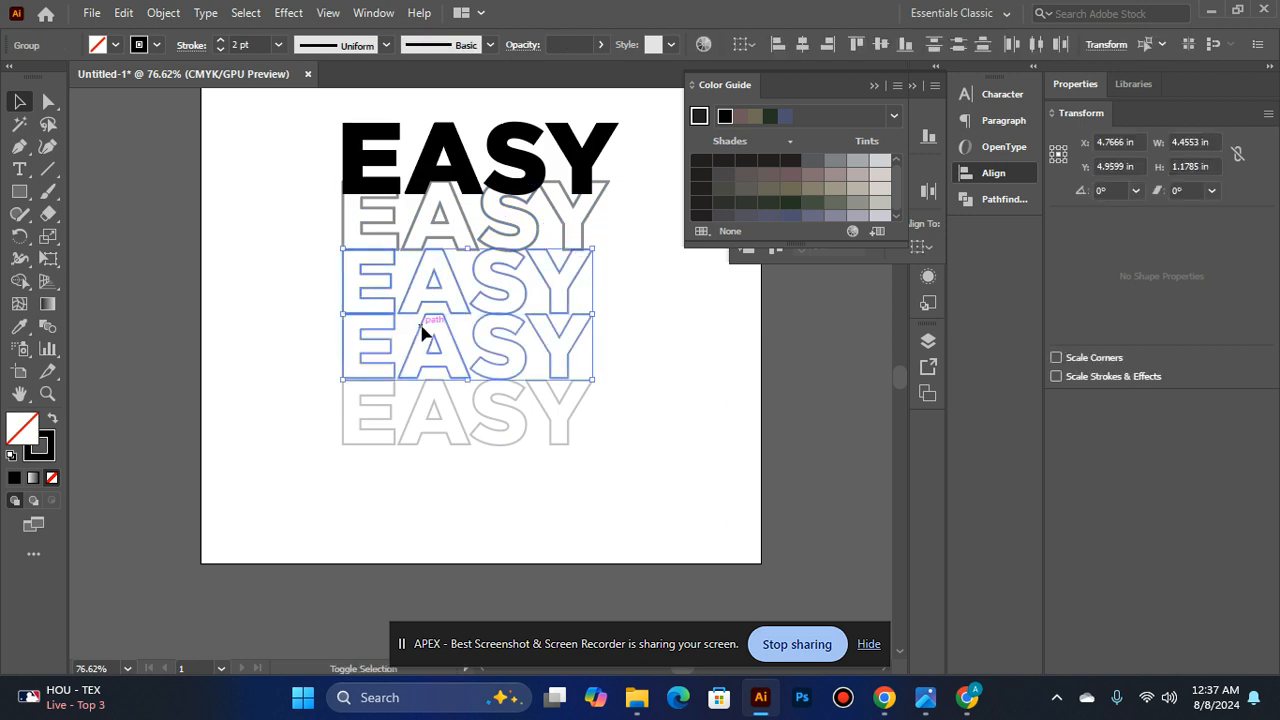
{"action": "left_click", "coordinate": [404, 518]}
{"action": "left_click", "coordinate": [414, 363]}
{"action": "left_click", "coordinate": [414, 423], "text": "shift"}
{"action": "right_click", "coordinate": [414, 423]}
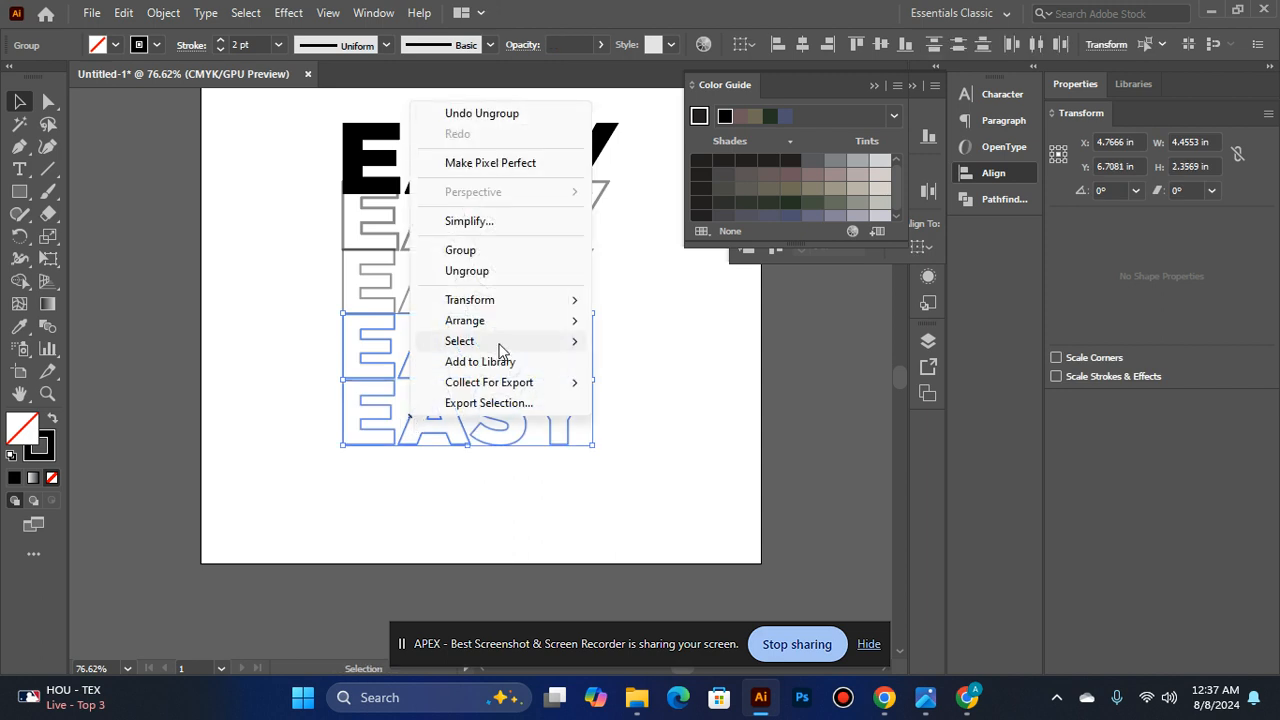
{"action": "left_click", "coordinate": [131, 12]}
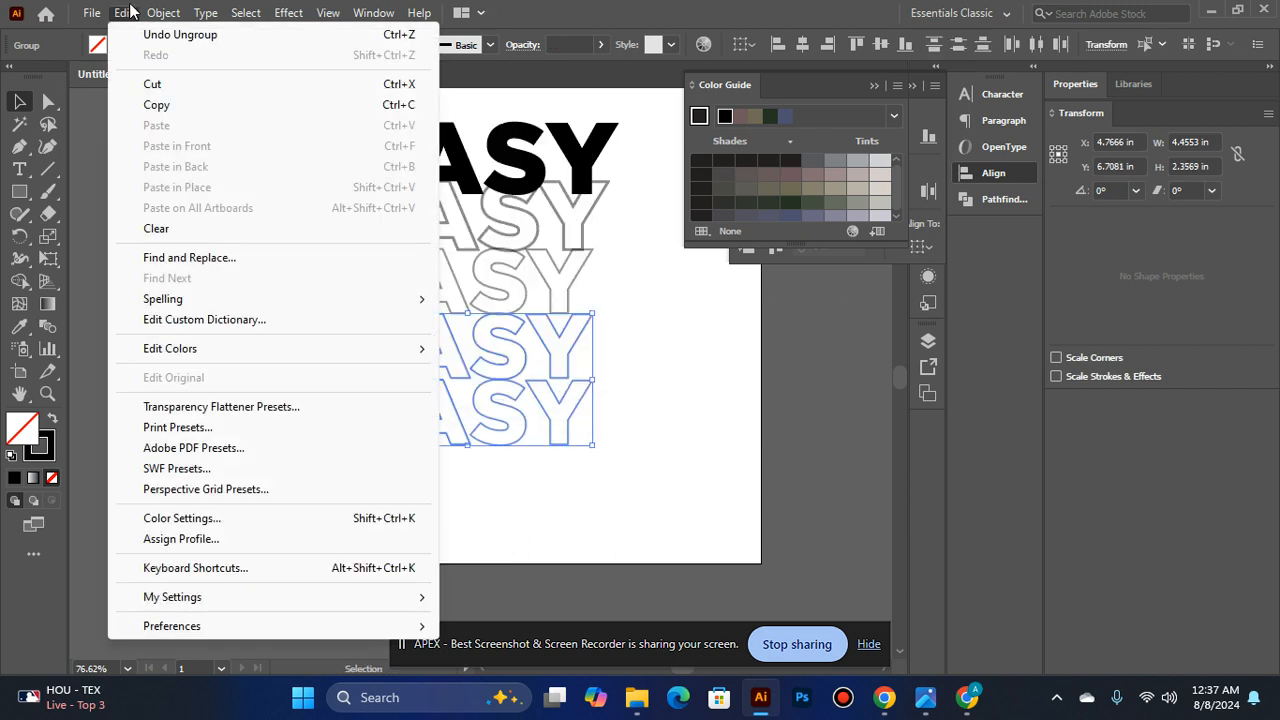
{"action": "left_click", "coordinate": [152, 105]}
{"action": "left_click", "coordinate": [124, 12]}
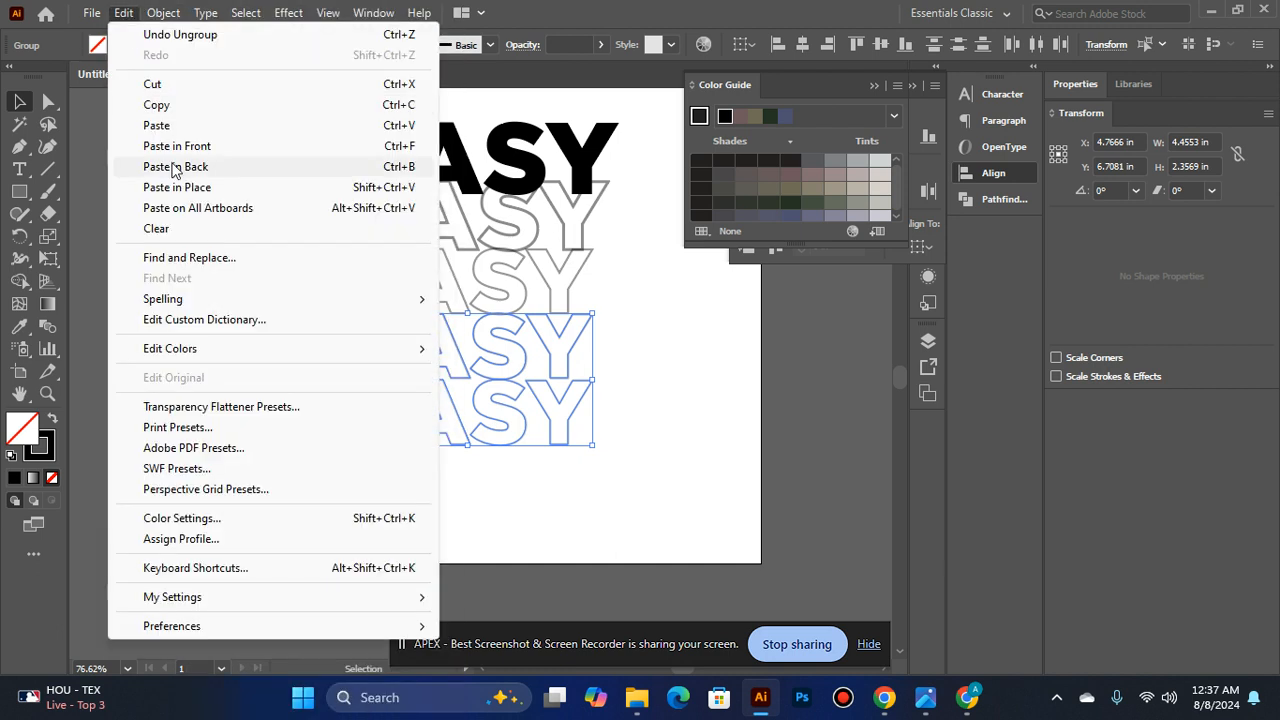
{"action": "left_click", "coordinate": [185, 150]}
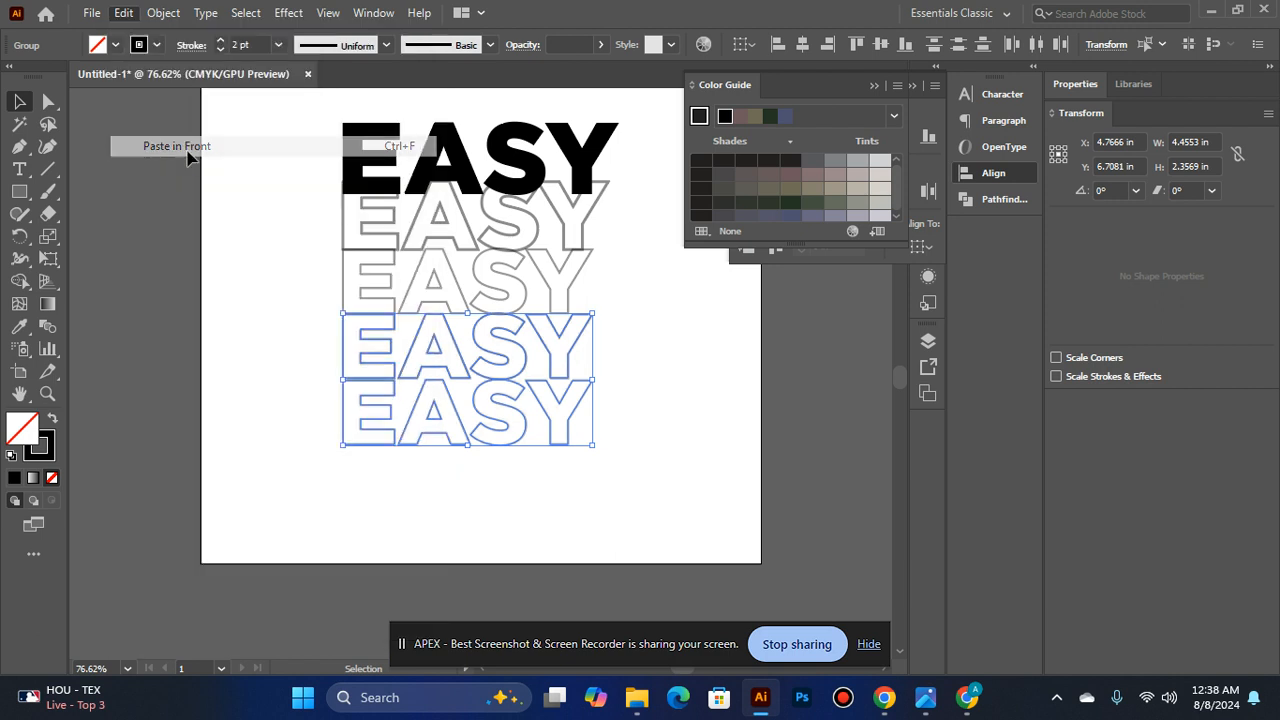
{"action": "right_click", "coordinate": [415, 381]}
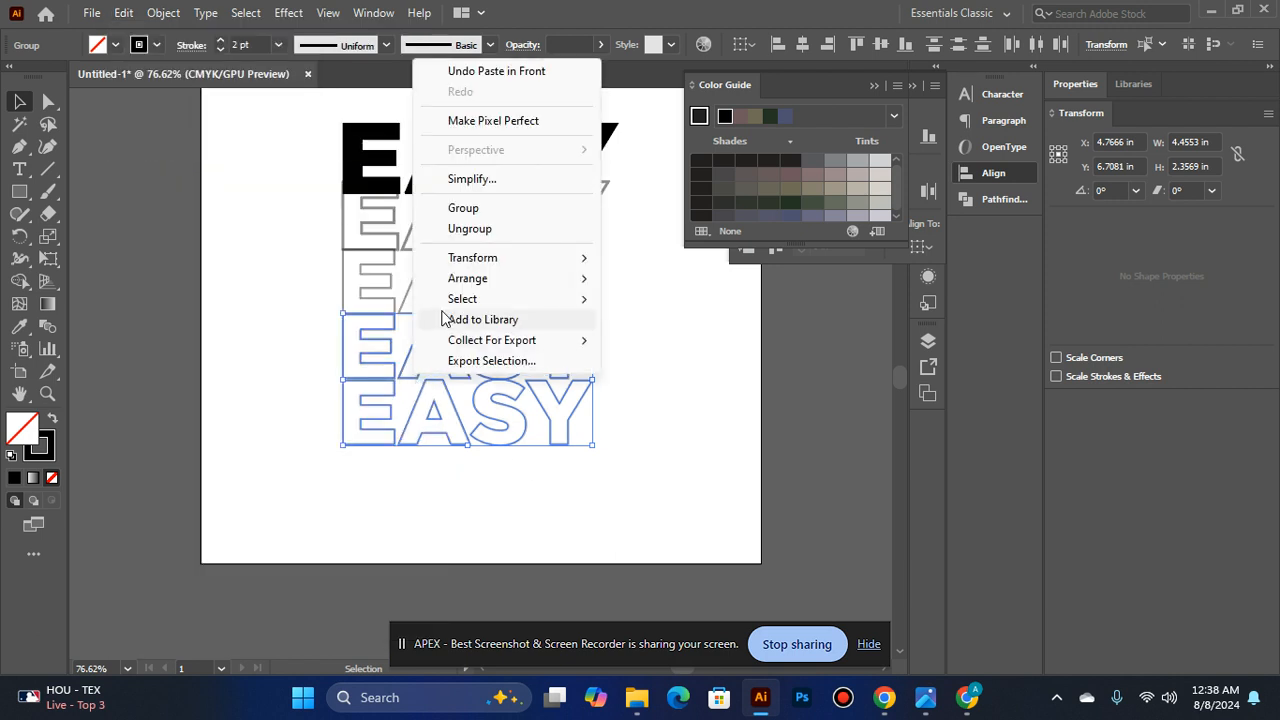
{"action": "mouse_move", "coordinate": [485, 286]}
{"action": "mouse_move", "coordinate": [520, 258]}
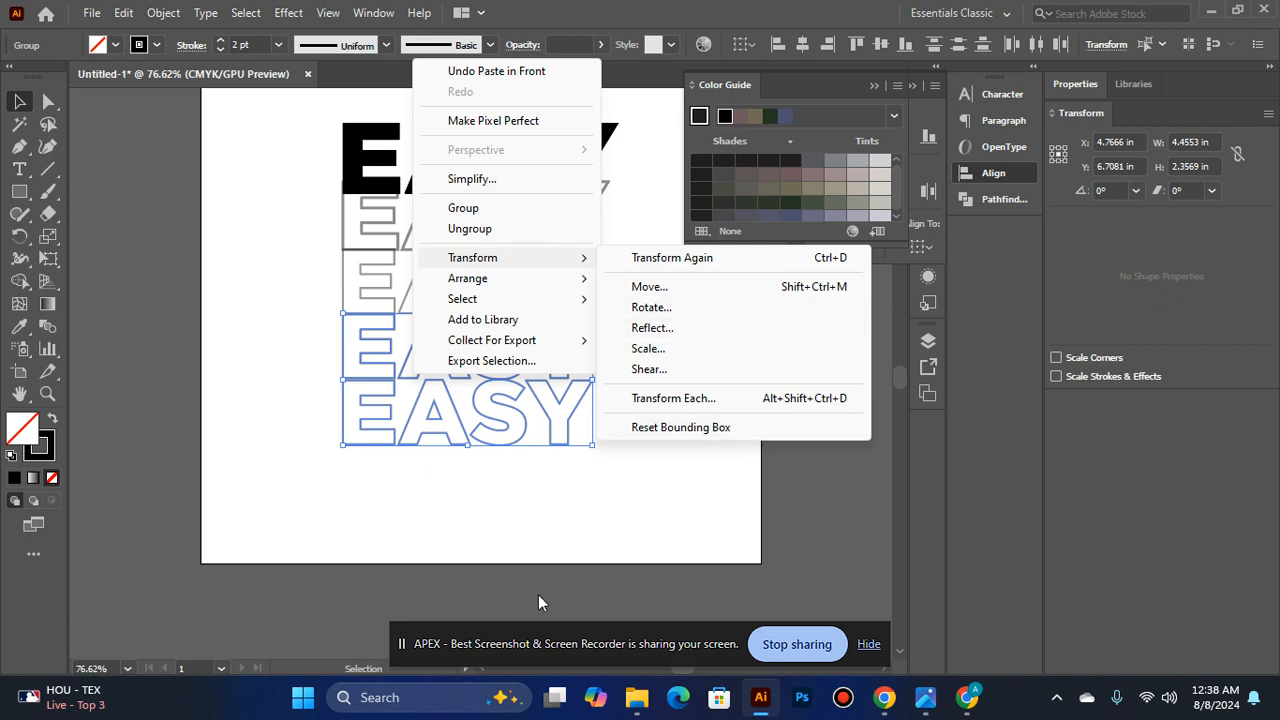
{"action": "left_click", "coordinate": [528, 512]}
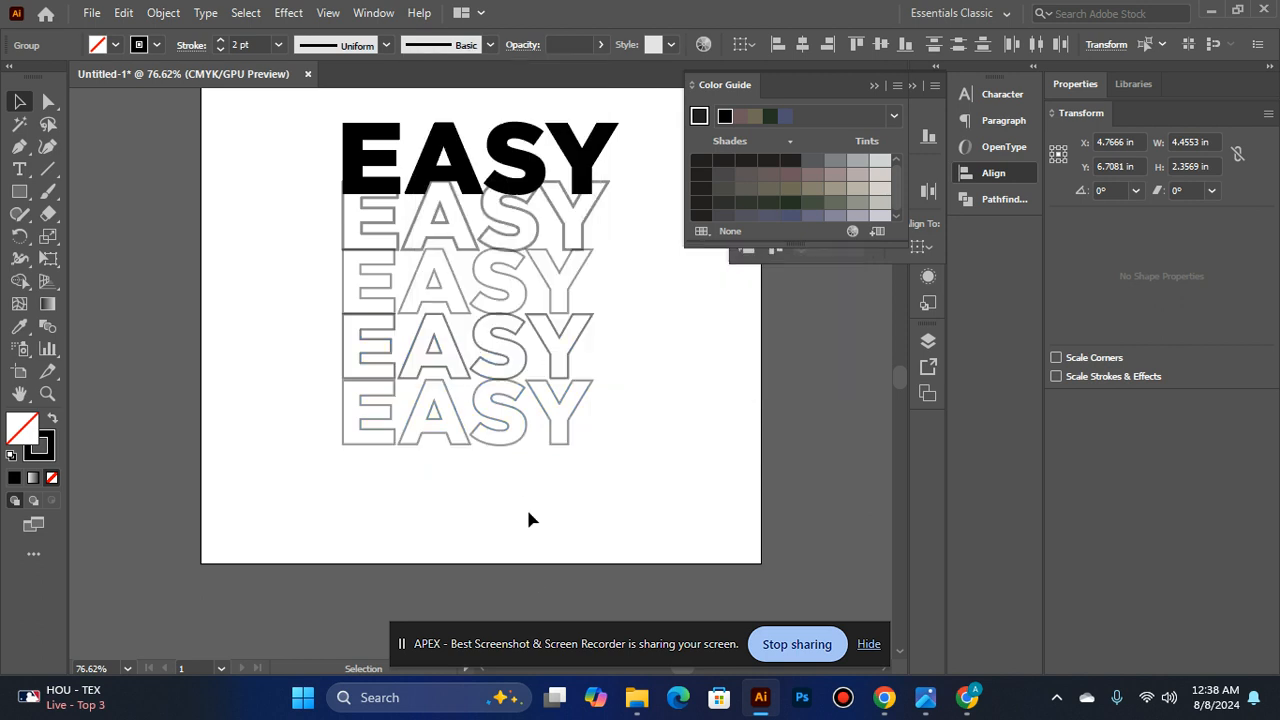
- Ungroup the EASY stack into the solid word and its outlined copies, and clear the selection
{"action": "left_click", "coordinate": [510, 400]}
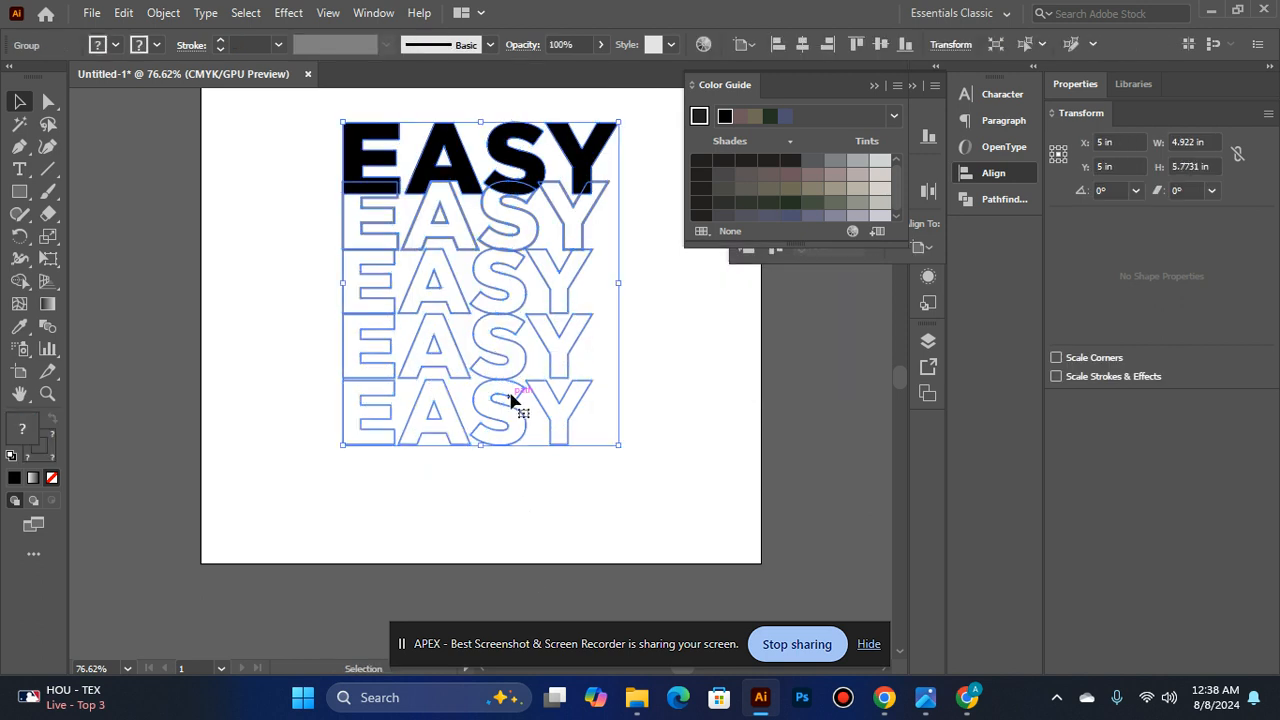
{"action": "right_click", "coordinate": [510, 400]}
{"action": "left_click", "coordinate": [586, 223]}
{"action": "left_click", "coordinate": [616, 382]}
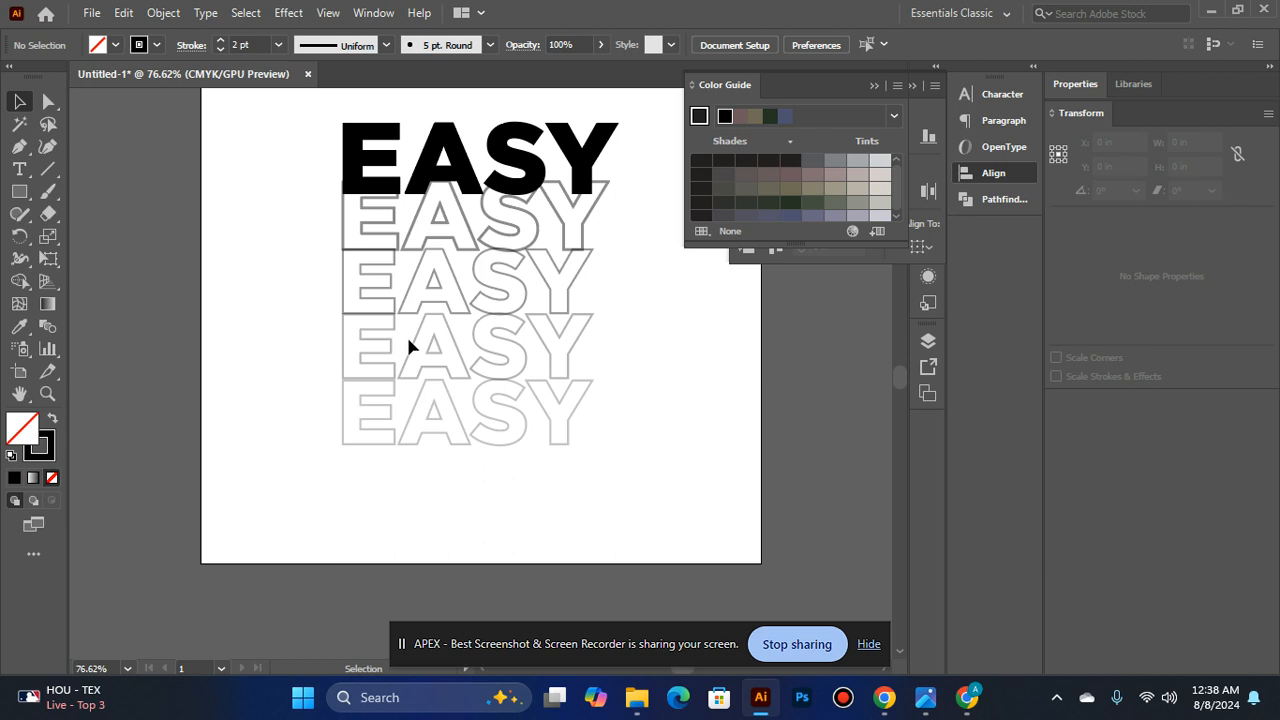
- Copy the third and fourth outlined EASY words together and paste them in front at the same position
{"action": "left_click", "coordinate": [408, 345]}
{"action": "left_click", "coordinate": [413, 418], "text": "shift"}
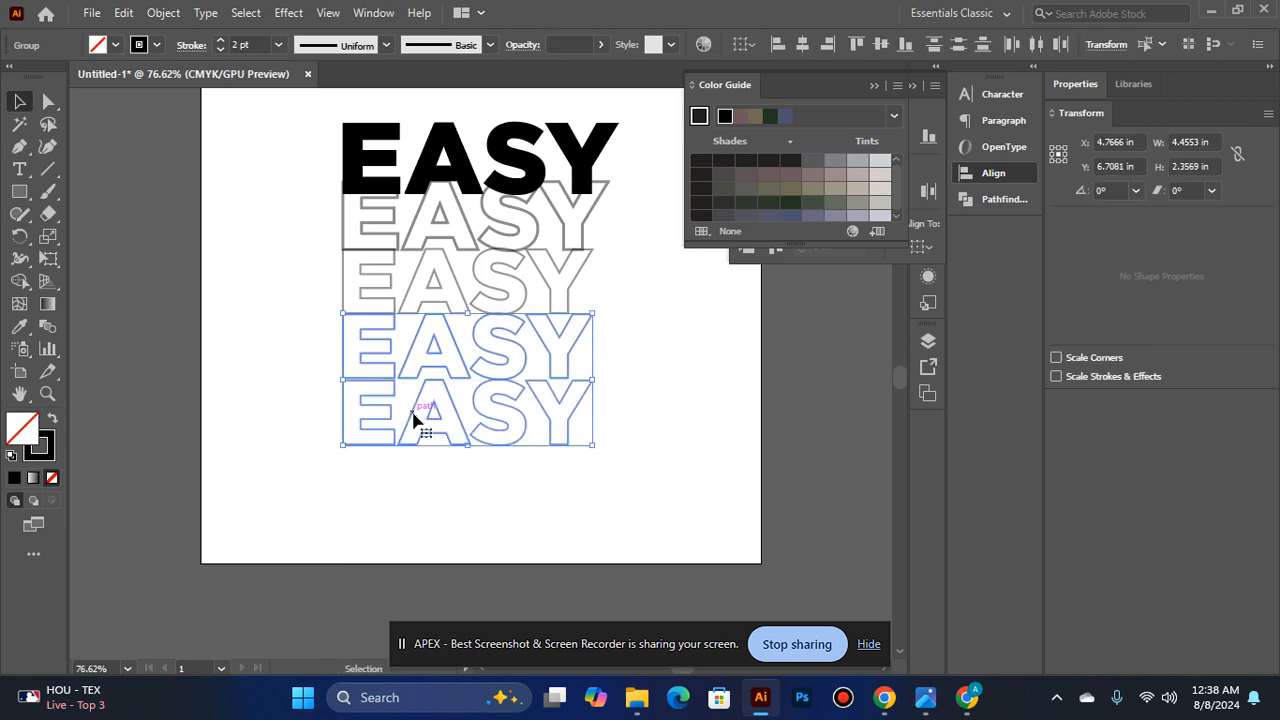
{"action": "left_click", "coordinate": [123, 12]}
{"action": "left_click", "coordinate": [157, 105]}
{"action": "left_click", "coordinate": [123, 12]}
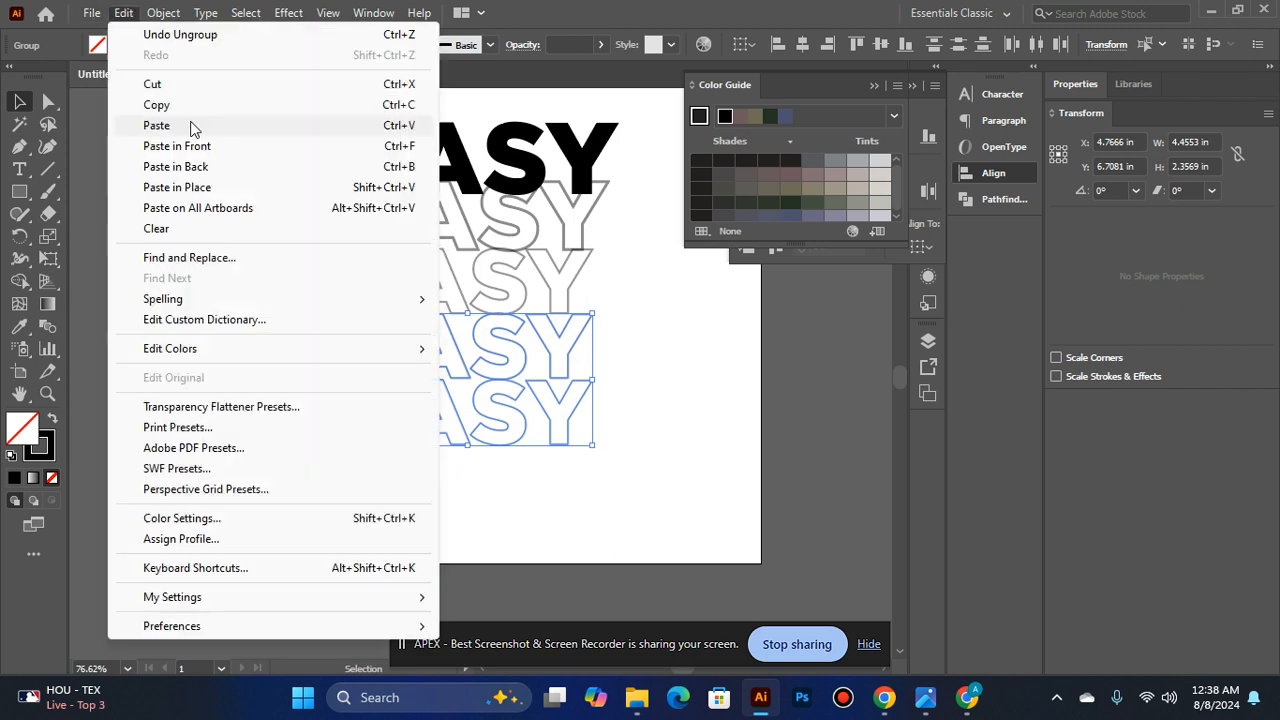
{"action": "left_click", "coordinate": [190, 146]}
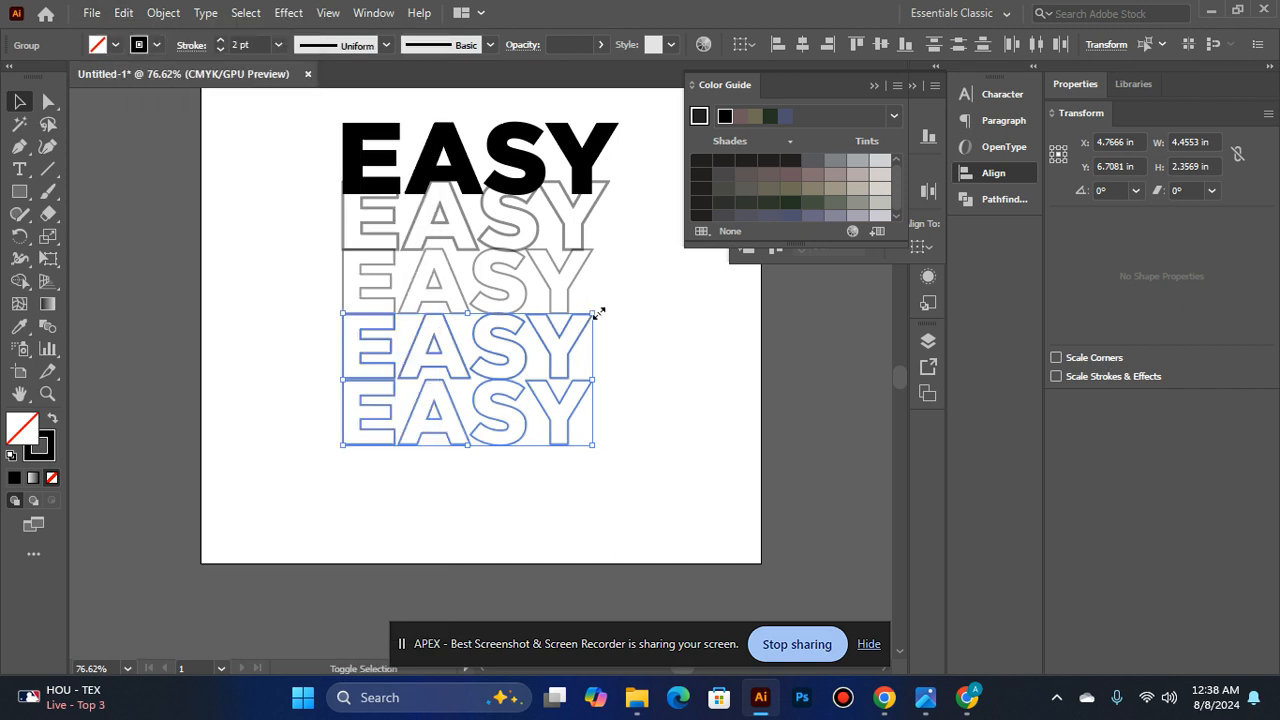
- Try to rotate the two pasted EASY outlines 180° in place over the originals
{"action": "left_click_drag", "start_coordinate": [600, 310], "coordinate": [211, 423]}
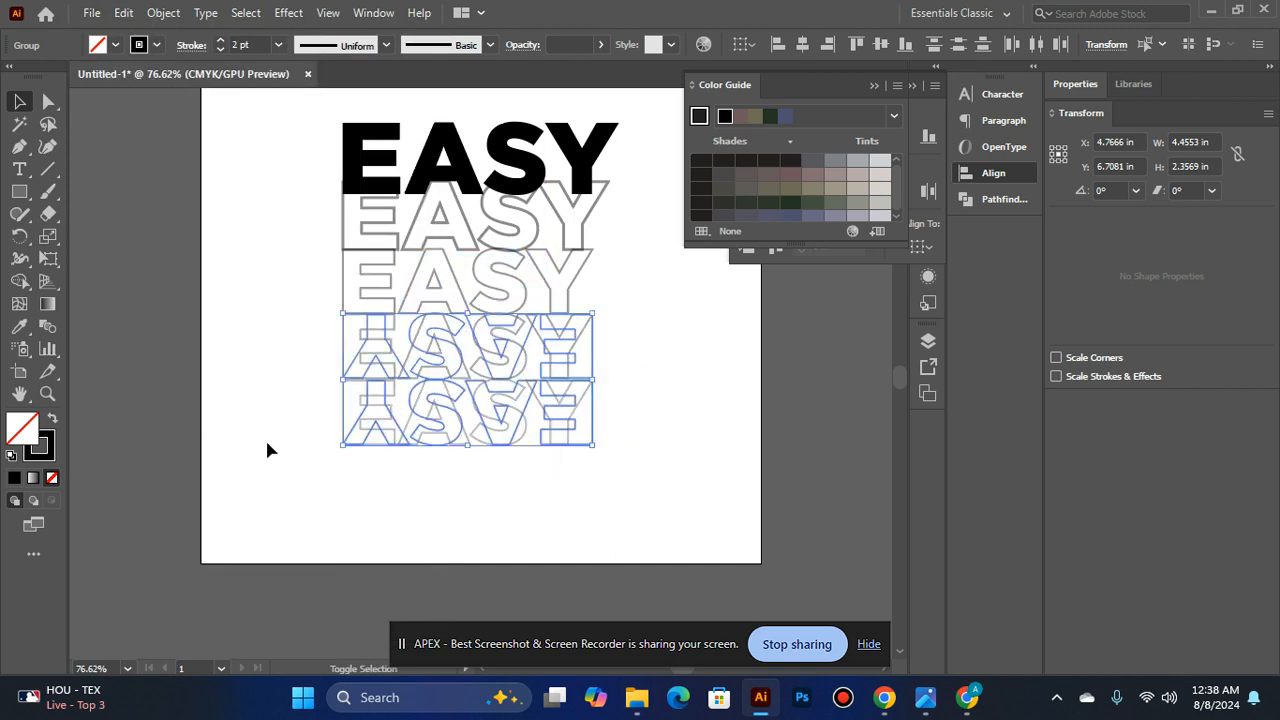
{"action": "left_click", "coordinate": [422, 512]}
{"action": "left_click", "coordinate": [437, 445], "text": "ctrl"}
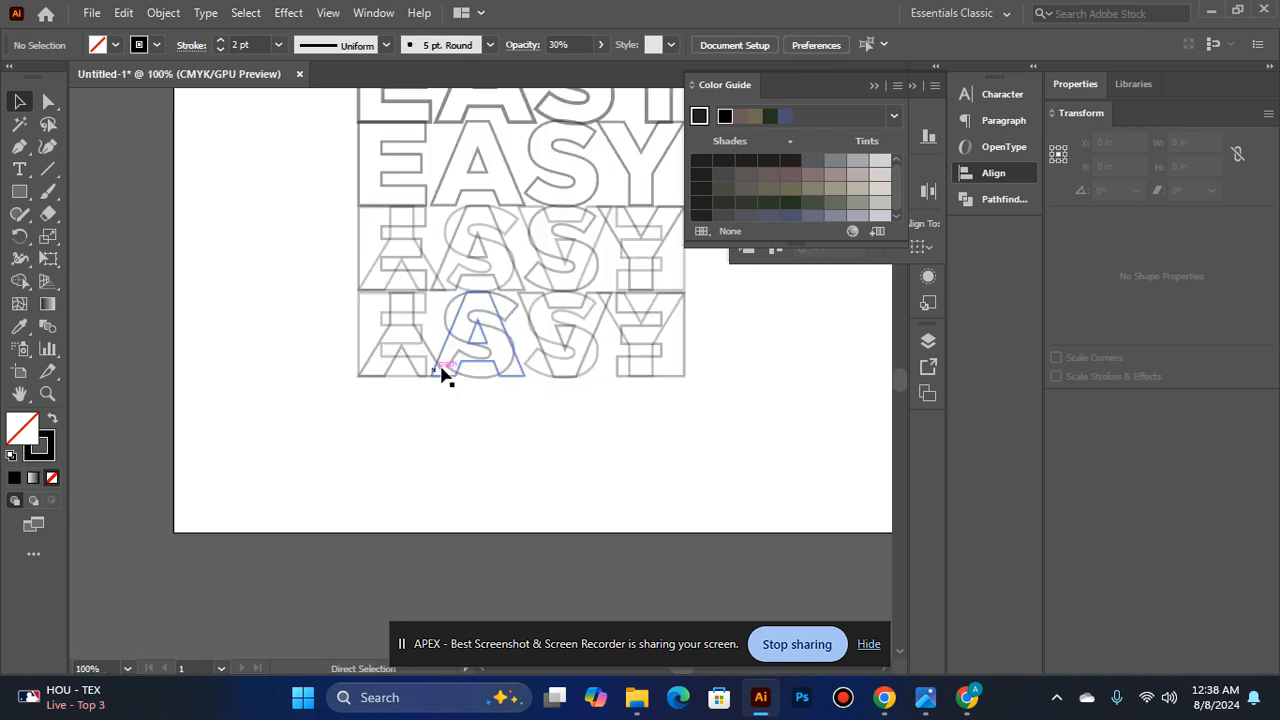
{"action": "left_click_drag", "start_coordinate": [458, 380], "coordinate": [457, 374]}
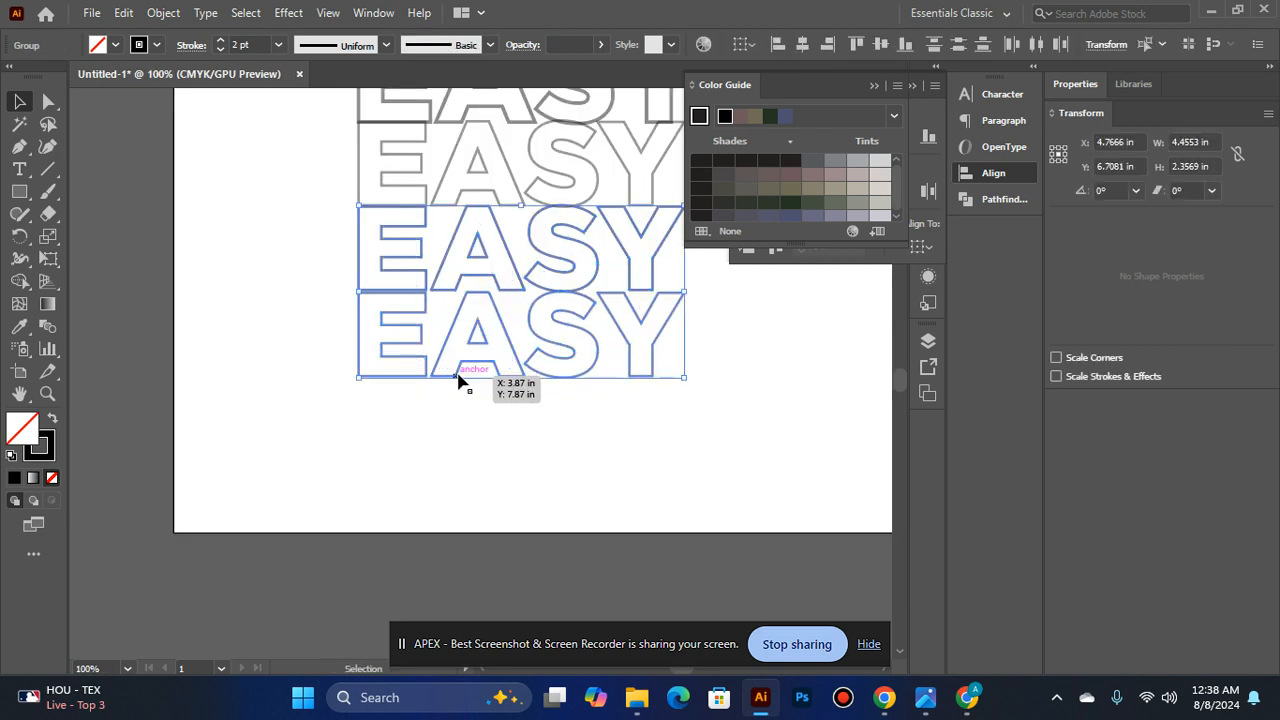
- Nudge the two pasted EASY outlines slightly down and rotate them 180°
{"action": "scroll", "coordinate": [457, 371], "scroll_direction": "up", "scroll_amount": 2}
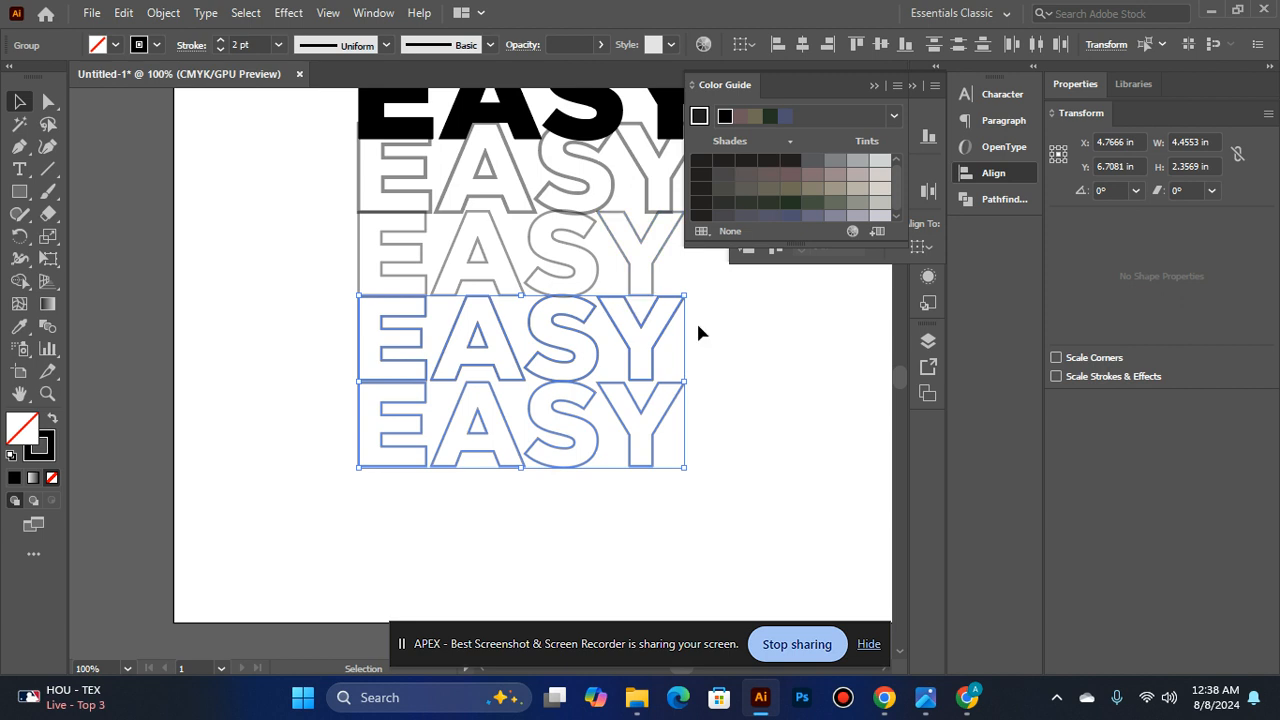
{"action": "key", "text": "Down"}
{"action": "key", "text": "Down"}
{"action": "key", "text": "shift+Down"}
{"action": "key", "text": "Down"}
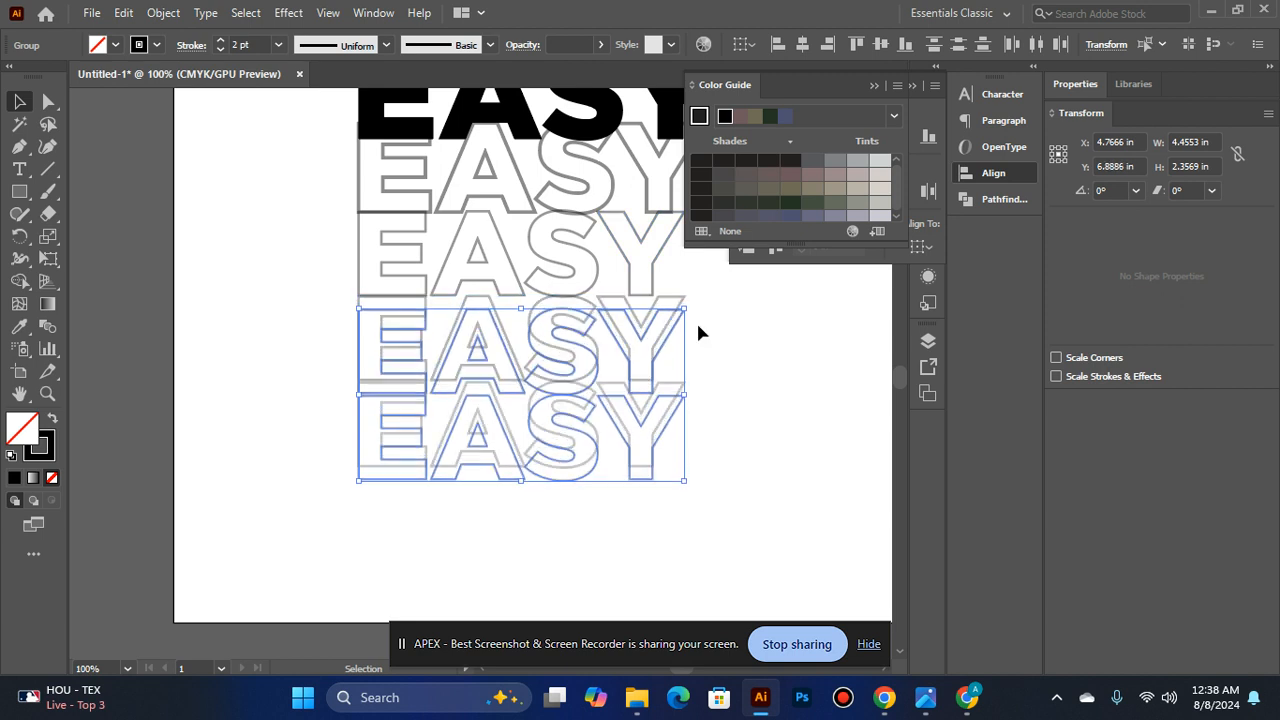
{"action": "left_click_drag", "start_coordinate": [720, 333], "coordinate": [458, 531]}
- Move the two upside-down EASY outlines straight down below the upright stack, to a Y position of about 9.29 in
{"action": "key", "text": "Down"}
{"action": "key", "text": "Down"}
{"action": "key", "text": "Down"}
{"action": "key", "text": "Down"}
{"action": "key", "text": "Down"}
{"action": "key", "text": "Down"}
{"action": "key", "text": "Down"}
{"action": "key", "text": "Down"}
{"action": "key", "text": "Down"}
{"action": "key", "text": "Down"}
{"action": "key", "text": "Down"}
{"action": "key", "text": "Down"}
{"action": "key", "text": "Down"}
{"action": "key", "text": "Down"}
{"action": "key", "text": "Down"}
{"action": "key", "text": "Down"}
{"action": "key", "text": "Down"}
{"action": "key", "text": "Down"}
{"action": "key", "text": "Down"}
{"action": "key", "text": "Down"}
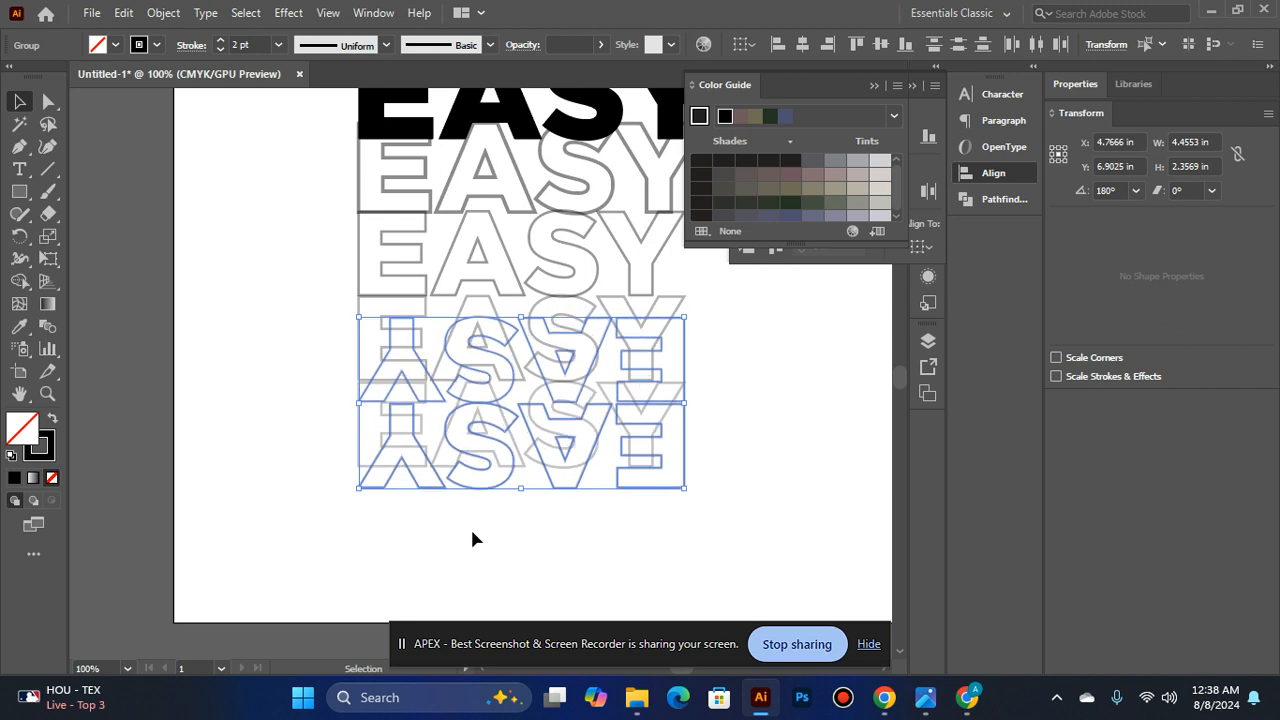
{"action": "key", "text": "Down"}
{"action": "key", "text": "Down"}
{"action": "key", "text": "Down"}
{"action": "key", "text": "Down"}
{"action": "key", "text": "Down"}
{"action": "key", "text": "Down"}
{"action": "key", "text": "Down"}
{"action": "key", "text": "Down"}
{"action": "key", "text": "Down"}
{"action": "key", "text": "Down"}
{"action": "key", "text": "Down"}
{"action": "key", "text": "Down"}
{"action": "key", "text": "Down"}
{"action": "key", "text": "Down"}
{"action": "key", "text": "Down"}
{"action": "key", "text": "Down"}
{"action": "key", "text": "Down"}
{"action": "key", "text": "Down"}
{"action": "key", "text": "Down"}
{"action": "key", "text": "Down"}
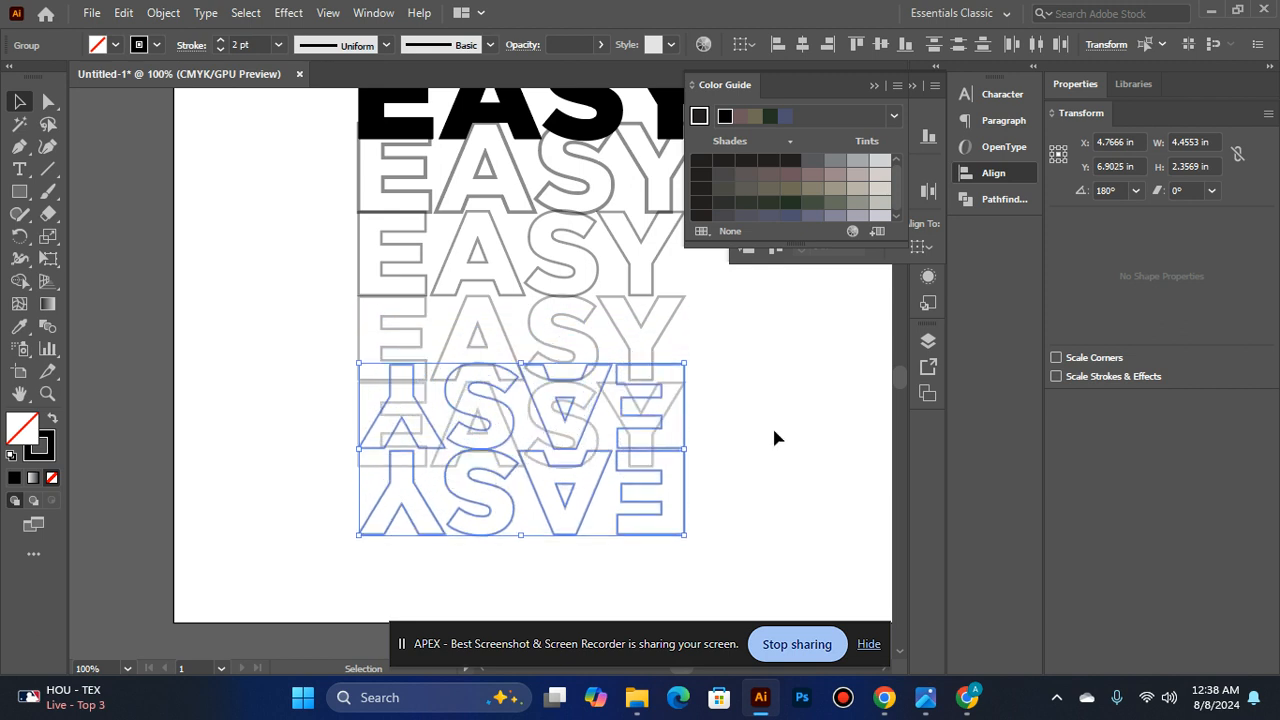
{"action": "key", "text": "Down"}
{"action": "key", "text": "Down"}
{"action": "key", "text": "Down"}
{"action": "key", "text": "Down"}
{"action": "key", "text": "Down"}
{"action": "key", "text": "Down"}
{"action": "key", "text": "Down"}
{"action": "key", "text": "Down"}
{"action": "key", "text": "Down"}
{"action": "key", "text": "Down"}
{"action": "key", "text": "Down"}
{"action": "key", "text": "Down"}
{"action": "key", "text": "Down"}
{"action": "key", "text": "Down"}
{"action": "key", "text": "Down"}
{"action": "key", "text": "Down"}
{"action": "key", "text": "Down"}
{"action": "key", "text": "Down"}
{"action": "key", "text": "Down"}
{"action": "key", "text": "Down"}
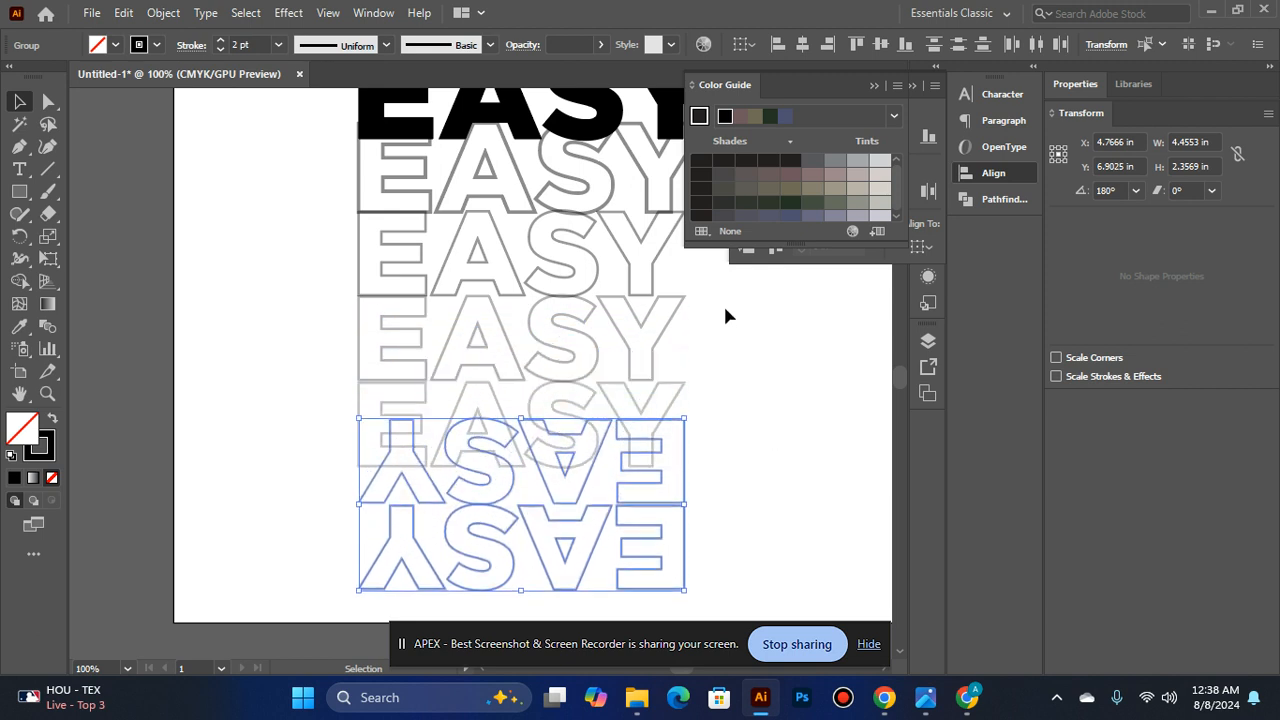
{"action": "key", "text": "Down"}
{"action": "key", "text": "Down"}
{"action": "key", "text": "Down"}
{"action": "key", "text": "Down"}
{"action": "key", "text": "Down"}
{"action": "key", "text": "Down"}
{"action": "key", "text": "Down"}
{"action": "key", "text": "Down"}
{"action": "key", "text": "Down"}
{"action": "key", "text": "Down"}
{"action": "key", "text": "Down"}
{"action": "key", "text": "Down"}
{"action": "key", "text": "Down"}
{"action": "key", "text": "Down"}
{"action": "key", "text": "Down"}
{"action": "key", "text": "Down"}
{"action": "key", "text": "Down"}
{"action": "key", "text": "Down"}
{"action": "key", "text": "Down"}
{"action": "key", "text": "Down"}
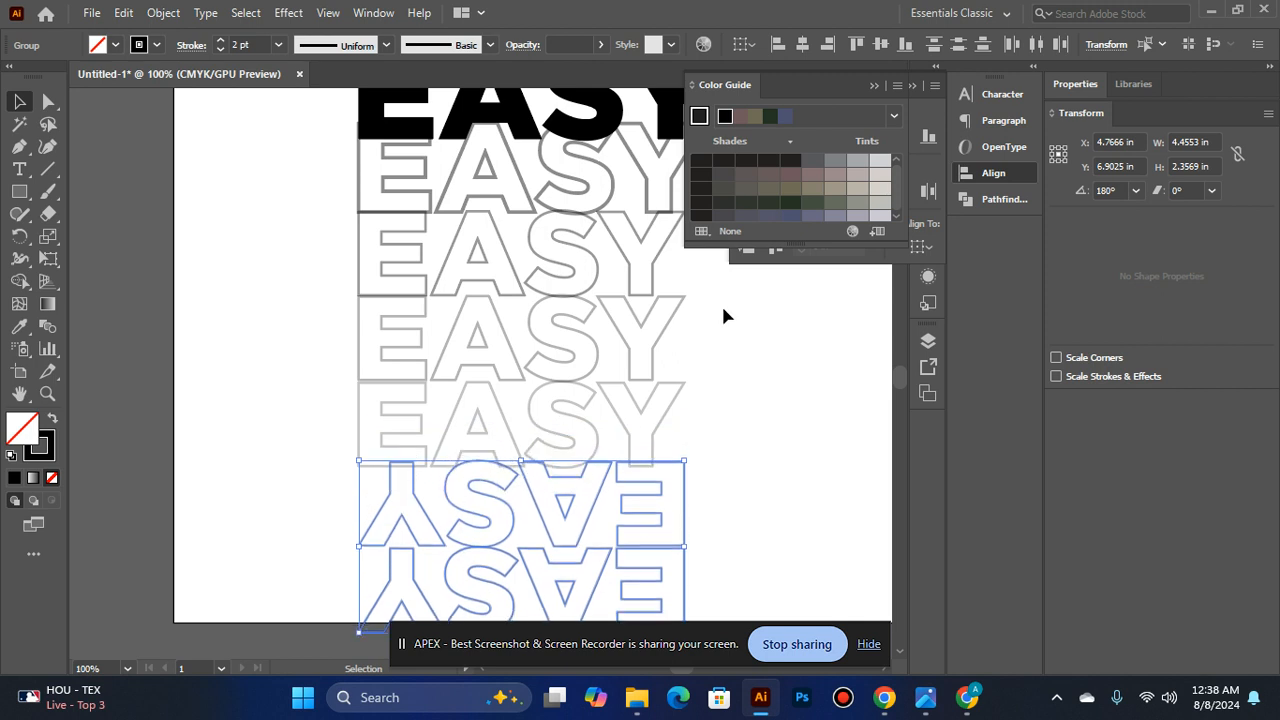
- Try scaling the upside-down pair down from its center to about 3.43 in wide and 1.81 in high
{"action": "scroll", "coordinate": [721, 303], "scroll_direction": "down", "scroll_amount": 3}
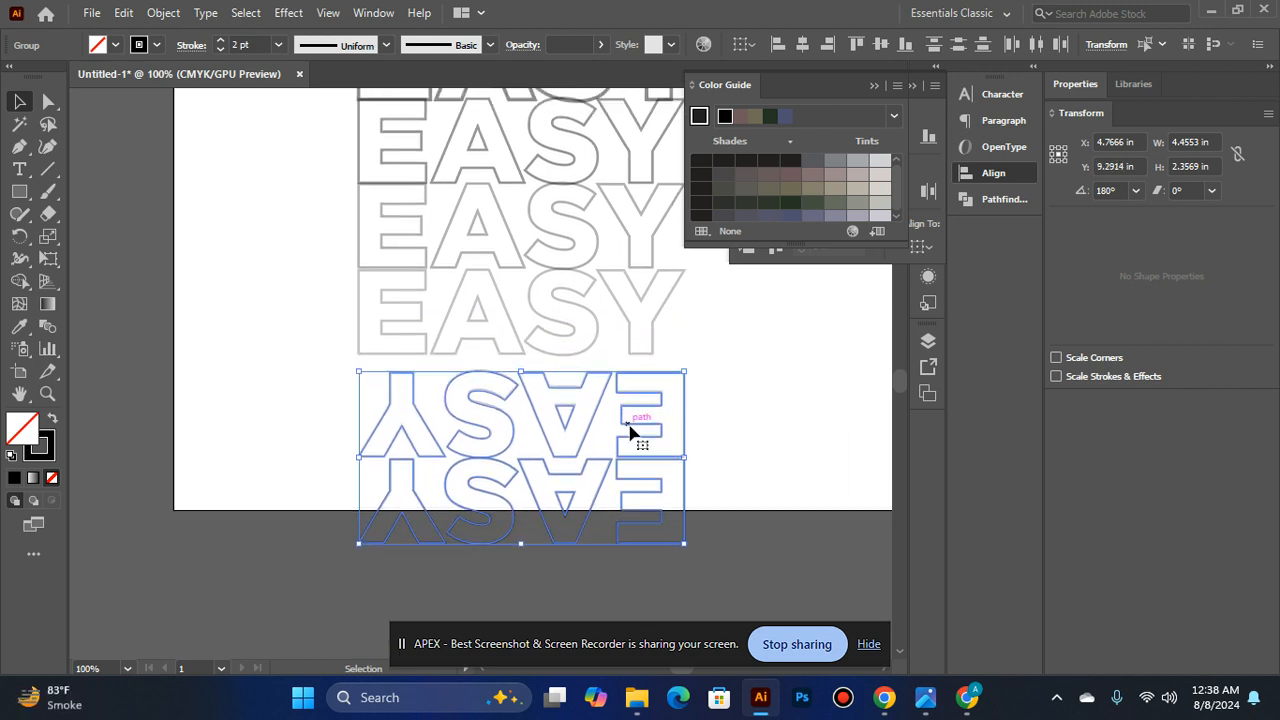
{"action": "left_click_drag", "start_coordinate": [685, 371], "coordinate": [646, 391]}
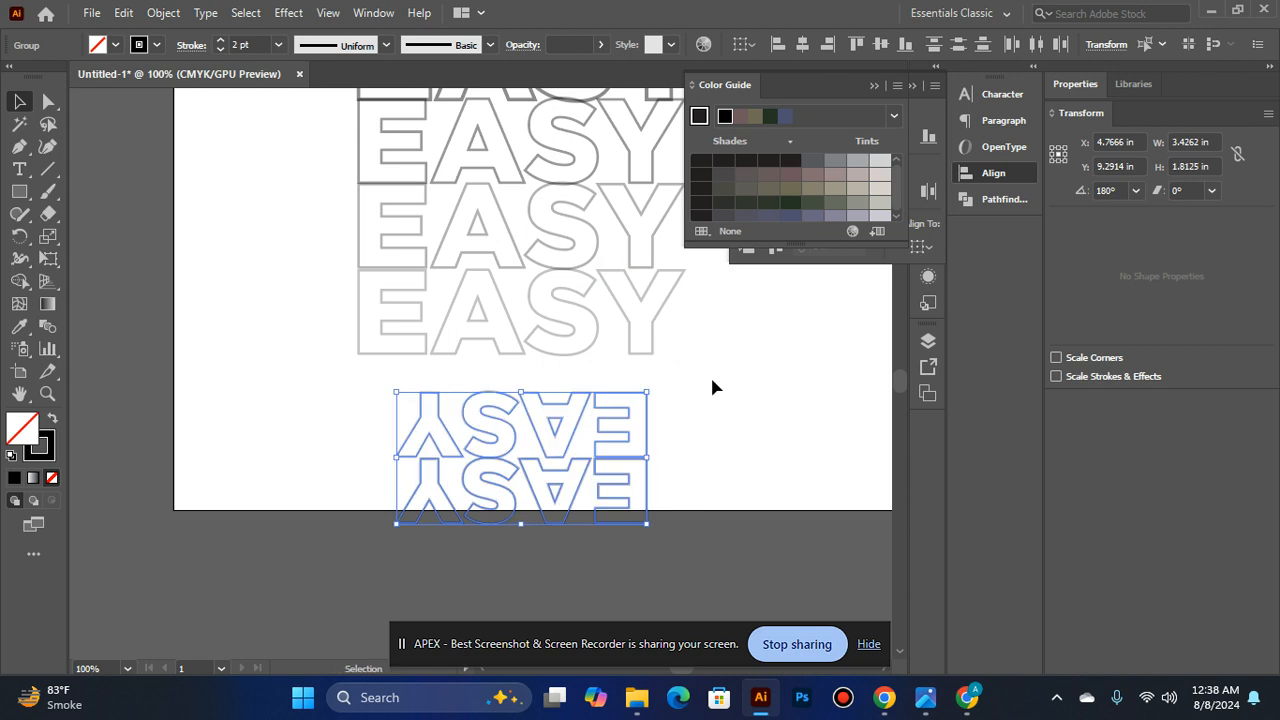
{"action": "left_click", "coordinate": [711, 383]}
{"action": "key", "text": "ctrl+z"}
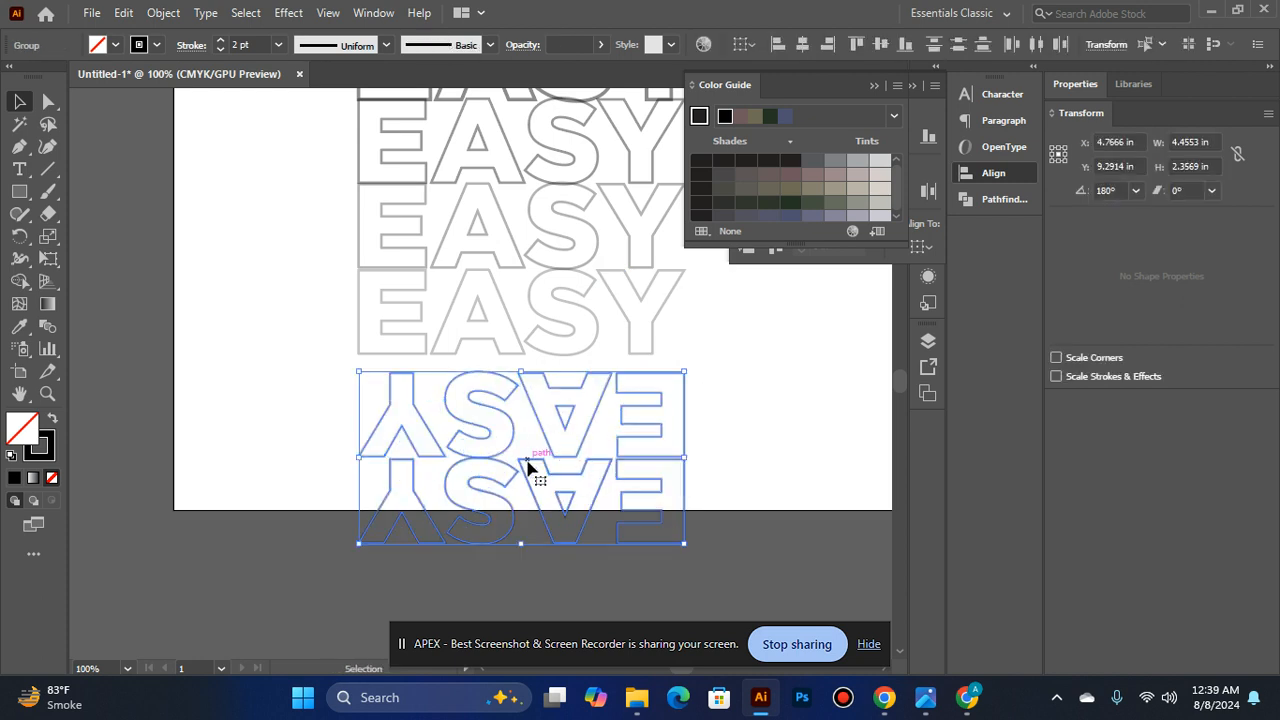
- Group the solid EASY word with its four upright outlines and move the group up near the artboard's top edge
{"action": "scroll", "coordinate": [527, 456], "scroll_direction": "up", "scroll_amount": 2}
{"action": "left_click", "coordinate": [508, 386]}
{"action": "scroll", "coordinate": [508, 386], "scroll_direction": "up", "scroll_amount": 2}
{"action": "left_click", "coordinate": [472, 362], "text": "shift"}
{"action": "left_click", "coordinate": [483, 289], "text": "shift"}
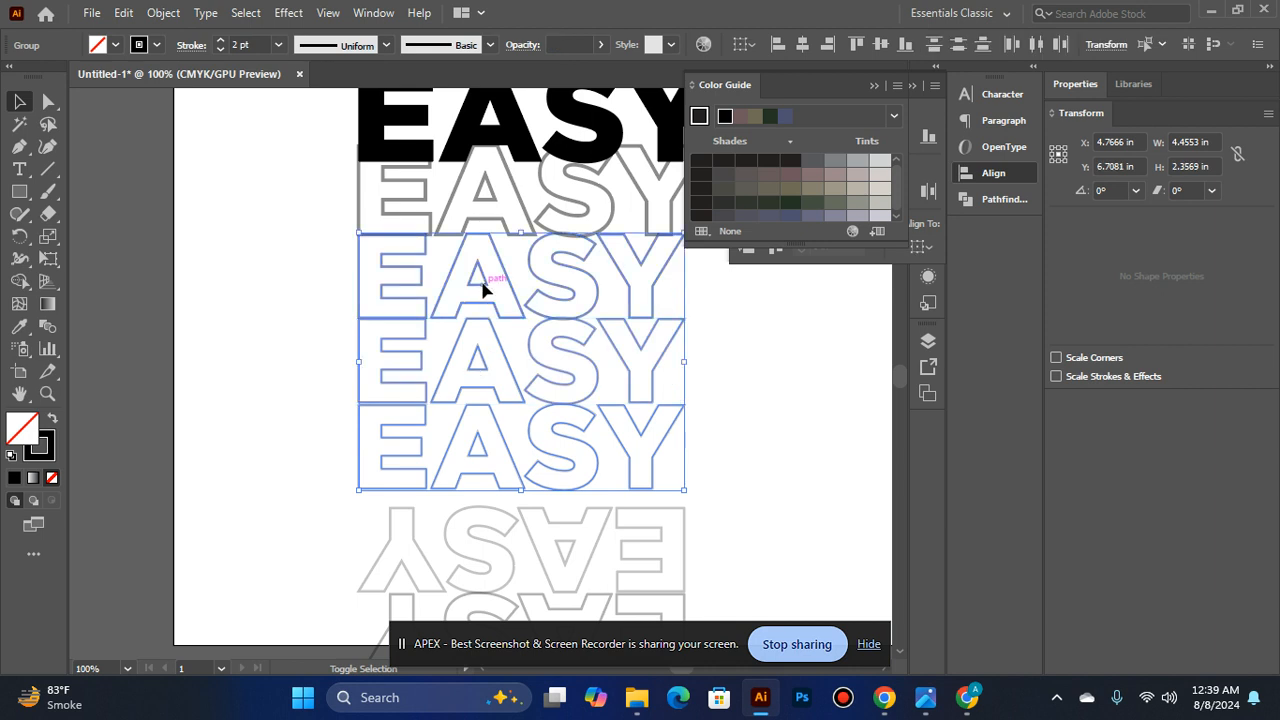
{"action": "left_click", "coordinate": [481, 186], "text": "shift"}
{"action": "scroll", "coordinate": [481, 188], "scroll_direction": "up", "scroll_amount": 8}
{"action": "scroll", "coordinate": [516, 414], "scroll_direction": "down", "scroll_amount": 3}
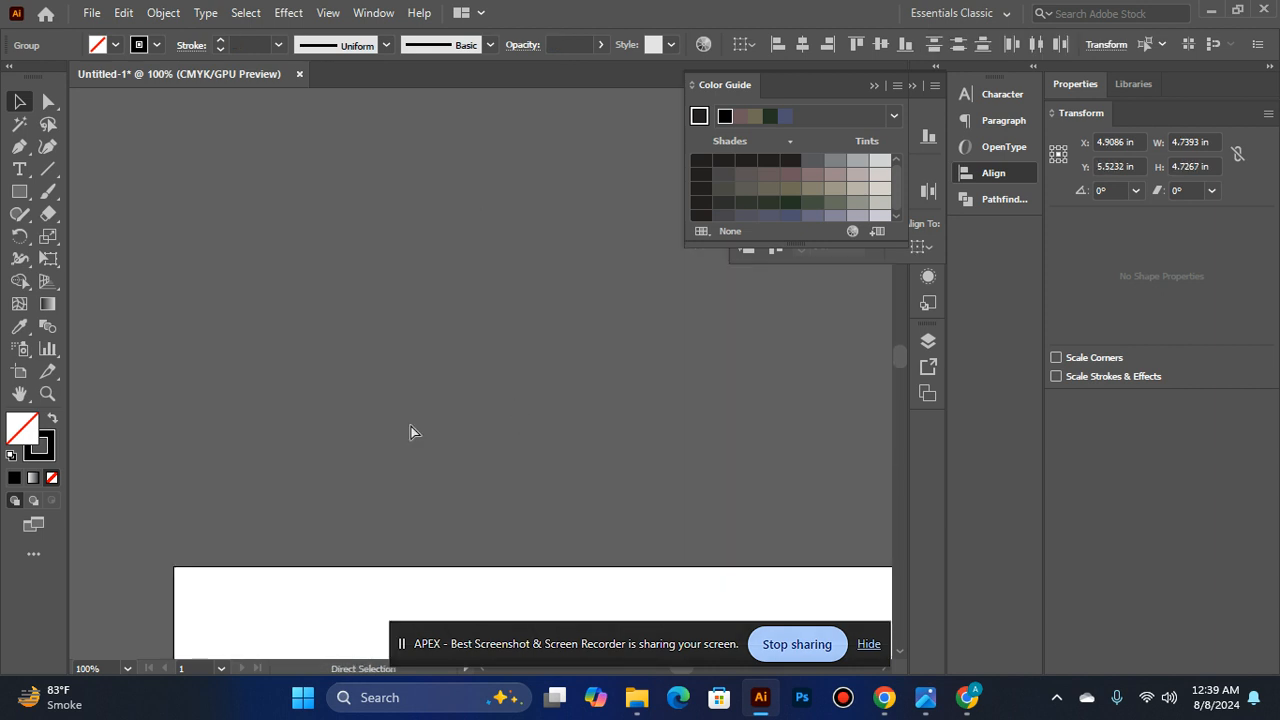
{"action": "key", "text": "ctrl+0"}
{"action": "left_click", "coordinate": [449, 220], "text": "shift"}
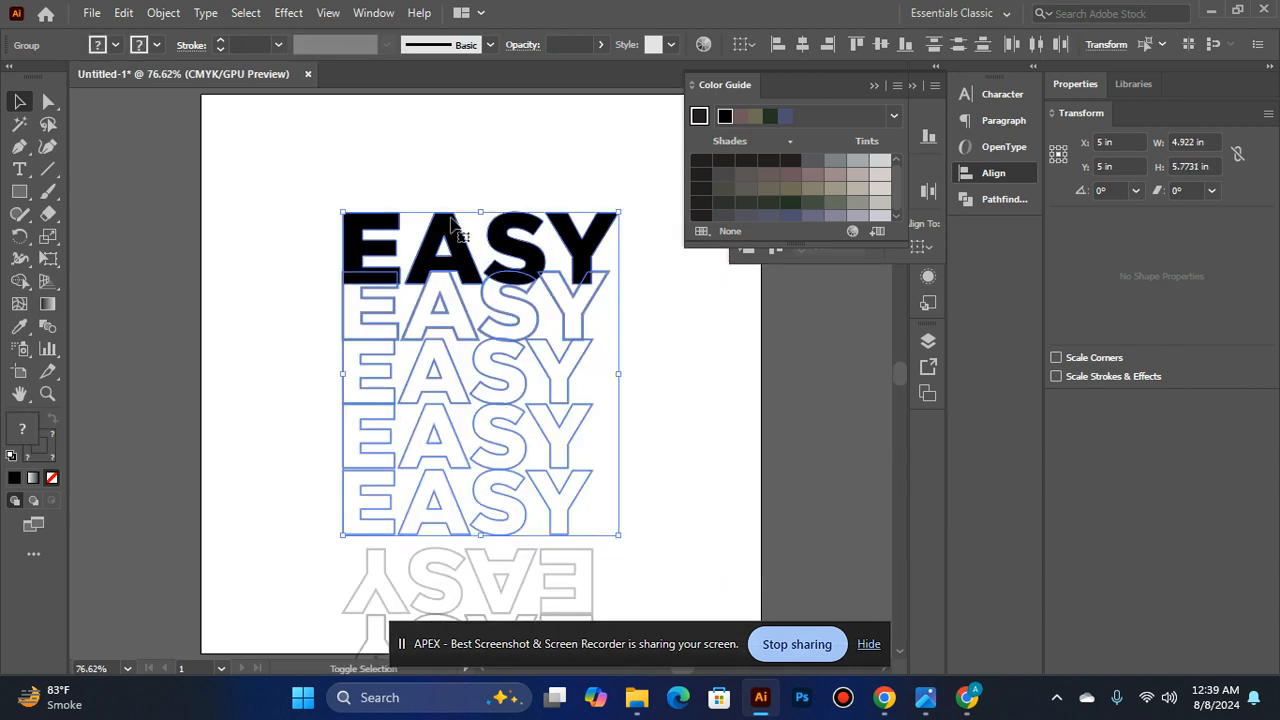
{"action": "key", "text": "ctrl+g"}
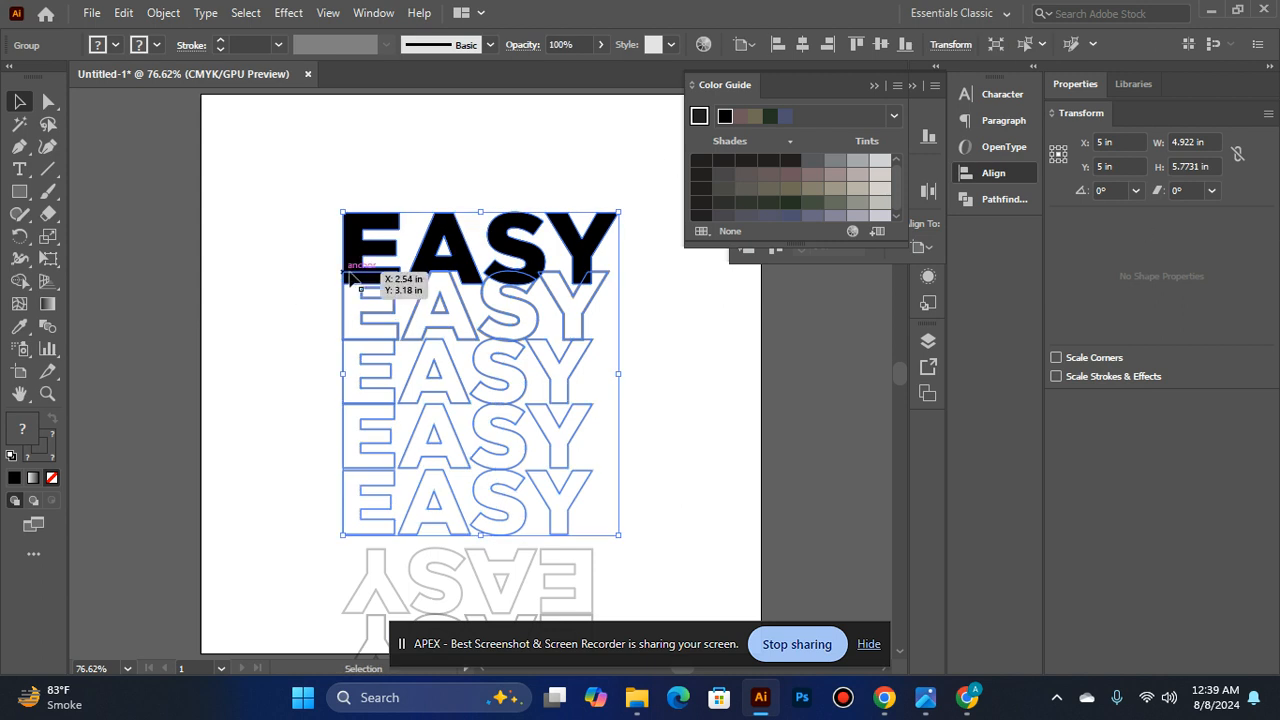
{"action": "left_click_drag", "start_coordinate": [460, 298], "coordinate": [461, 202]}
{"action": "left_click", "coordinate": [624, 357]}
- Group the two upside-down EASY outlines and move the group up to just below the upright stack
{"action": "scroll", "coordinate": [576, 398], "scroll_direction": "down", "scroll_amount": 3}
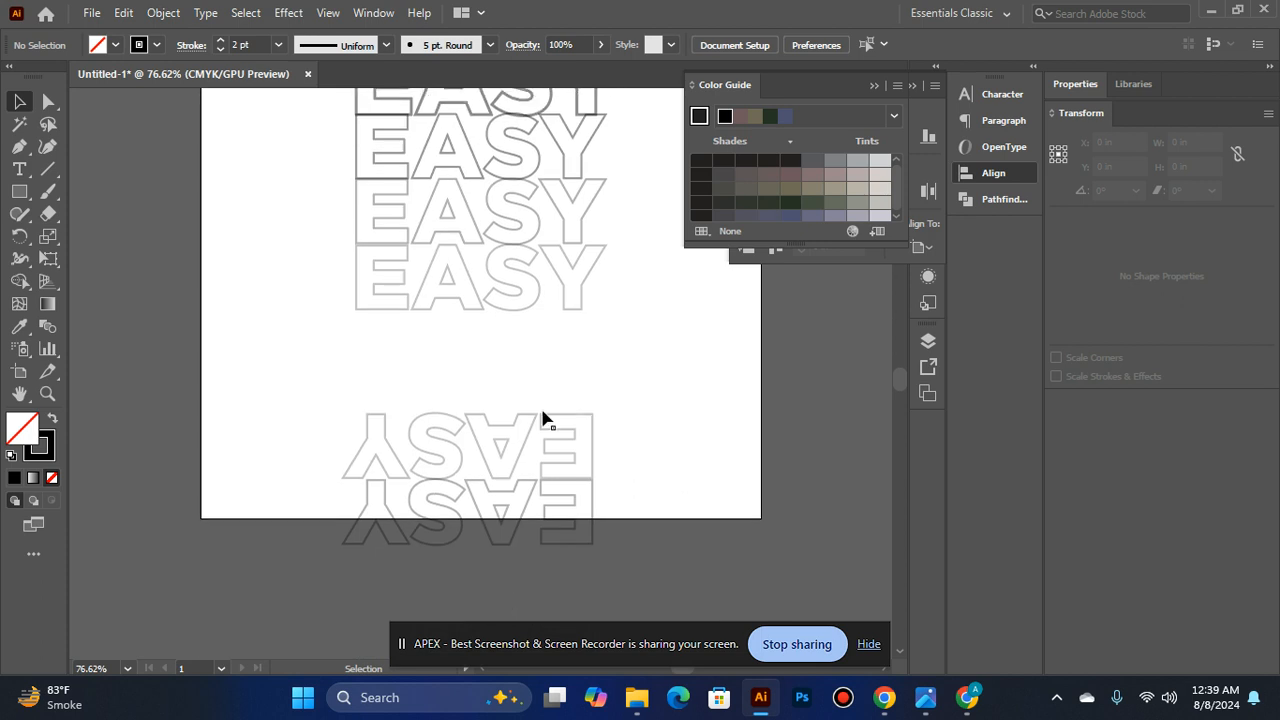
{"action": "left_click", "coordinate": [522, 451]}
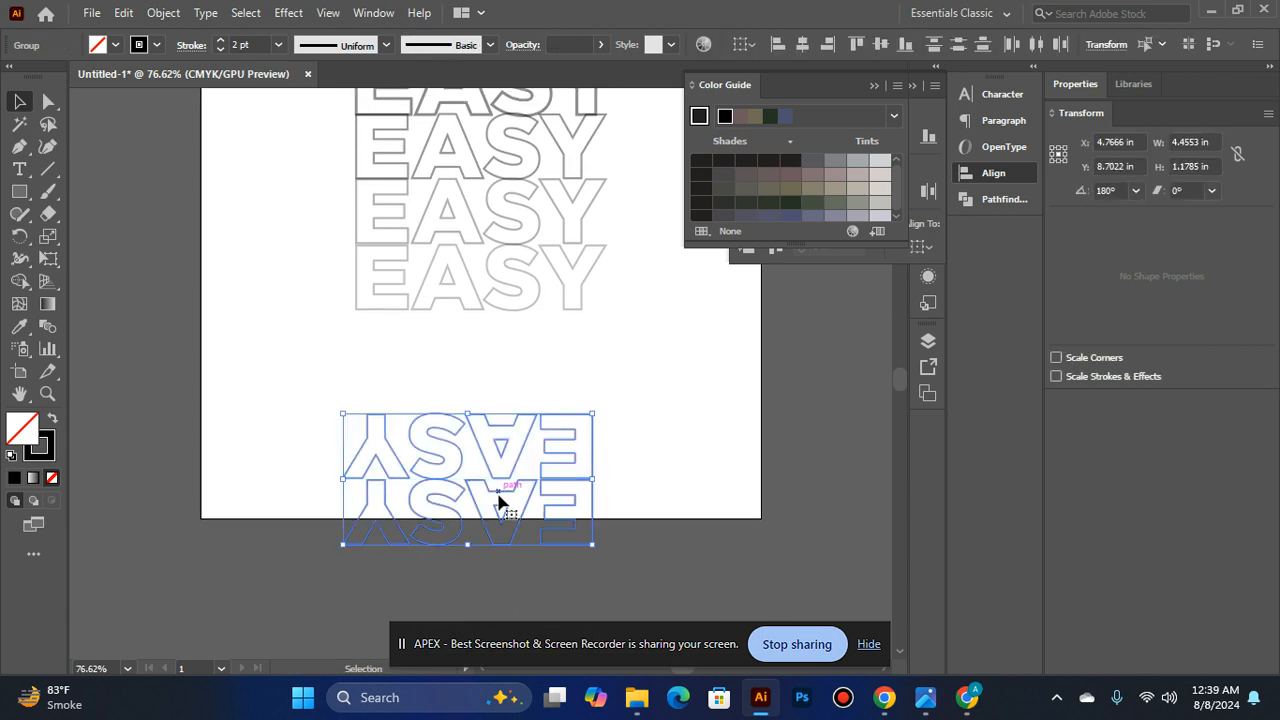
{"action": "key", "text": "ctrl+g"}
{"action": "left_click", "coordinate": [495, 497]}
{"action": "left_click_drag", "start_coordinate": [507, 505], "coordinate": [509, 420]}
{"action": "left_click", "coordinate": [630, 415]}
- Try aligning the upright EASY group and the upside-down group on their horizontal centers
{"action": "left_click", "coordinate": [508, 393]}
{"action": "left_click", "coordinate": [424, 281], "text": "shift"}
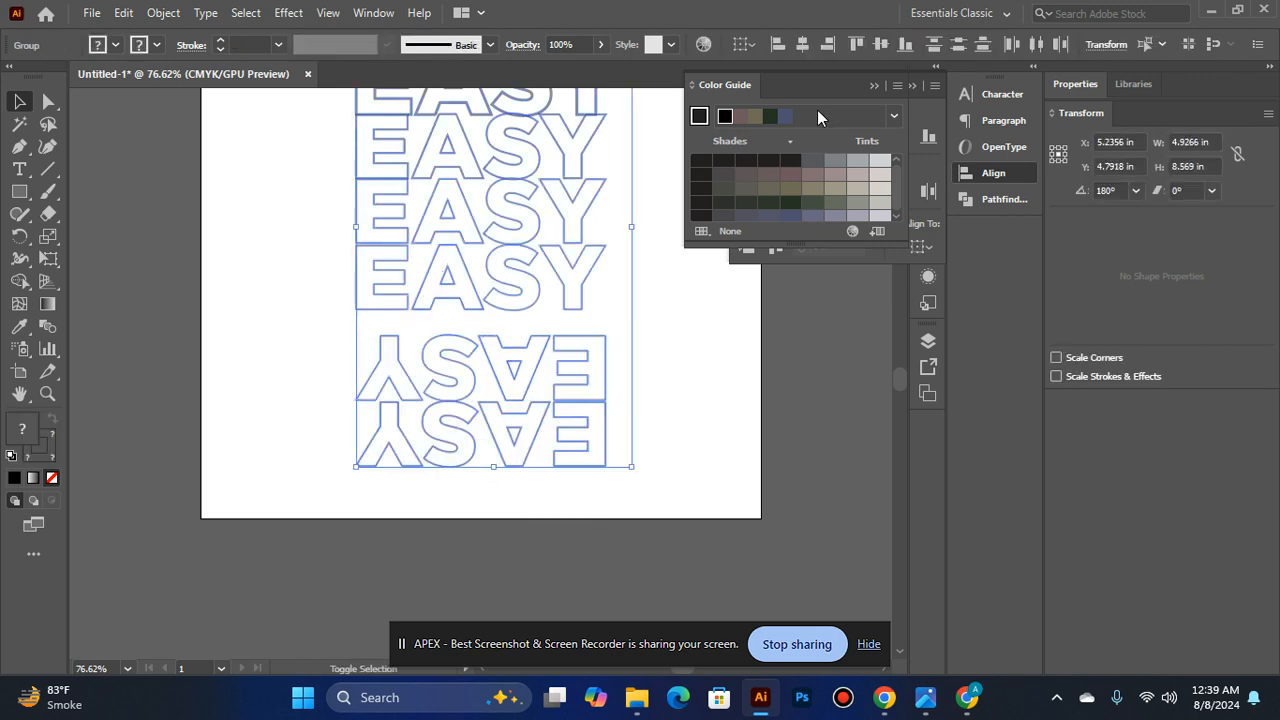
{"action": "left_click", "coordinate": [874, 88]}
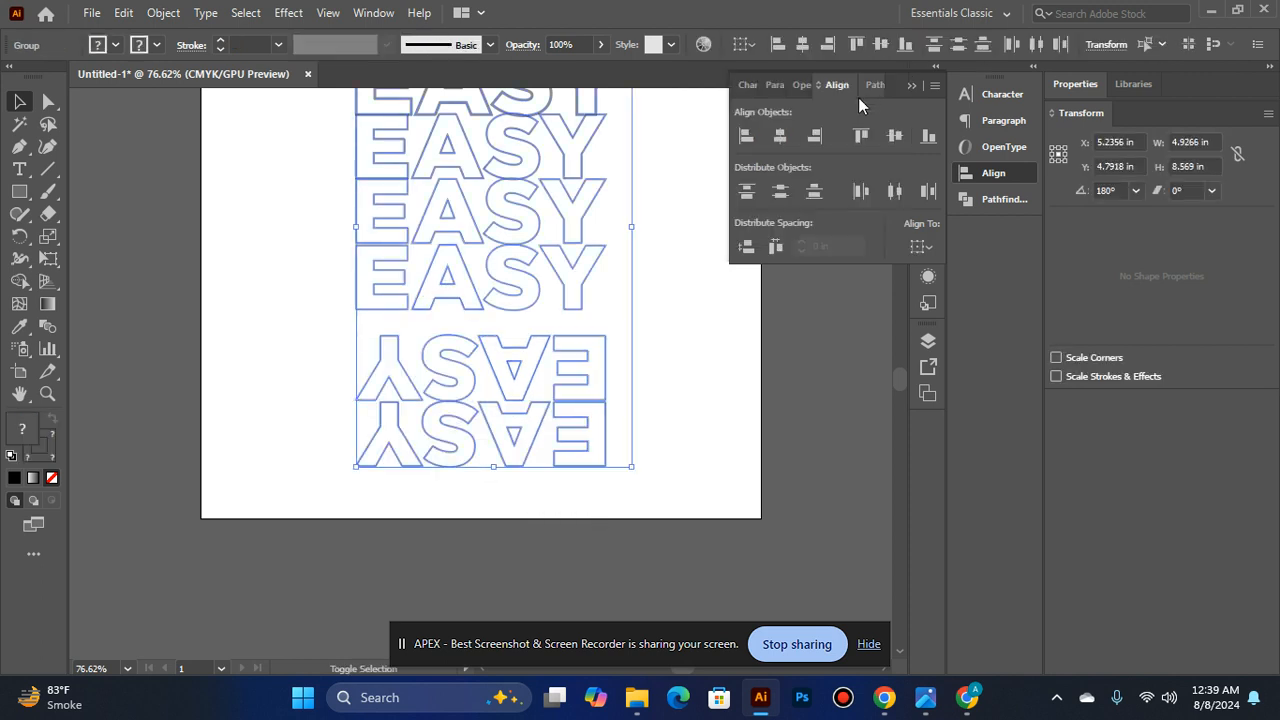
{"action": "left_click", "coordinate": [779, 137]}
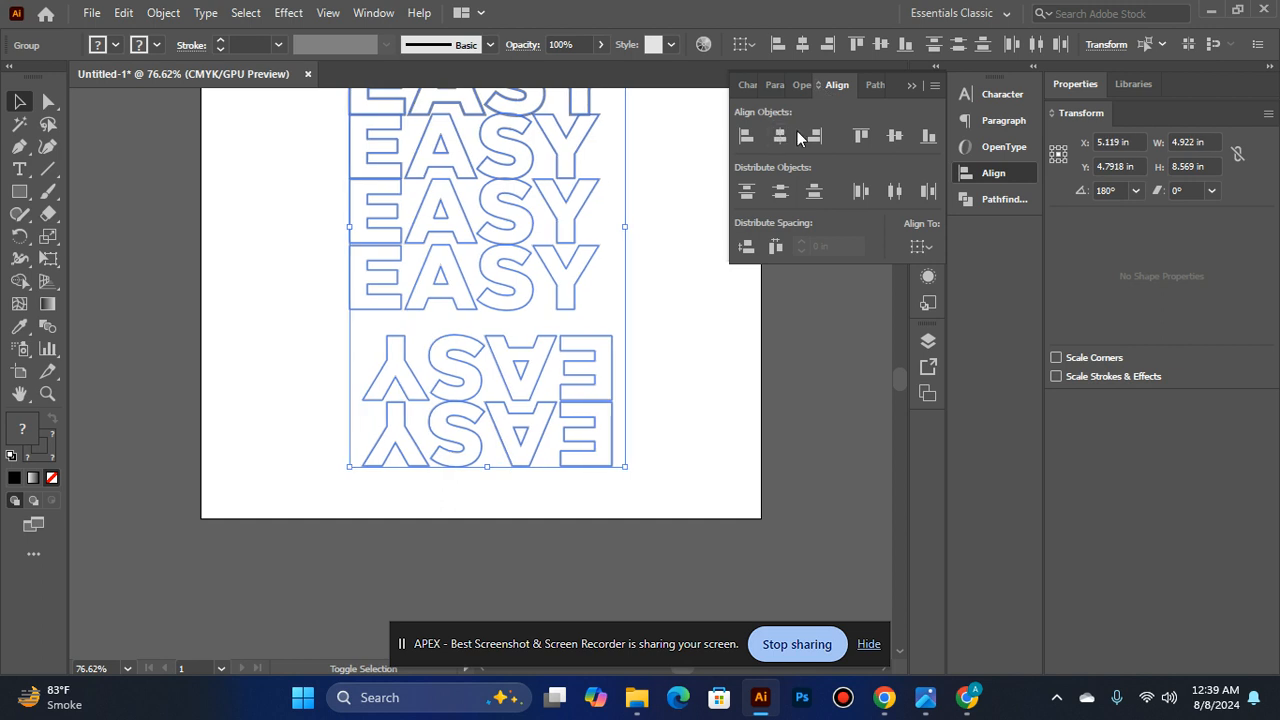
{"action": "left_click", "coordinate": [713, 364]}
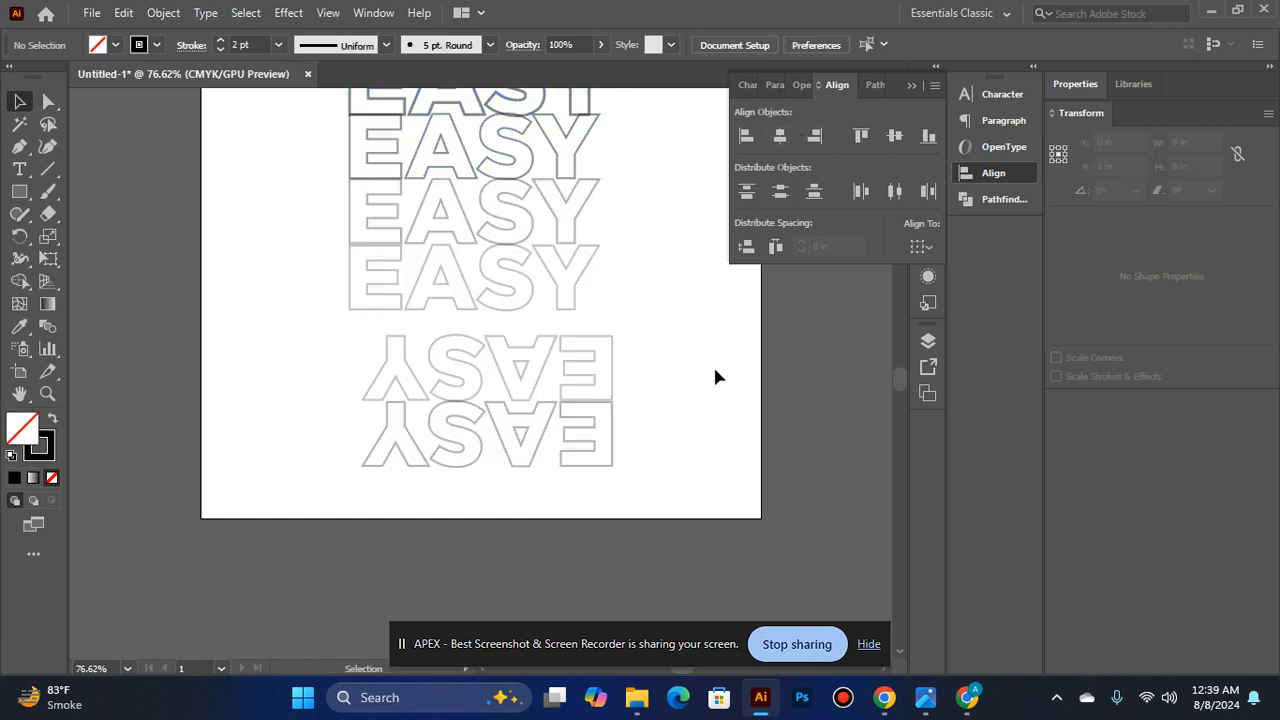
{"action": "scroll", "coordinate": [712, 365], "scroll_direction": "down", "scroll_amount": 1}
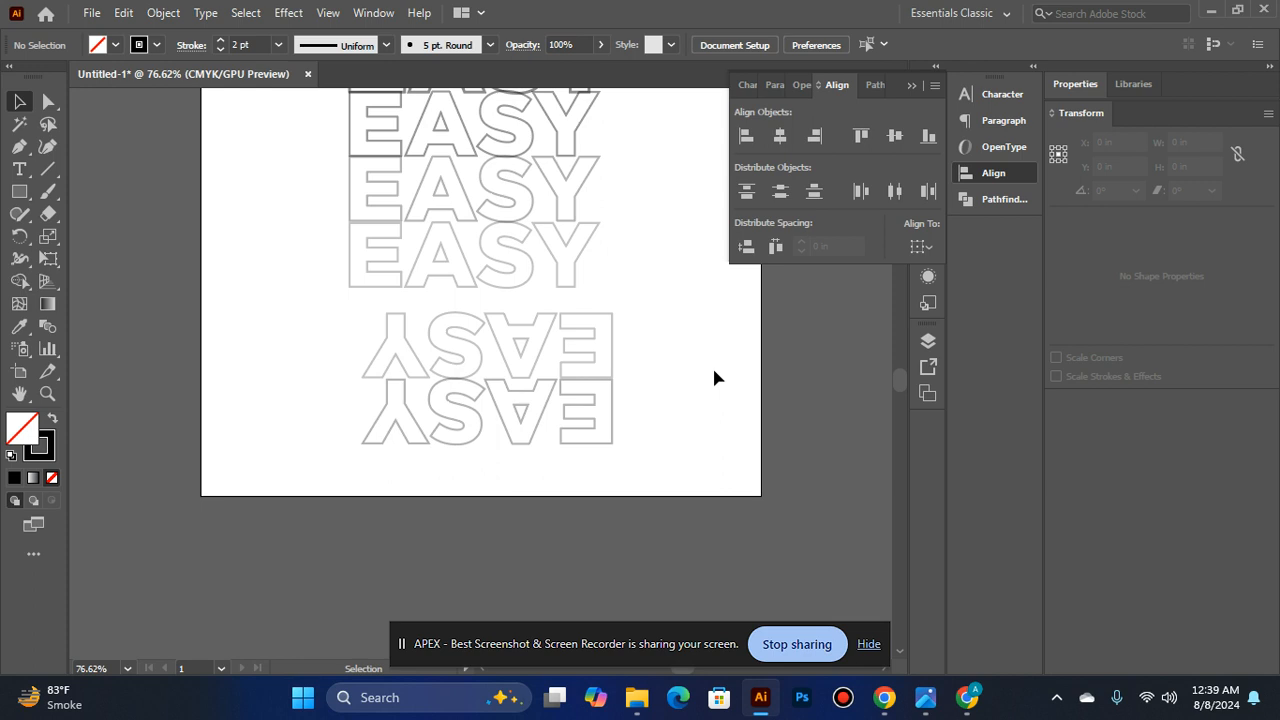
- Undo the center alignment and the preceding grouping and moves of the EASY outlines
{"action": "key", "text": "ctrl+z"}
{"action": "key", "text": "ctrl+z"}
{"action": "key", "text": "ctrl+z"}
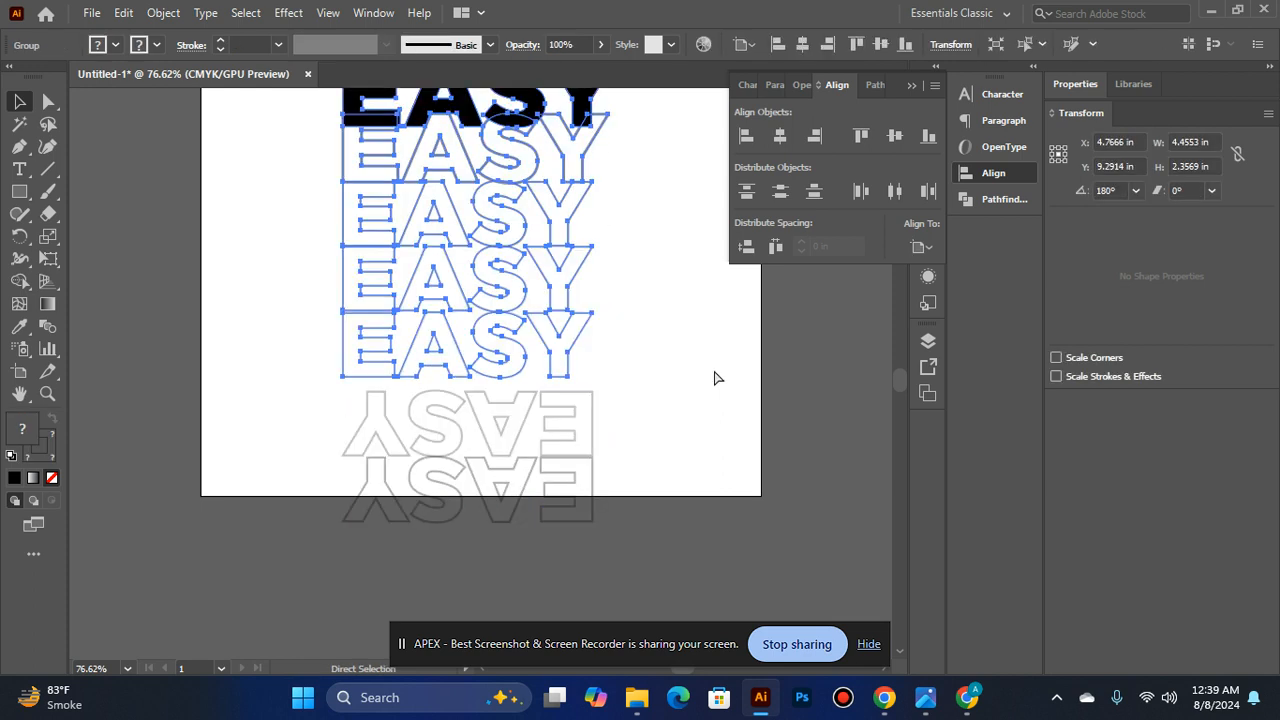
{"action": "key", "text": "ctrl+z"}
{"action": "key", "text": "ctrl+z"}
- Try nudging the two upside-down EASY outlines straight up against the lowest upright outline
{"action": "key", "text": "Up"}
{"action": "key", "text": "Up"}
{"action": "key", "text": "Up"}
{"action": "key", "text": "Up"}
{"action": "key", "text": "Up"}
{"action": "key", "text": "Up"}
{"action": "key", "text": "Up"}
{"action": "key", "text": "Up"}
{"action": "key", "text": "Up"}
{"action": "key", "text": "Up"}
{"action": "key", "text": "Up"}
{"action": "key", "text": "Up"}
{"action": "key", "text": "Up"}
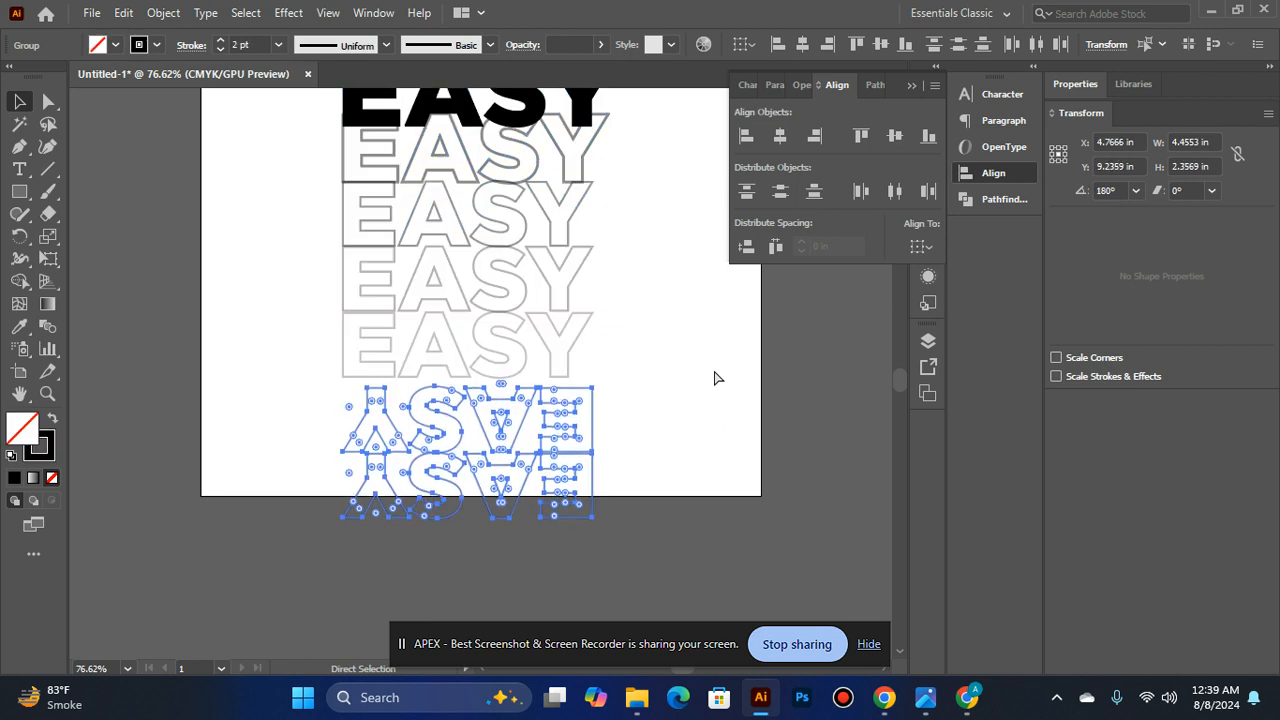
{"action": "key", "text": "Up"}
{"action": "key", "text": "Up"}
{"action": "key", "text": "Up"}
{"action": "key", "text": "Up"}
{"action": "key", "text": "Up"}
{"action": "key", "text": "Up"}
{"action": "key", "text": "Up"}
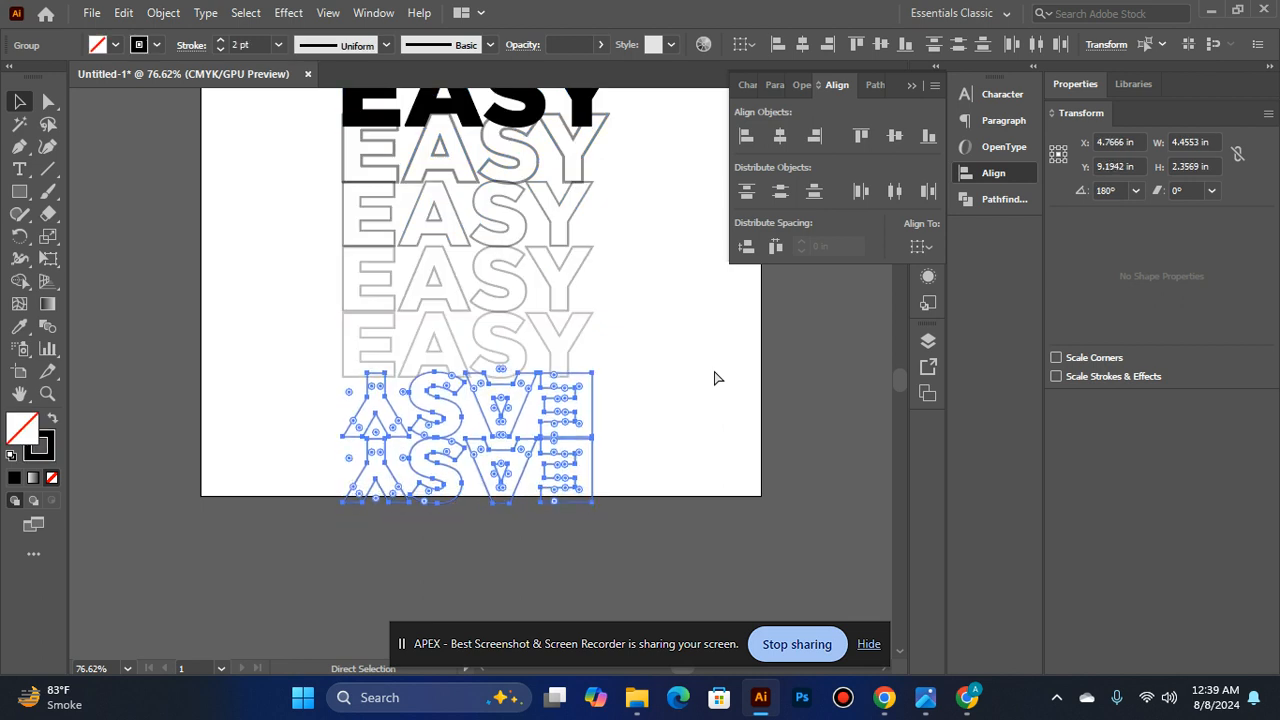
{"action": "key", "text": "Up"}
{"action": "key", "text": "Up"}
{"action": "key", "text": "Up"}
{"action": "key", "text": "Up"}
{"action": "key", "text": "Up"}
{"action": "key", "text": "Up"}
{"action": "key", "text": "Up"}
{"action": "key", "text": "Up"}
{"action": "key", "text": "Up"}
{"action": "key", "text": "Up"}
{"action": "key", "text": "Up"}
{"action": "key", "text": "Up"}
{"action": "key", "text": "Up"}
{"action": "key", "text": "Up"}
{"action": "key", "text": "Up"}
{"action": "key", "text": "Up"}
{"action": "key", "text": "Up"}
{"action": "key", "text": "Up"}
{"action": "key", "text": "Up"}
{"action": "key", "text": "Up"}
- Delete the two upside-down outlines, and copy the two lowest upright EASY outlines and paste them in front
{"action": "key", "text": "v"}
{"action": "key", "text": "Delete"}
{"action": "left_click", "coordinate": [434, 346]}
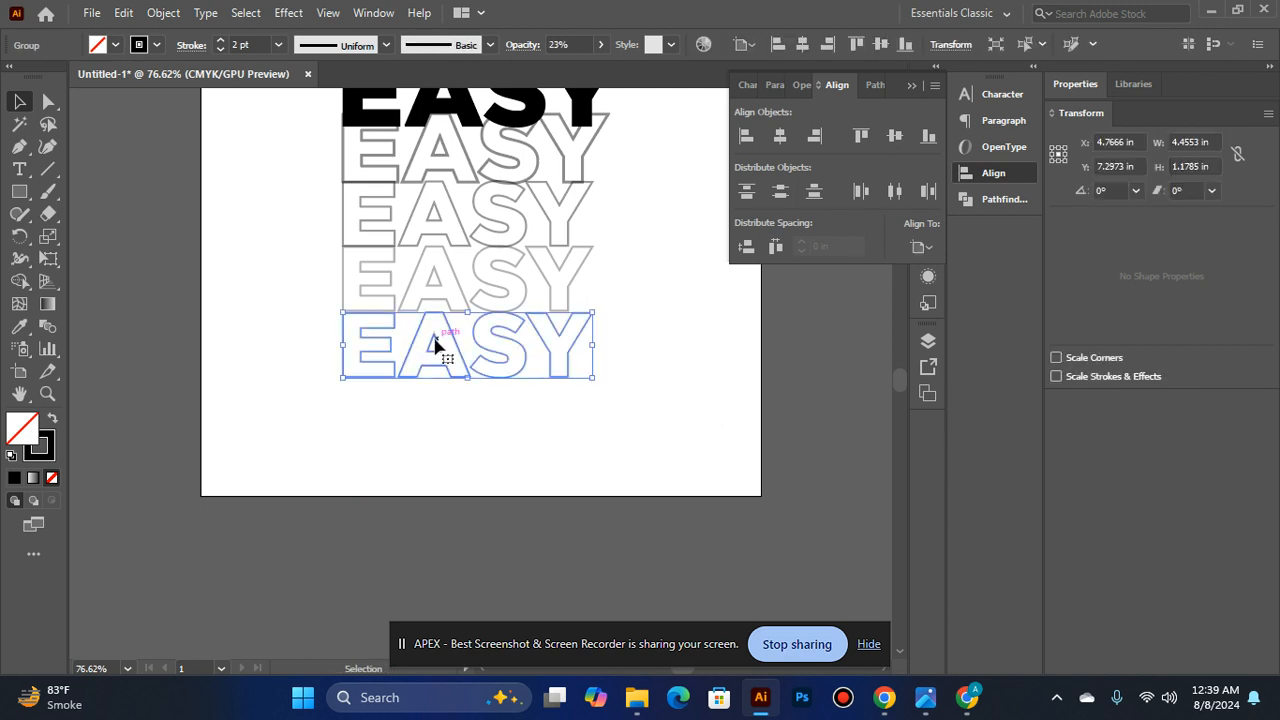
{"action": "left_click", "coordinate": [437, 277], "text": "shift"}
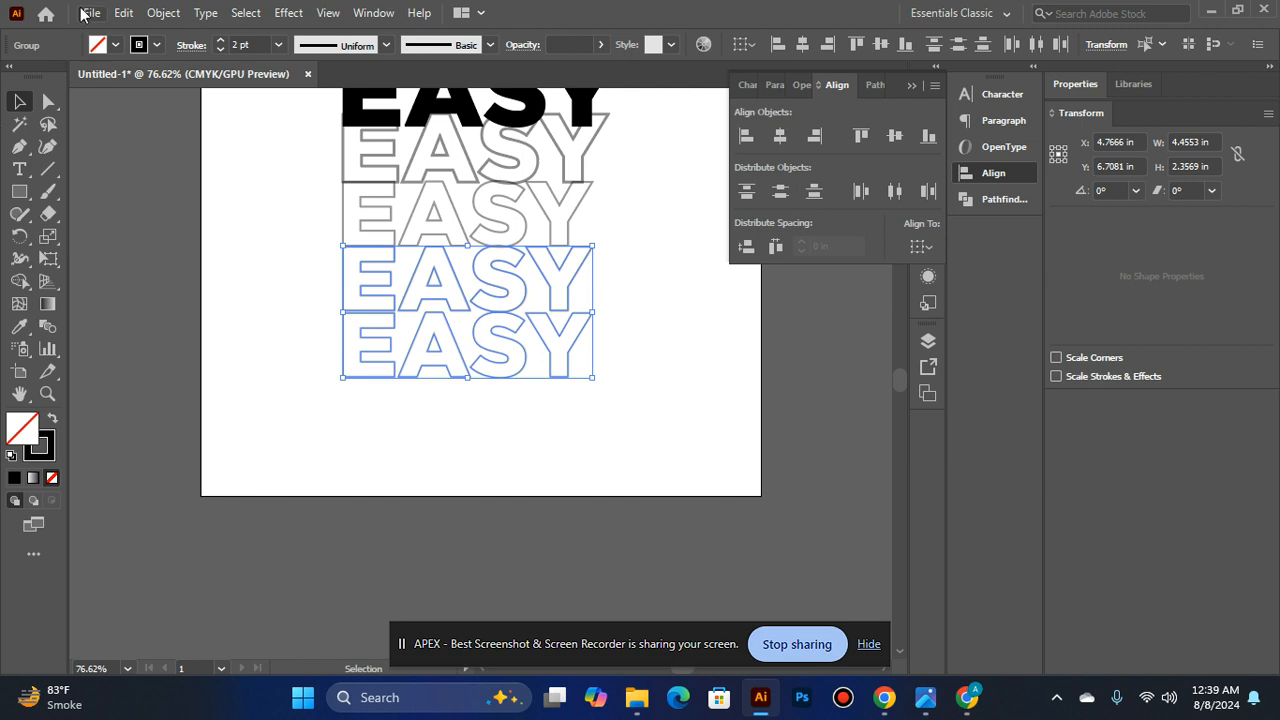
{"action": "left_click", "coordinate": [123, 13]}
{"action": "left_click", "coordinate": [140, 108]}
{"action": "left_click", "coordinate": [123, 13]}
{"action": "left_click", "coordinate": [170, 146]}
{"action": "right_click", "coordinate": [500, 303]}
{"action": "mouse_move", "coordinate": [621, 505]}
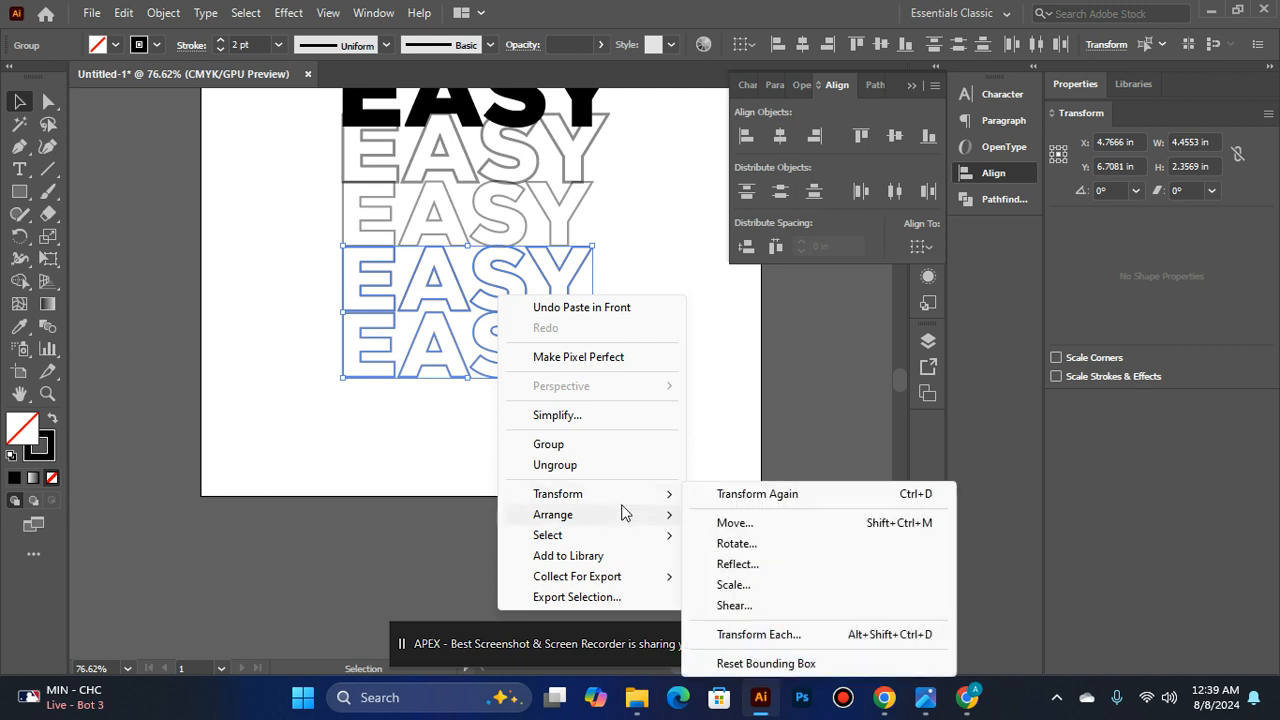
{"action": "left_click", "coordinate": [737, 565]}
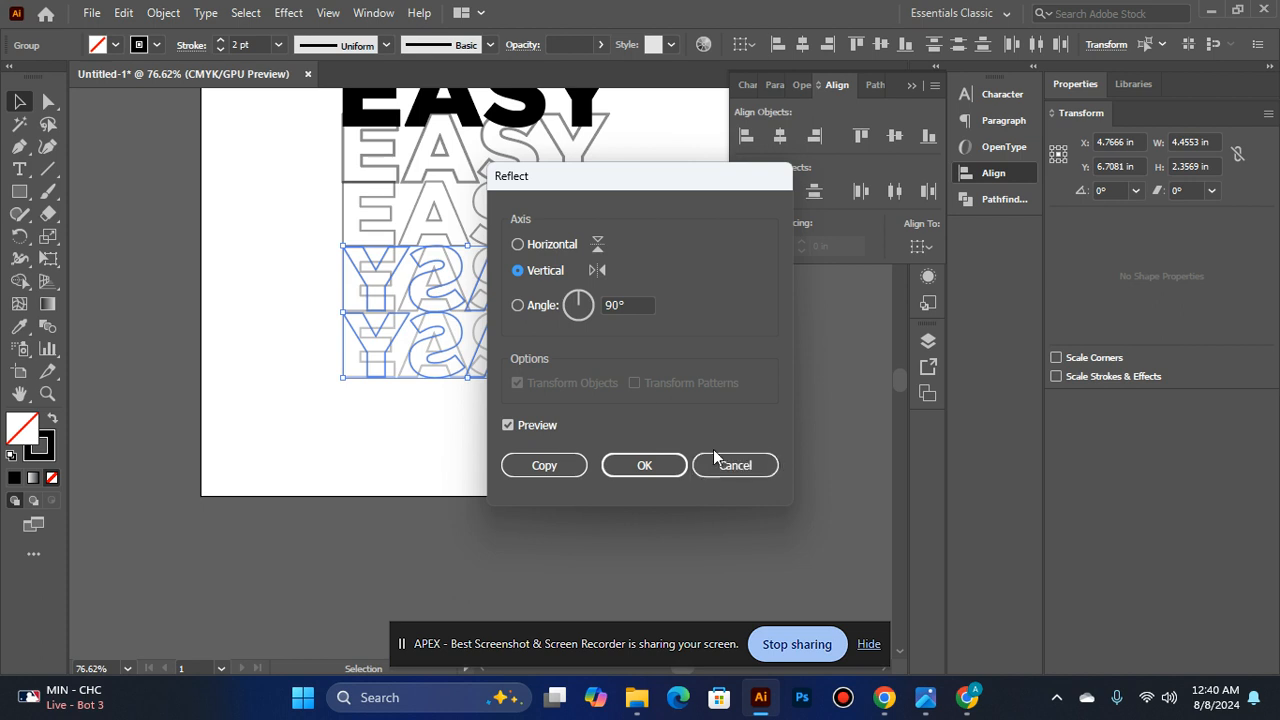
{"action": "left_click", "coordinate": [743, 463]}
{"action": "right_click", "coordinate": [458, 325]}
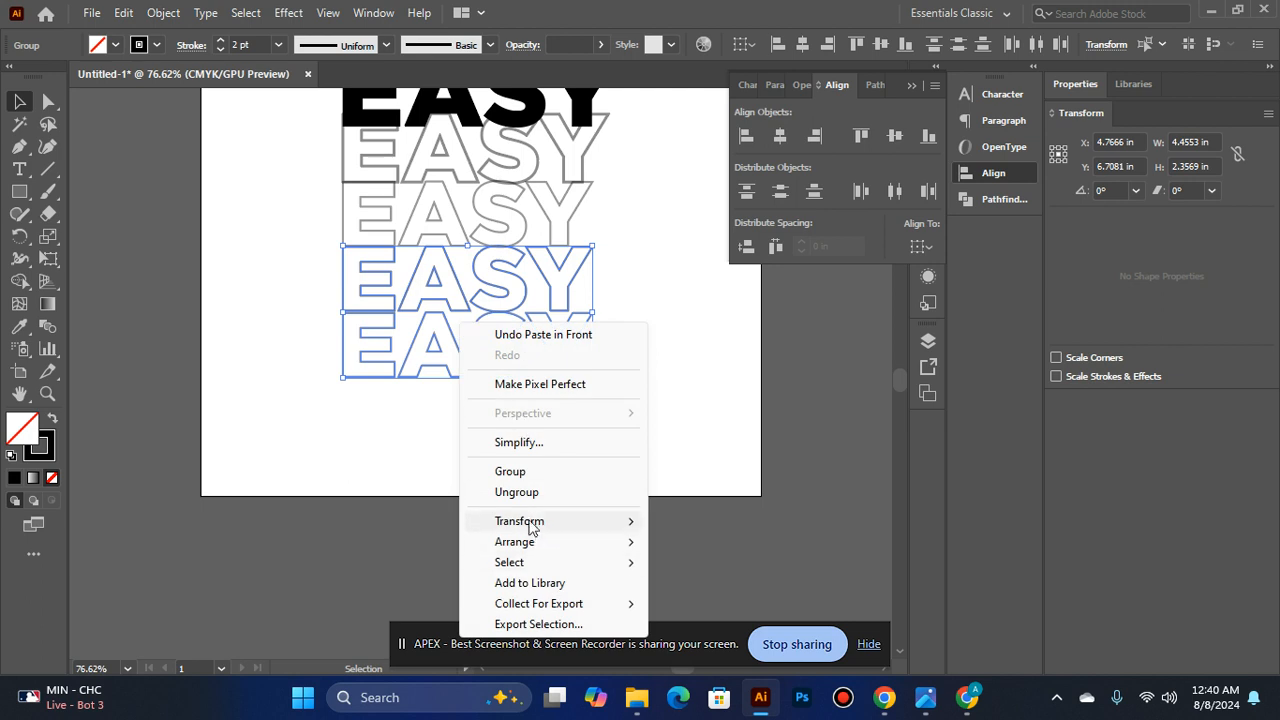
{"action": "mouse_move", "coordinate": [537, 532]}
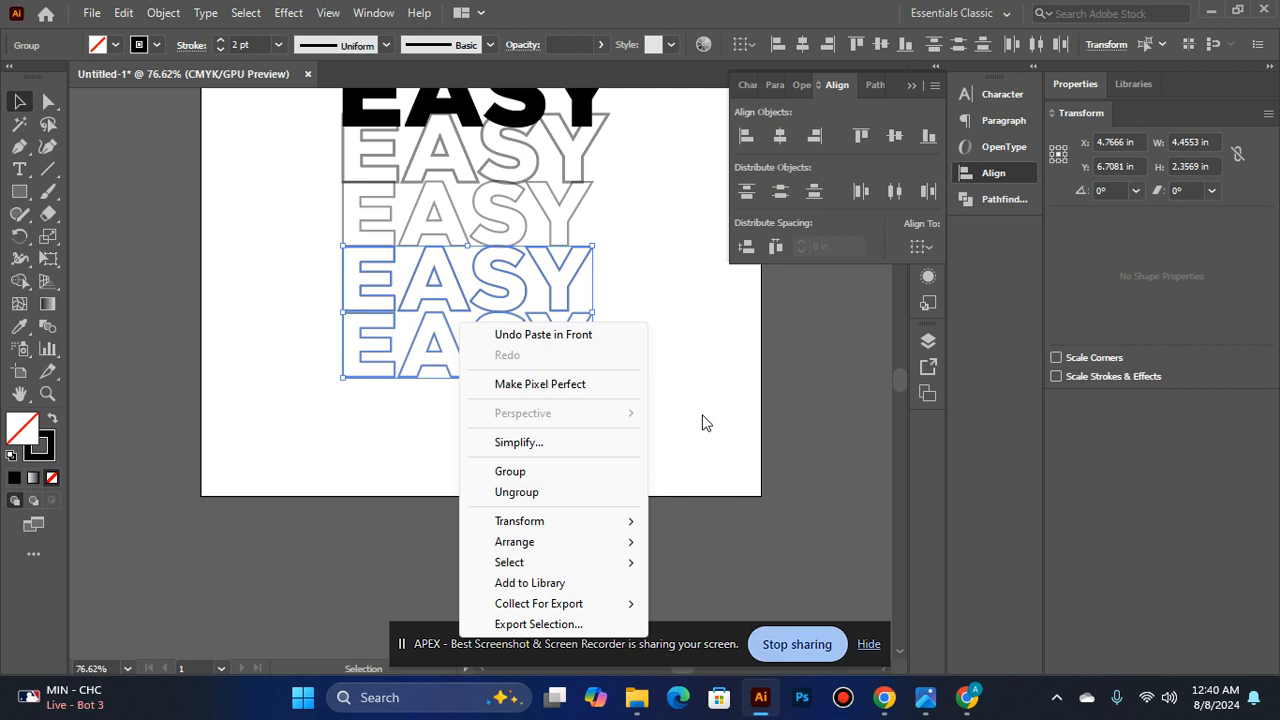
{"action": "left_click", "coordinate": [701, 422]}
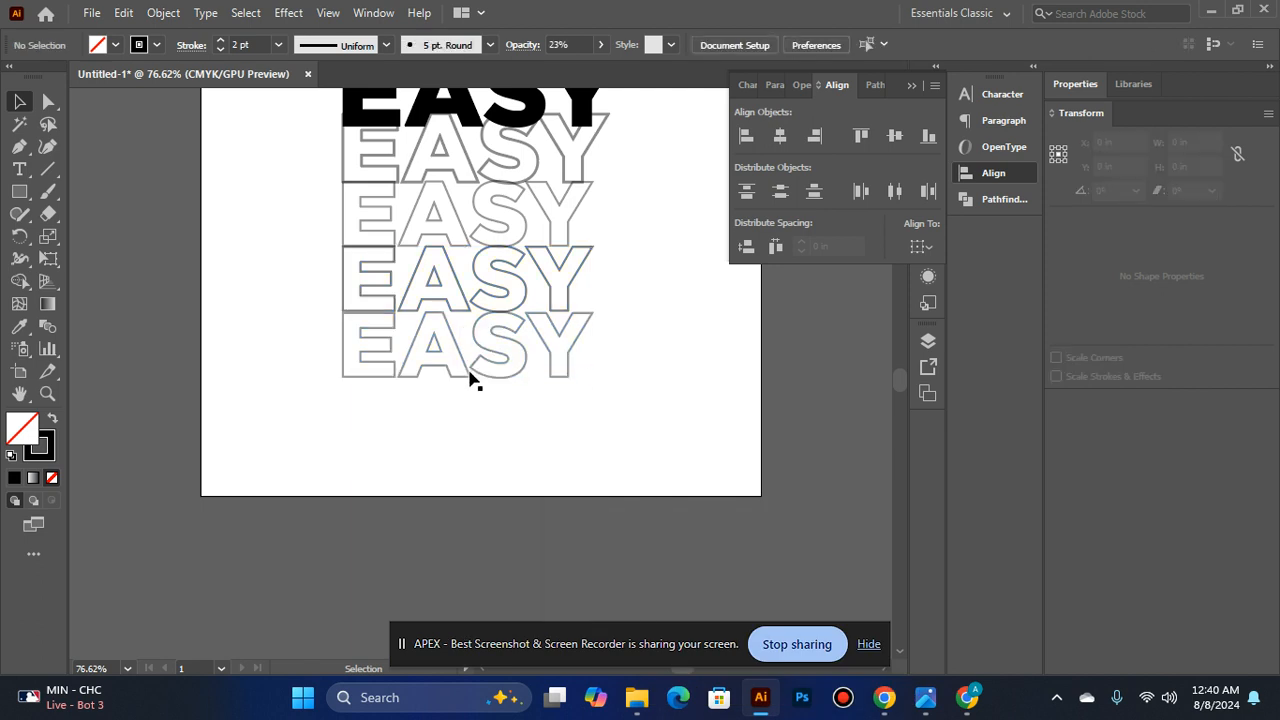
- Reflect the two lowest EASY outline copies across the vertical axis with the Reflect command
{"action": "left_click", "coordinate": [380, 343]}
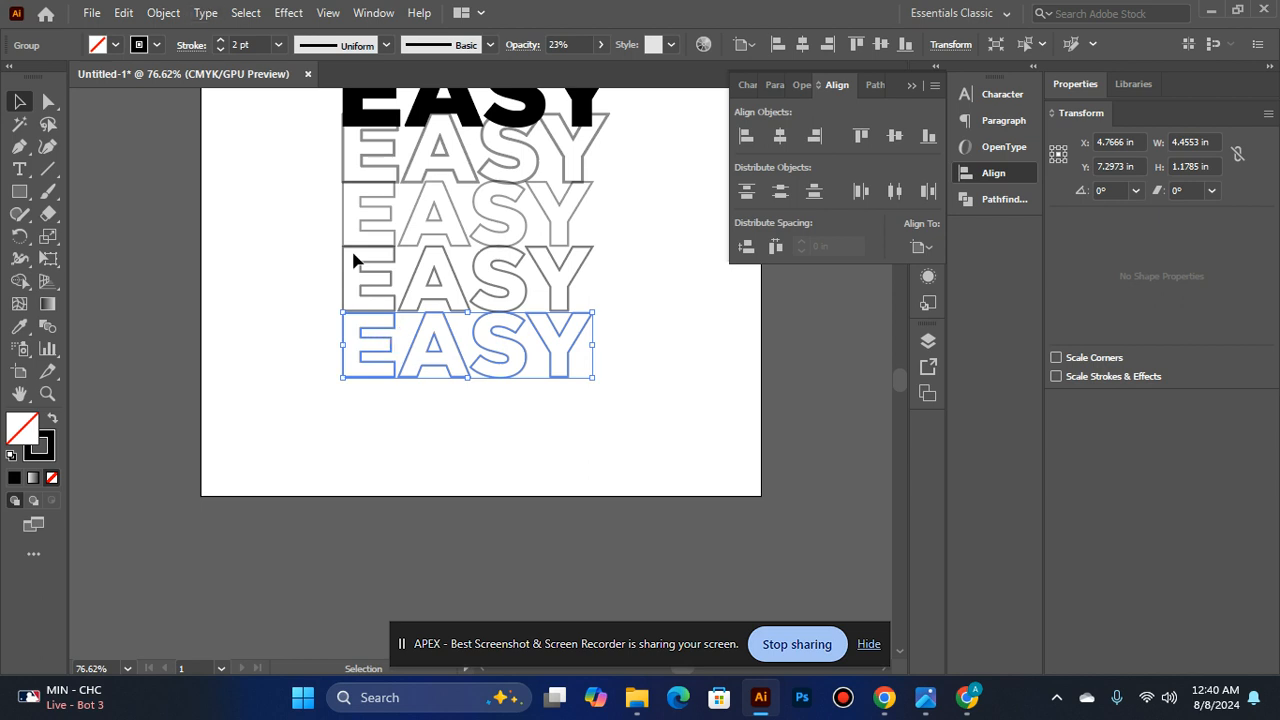
{"action": "left_click", "coordinate": [430, 285], "text": "shift"}
{"action": "right_click", "coordinate": [575, 503]}
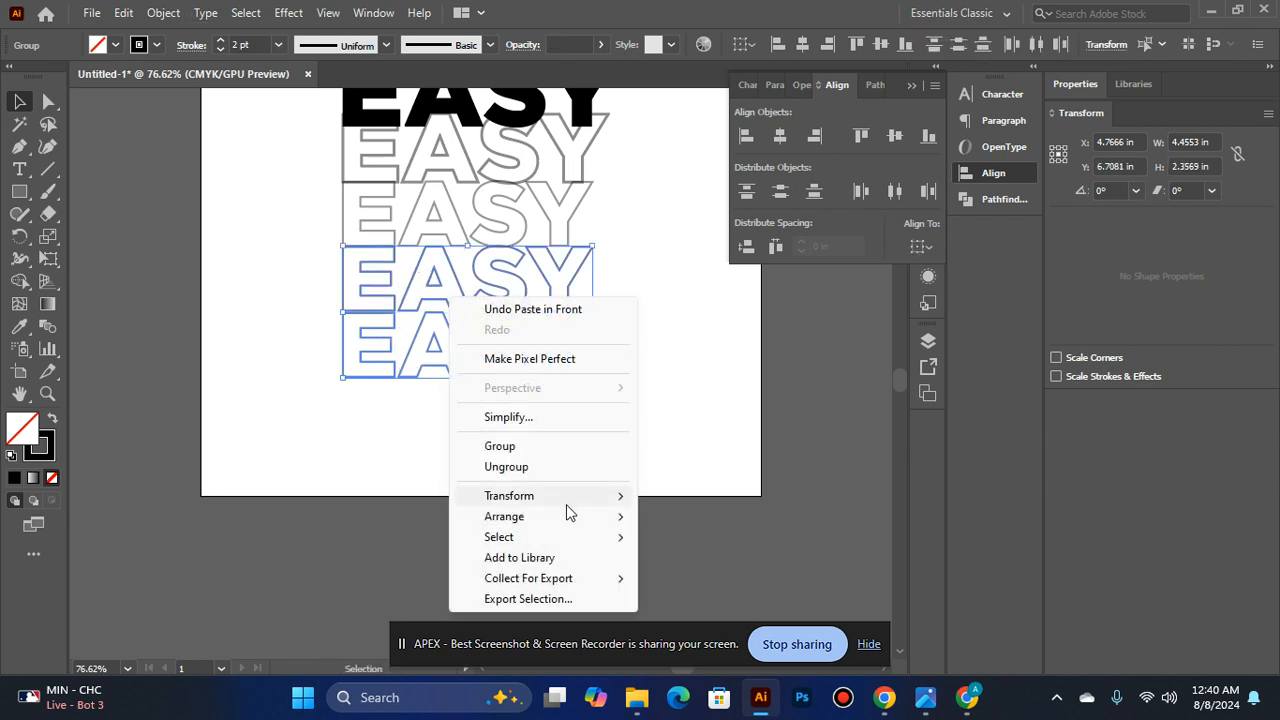
{"action": "mouse_move", "coordinate": [555, 503]}
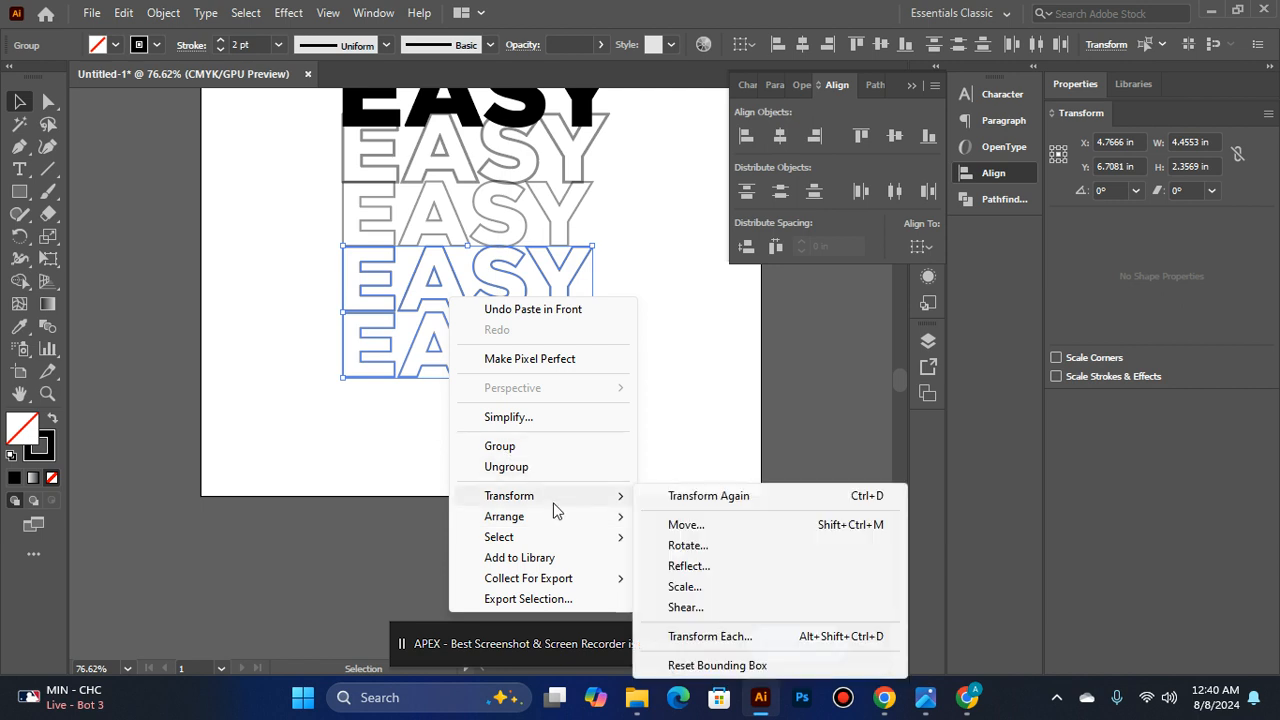
{"action": "left_click", "coordinate": [715, 566]}
{"action": "left_click", "coordinate": [513, 431]}
{"action": "left_click", "coordinate": [513, 431]}
{"action": "left_click", "coordinate": [628, 468]}
- Move the mirrored EASY pair straight down below the upright stack, to a Y position of about 8.94 in
{"action": "key", "text": "Down"}
{"action": "key", "text": "Down"}
{"action": "key", "text": "Down"}
{"action": "key", "text": "Down"}
{"action": "key", "text": "Down"}
{"action": "key", "text": "Down"}
{"action": "key", "text": "Down"}
{"action": "key", "text": "Down"}
{"action": "key", "text": "Down"}
{"action": "key", "text": "Down"}
{"action": "key", "text": "Down"}
{"action": "key", "text": "Down"}
{"action": "key", "text": "Down"}
{"action": "key", "text": "Down"}
{"action": "key", "text": "Down"}
{"action": "key", "text": "Down"}
{"action": "key", "text": "Down"}
{"action": "key", "text": "Down"}
{"action": "key", "text": "Down"}
{"action": "key", "text": "Down"}
{"action": "key", "text": "Down"}
{"action": "key", "text": "Down"}
{"action": "key", "text": "Down"}
{"action": "key", "text": "Down"}
{"action": "key", "text": "Down"}
{"action": "key", "text": "Down"}
{"action": "key", "text": "Down"}
{"action": "key", "text": "Down"}
{"action": "key", "text": "Down"}
{"action": "key", "text": "Down"}
{"action": "key", "text": "Down"}
{"action": "key", "text": "Down"}
{"action": "key", "text": "Down"}
{"action": "key", "text": "Down"}
{"action": "key", "text": "Down"}
{"action": "key", "text": "Down"}
{"action": "key", "text": "Down"}
{"action": "key", "text": "Down"}
{"action": "key", "text": "Down"}
{"action": "key", "text": "Down"}
{"action": "key", "text": "Down"}
{"action": "key", "text": "Down"}
{"action": "key", "text": "Down"}
{"action": "key", "text": "Down"}
{"action": "key", "text": "Down"}
{"action": "key", "text": "Down"}
{"action": "key", "text": "Down"}
{"action": "key", "text": "Down"}
{"action": "key", "text": "Down"}
{"action": "key", "text": "Down"}
{"action": "key", "text": "Down"}
{"action": "key", "text": "Down"}
{"action": "key", "text": "Down"}
{"action": "key", "text": "Down"}
{"action": "key", "text": "Down"}
{"action": "key", "text": "Down"}
{"action": "key", "text": "Down"}
{"action": "key", "text": "Down"}
{"action": "key", "text": "Down"}
{"action": "key", "text": "Down"}
{"action": "key", "text": "Down"}
{"action": "key", "text": "Down"}
{"action": "key", "text": "Down"}
{"action": "key", "text": "Down"}
{"action": "key", "text": "Down"}
{"action": "key", "text": "Down"}
{"action": "key", "text": "Down"}
{"action": "key", "text": "Down"}
{"action": "key", "text": "Down"}
{"action": "key", "text": "Down"}
{"action": "key", "text": "Down"}
{"action": "key", "text": "Down"}
{"action": "key", "text": "Down"}
{"action": "key", "text": "Down"}
{"action": "key", "text": "Down"}
{"action": "key", "text": "Down"}
{"action": "key", "text": "Down"}
{"action": "key", "text": "Down"}
{"action": "key", "text": "Down"}
{"action": "key", "text": "Down"}
{"action": "left_click", "coordinate": [616, 293]}
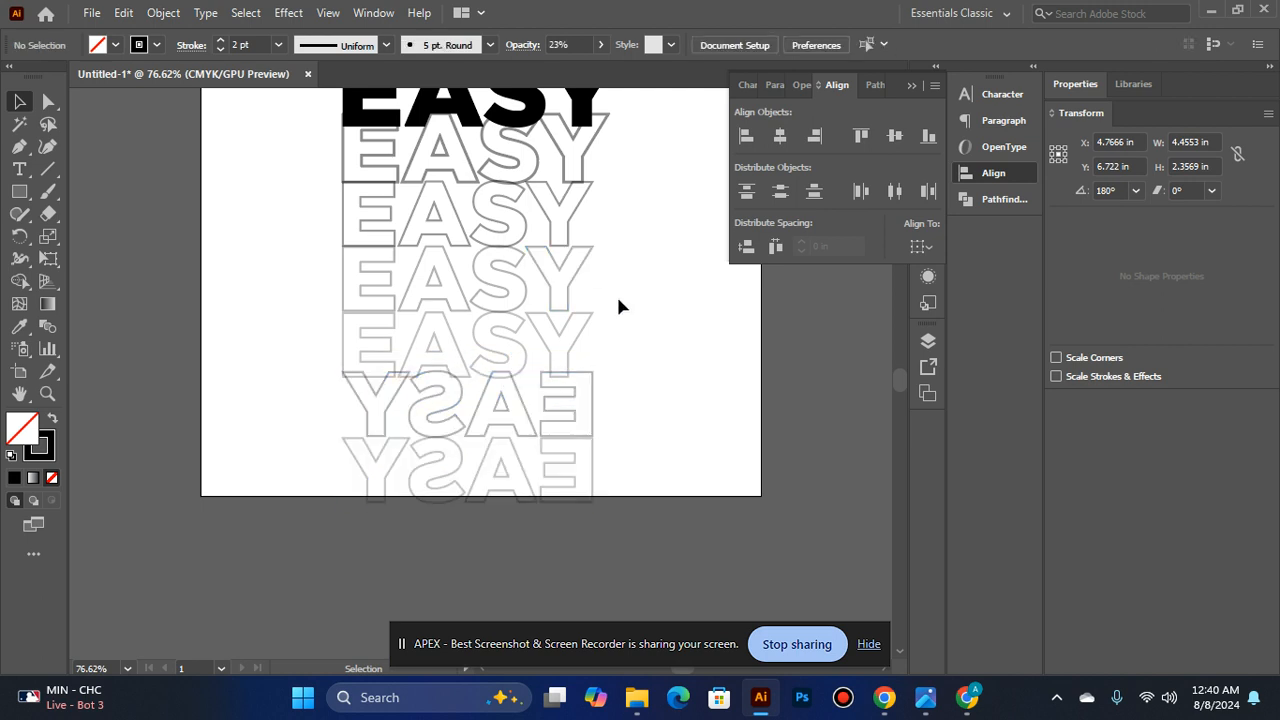
{"action": "left_click", "coordinate": [591, 405]}
{"action": "left_click", "coordinate": [551, 459], "text": "shift"}
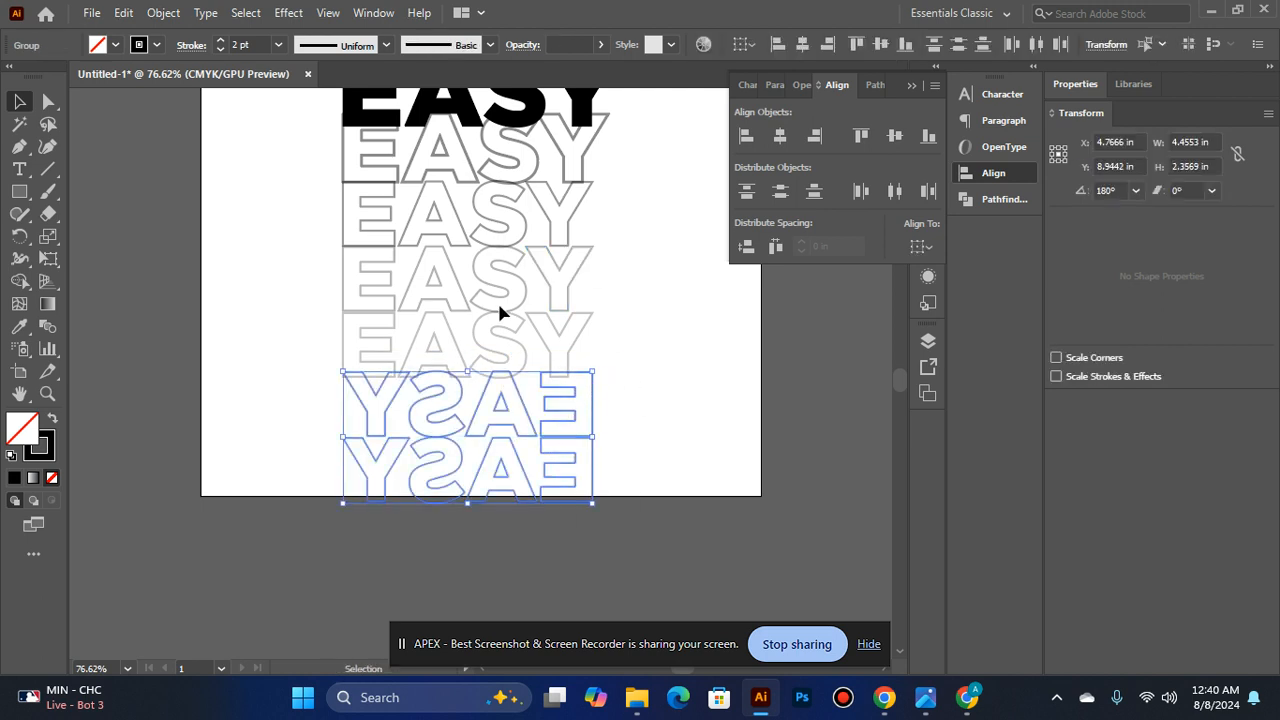
- Group the solid EASY word with four upright outlines and move the group up, away from the mirrored pair
{"action": "scroll", "coordinate": [497, 300], "scroll_direction": "up", "scroll_amount": 1}
{"action": "left_click", "coordinate": [482, 384]}
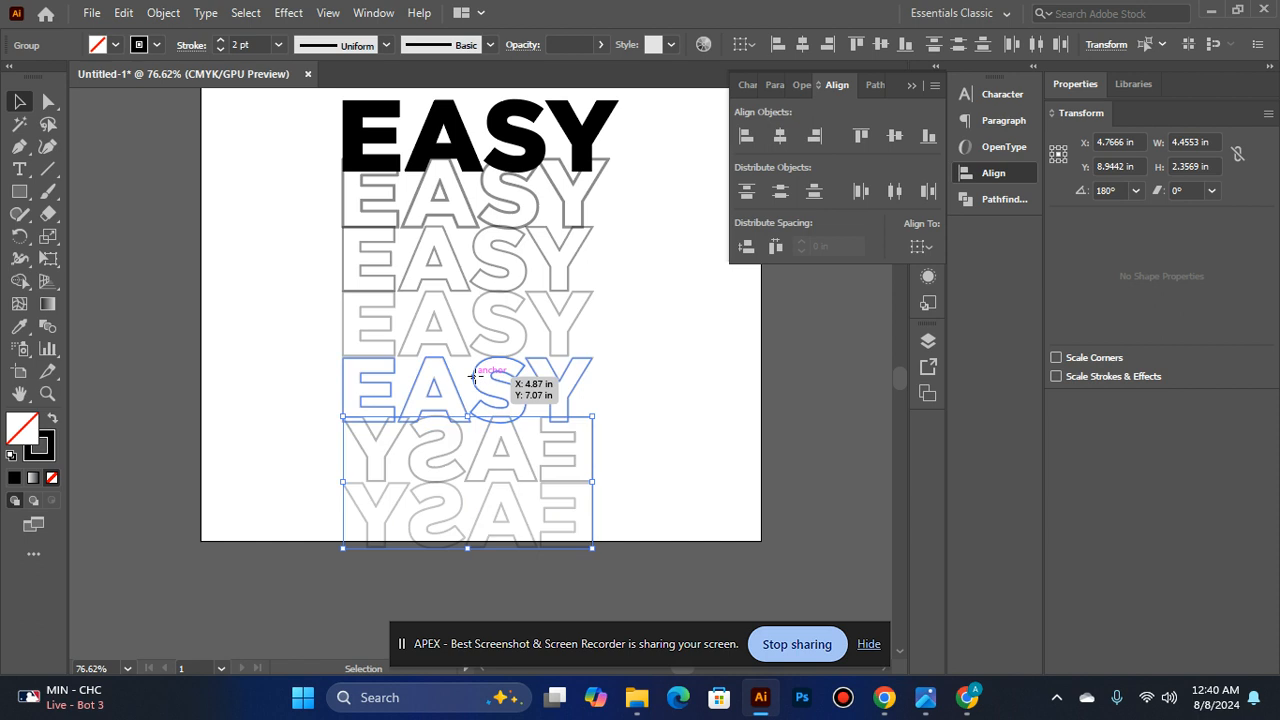
{"action": "left_click", "coordinate": [437, 322], "text": "shift"}
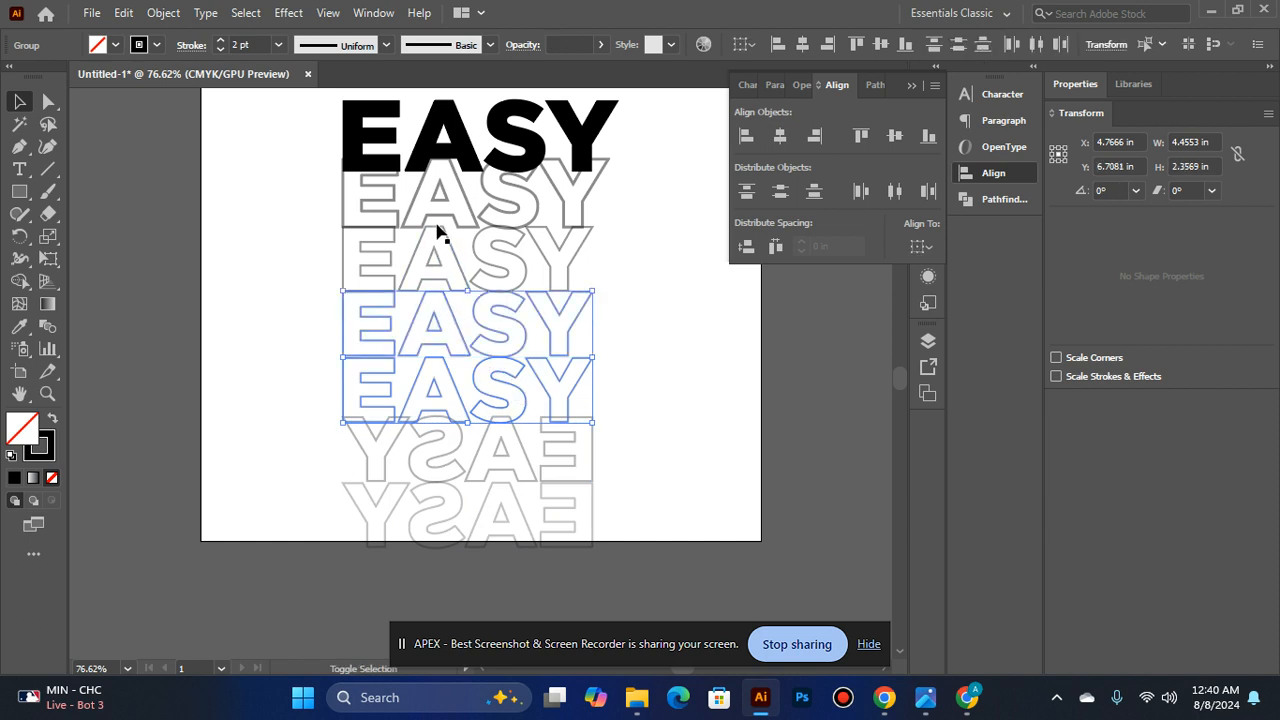
{"action": "left_click", "coordinate": [440, 208], "text": "shift"}
{"action": "left_click", "coordinate": [447, 262], "text": "shift"}
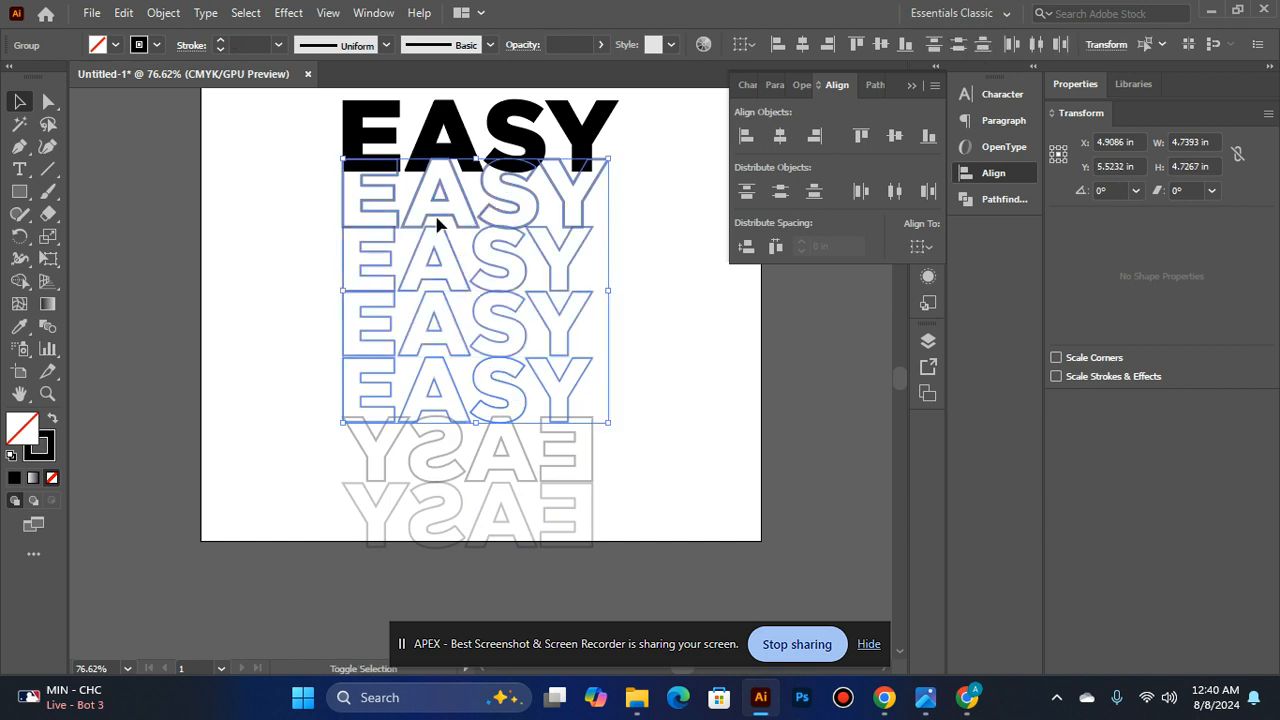
{"action": "left_click", "coordinate": [447, 135], "text": "shift"}
{"action": "key", "text": "ctrl+z"}
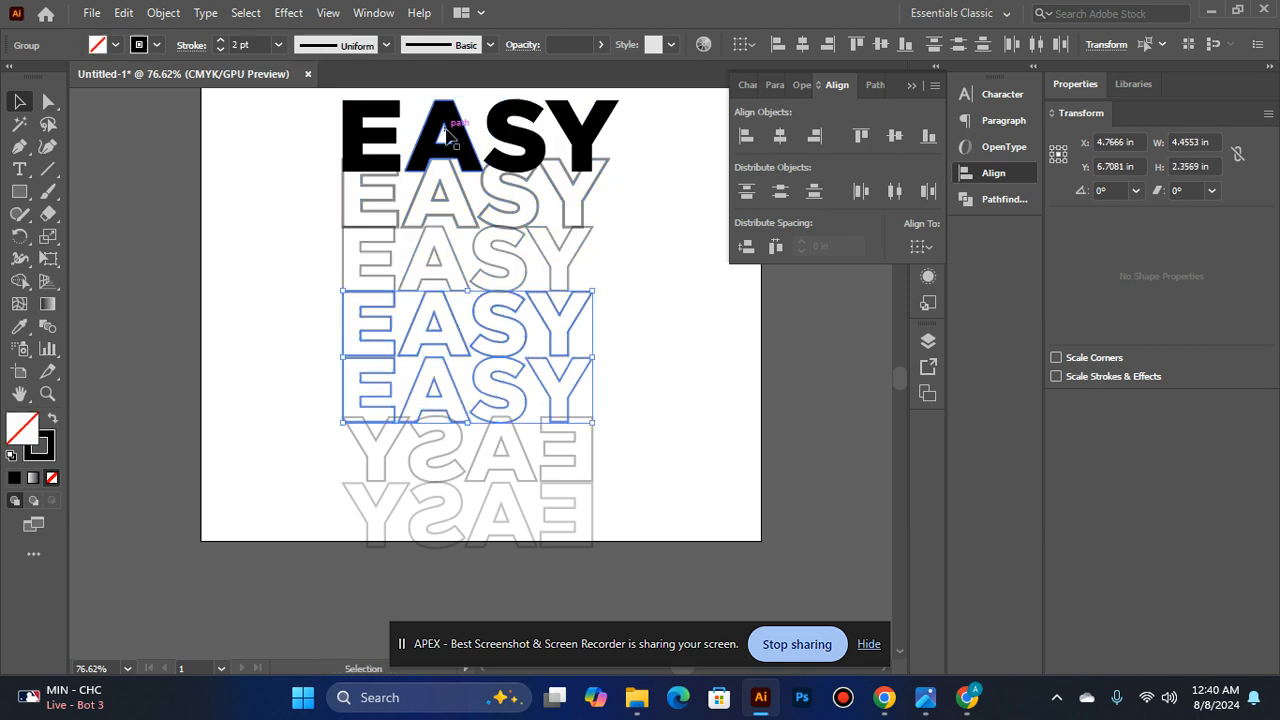
{"action": "left_click", "coordinate": [447, 135], "text": "shift"}
{"action": "left_click", "coordinate": [442, 205], "text": "shift"}
{"action": "left_click", "coordinate": [437, 260], "text": "shift"}
{"action": "left_click_drag", "start_coordinate": [437, 262], "coordinate": [458, 200]}
{"action": "scroll", "coordinate": [477, 316], "scroll_direction": "up", "scroll_amount": 1}
{"action": "left_click_drag", "start_coordinate": [477, 316], "coordinate": [457, 229]}
{"action": "left_click", "coordinate": [705, 407]}
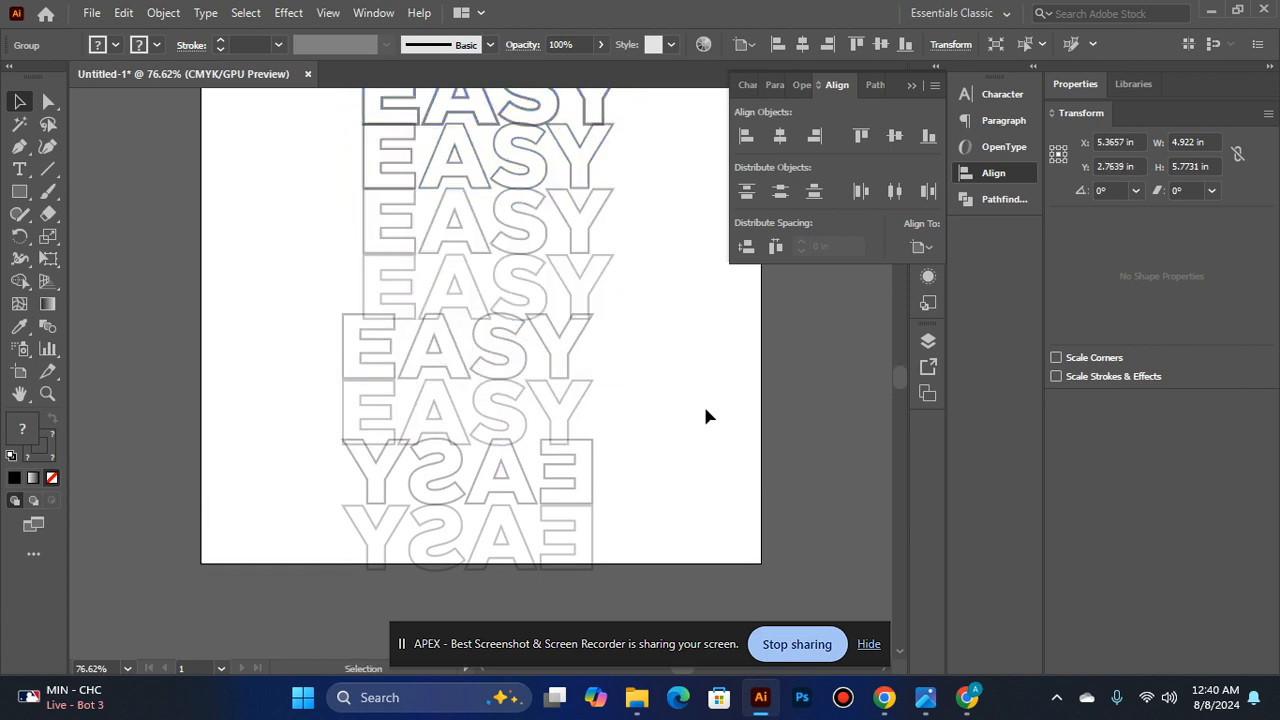
- Delete the two leftover upright EASY outlines between the moved group and the mirrored pair
{"action": "left_click", "coordinate": [500, 364]}
{"action": "key", "text": "Delete"}
{"action": "left_click", "coordinate": [511, 402]}
{"action": "key", "text": "Delete"}
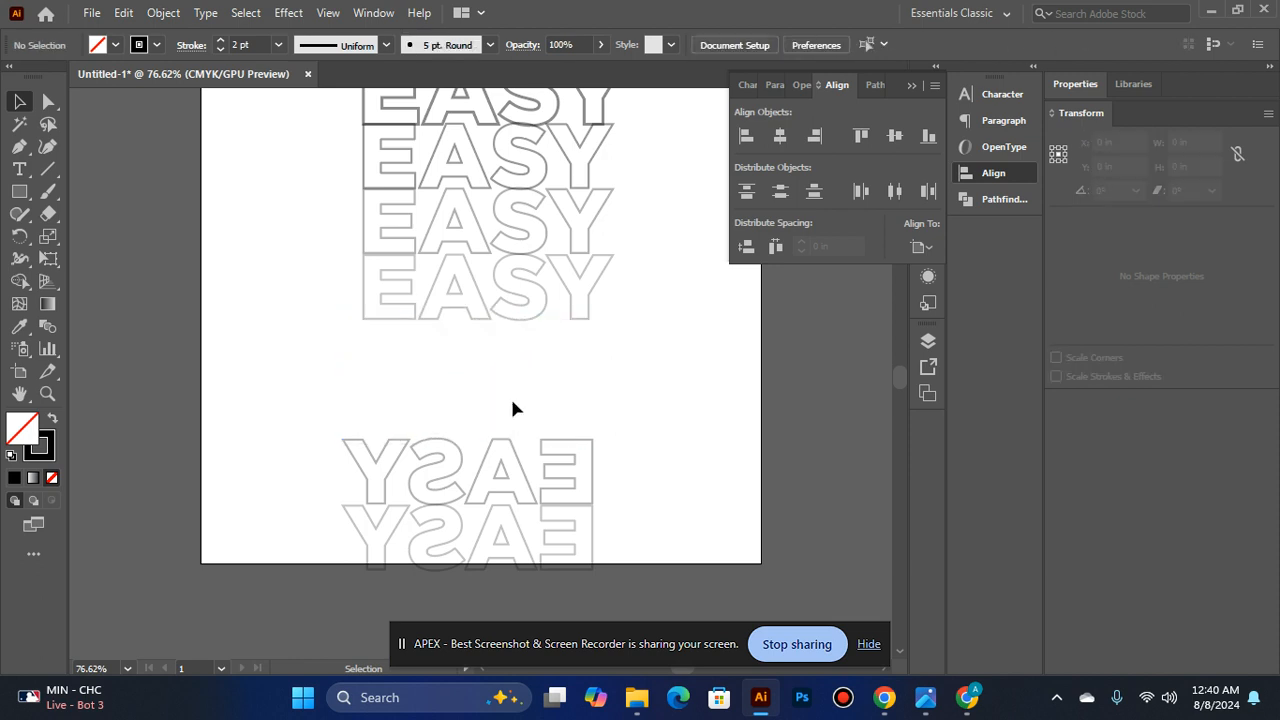
- Group the two mirrored EASY outlines and move them up just below the upright stack, to about X 5 in, Y 7.18 in
{"action": "left_click", "coordinate": [506, 479]}
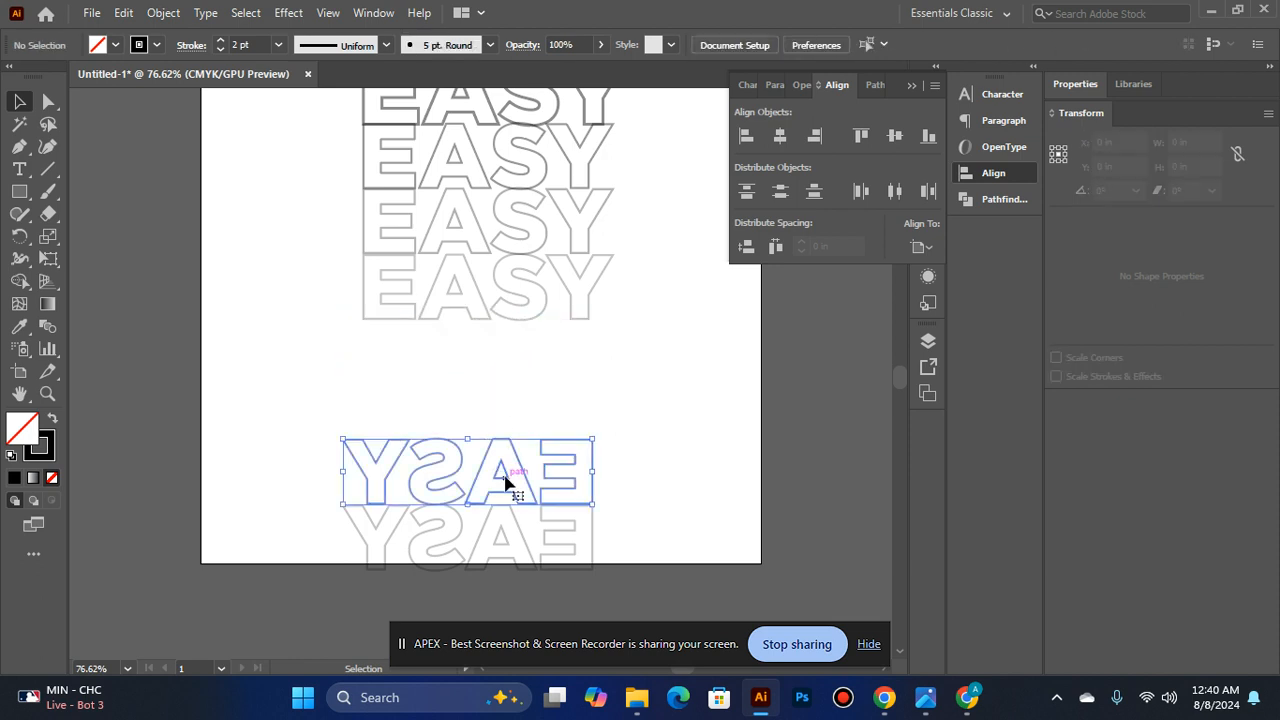
{"action": "left_click", "coordinate": [467, 525], "text": "shift"}
{"action": "left_click_drag", "start_coordinate": [455, 541], "coordinate": [468, 443]}
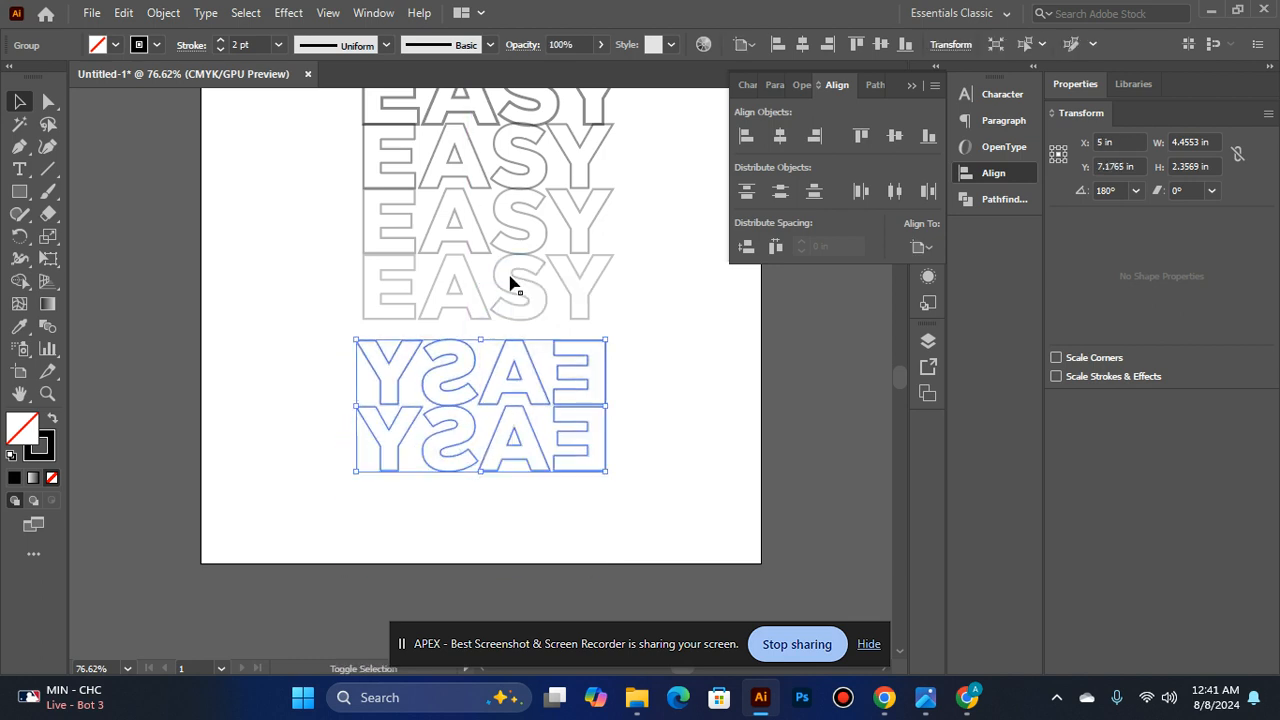
- Align the upright EASY group and the mirrored EASY group on their horizontal centers
{"action": "left_click", "coordinate": [500, 287], "text": "shift"}
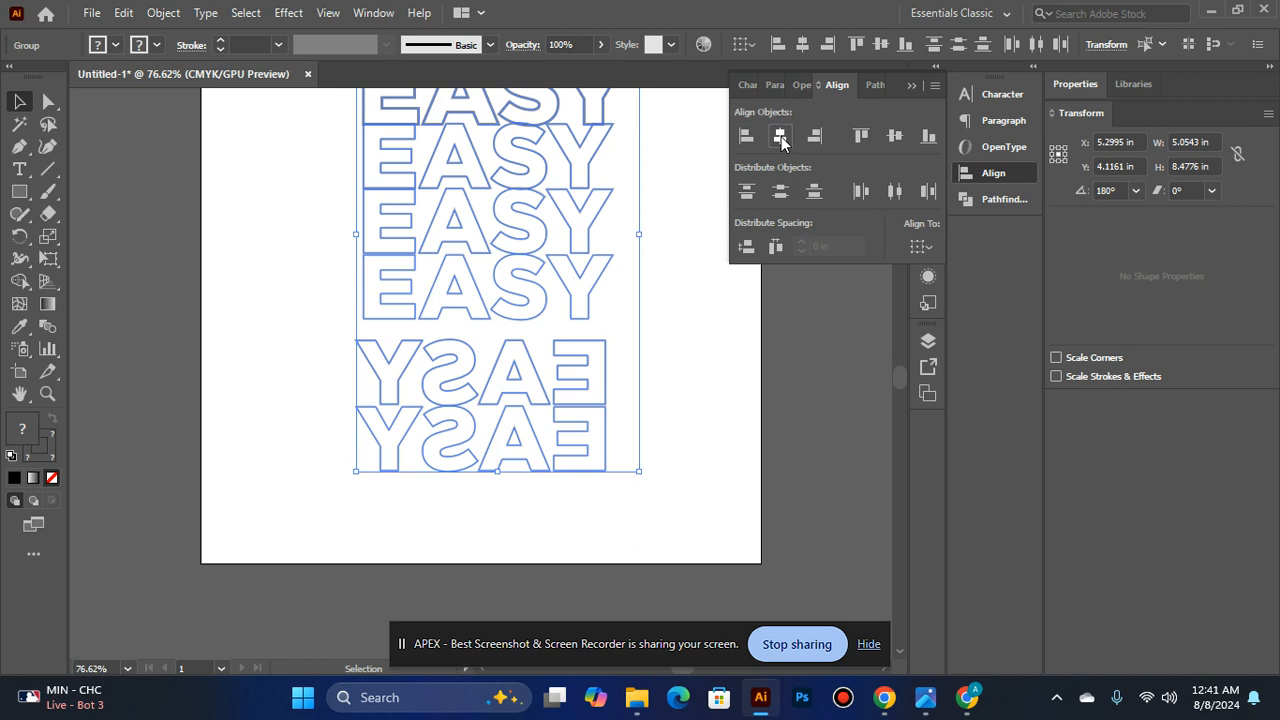
{"action": "left_click", "coordinate": [780, 137]}
{"action": "left_click", "coordinate": [684, 334]}
- Lower the opacity of the mirrored EASY group to 33%
{"action": "left_click", "coordinate": [604, 380]}
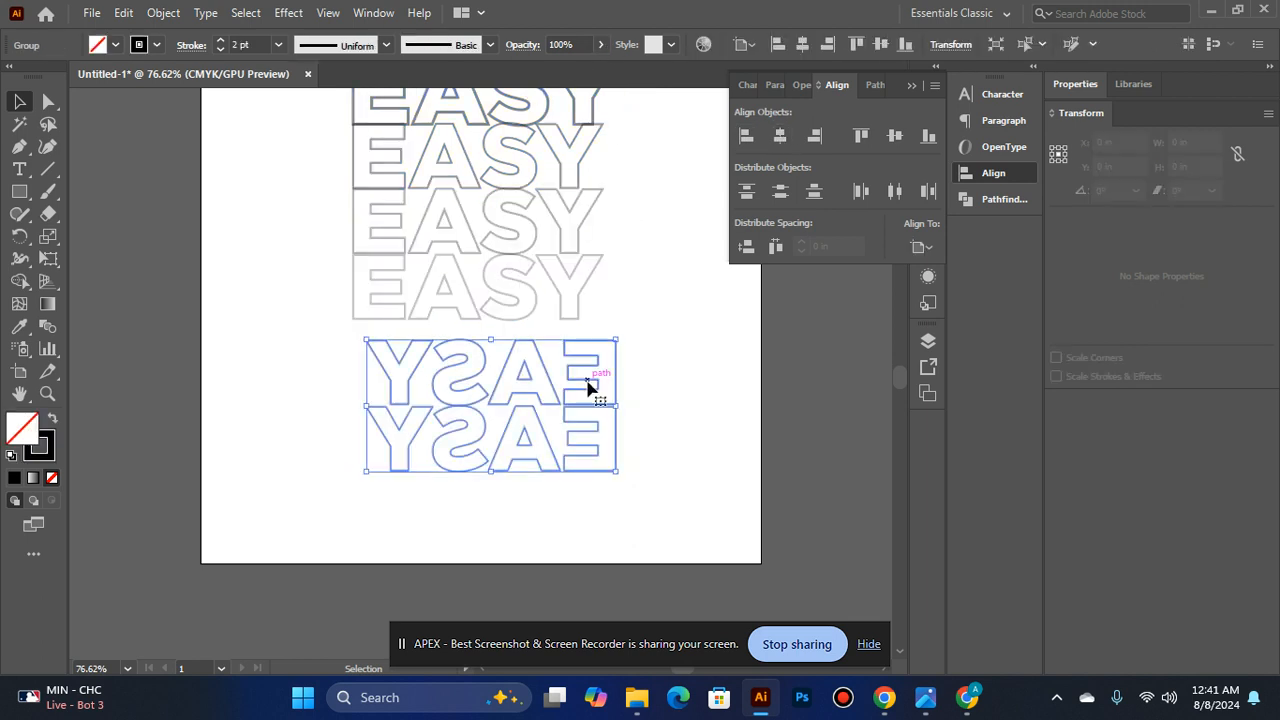
{"action": "left_click", "coordinate": [600, 45]}
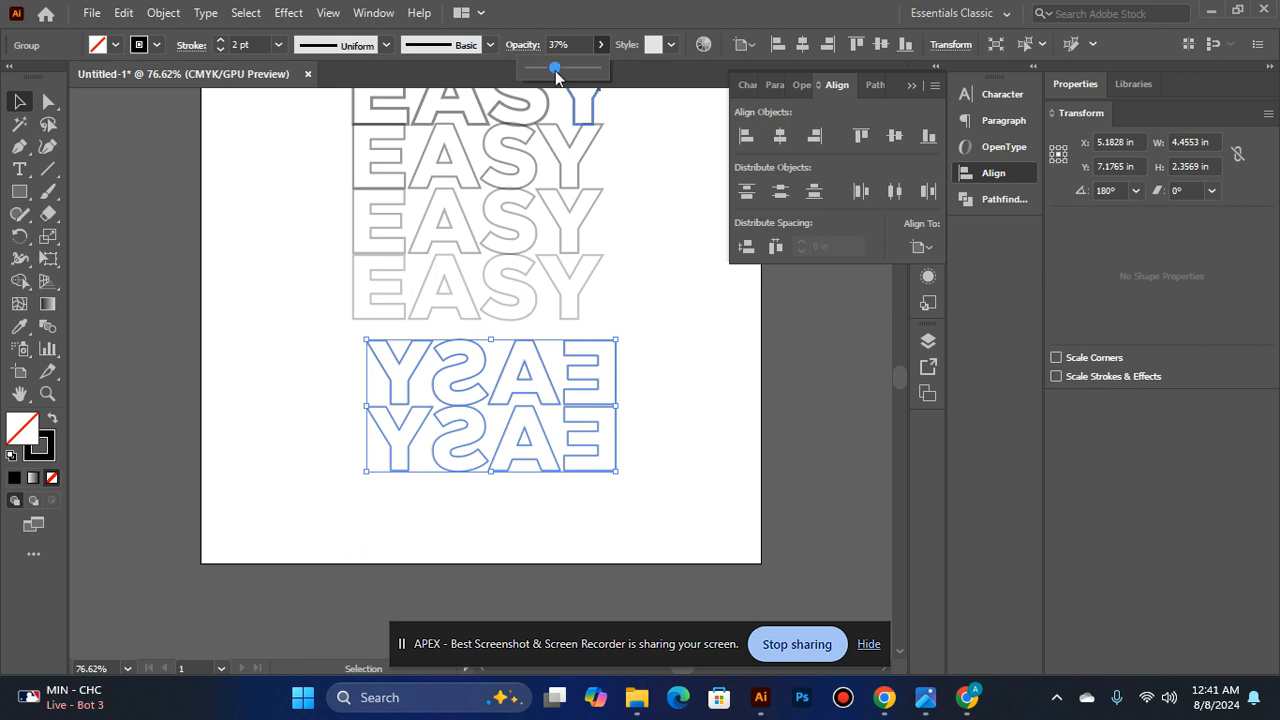
{"action": "left_click_drag", "start_coordinate": [555, 68], "coordinate": [545, 68]}
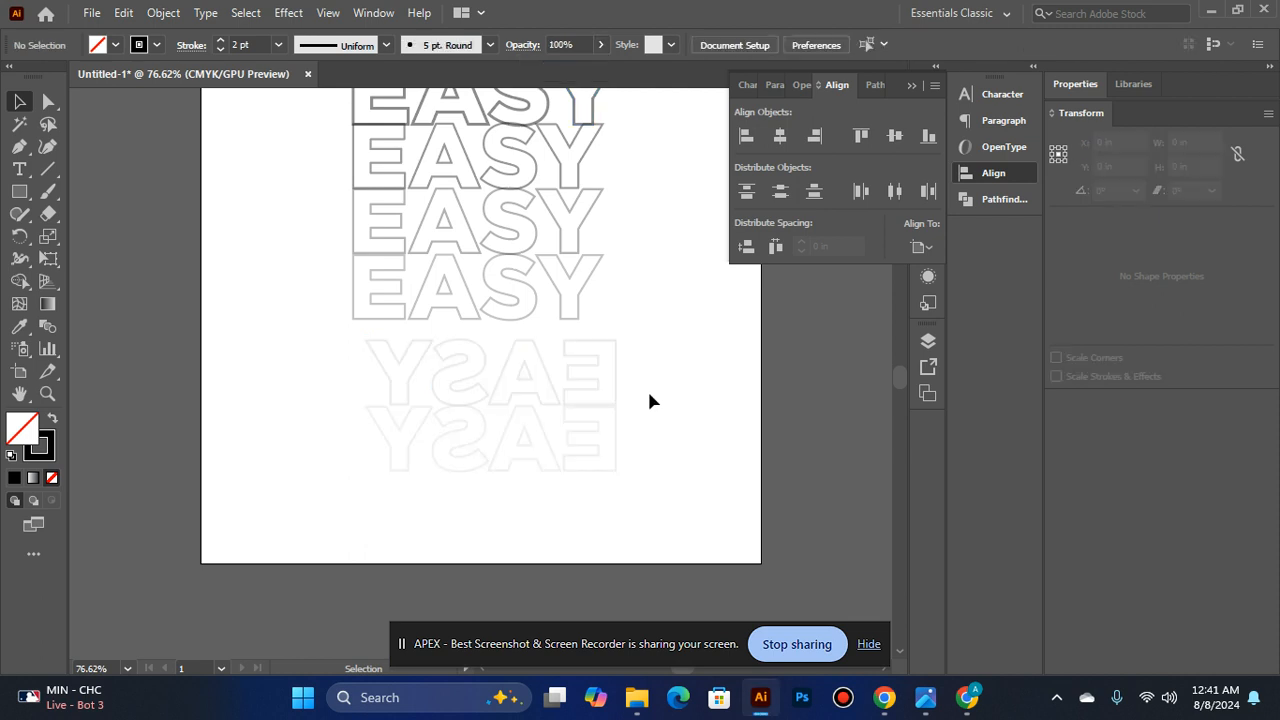
{"action": "left_click", "coordinate": [508, 447], "text": "ctrl+alt"}
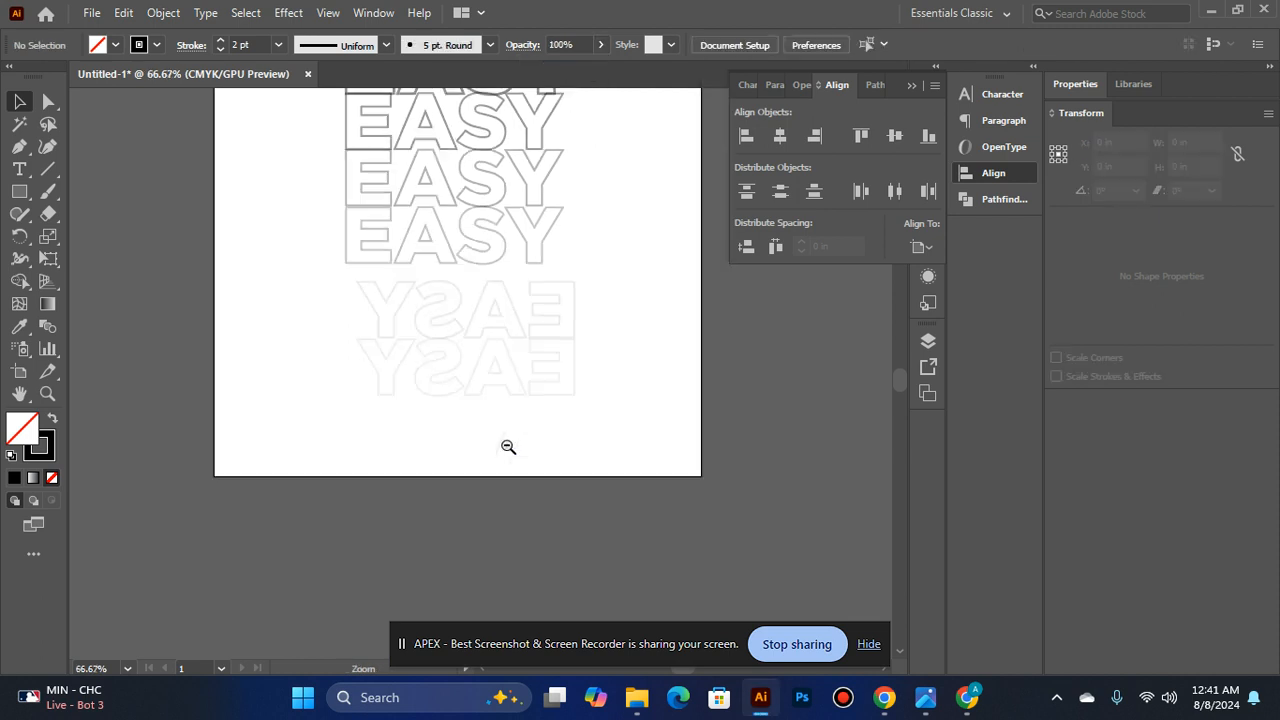
{"action": "key", "text": "ctrl+equal"}
{"action": "left_click", "coordinate": [500, 323]}
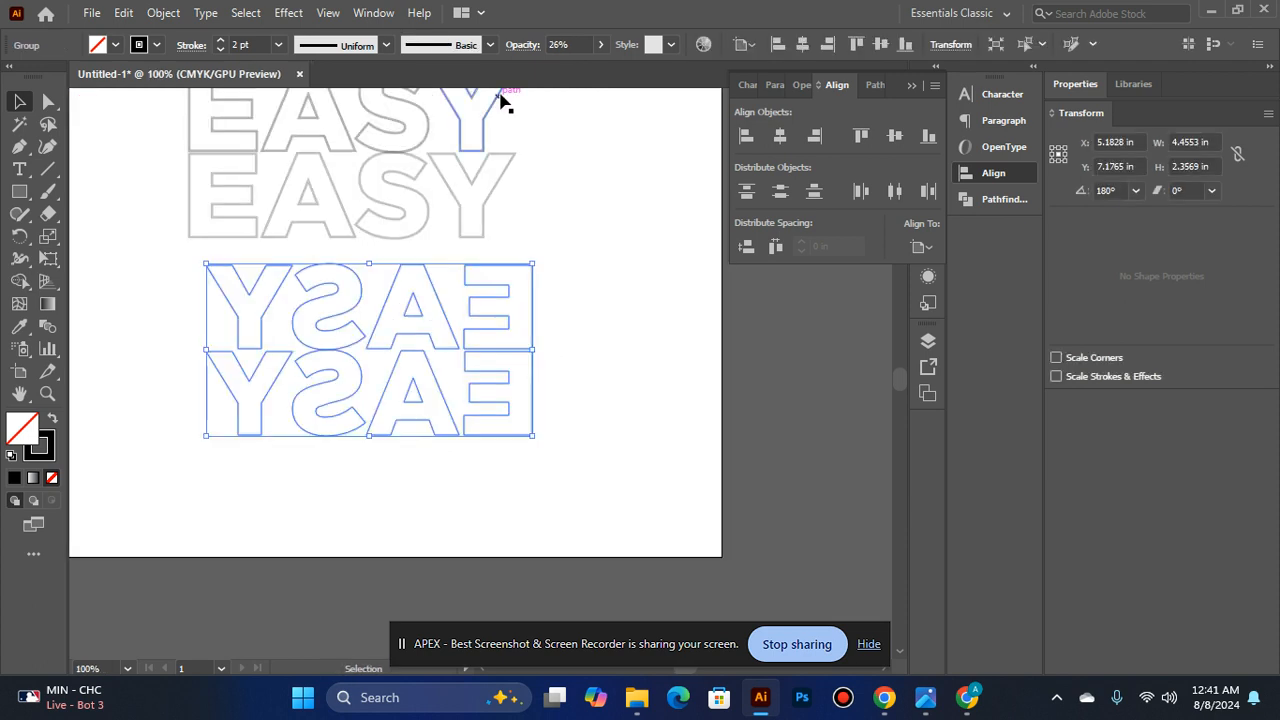
{"action": "left_click", "coordinate": [598, 46]}
{"action": "left_click_drag", "start_coordinate": [553, 71], "coordinate": [556, 72]}
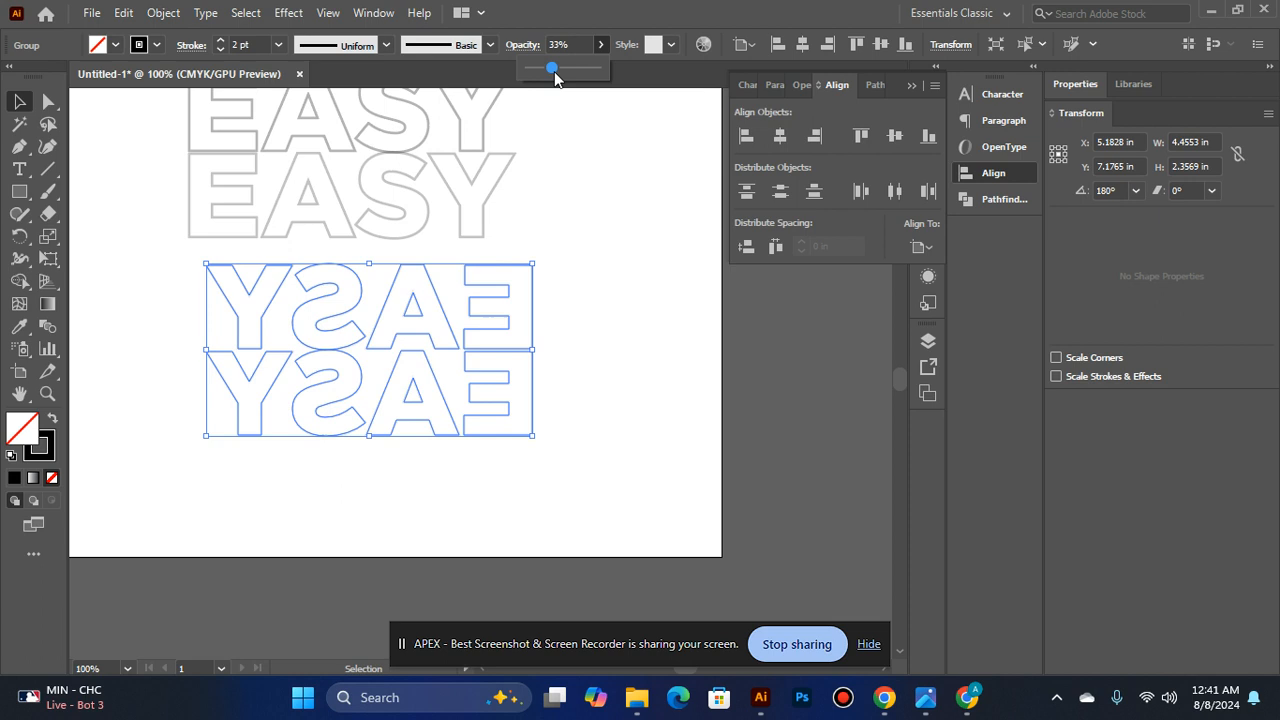
- Move the mirrored EASY group sideways to about X 4.92 in so it lines up under the outlined upright words
{"action": "left_click", "coordinate": [589, 280]}
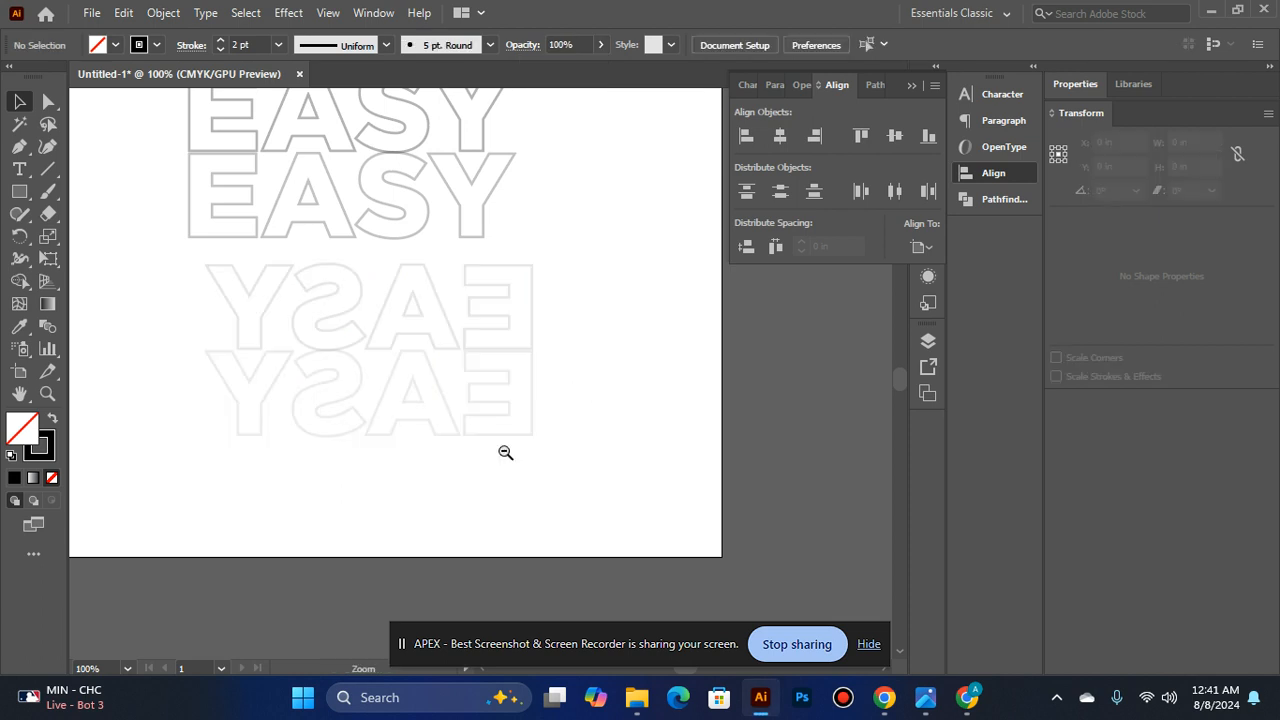
{"action": "left_click", "coordinate": [505, 452], "text": "ctrl+alt"}
{"action": "left_click", "coordinate": [503, 449], "text": "ctrl+alt"}
{"action": "scroll", "coordinate": [446, 340], "scroll_direction": "up", "scroll_amount": 2}
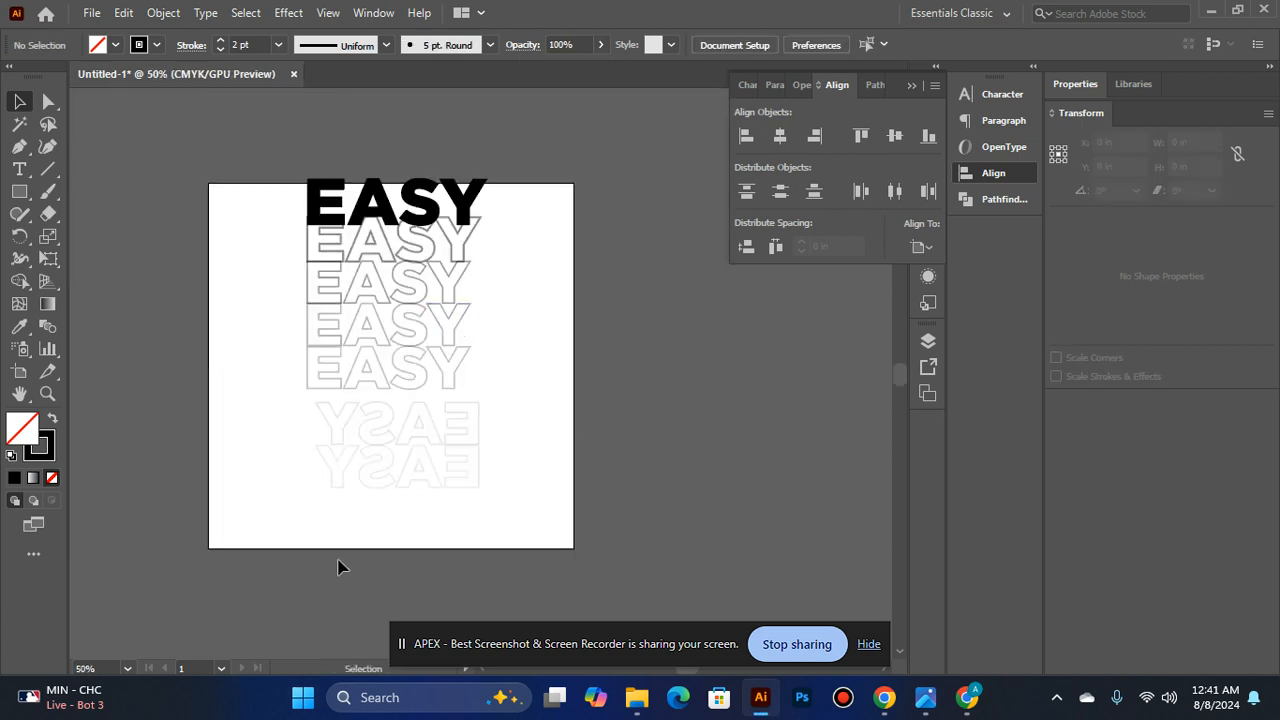
{"action": "left_click", "coordinate": [401, 447]}
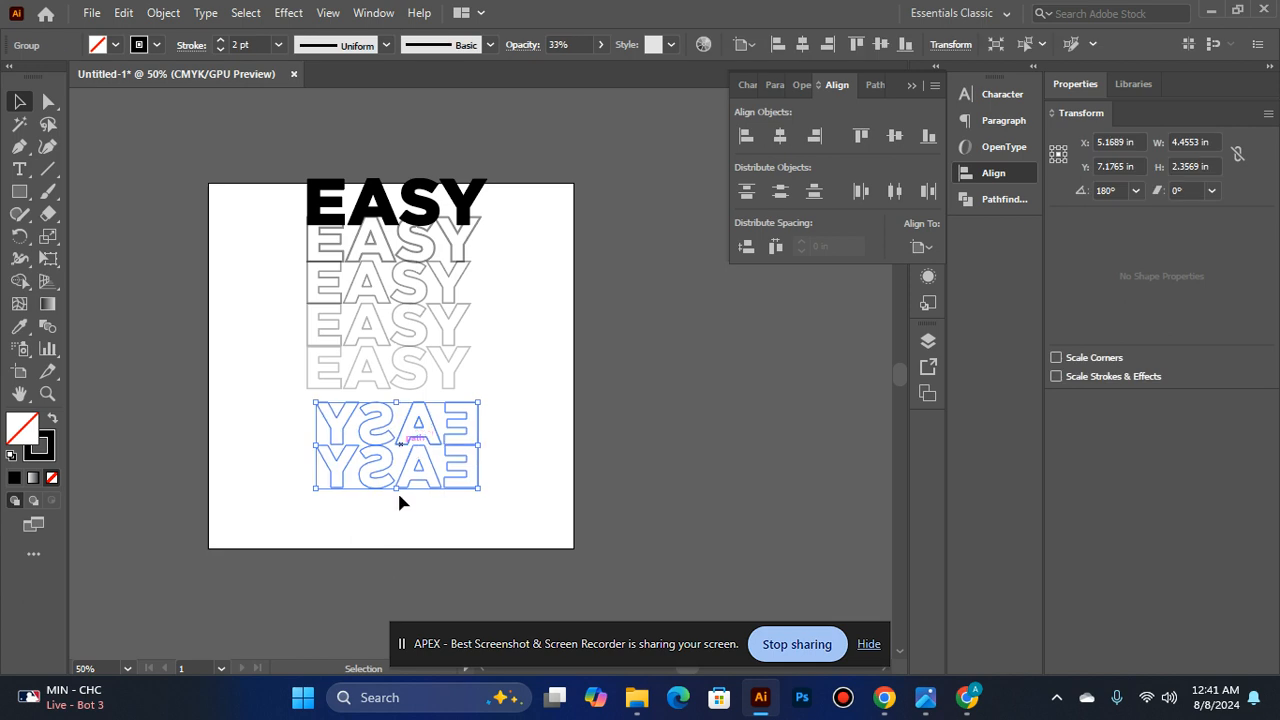
{"action": "left_click", "coordinate": [390, 566]}
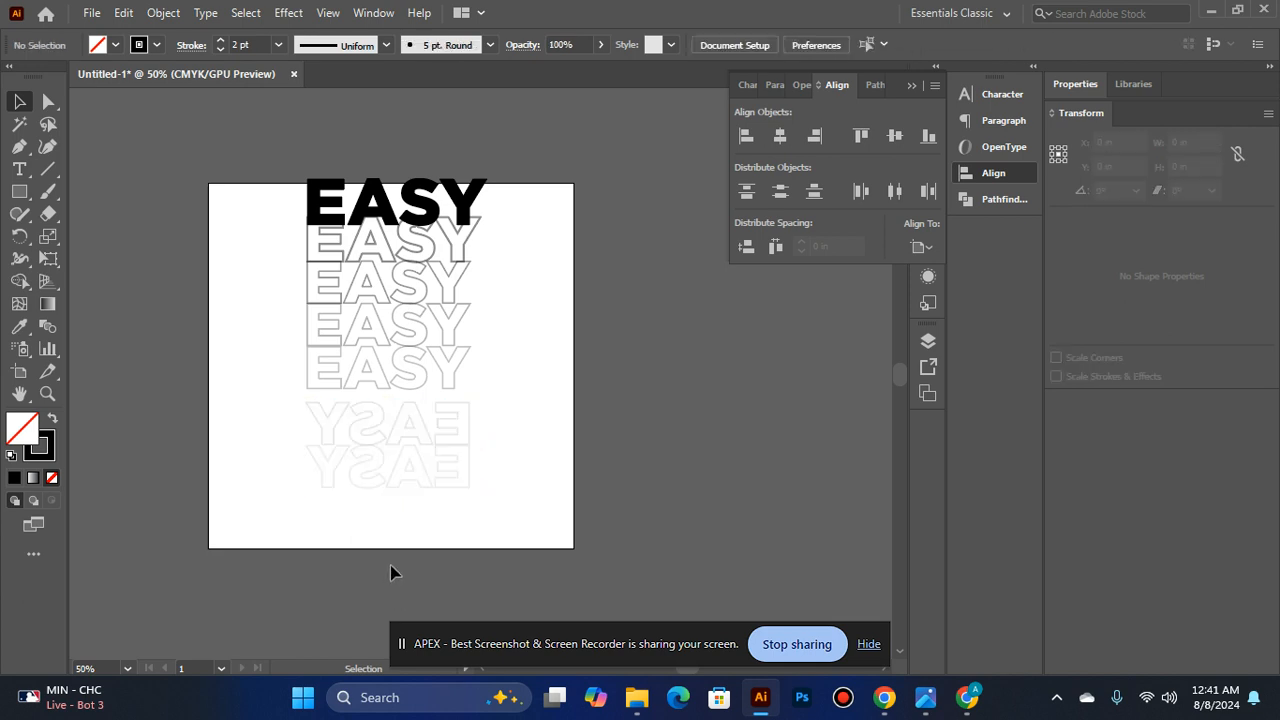
- Set the mirrored EASY group's opacity to 32% and move it slightly up to about Y 7.11 in
{"action": "left_click", "coordinate": [403, 420]}
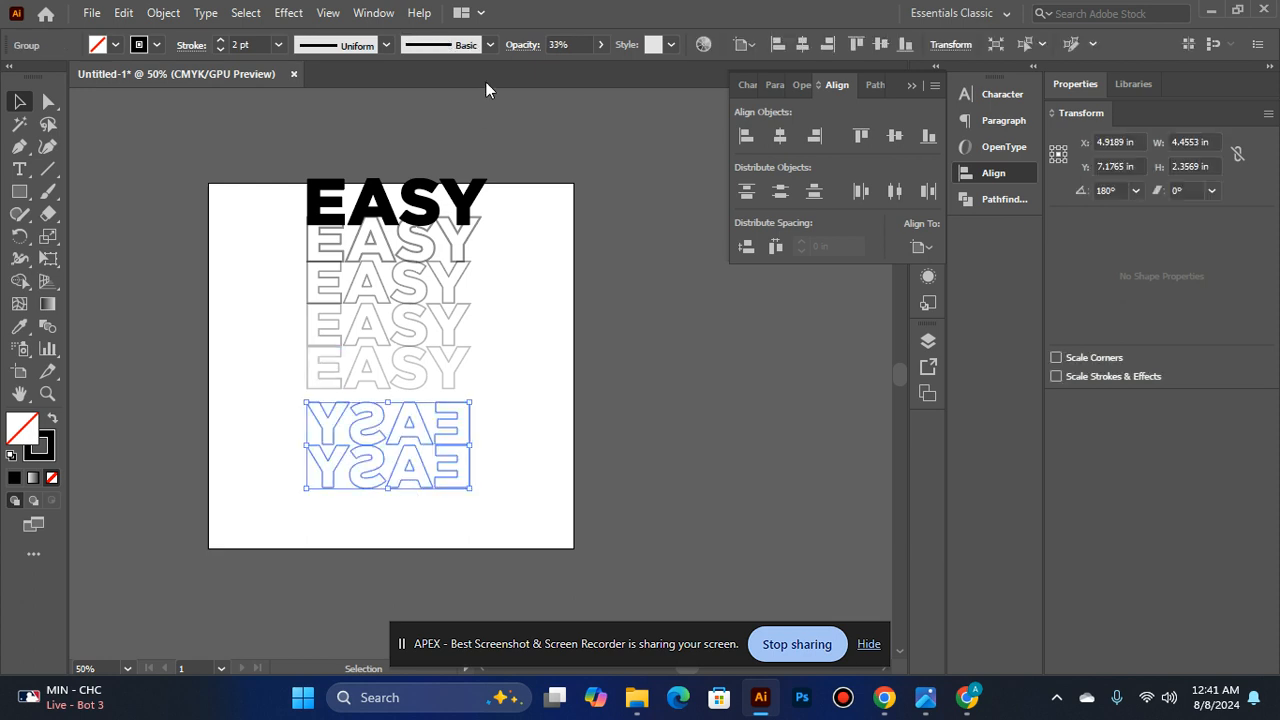
{"action": "left_click", "coordinate": [600, 44]}
{"action": "left_click", "coordinate": [500, 430]}
{"action": "left_click", "coordinate": [392, 425]}
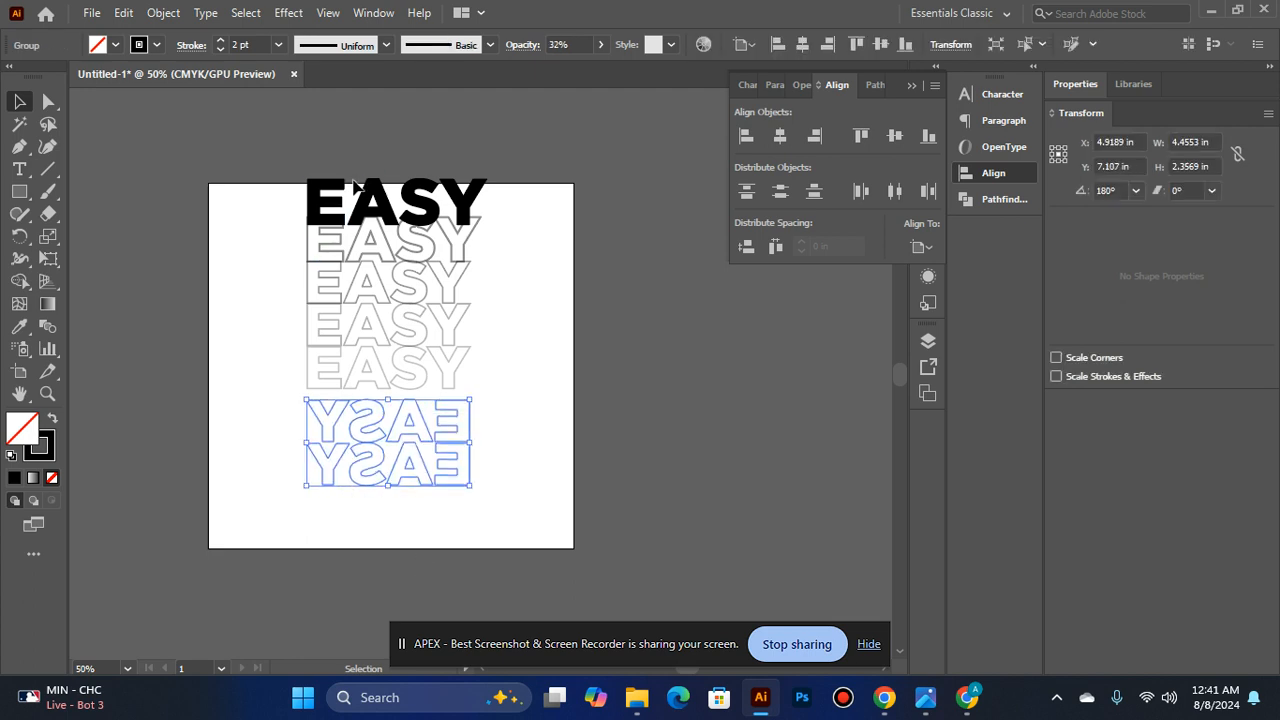
- Group the upright stack with the mirrored pair and center the artwork horizontally and vertically on the artboard
{"action": "left_click", "coordinate": [369, 310]}
{"action": "key", "text": "a"}
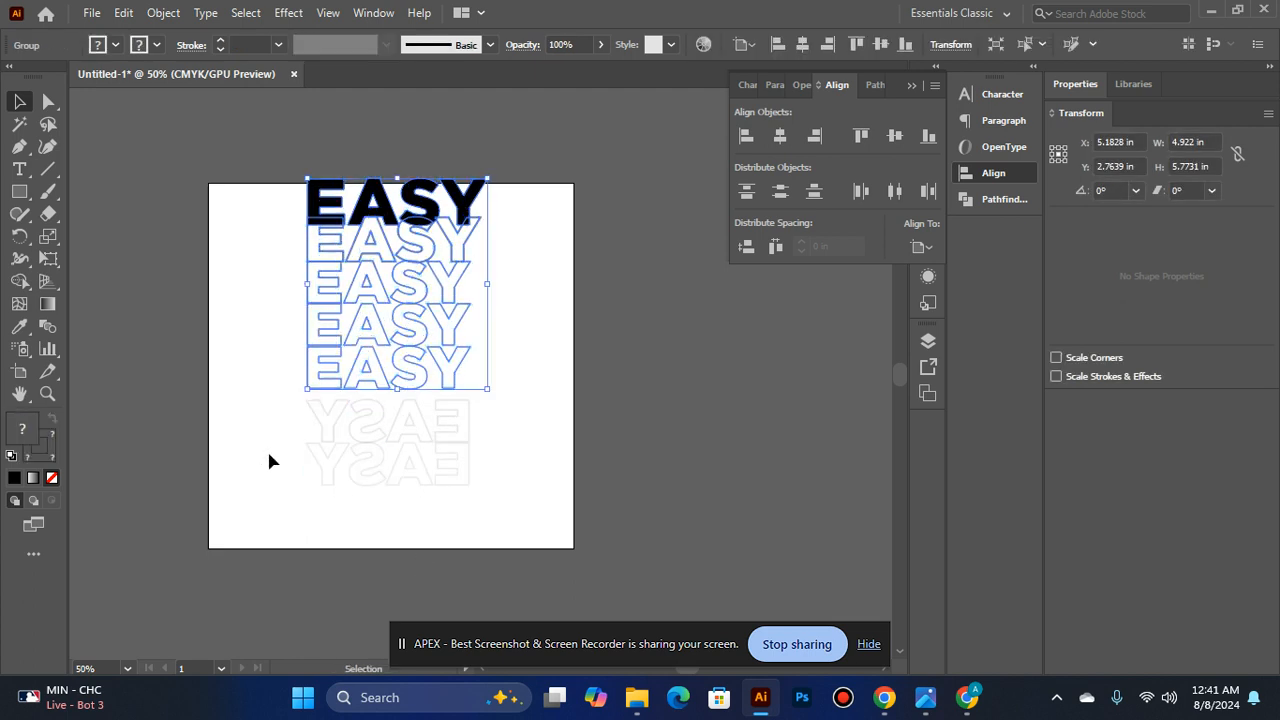
{"action": "left_click", "coordinate": [380, 455], "text": "shift"}
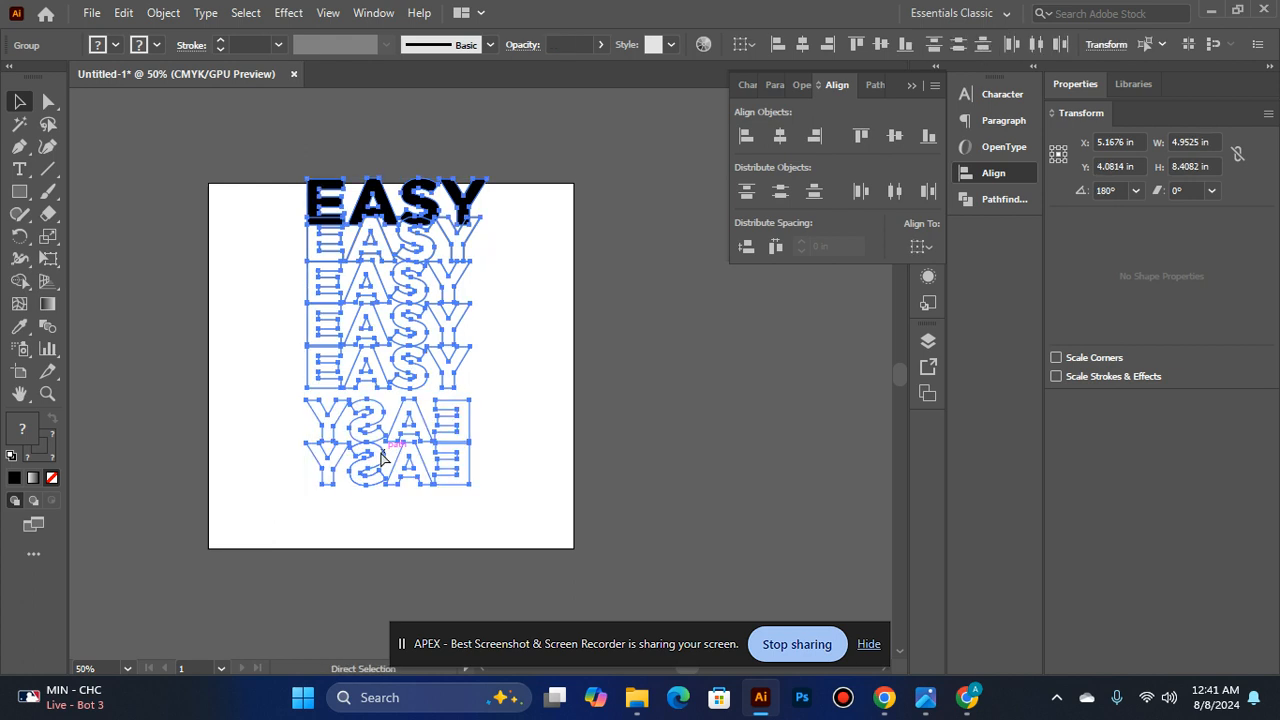
{"action": "key", "text": "v"}
{"action": "left_click", "coordinate": [780, 135]}
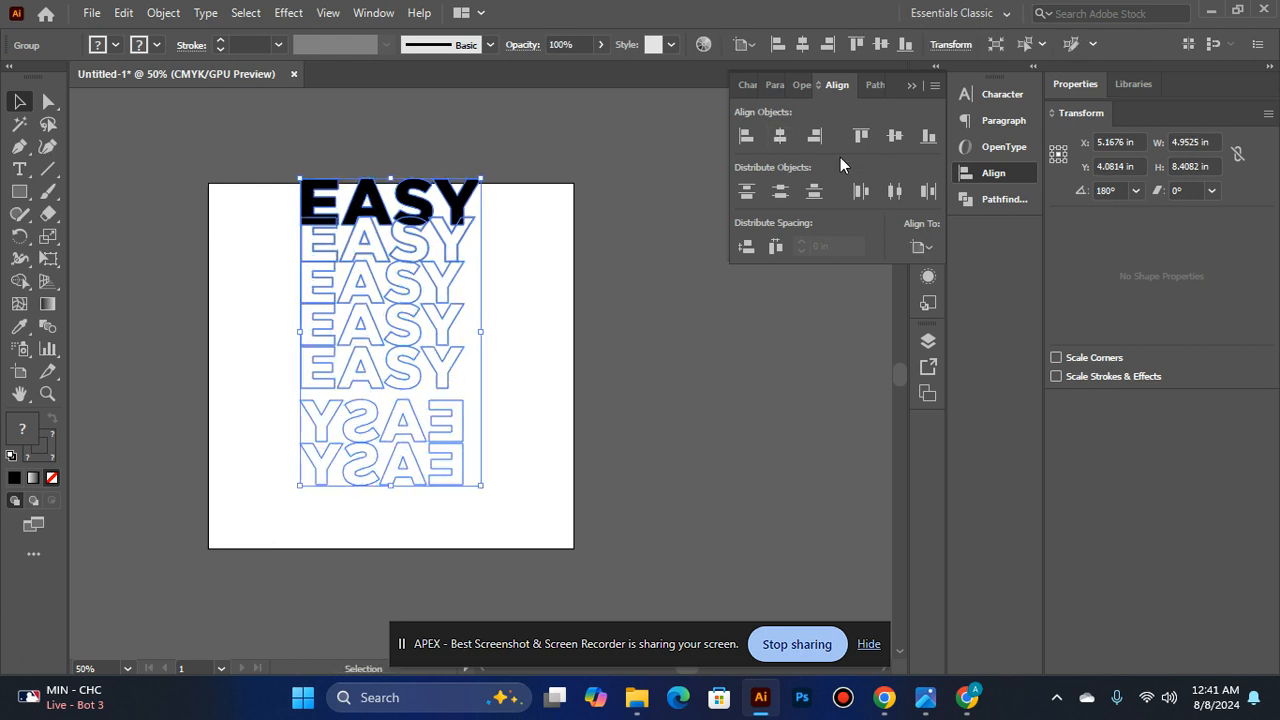
{"action": "left_click", "coordinate": [891, 143]}
{"action": "left_click", "coordinate": [579, 338]}
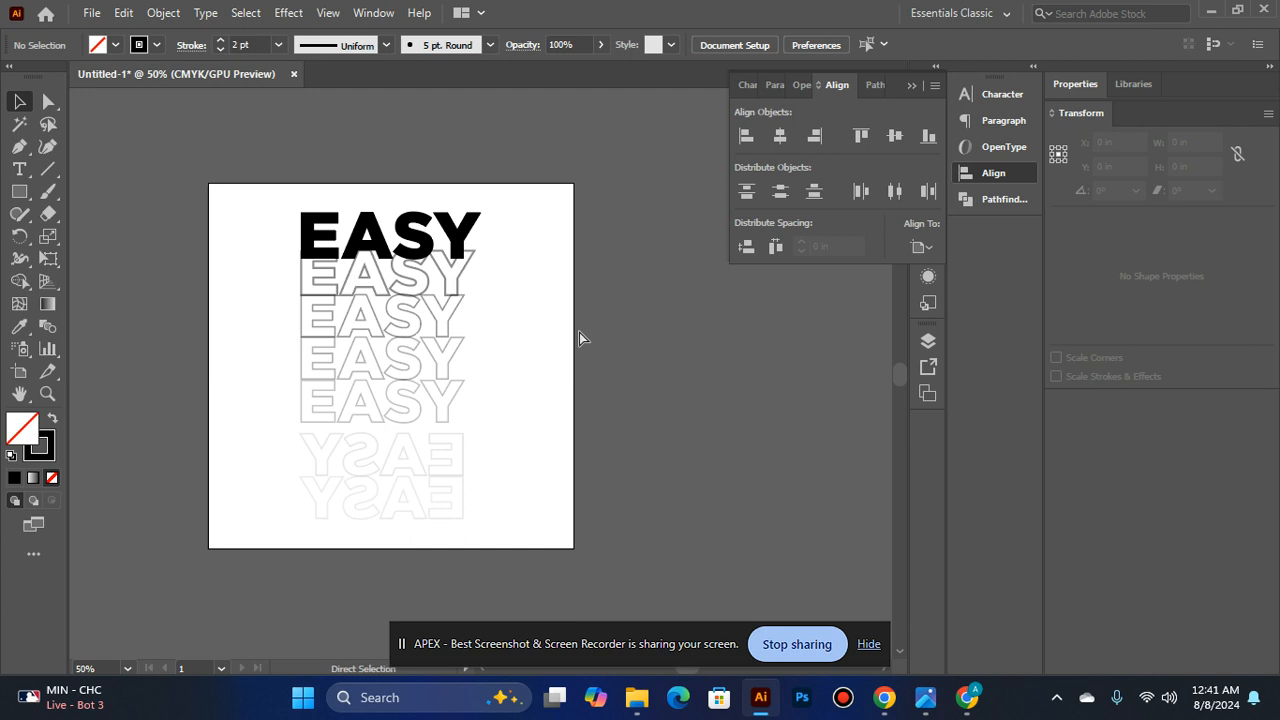
{"action": "scroll", "coordinate": [580, 338], "scroll_direction": "up", "scroll_amount": 3}
{"action": "scroll", "coordinate": [580, 338], "scroll_direction": "down", "scroll_amount": 1}
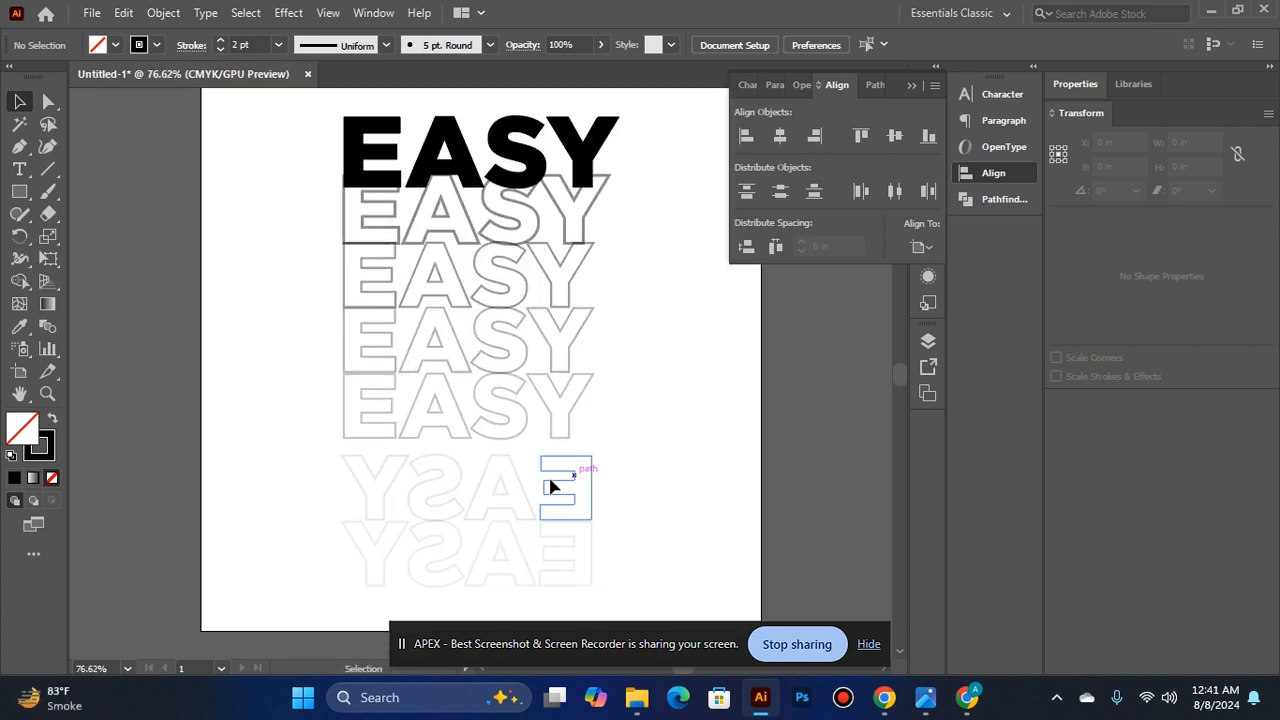
{"action": "right_click", "coordinate": [534, 522]}
{"action": "left_click", "coordinate": [608, 500]}
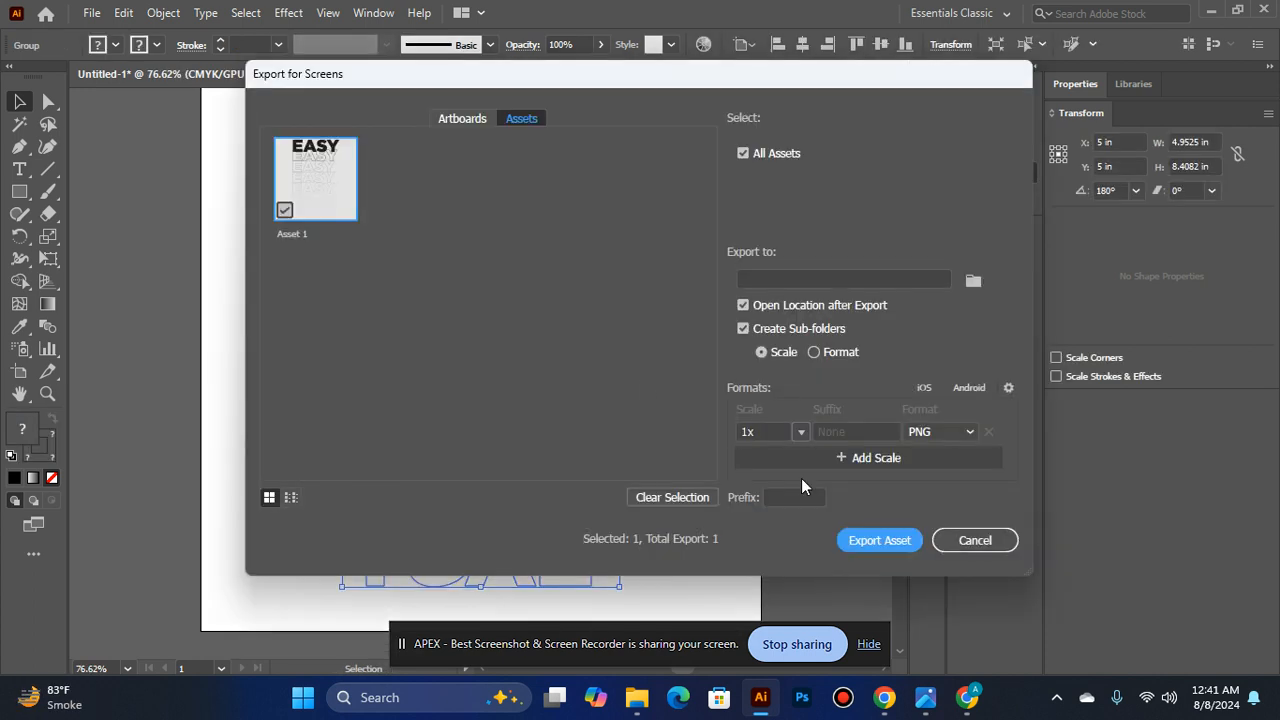
{"action": "left_click", "coordinate": [985, 545]}
- Ungroup the combined artwork into the upright EASY stack and the mirrored EASY pair
{"action": "right_click", "coordinate": [463, 425]}
{"action": "left_click", "coordinate": [540, 249]}
- Set the mirrored EASY group's opacity to 40% and its stroke weight to 3 pt
{"action": "left_click", "coordinate": [550, 502]}
{"action": "left_click", "coordinate": [550, 494]}
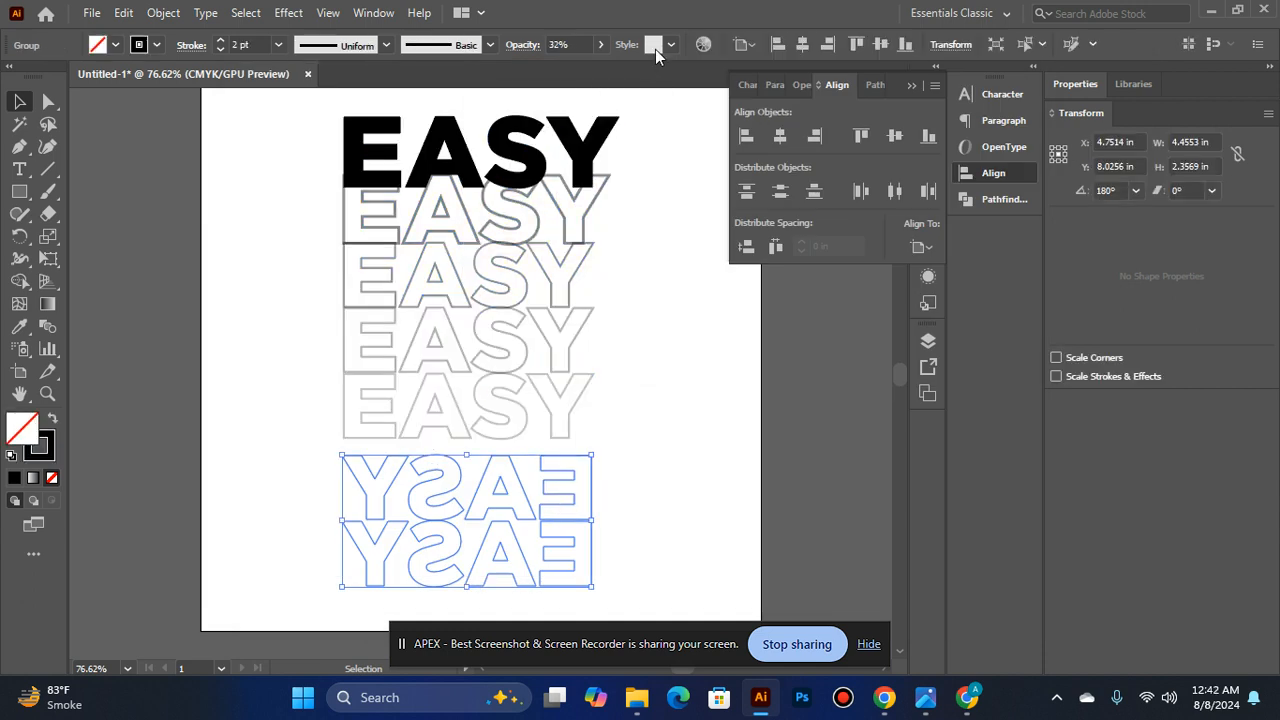
{"action": "left_click", "coordinate": [600, 44]}
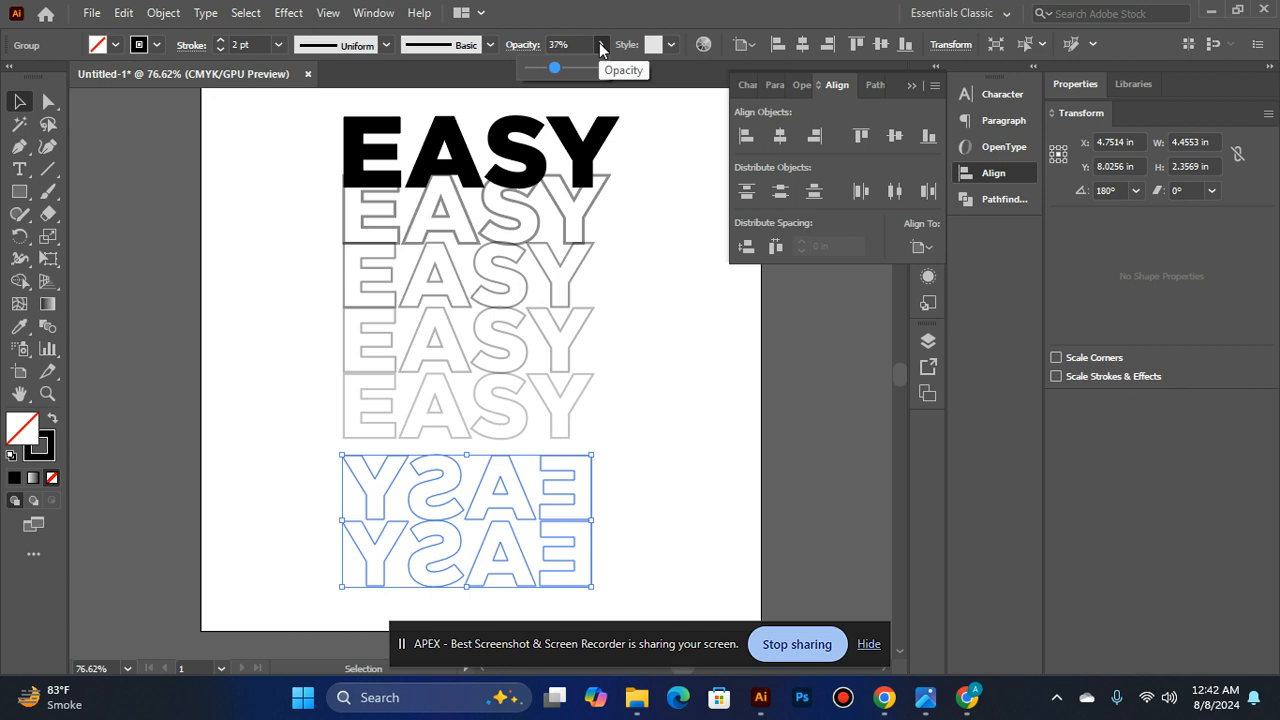
{"action": "key", "text": "Up"}
{"action": "left_click", "coordinate": [762, 398]}
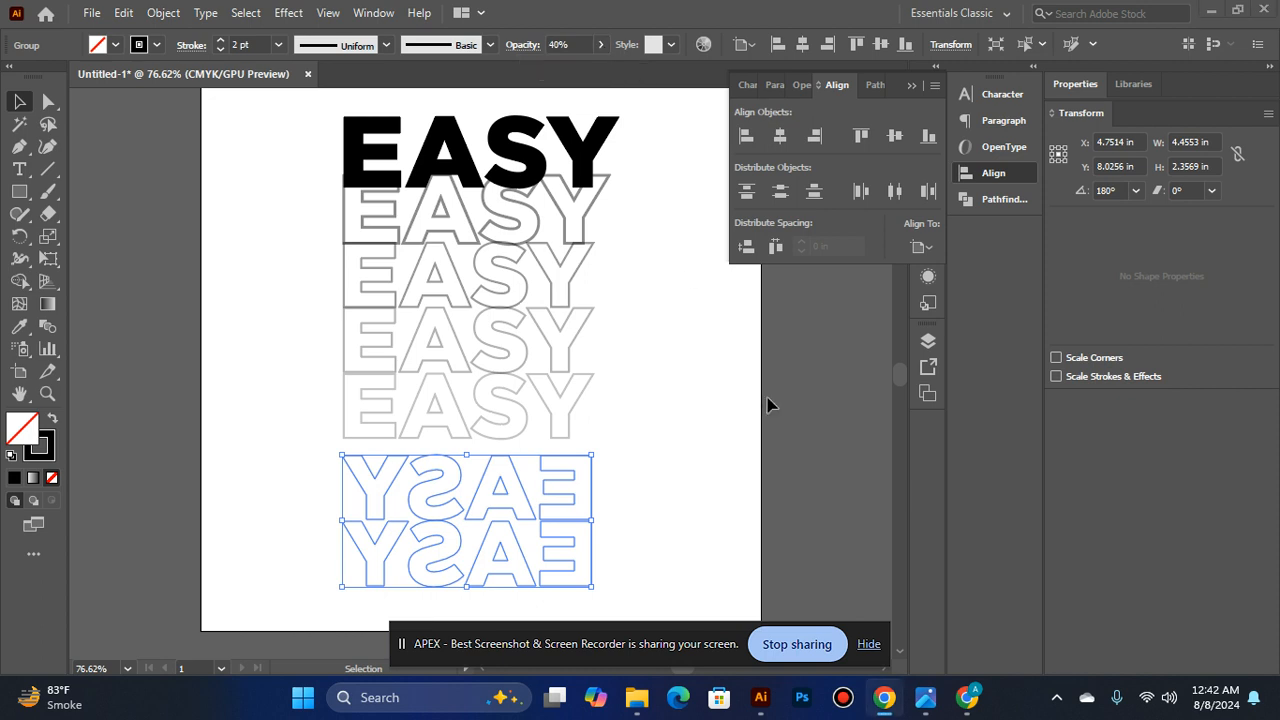
{"action": "left_click", "coordinate": [764, 398]}
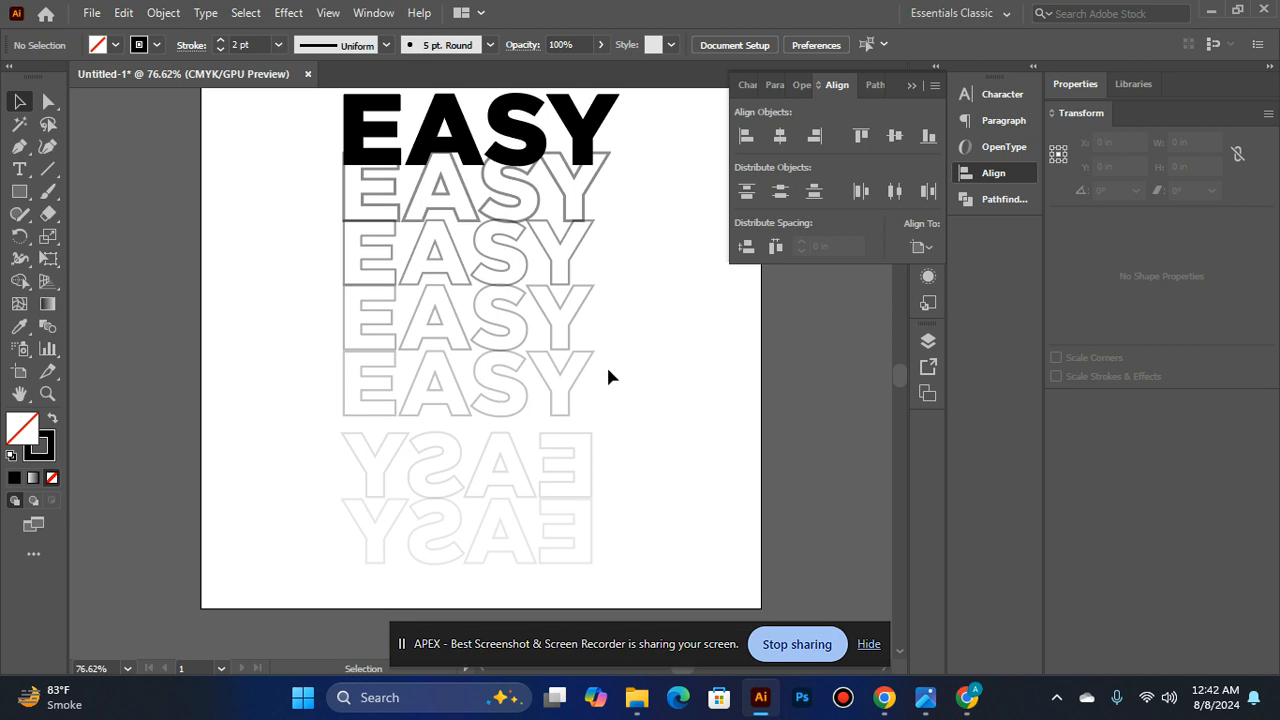
{"action": "left_click", "coordinate": [526, 500]}
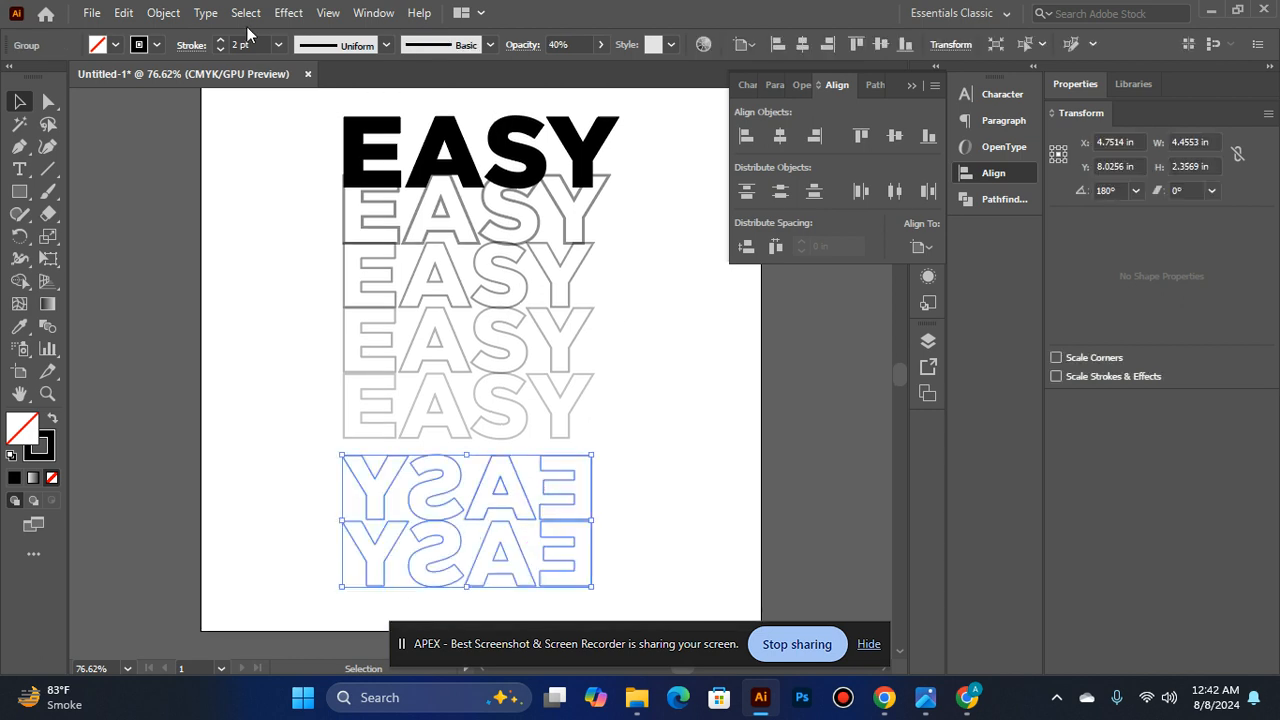
{"action": "left_click", "coordinate": [266, 189]}
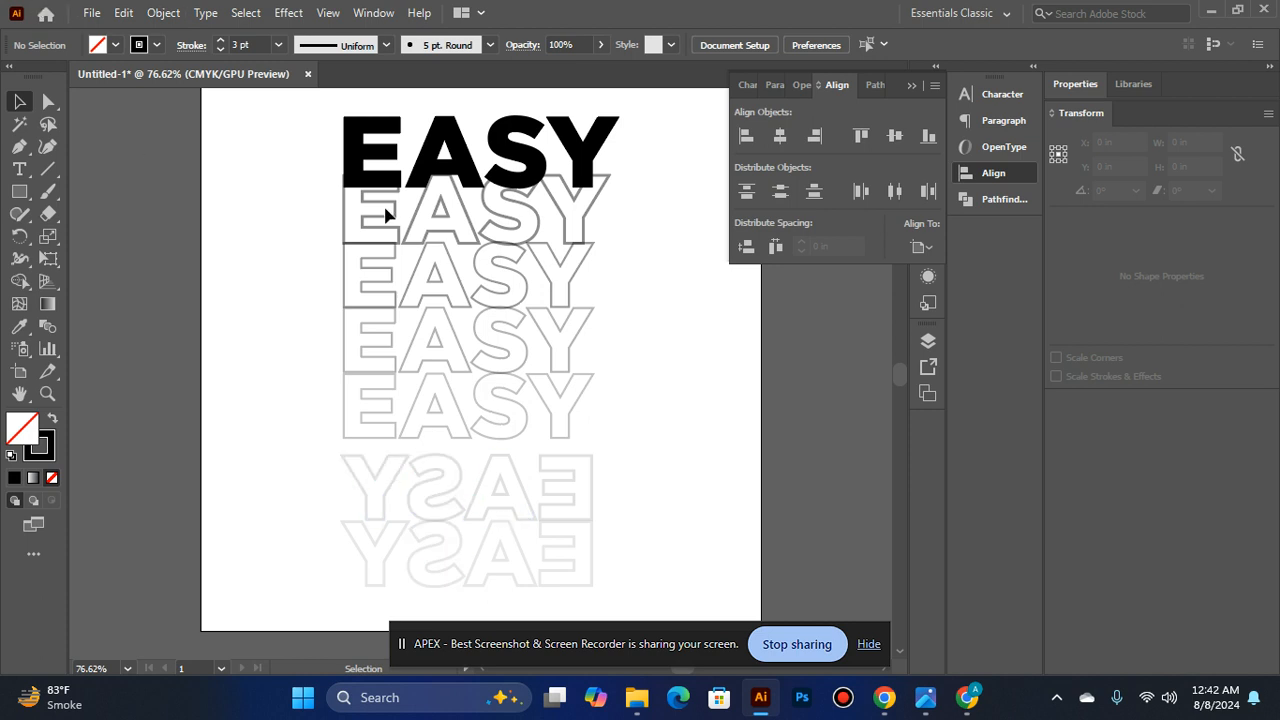
- Group the upright EASY stack and the mirrored EASY pair back together, then clear the selection
{"action": "left_click", "coordinate": [415, 220]}
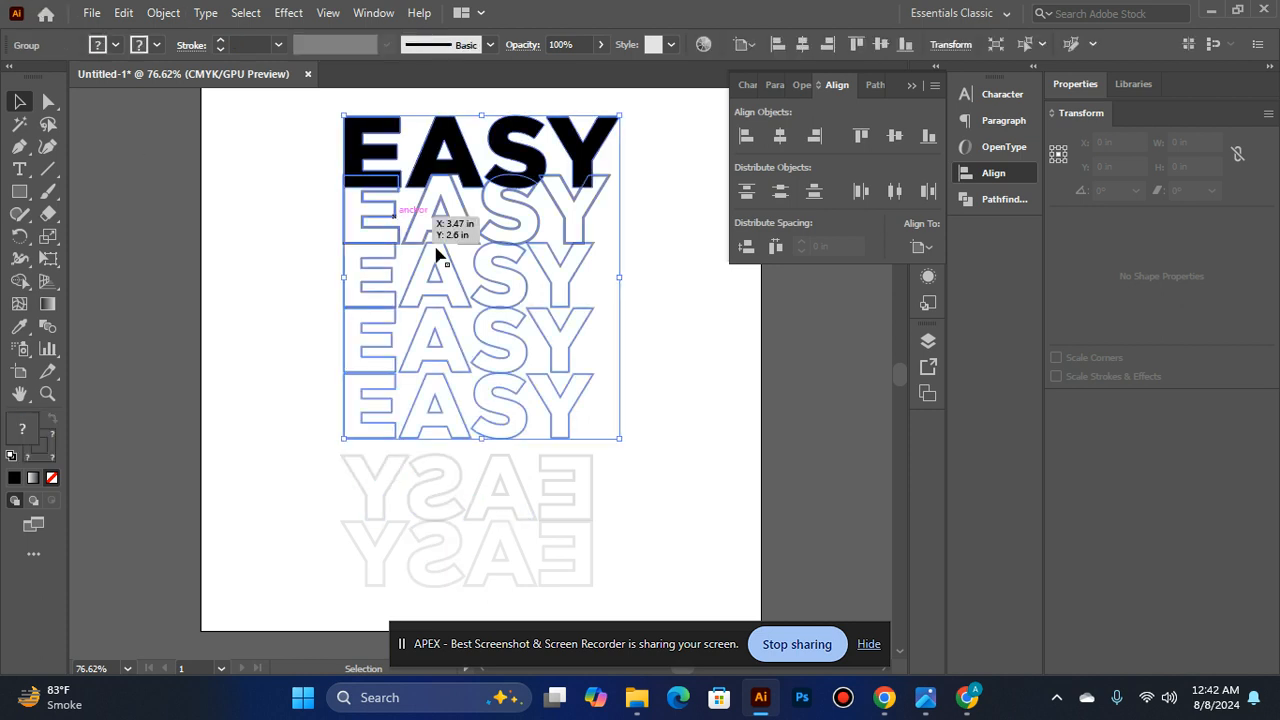
{"action": "left_click", "coordinate": [478, 503], "text": "shift"}
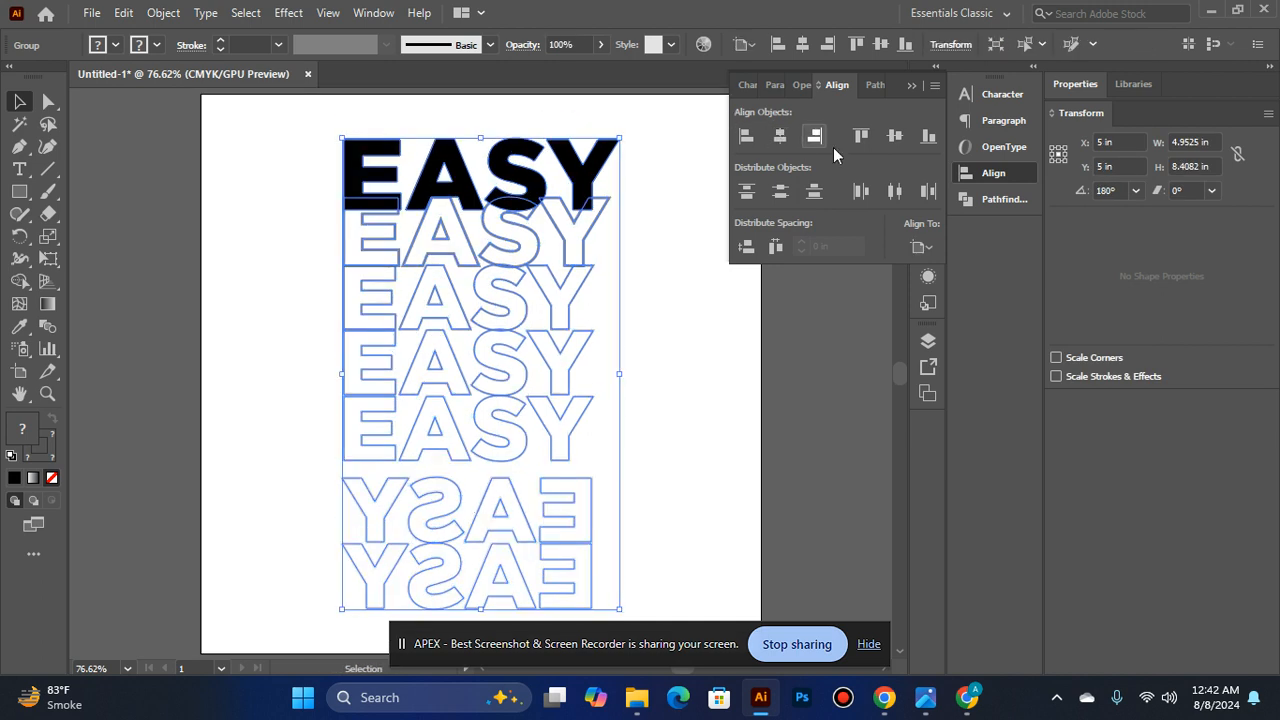
{"action": "left_click", "coordinate": [792, 388]}
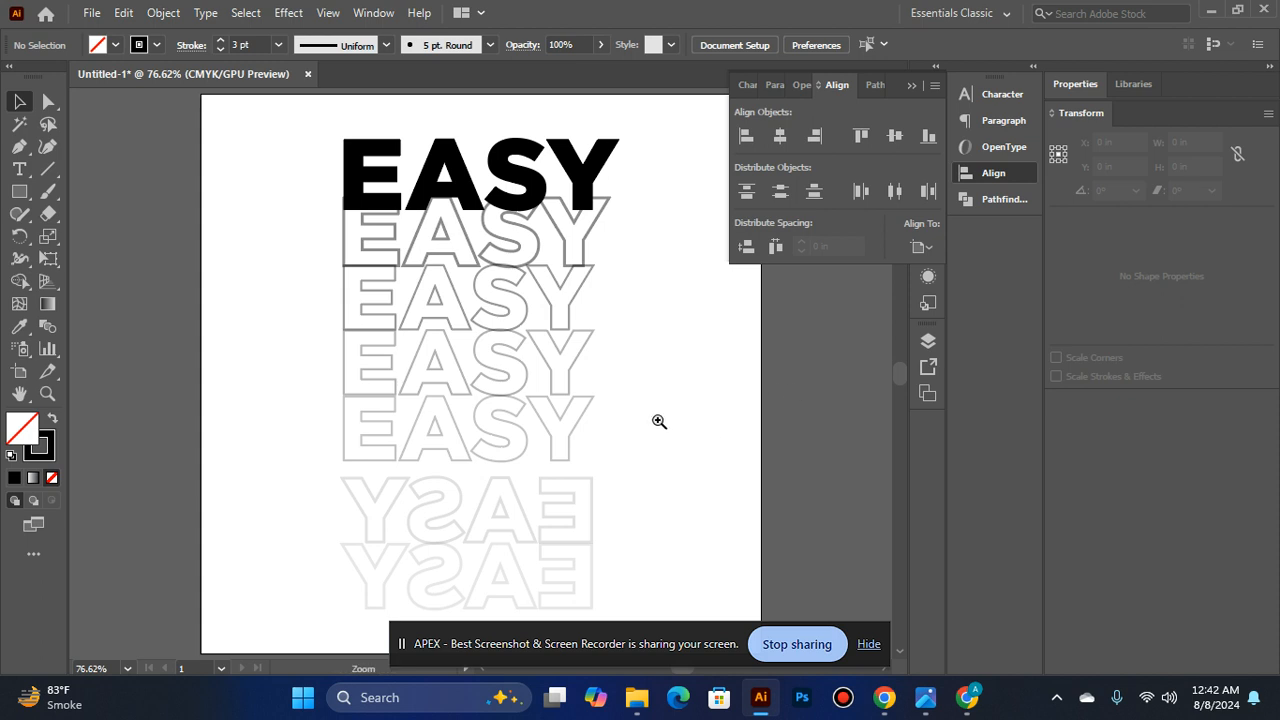
{"action": "left_click", "coordinate": [583, 403], "text": "ctrl+alt"}
{"action": "key", "text": "ctrl+0"}
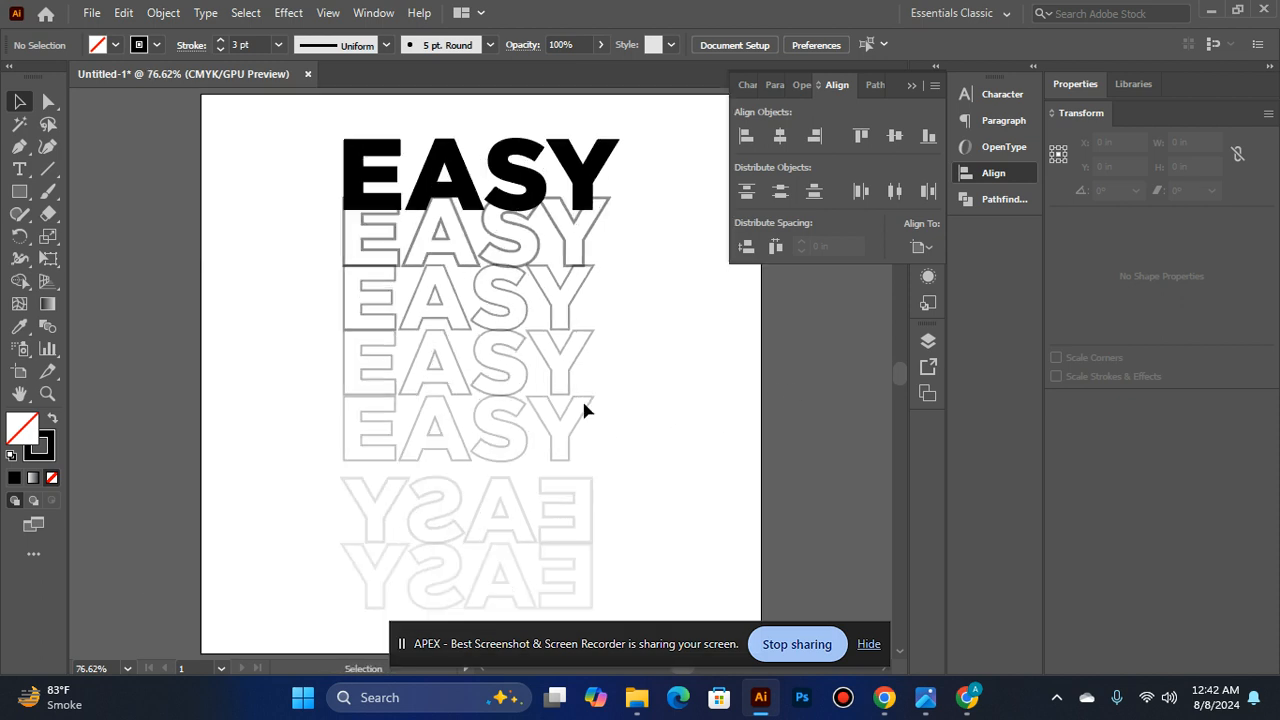